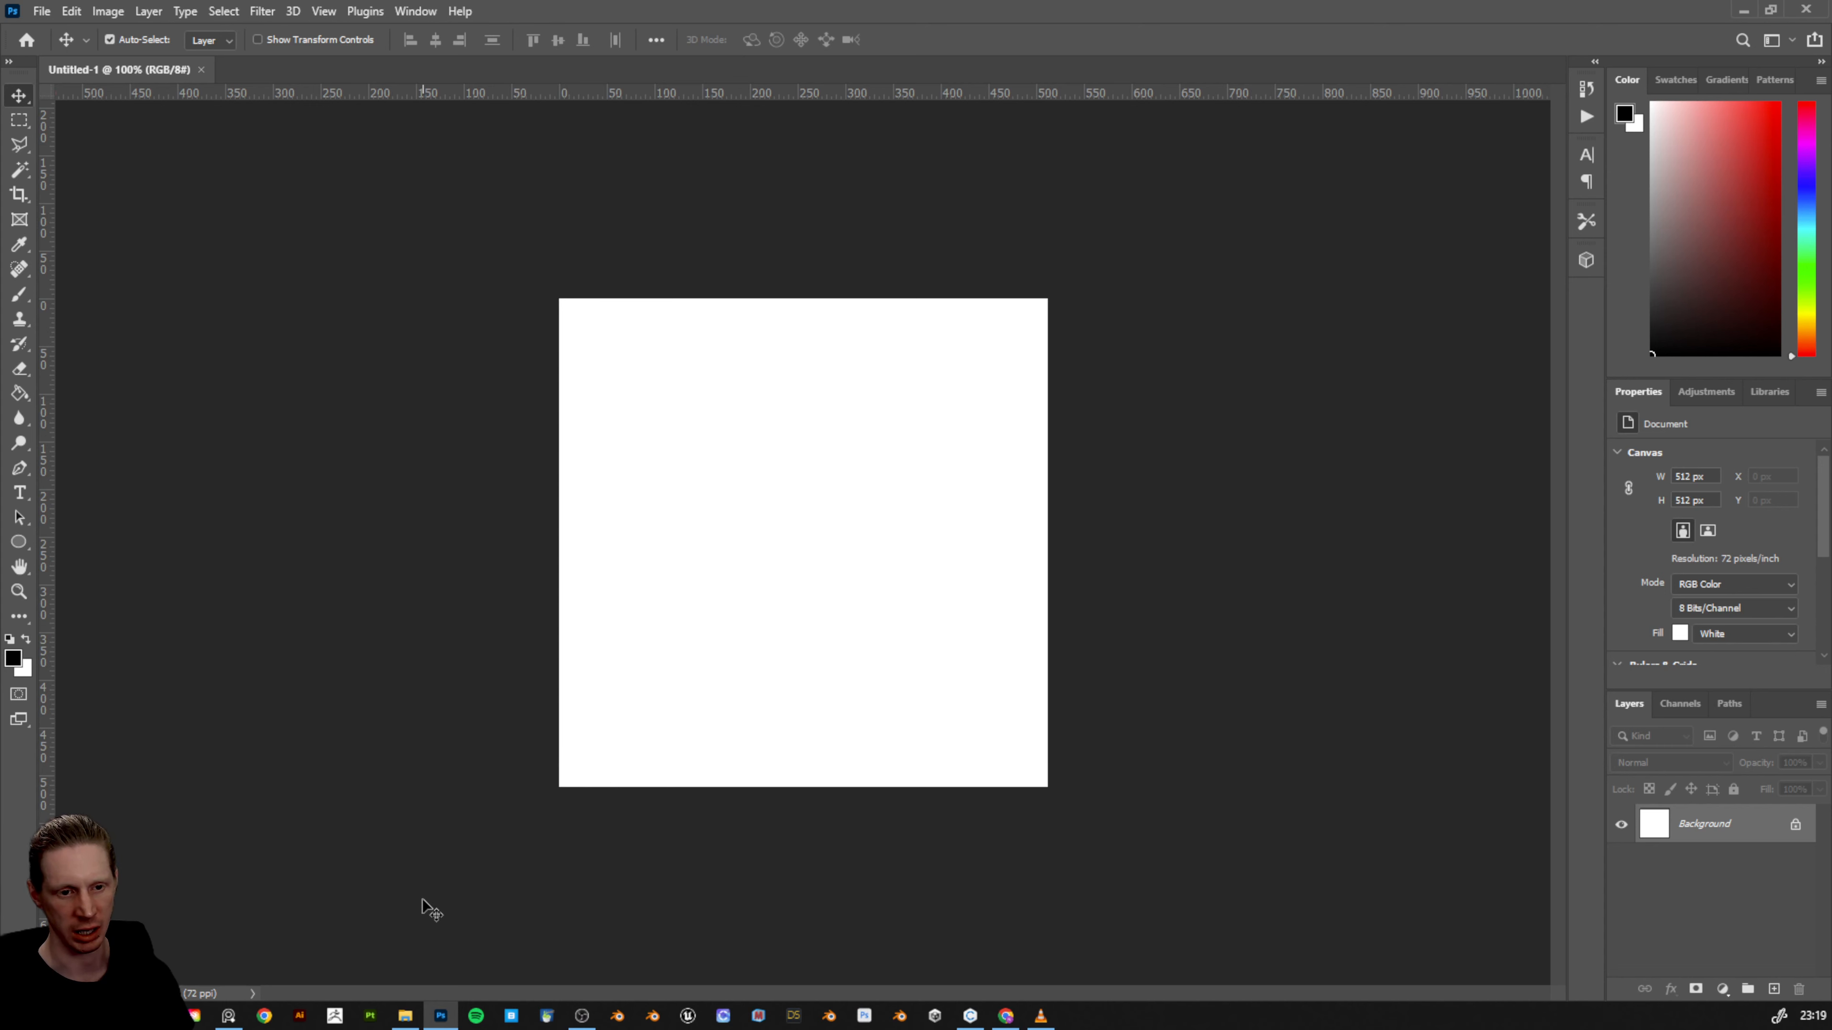
- Switch to the browser, open the YKK zipper product page, and capture a roughly square section of the enlarged zipper as a screenshot
left_click(1005, 1016)
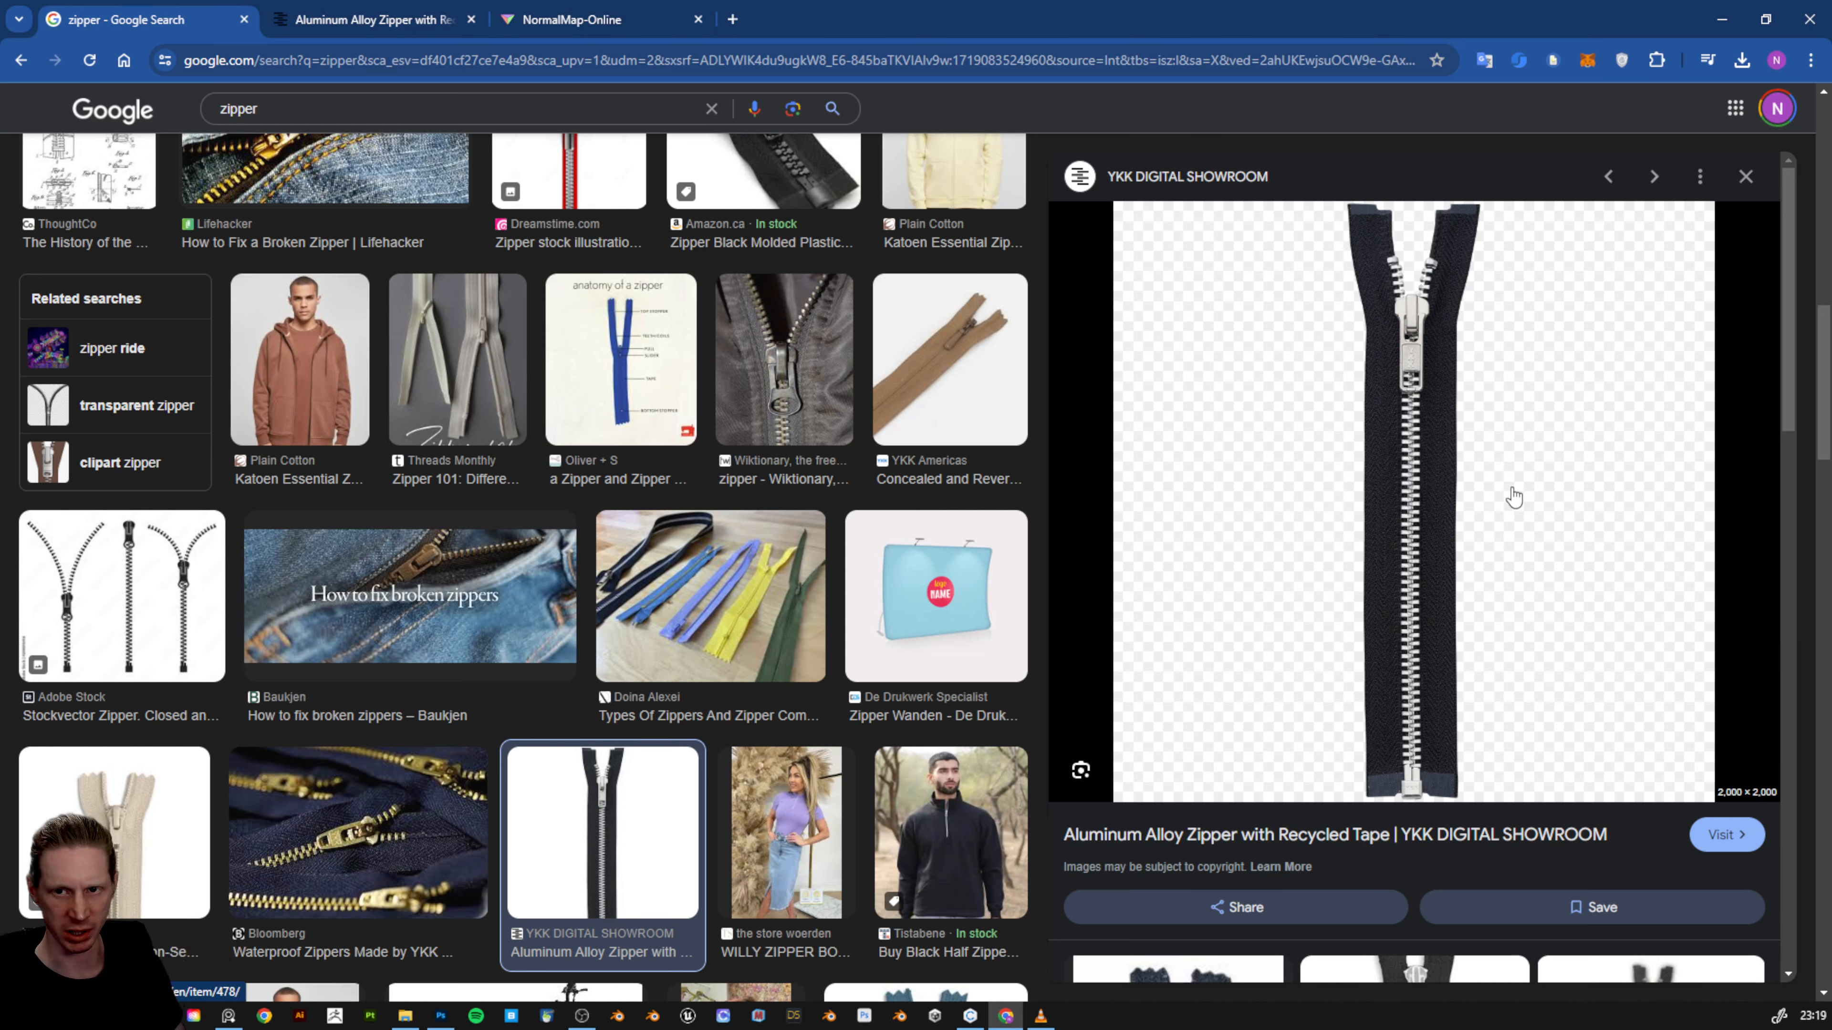
left_click(327, 21)
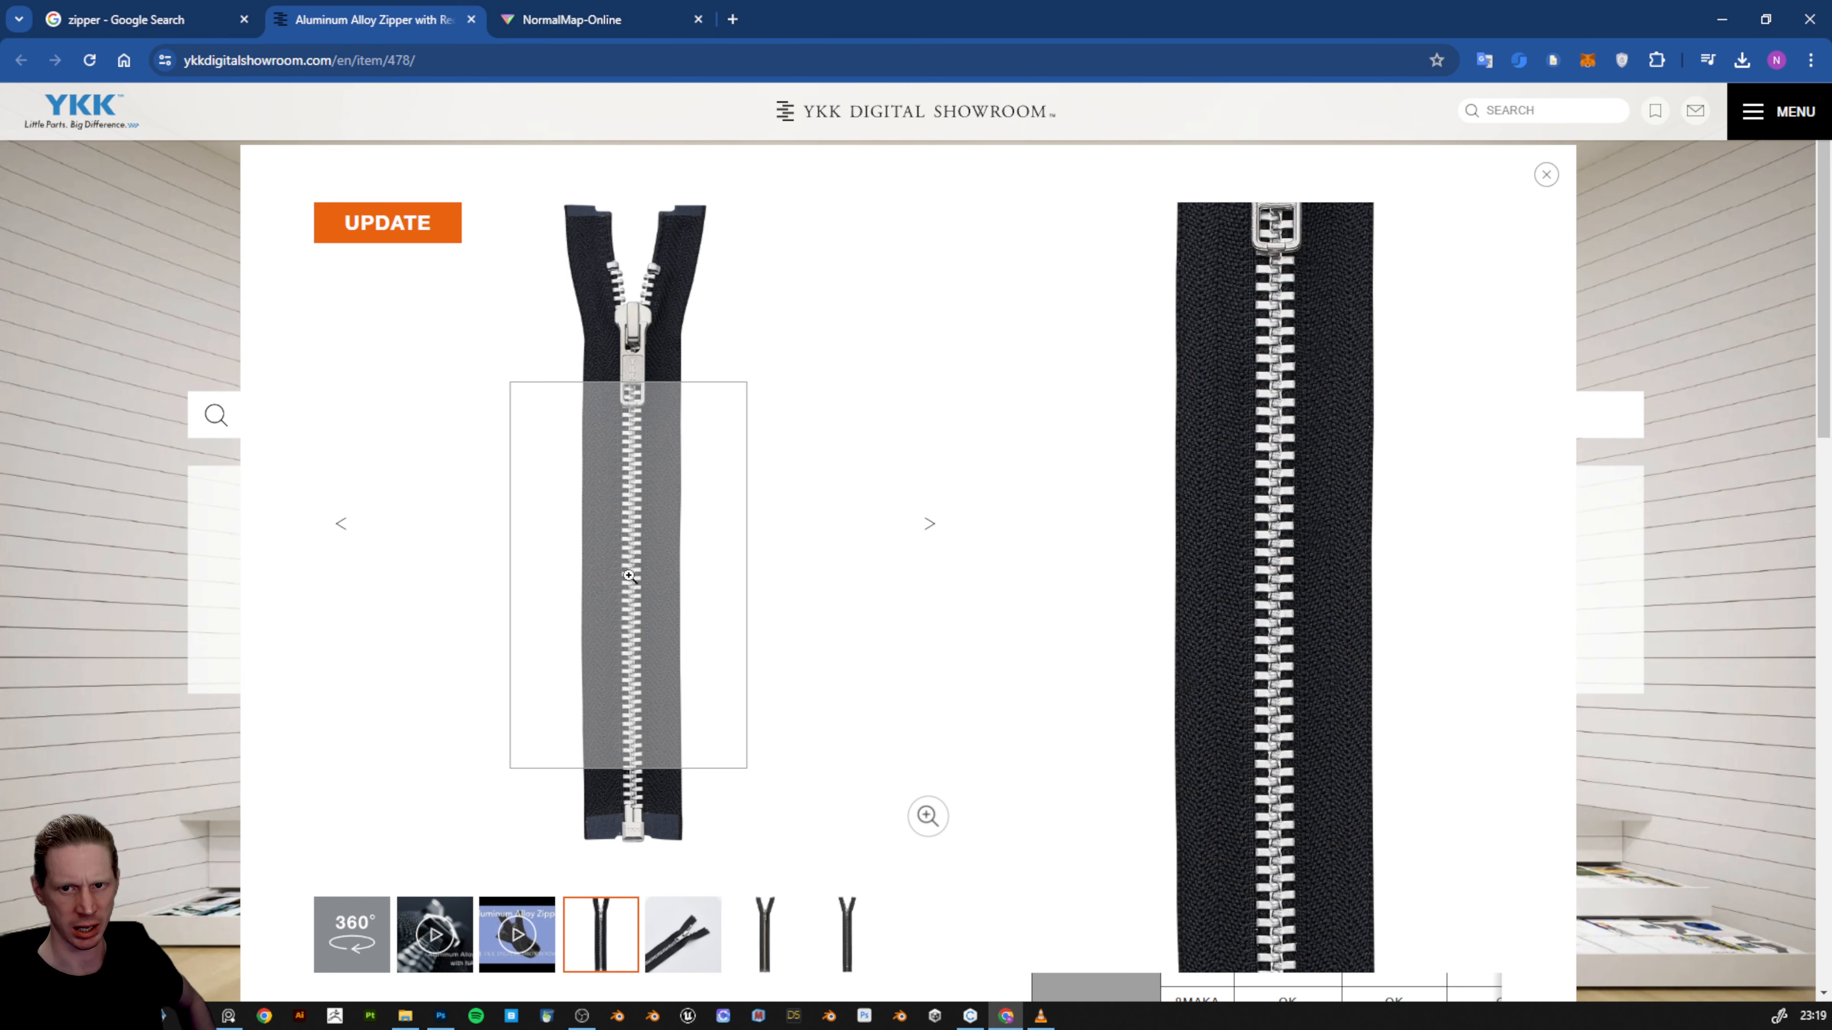
key("super+shift+s")
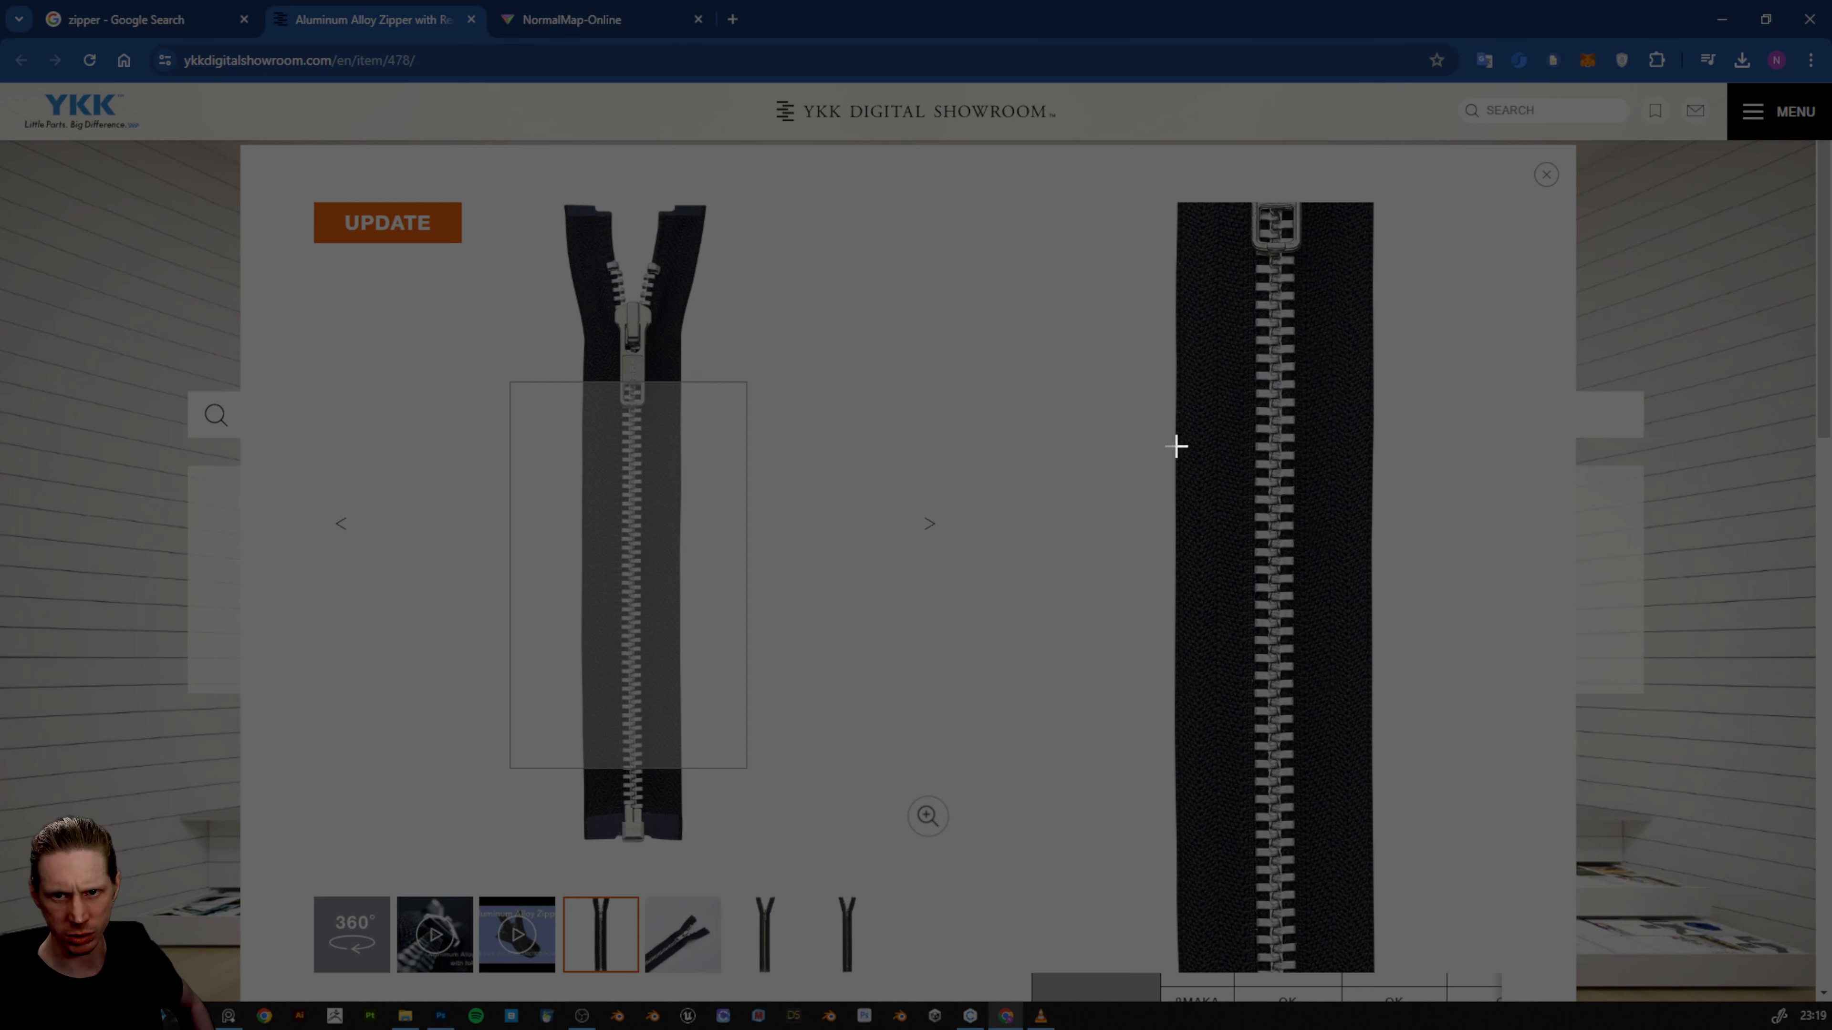
left_click_drag(1174, 447, 1369, 680)
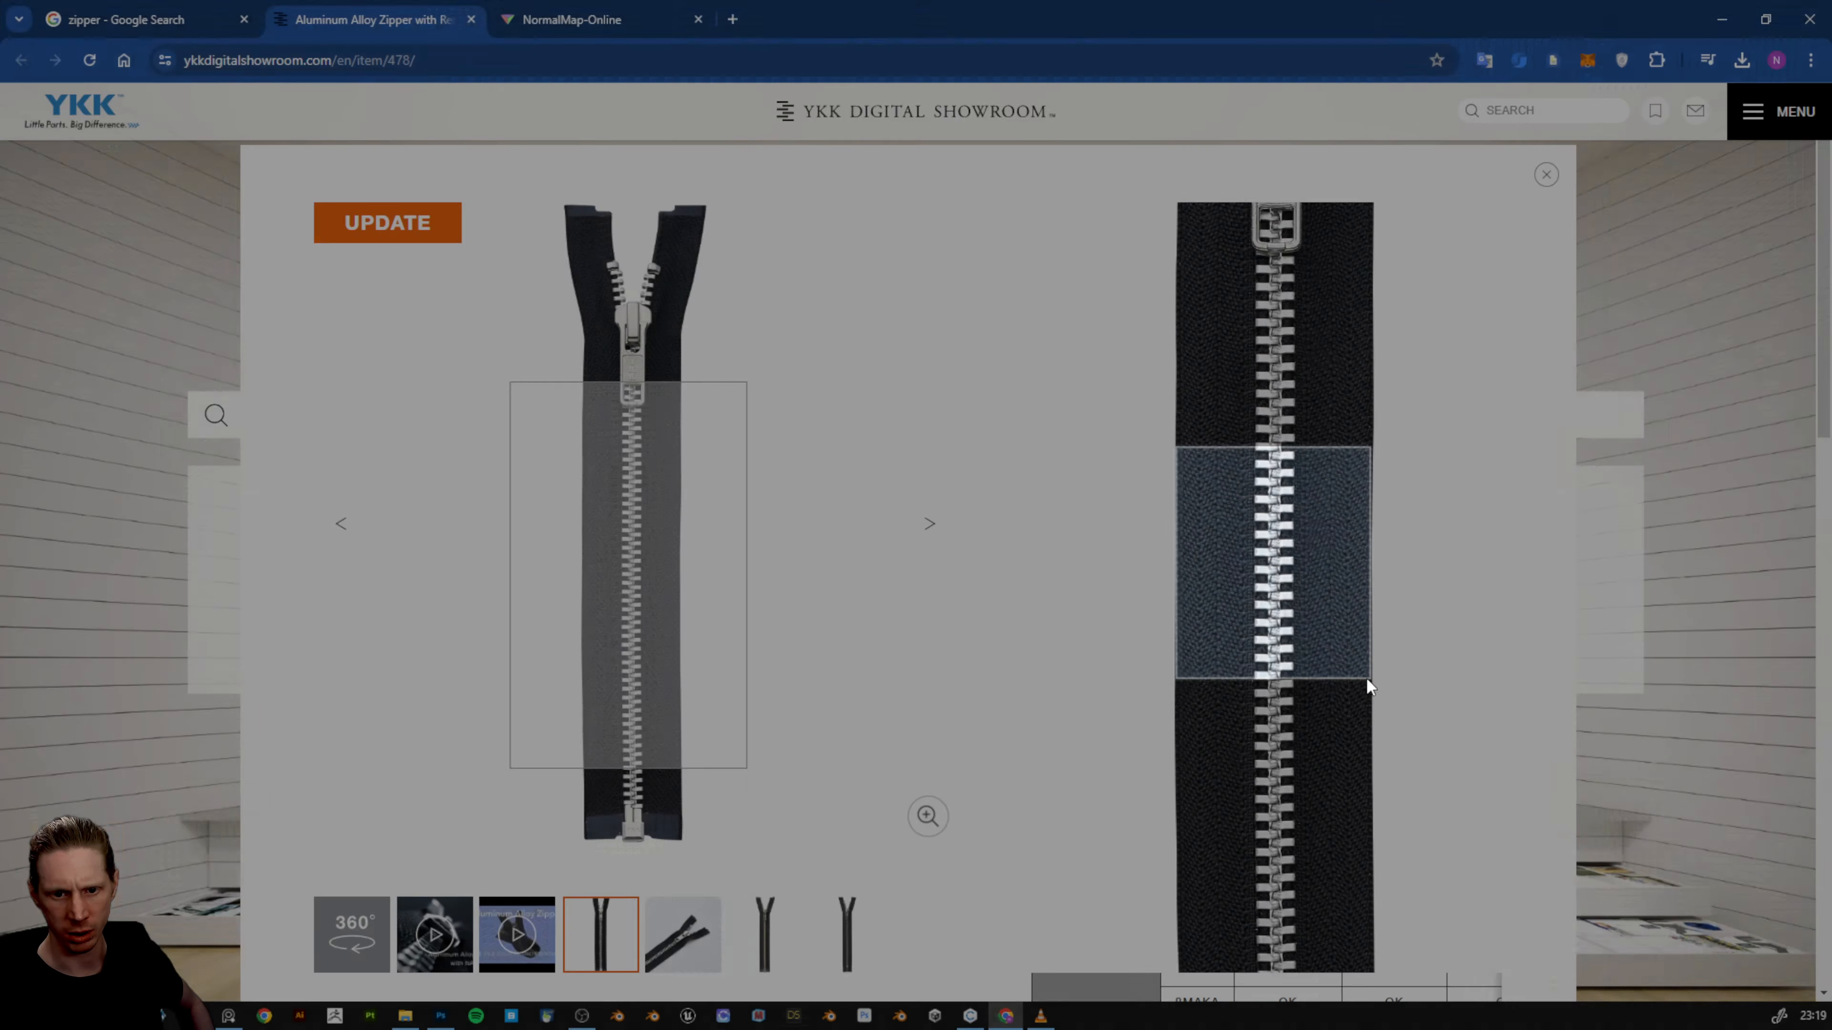
- Switch back to Photoshop, paste the captured zipper image, and scale it proportionally to about 252% so it covers the canvas
left_click(443, 1016)
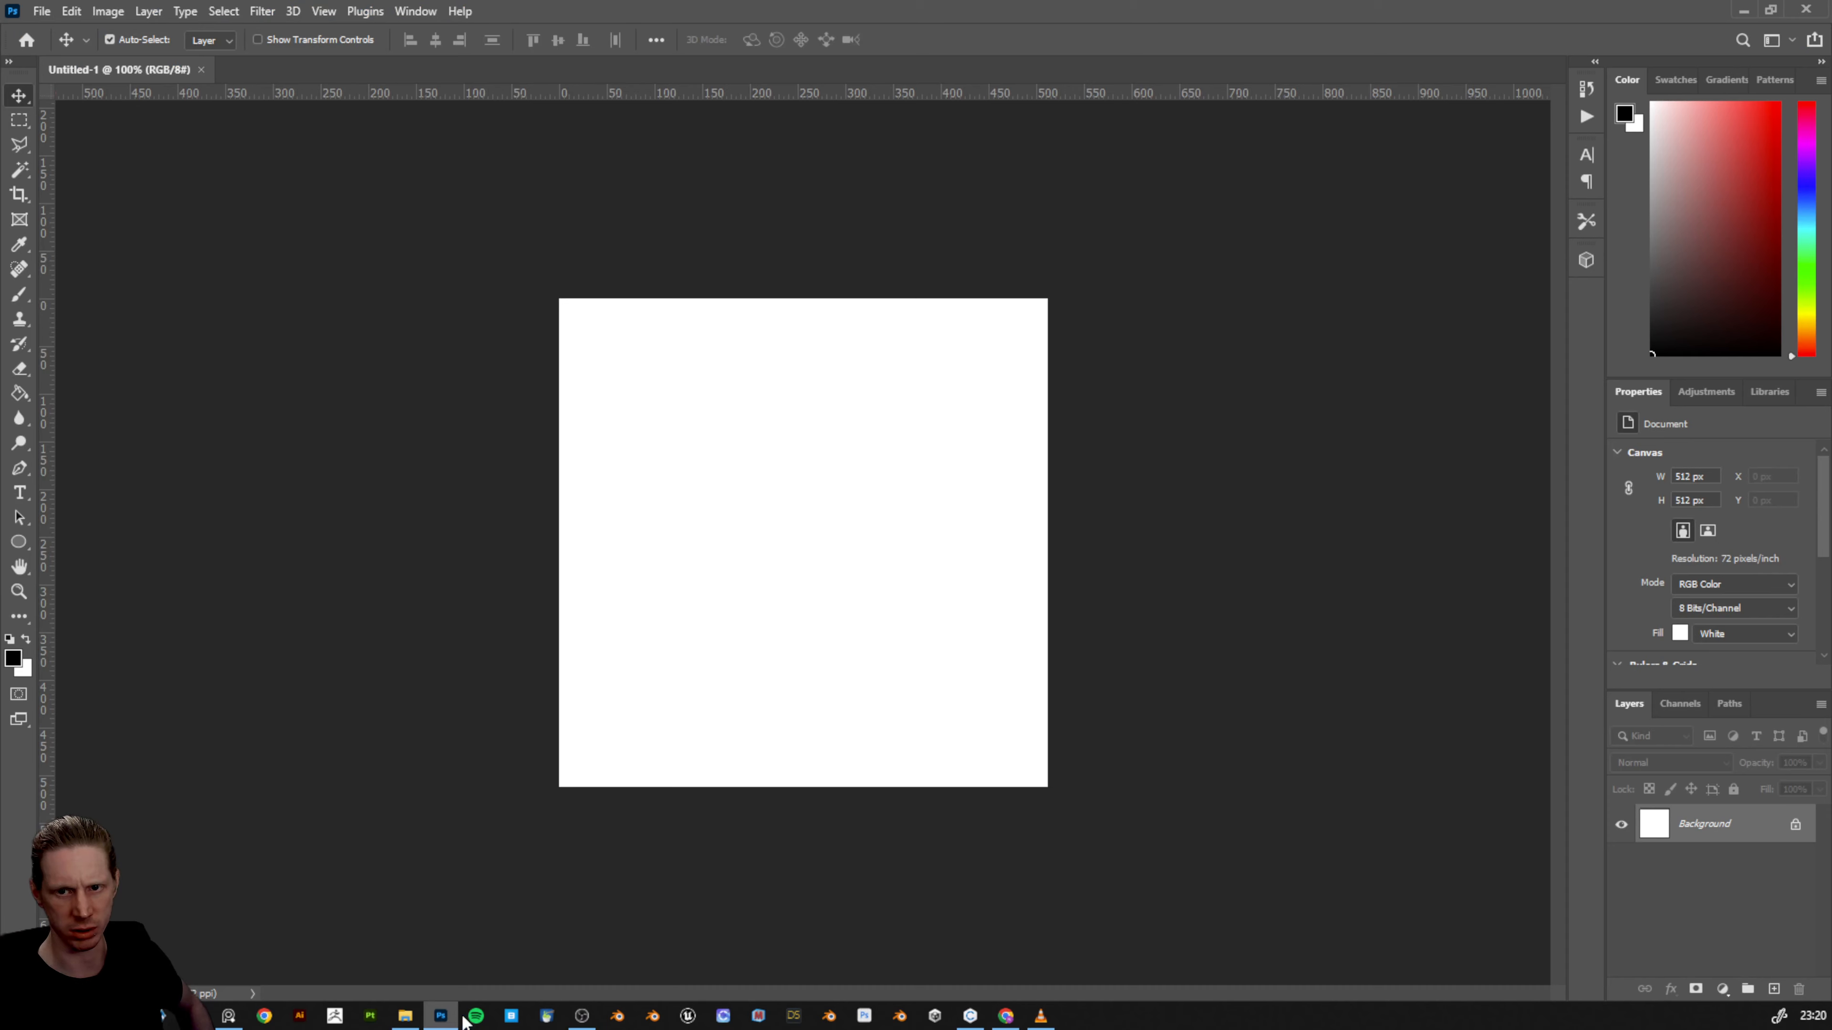
key("ctrl+v")
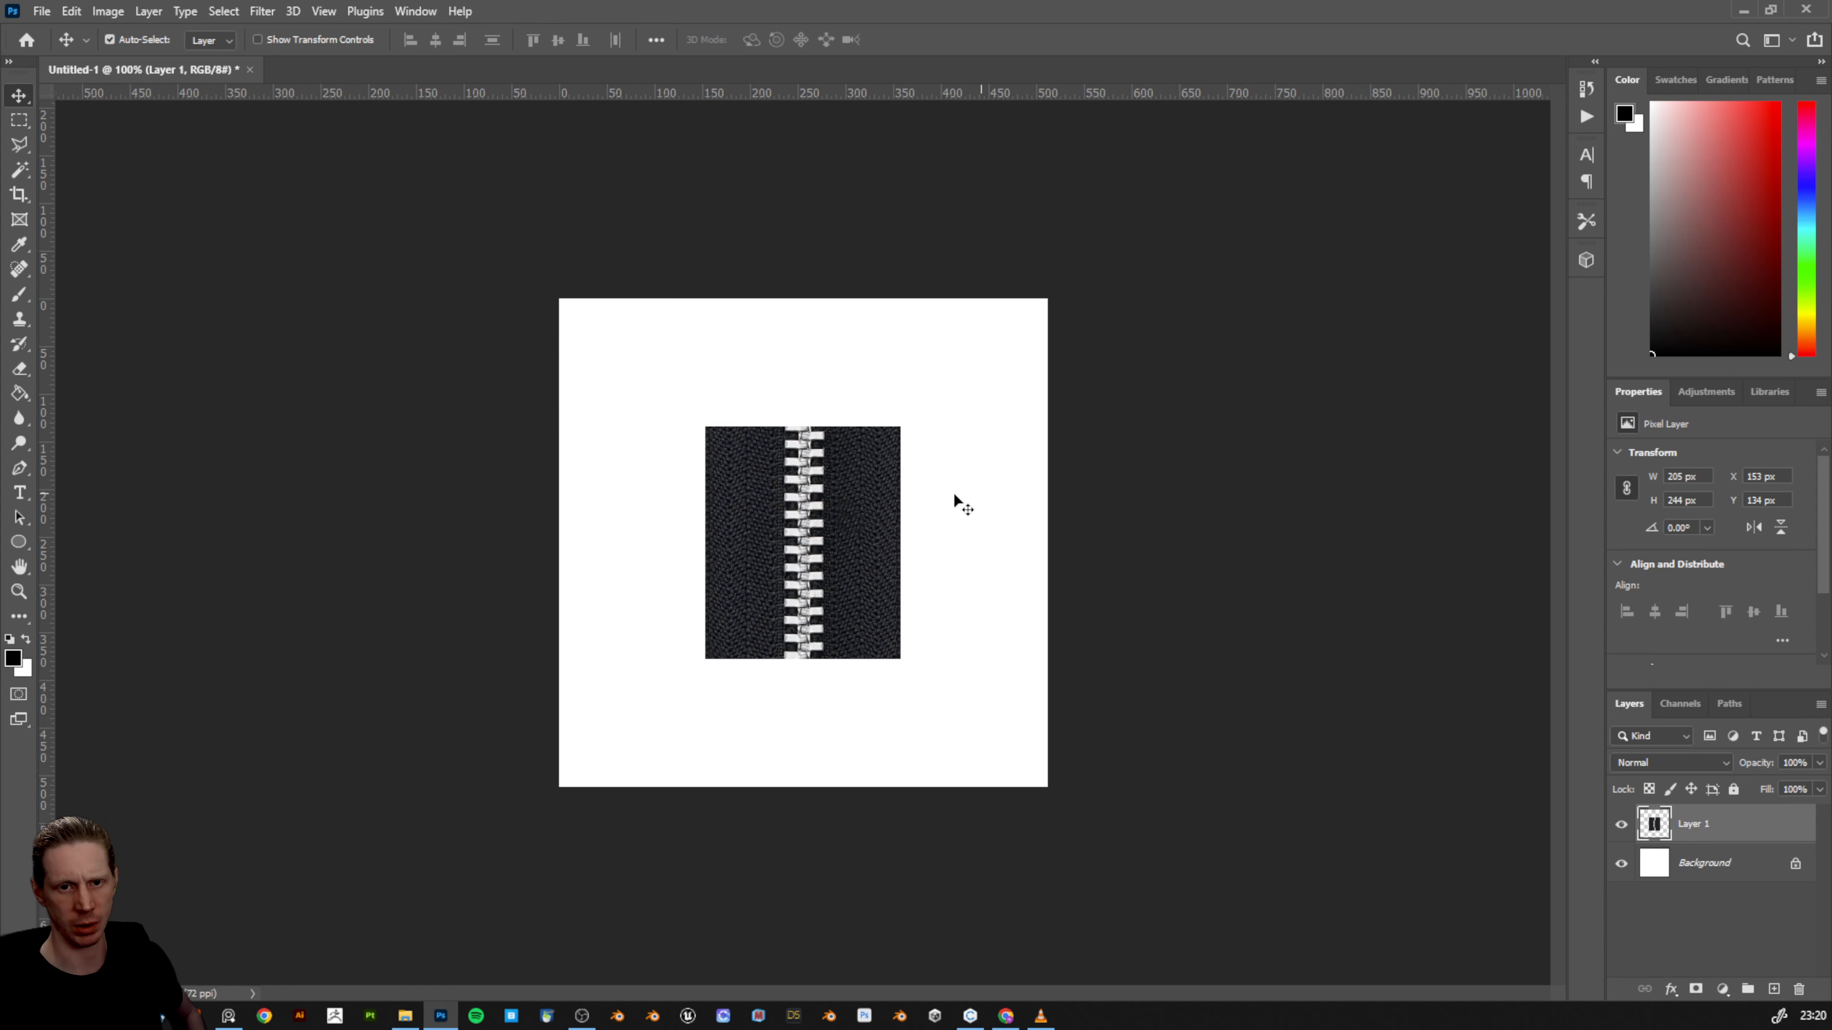
mouse_move(817, 586)
left_mouse_down()
mouse_move(877, 577)
mouse_move(833, 578)
left_mouse_up()
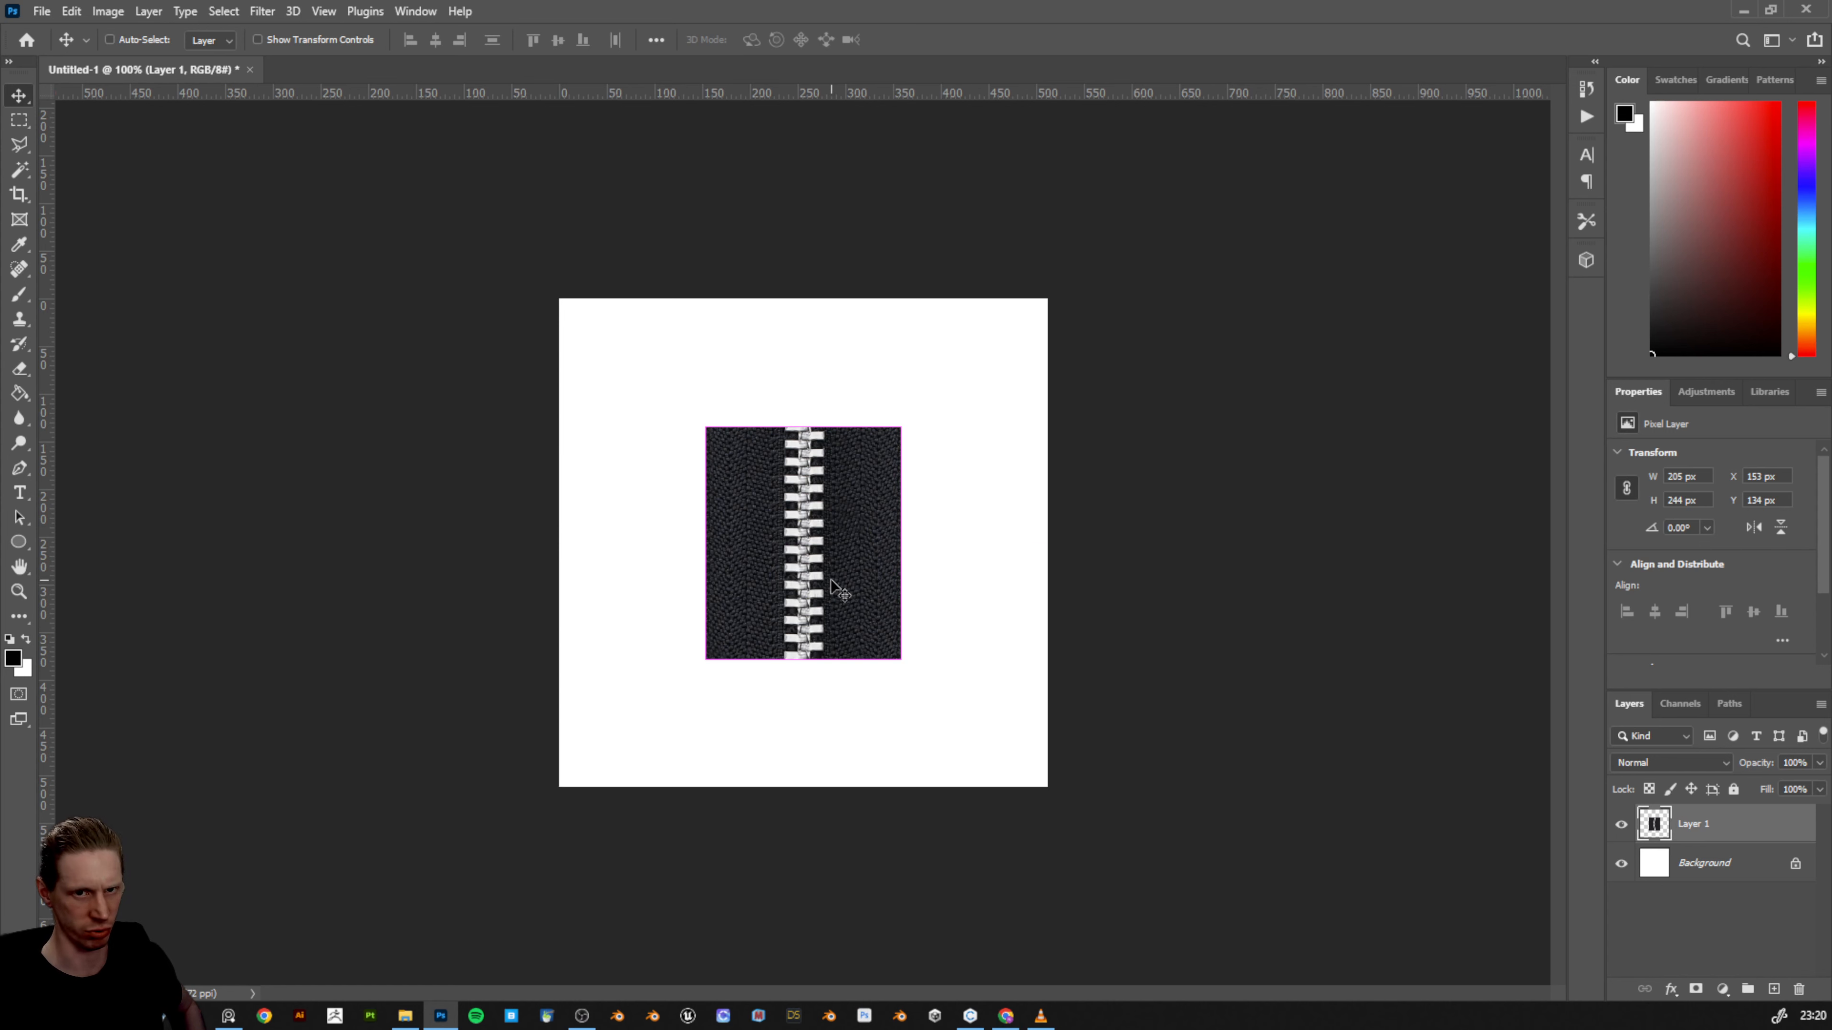
key("ctrl+t")
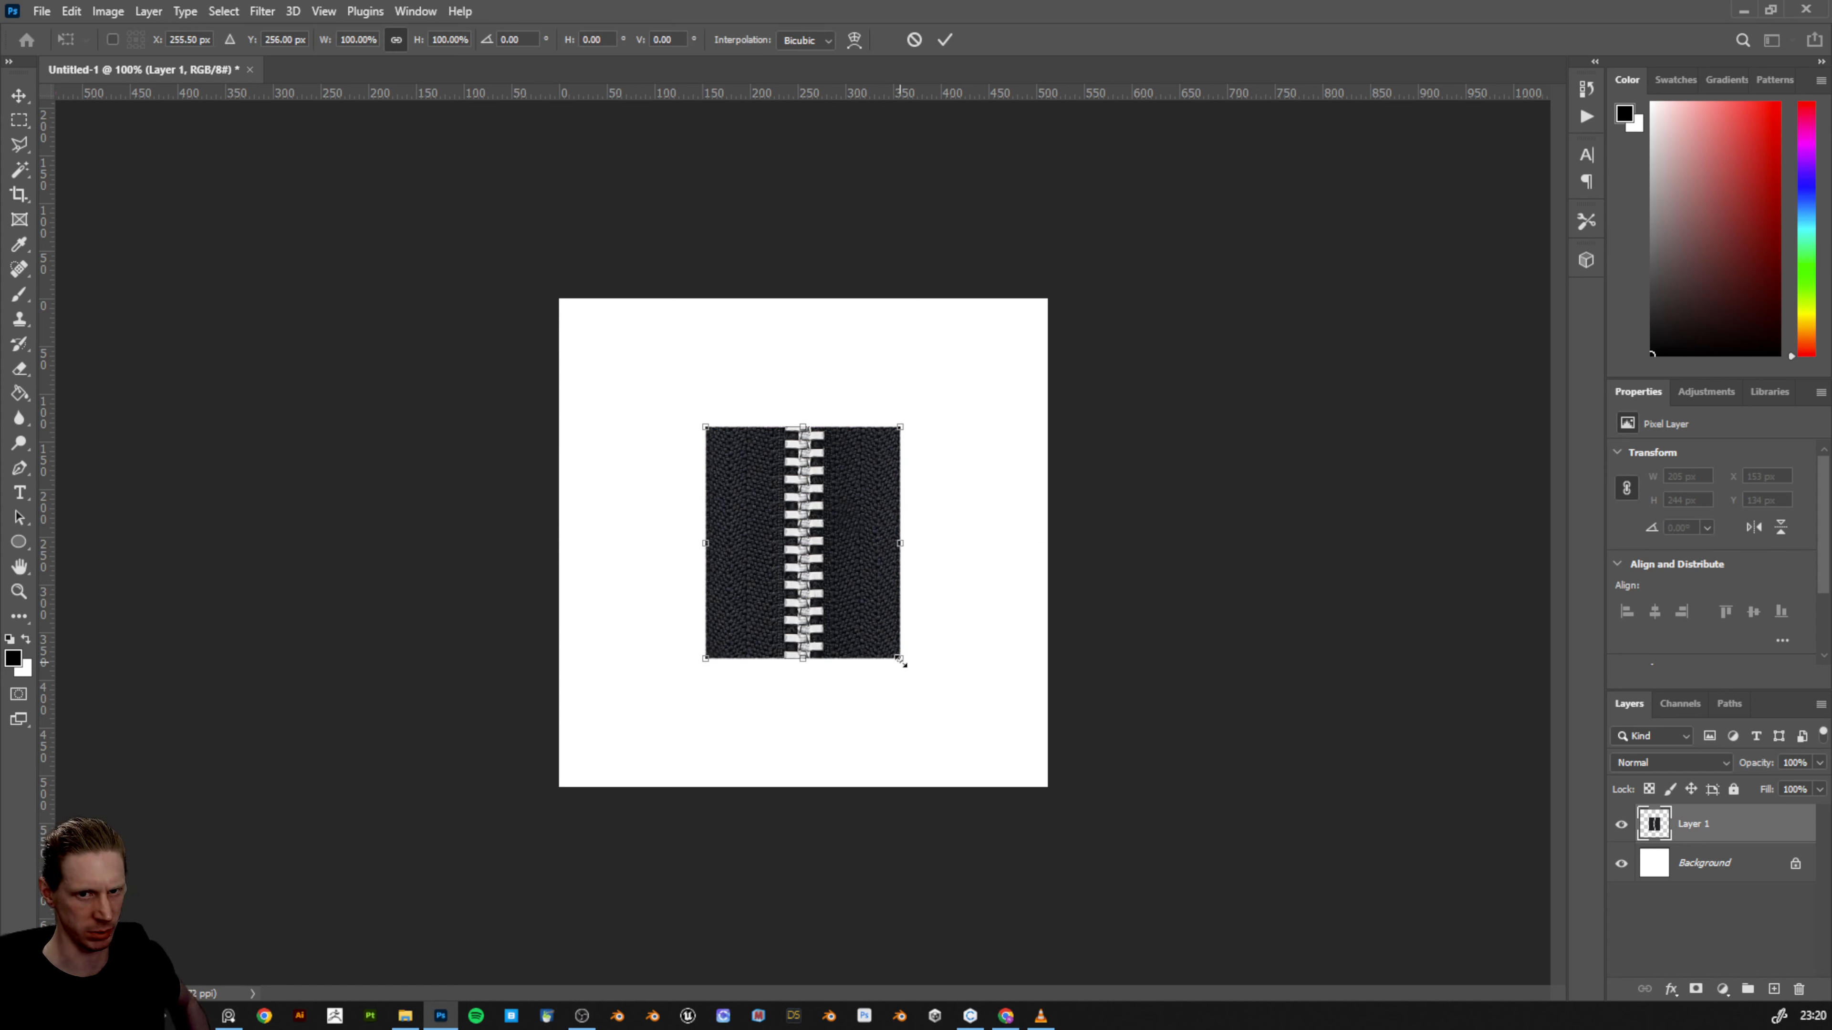
left_click_drag(901, 659, 1092, 800)
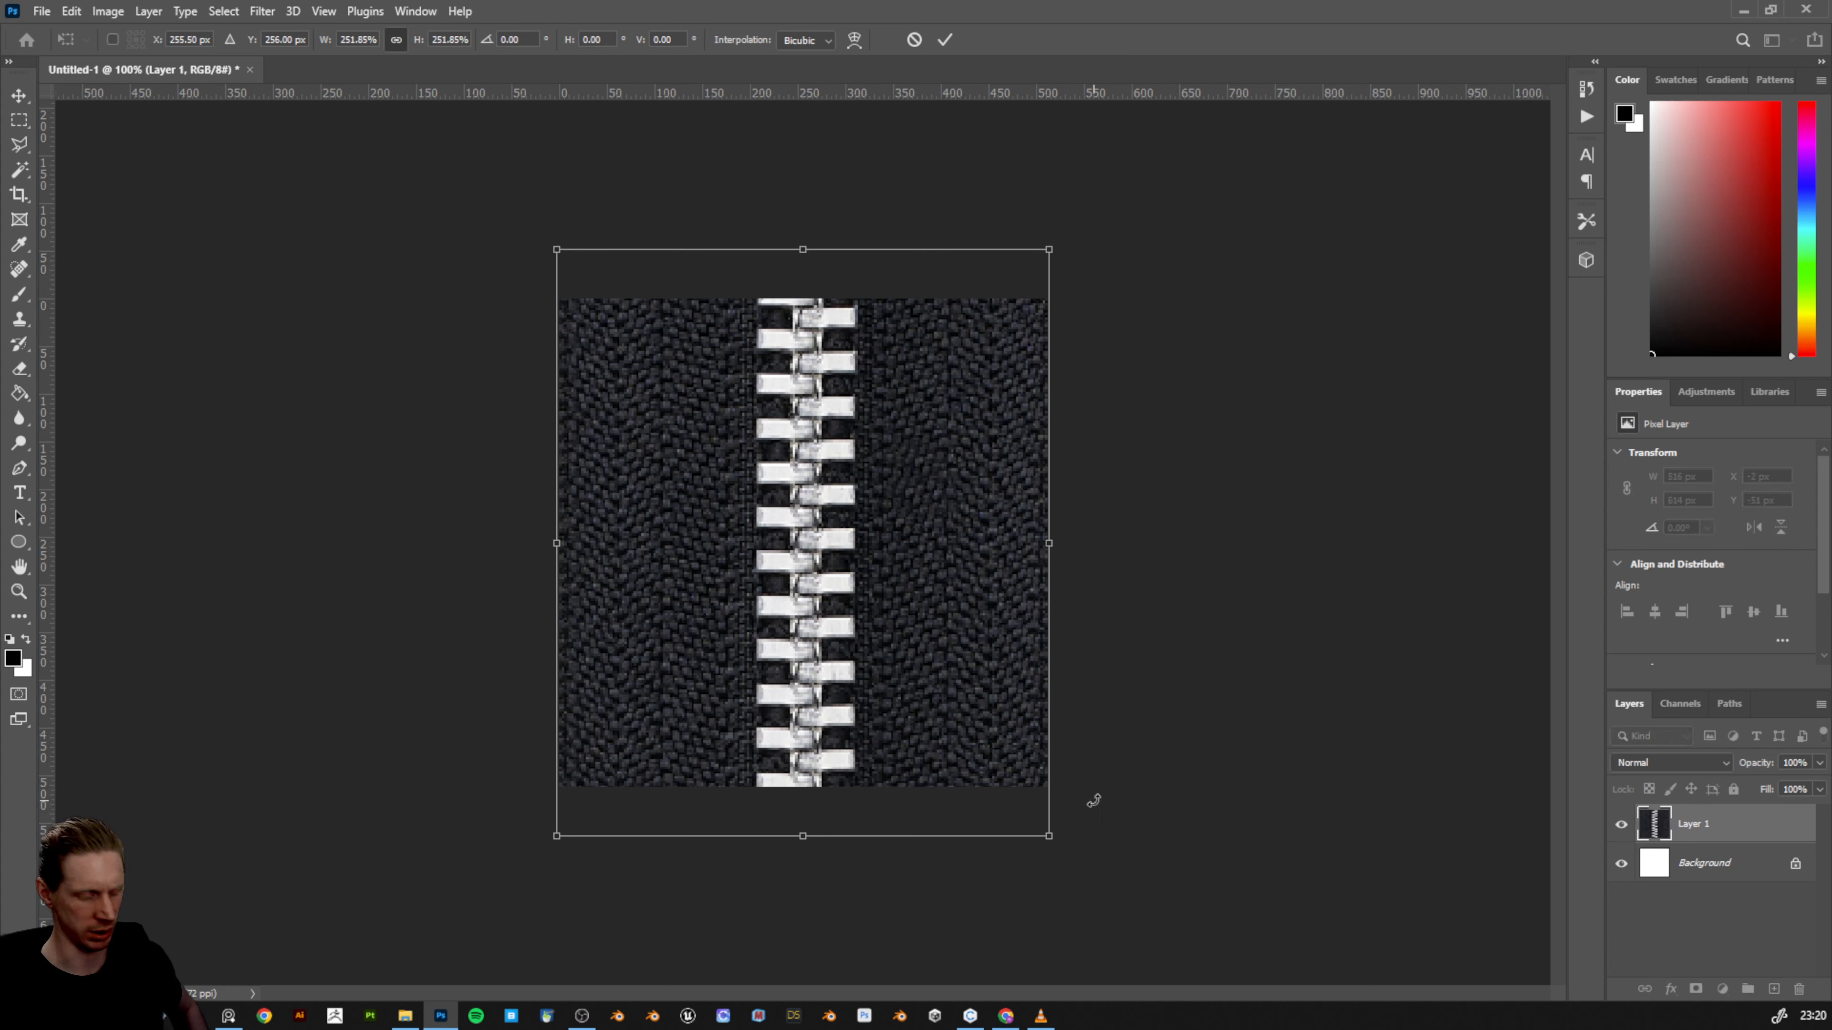
key("Return")
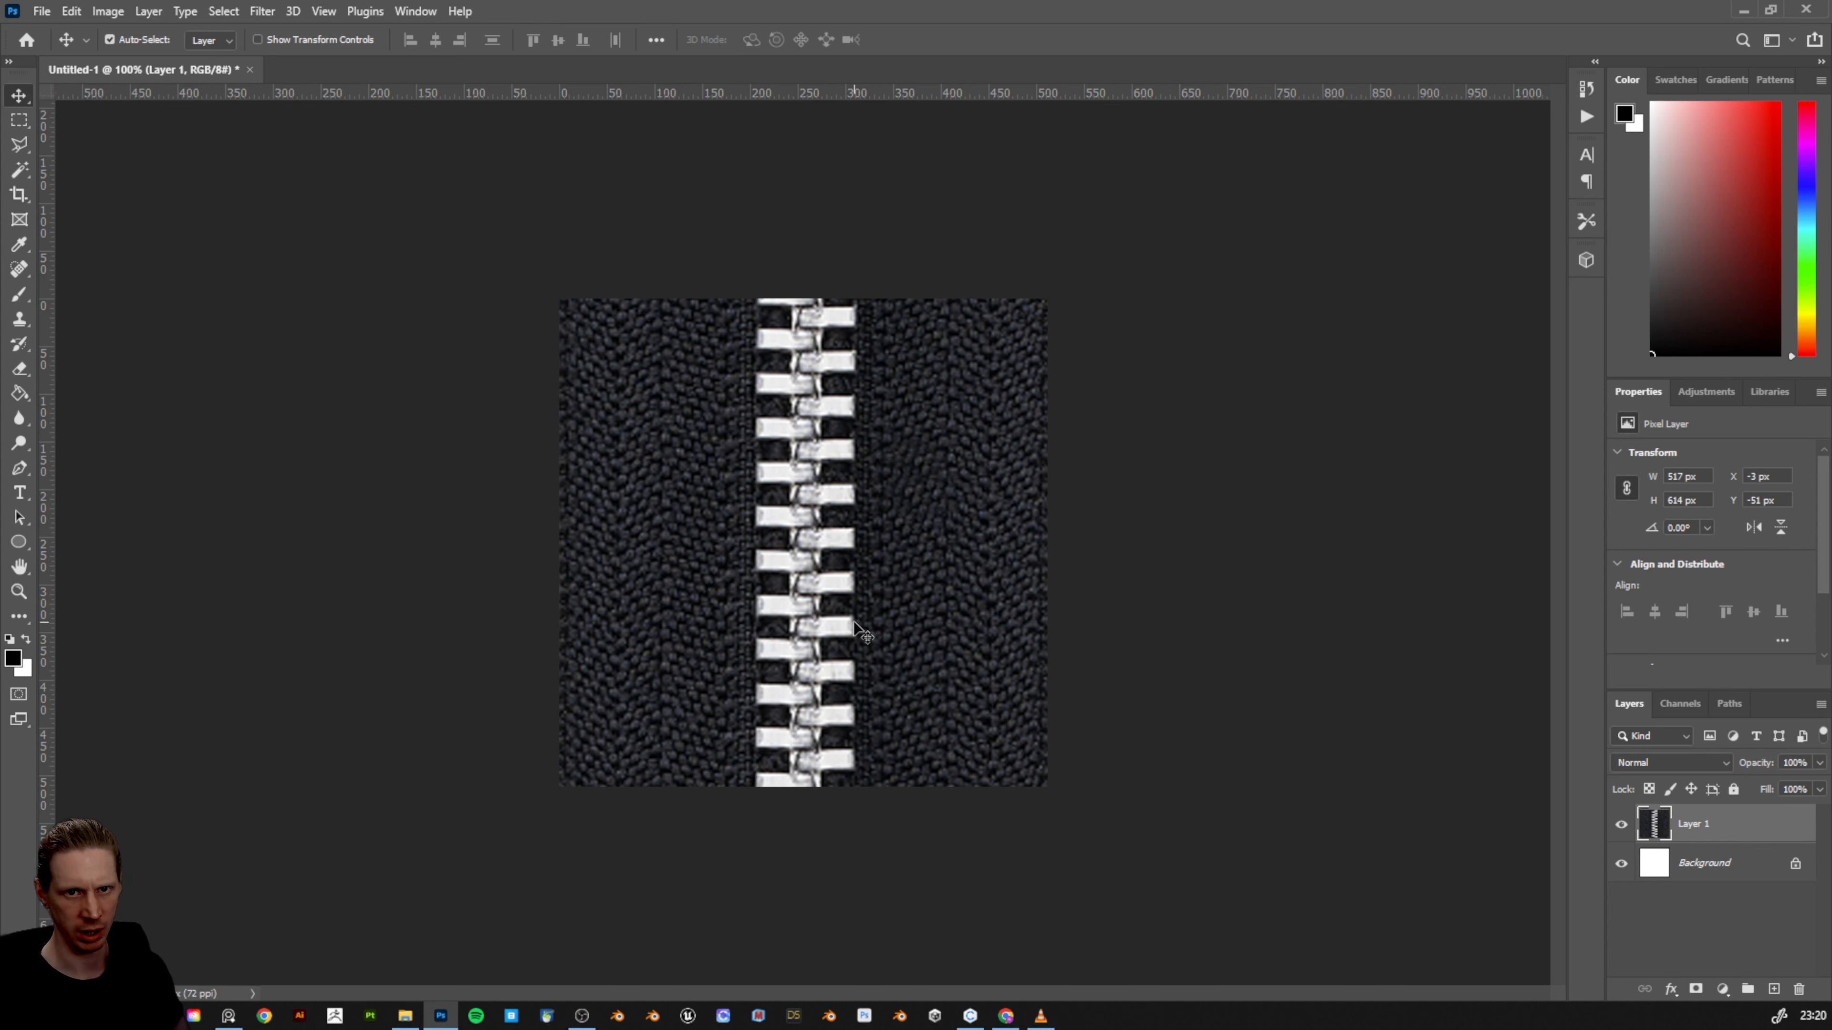
- Nudge the zipper layer 7 px up and 1 px left to align the teeth with the canvas
key("Up")
key("Up")
key("Up")
key("Up")
key("Up")
key("Up")
key("Up")
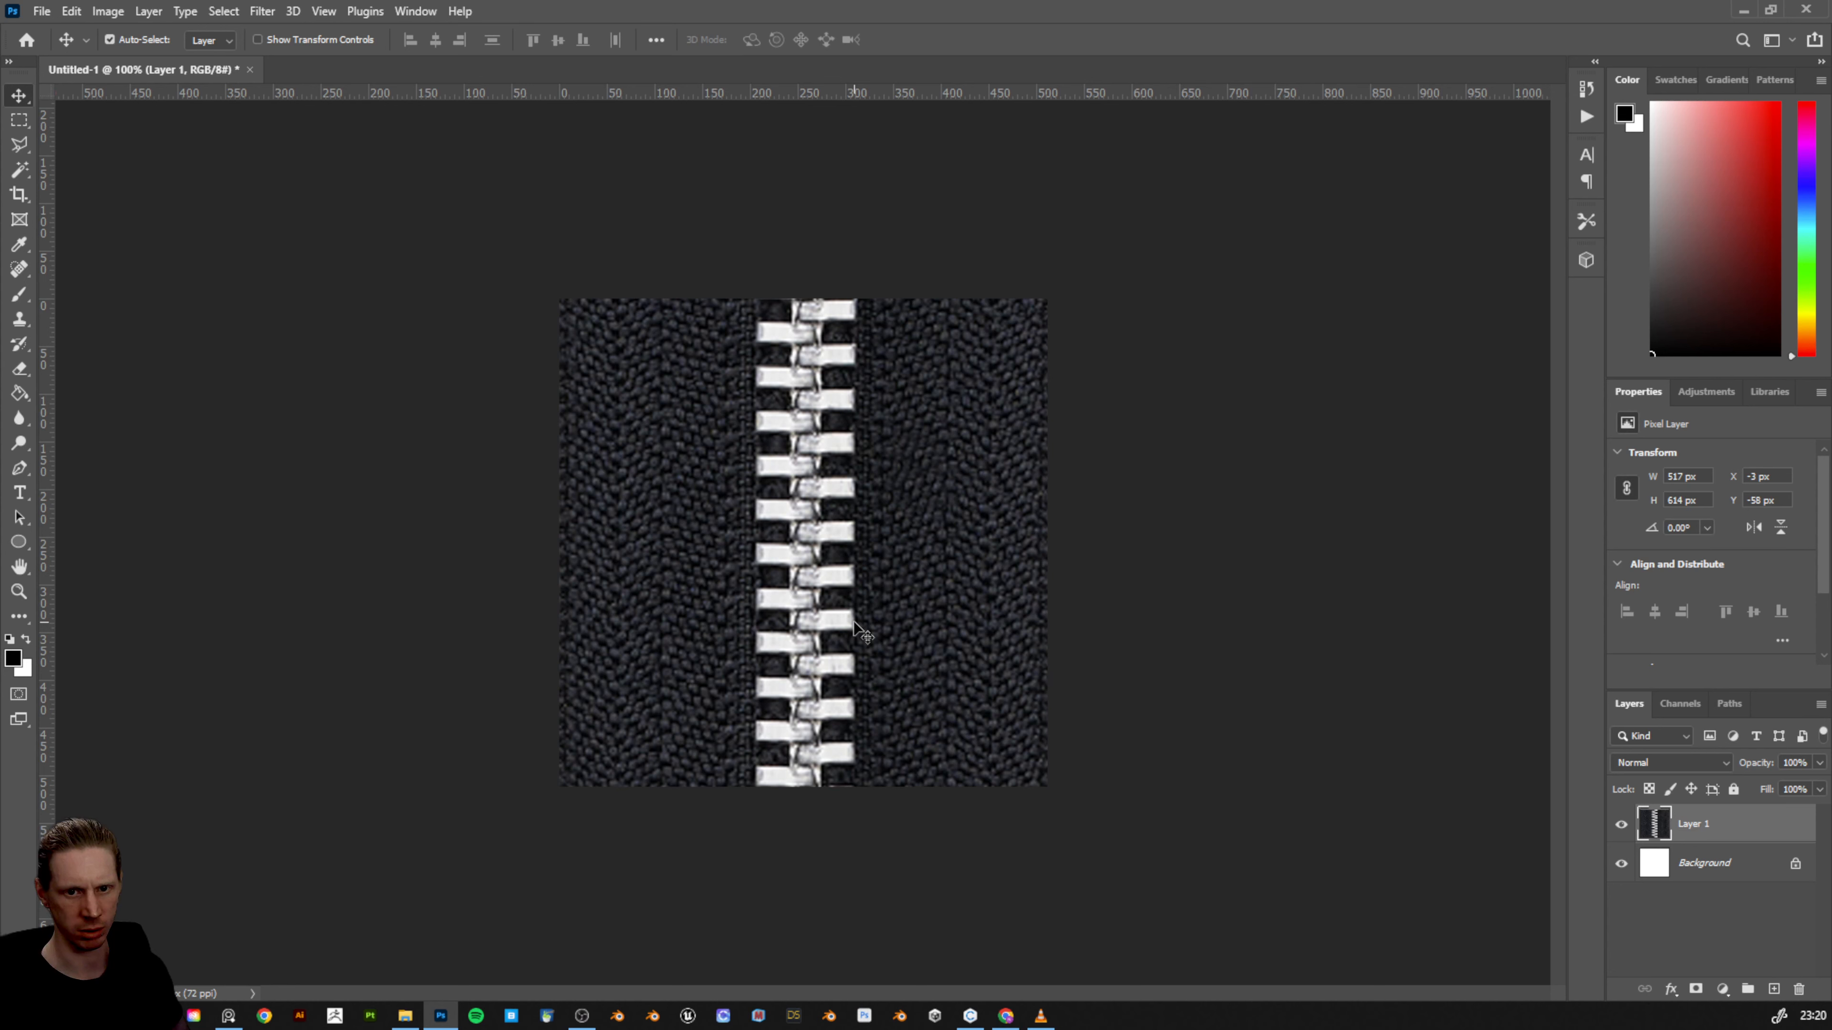
key("Left")
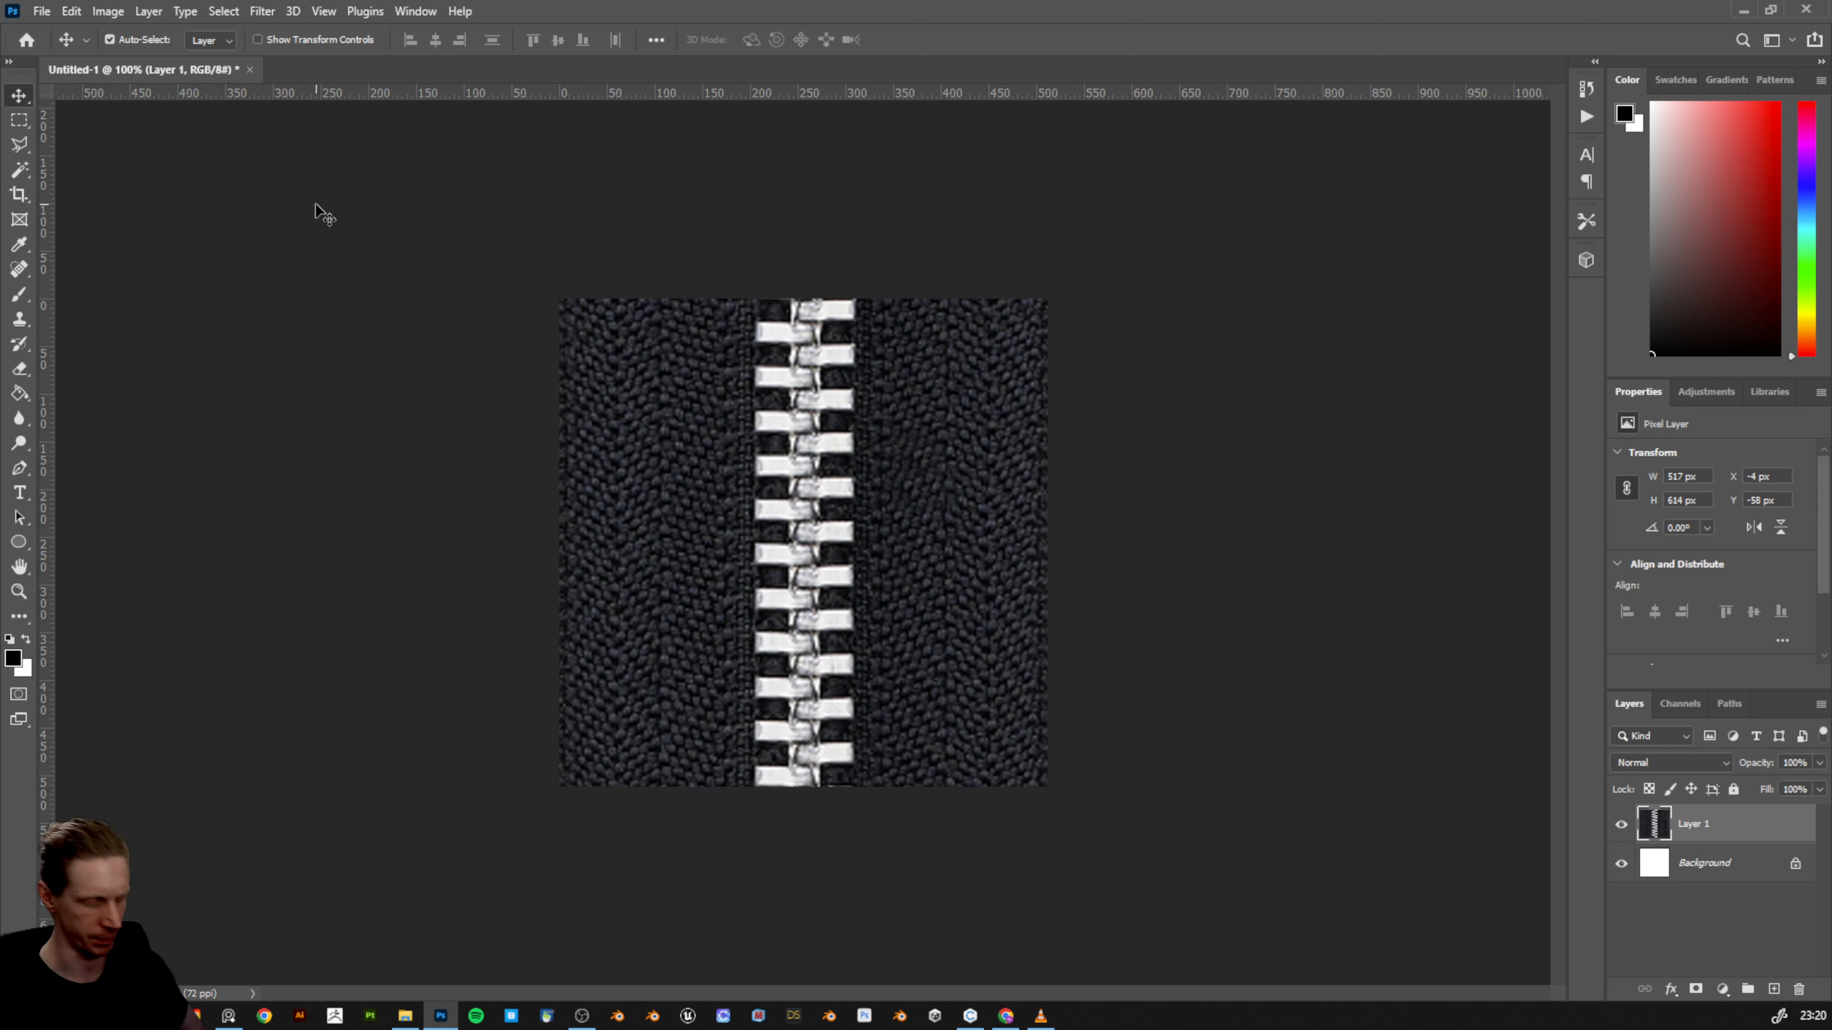
- Place a horizontal ruler guide across the vertical centre of the canvas
key("ctrl+r")
key("ctrl+r")
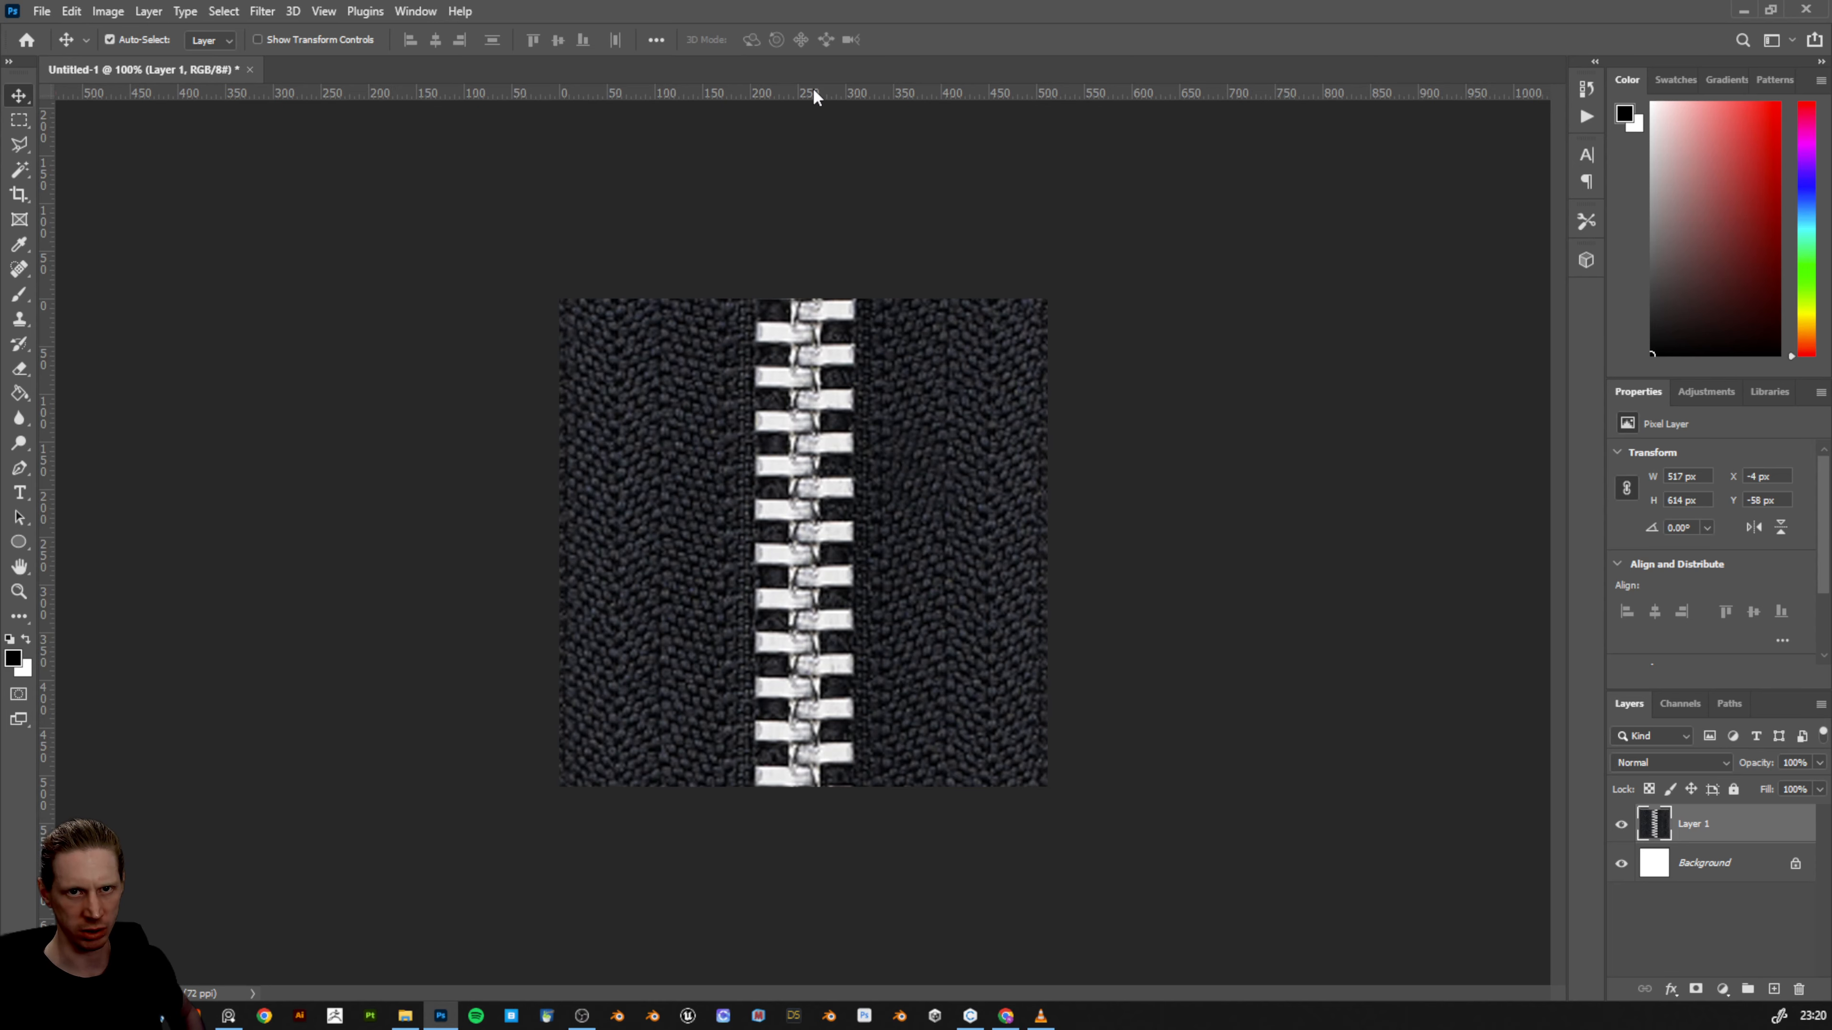
left_click_drag(813, 88, 780, 546)
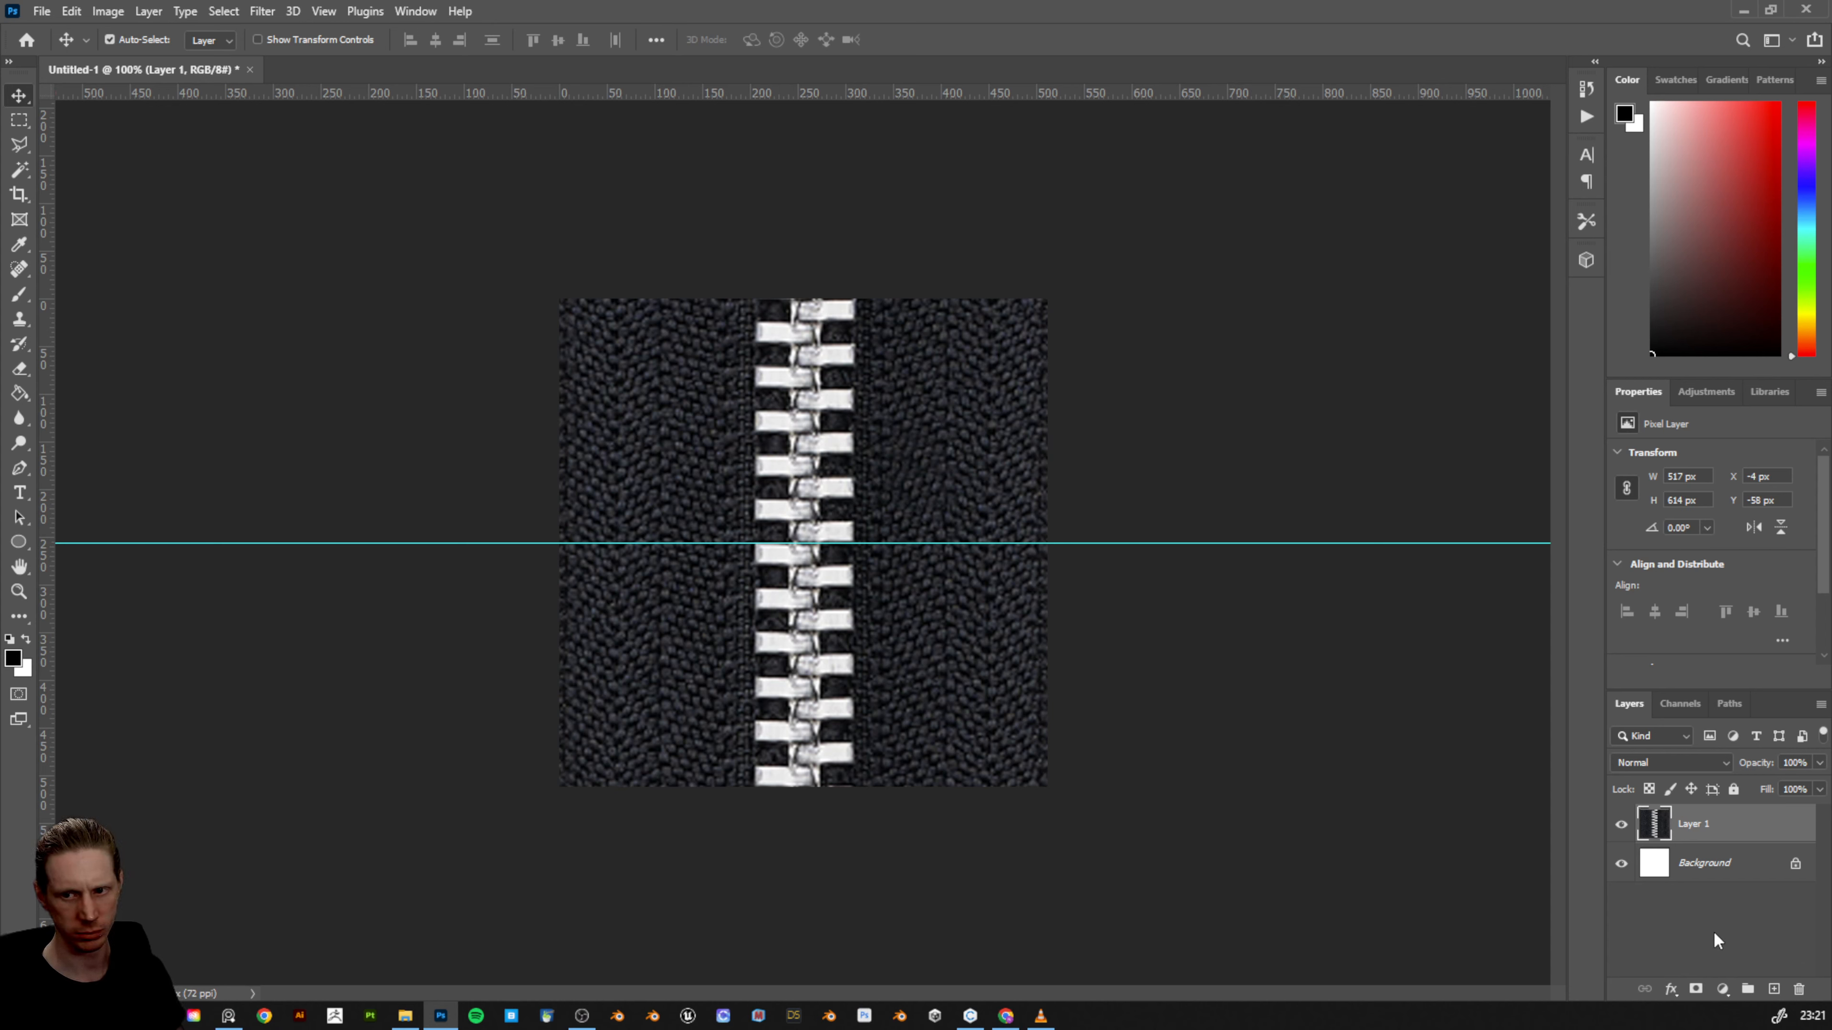
- Flatten the image and convert the locked Background into a regular layer named Layer 0 that can be moved
left_click(148, 11)
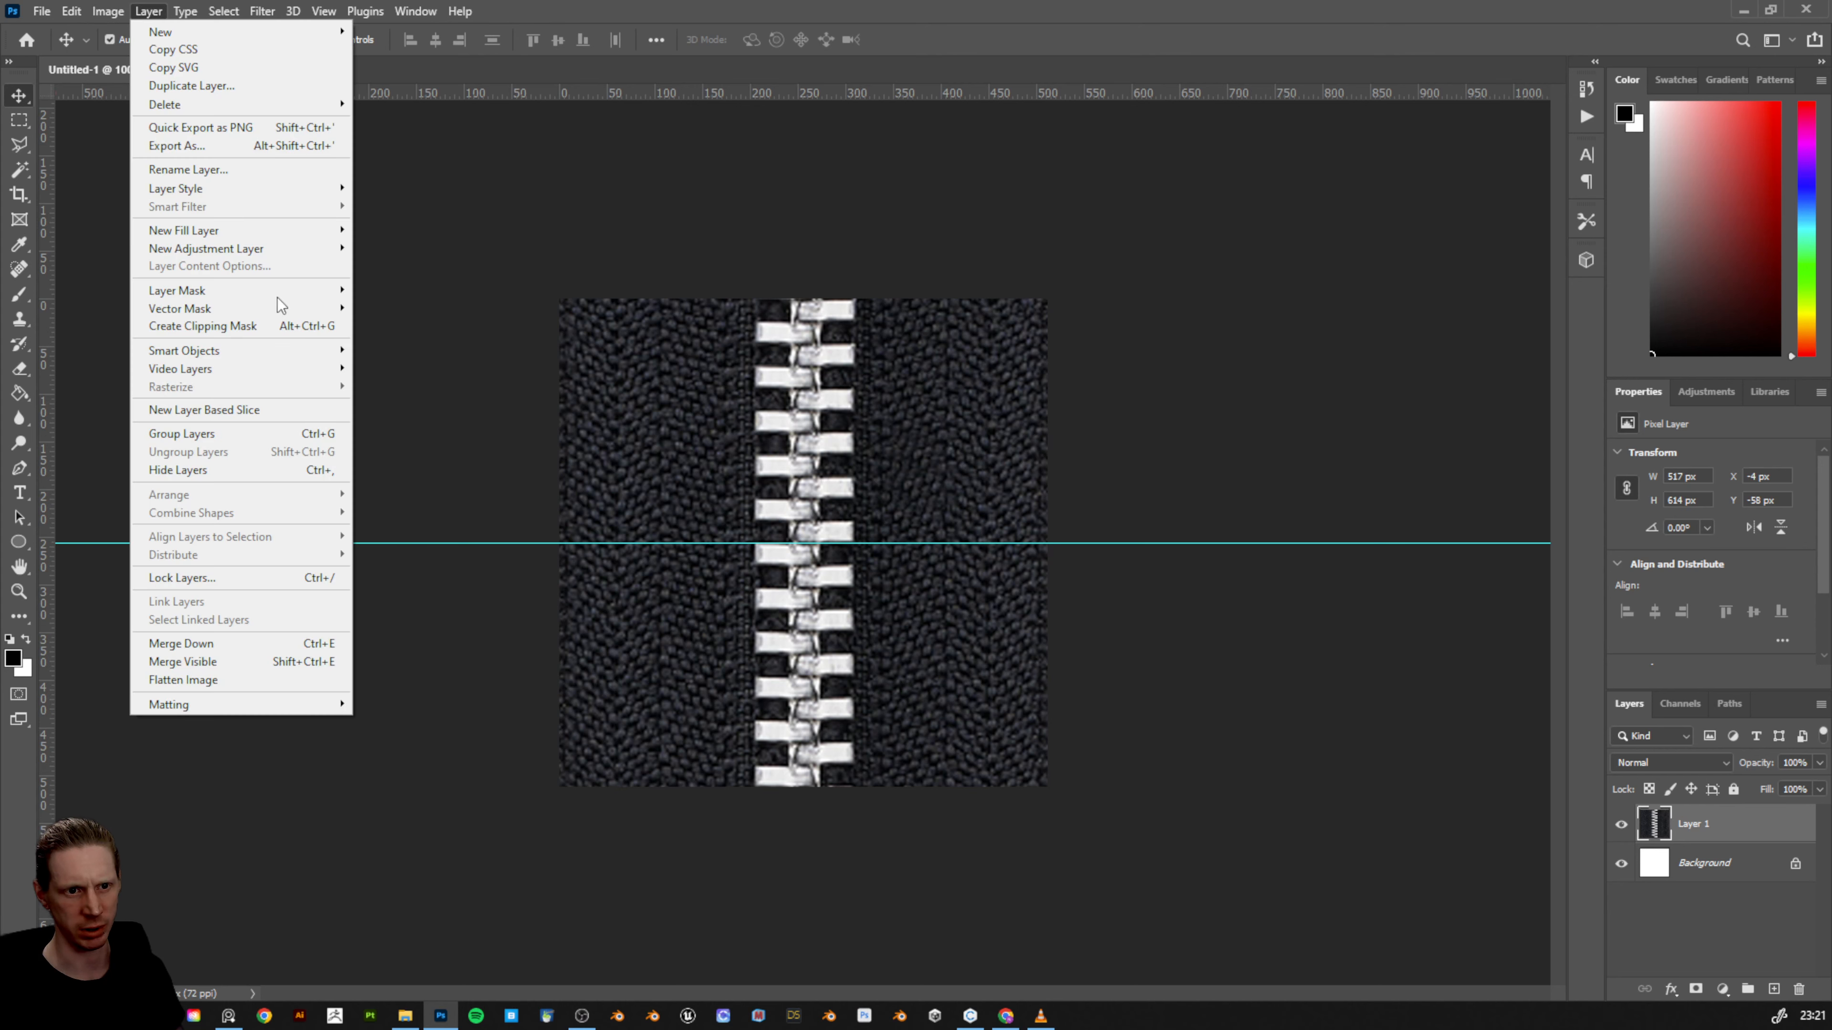
left_click(268, 682)
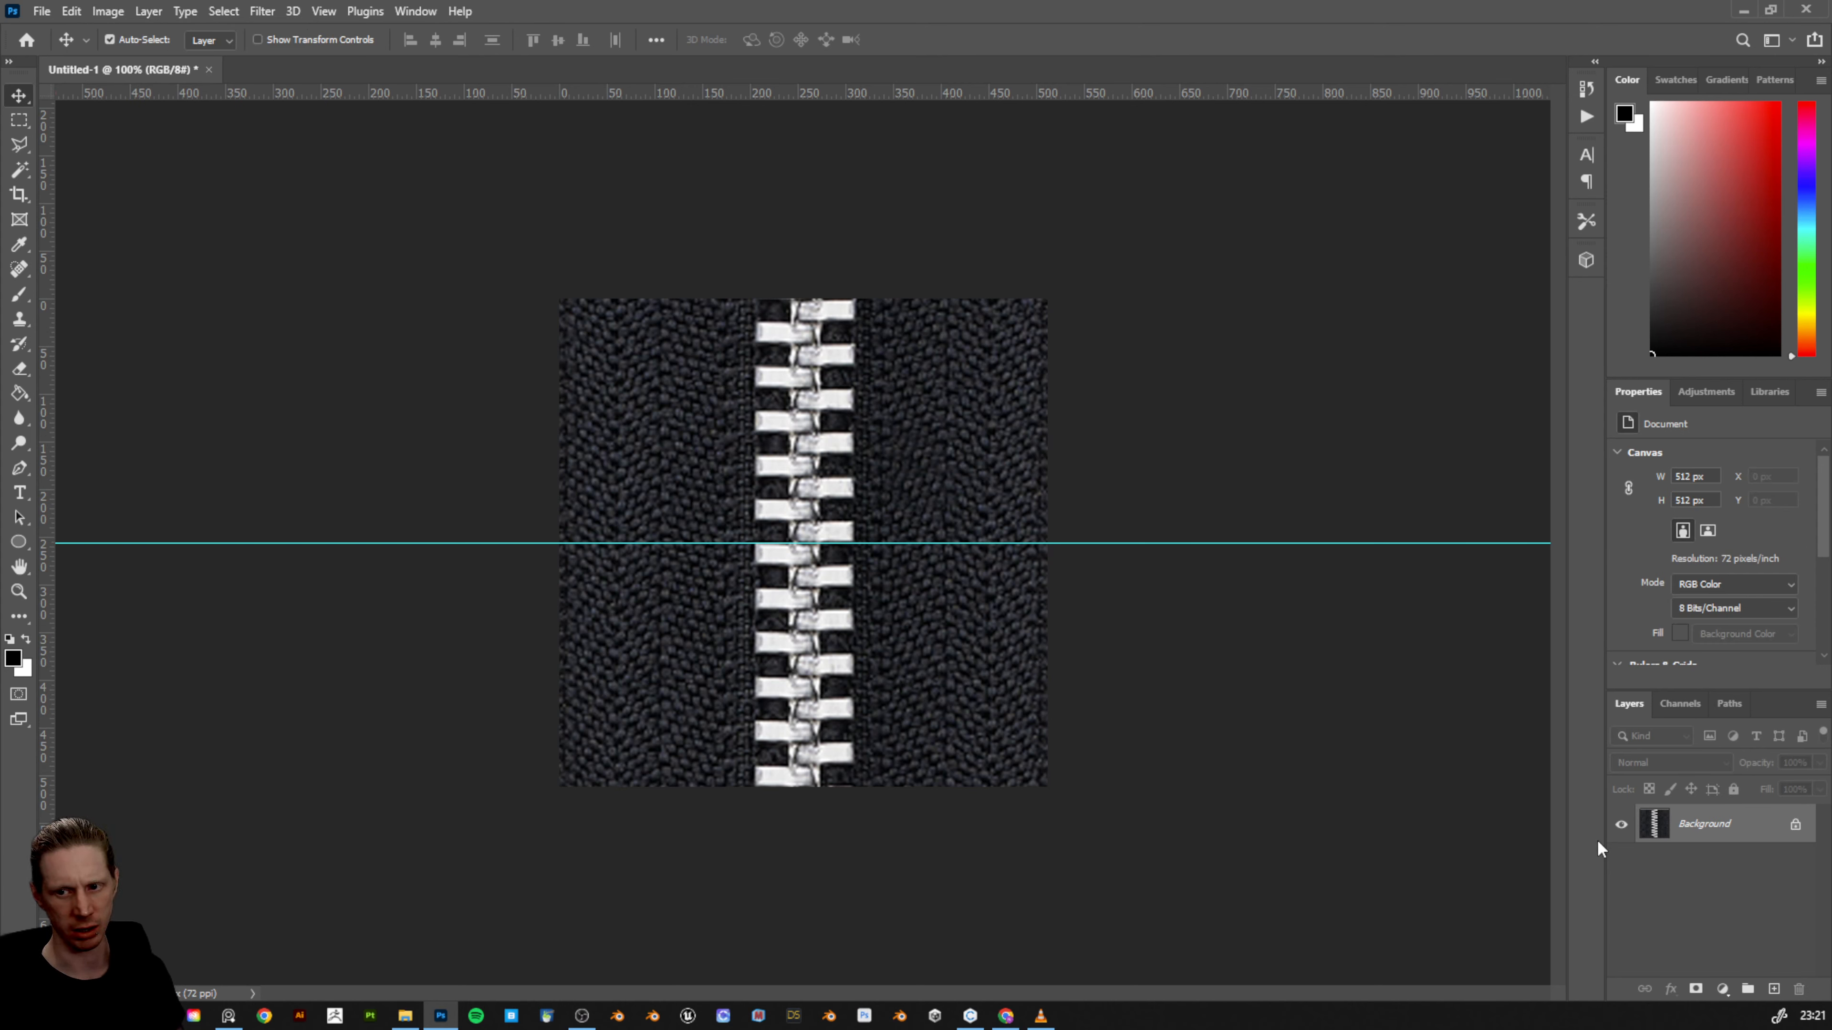
double_click(1744, 829)
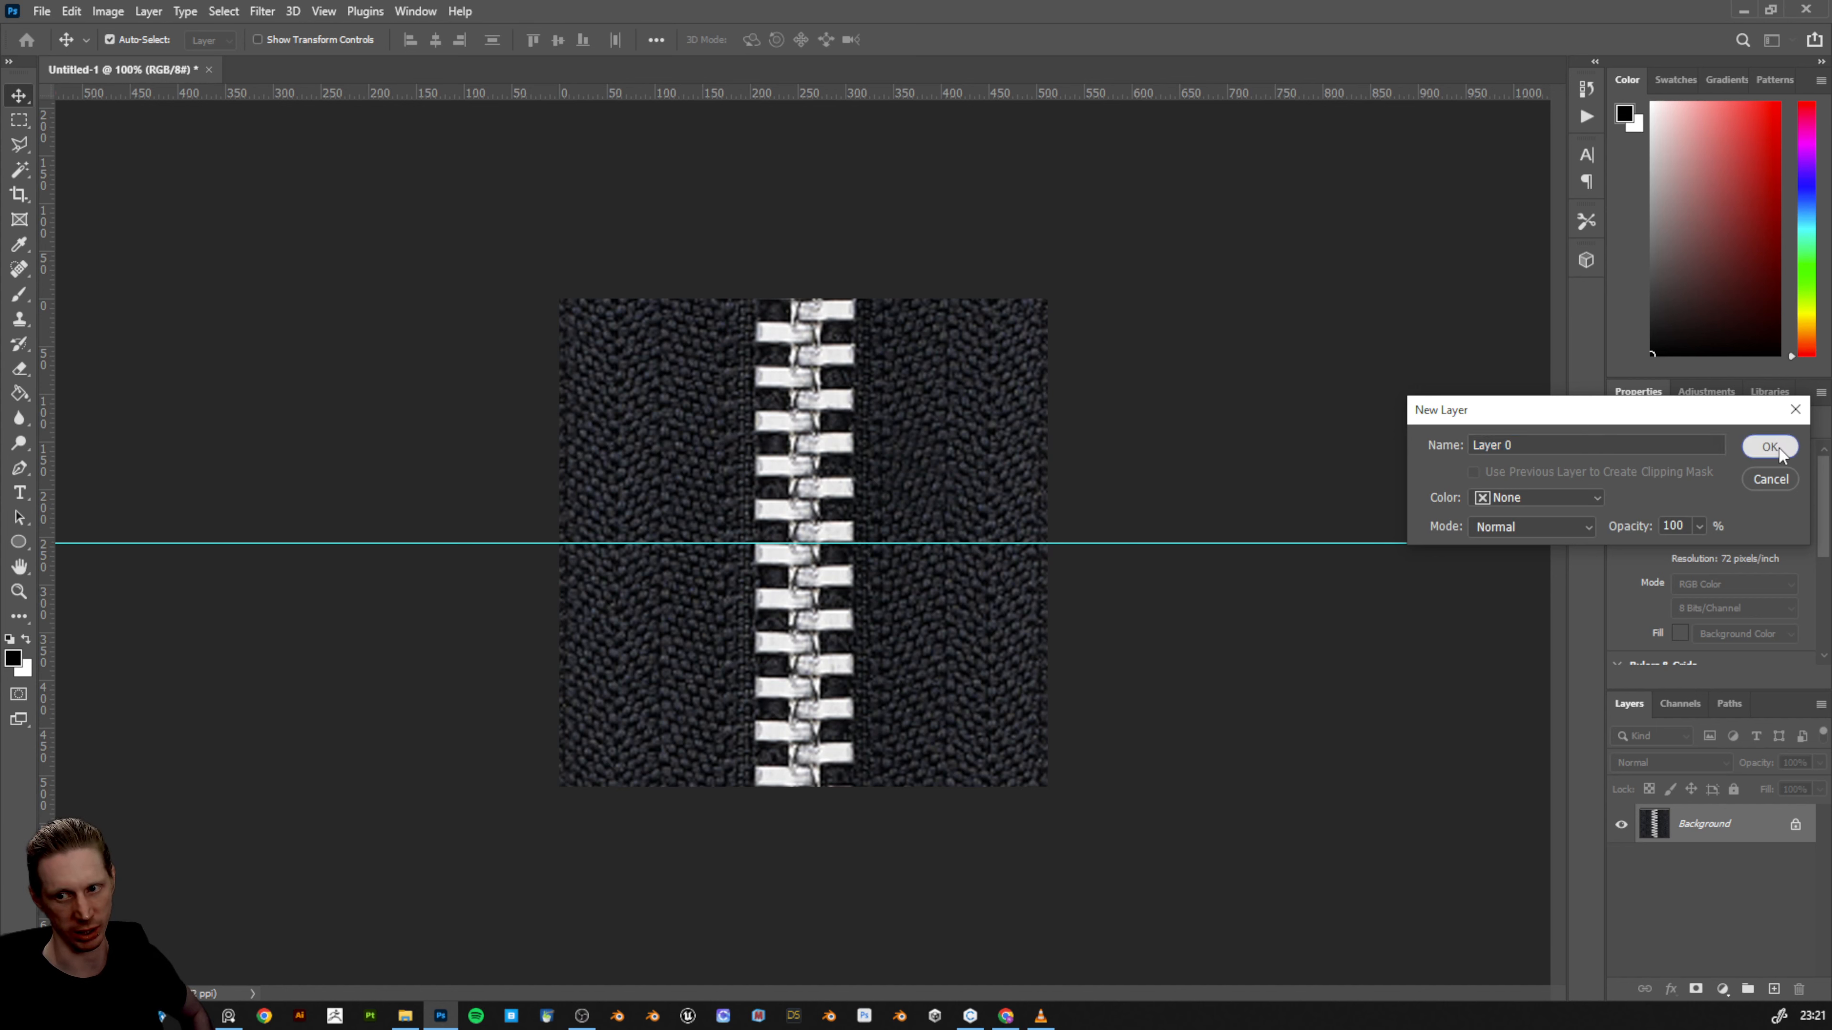
left_click(1760, 449)
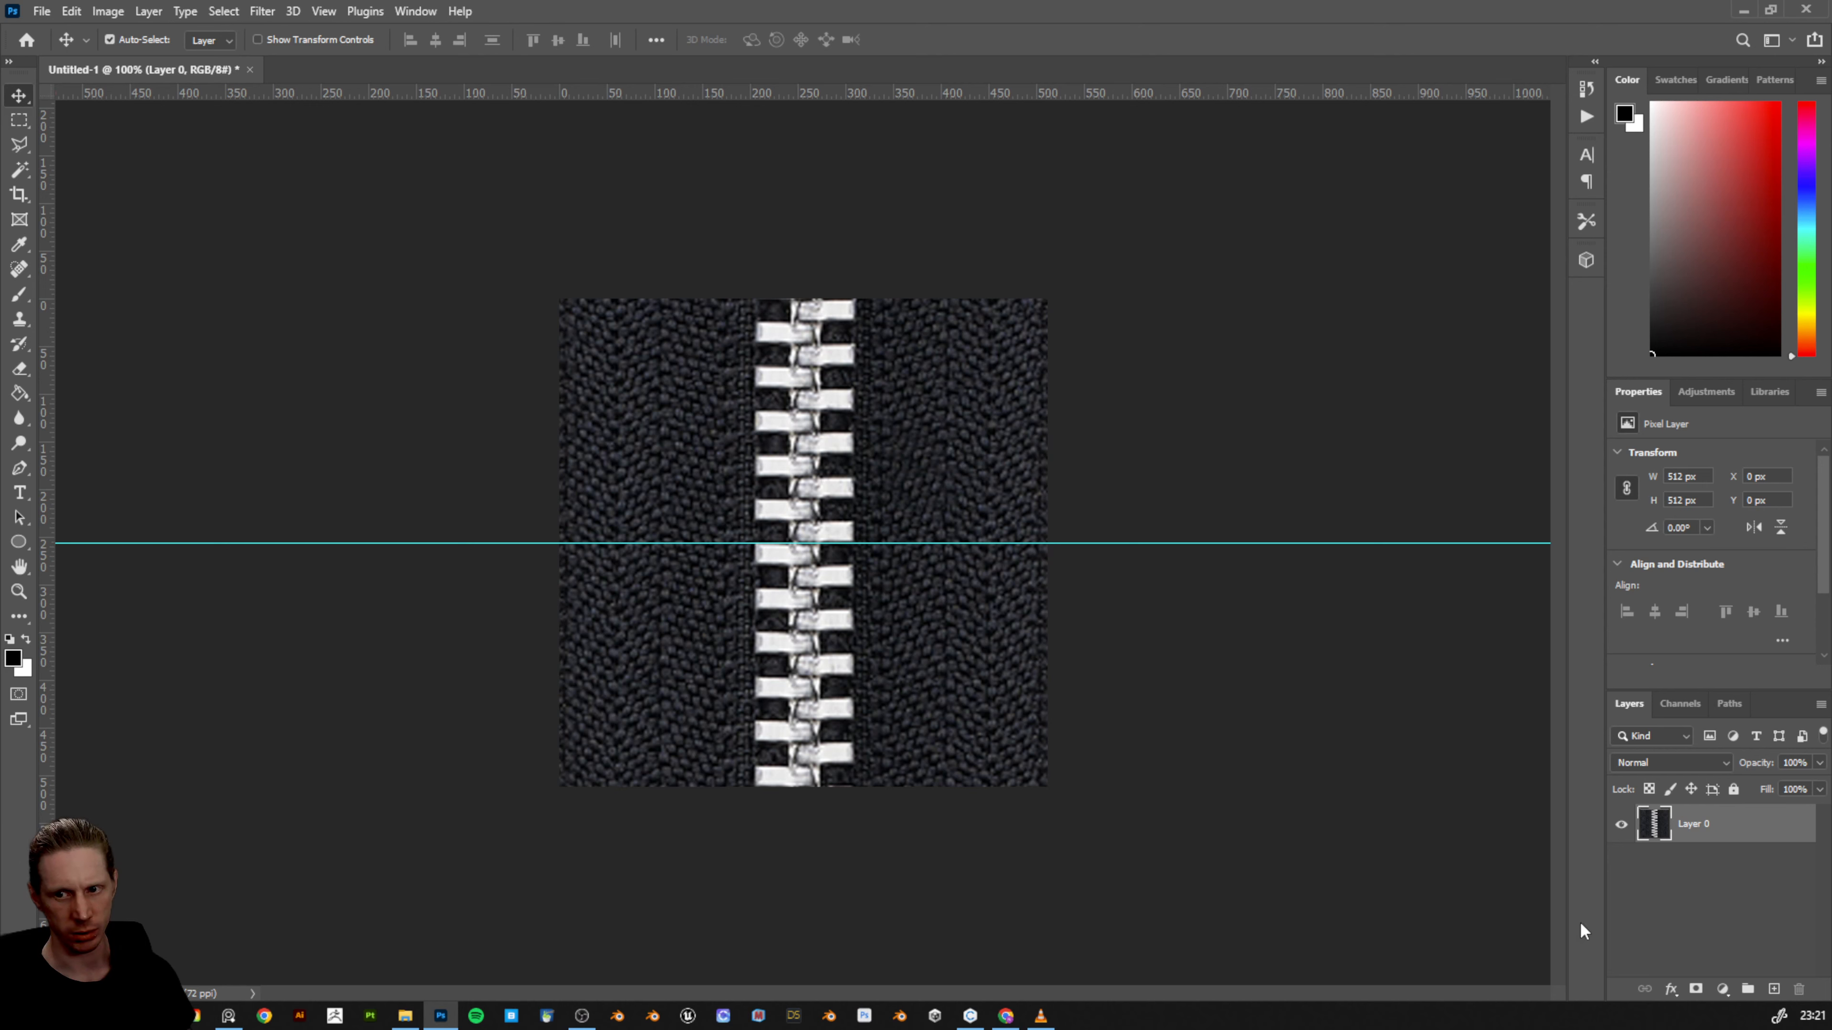
left_click_drag(949, 635, 975, 607)
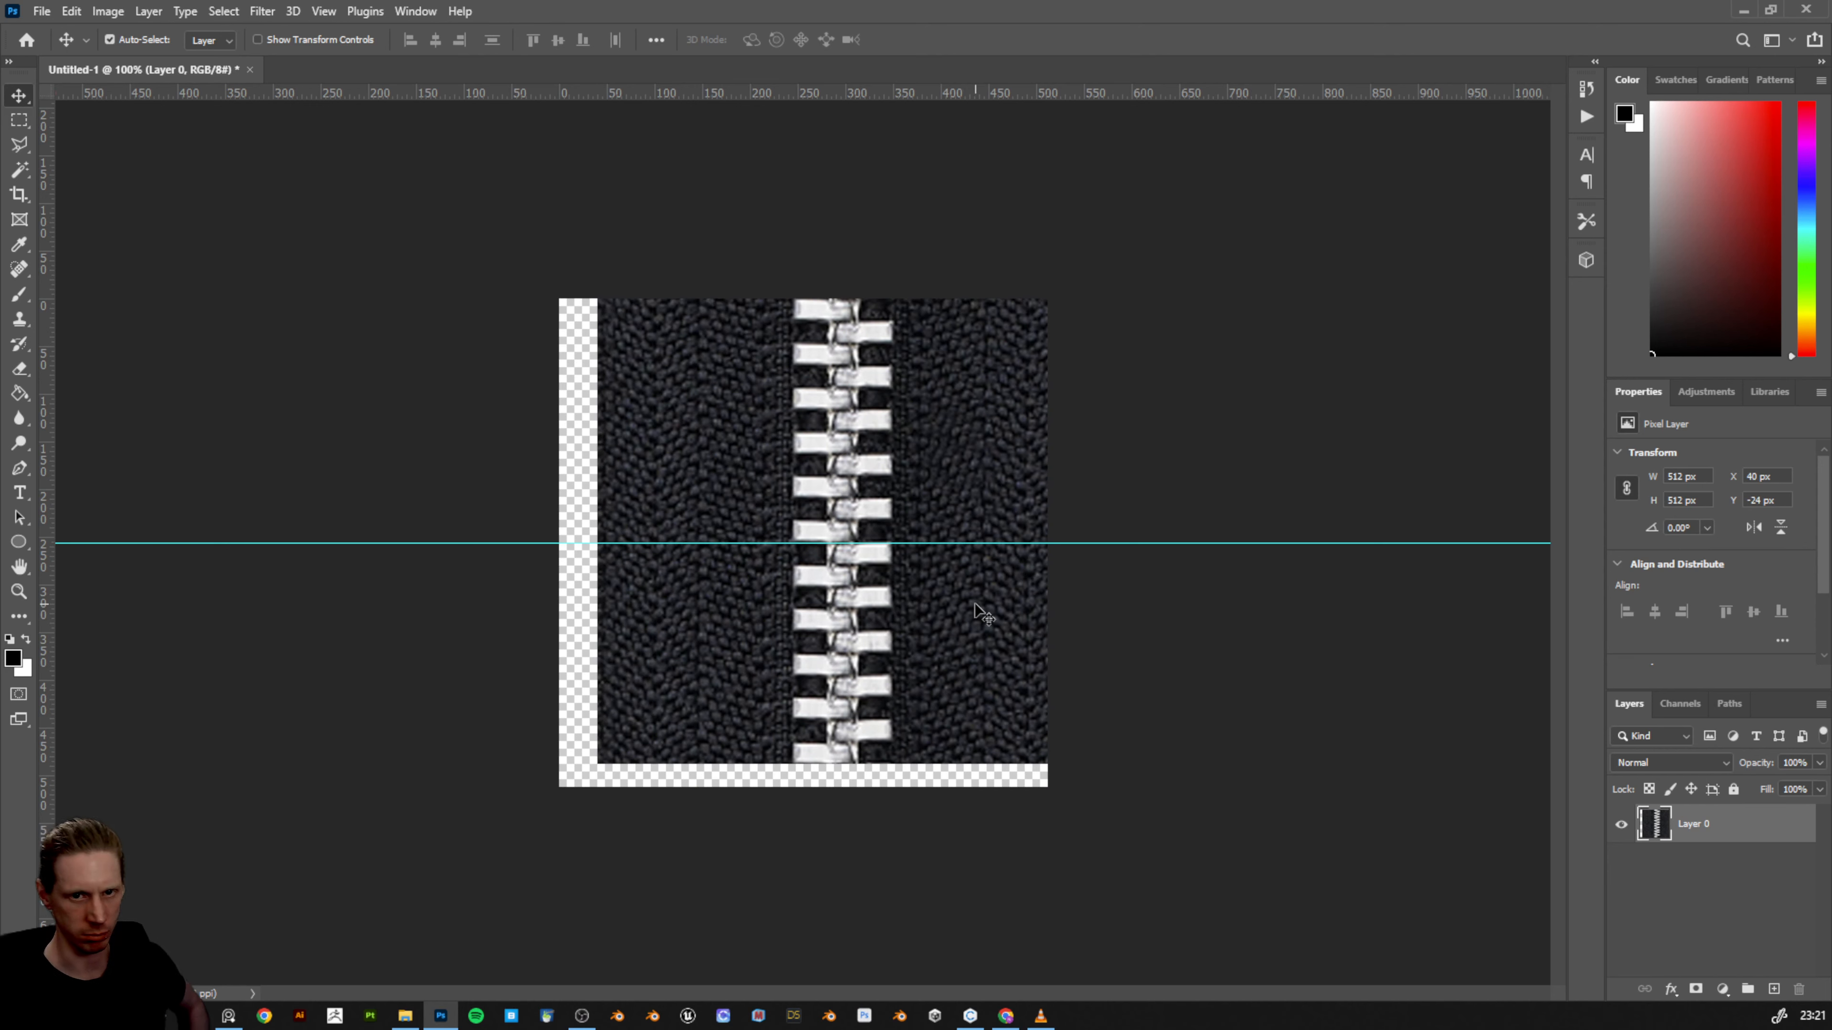
key("ctrl+z")
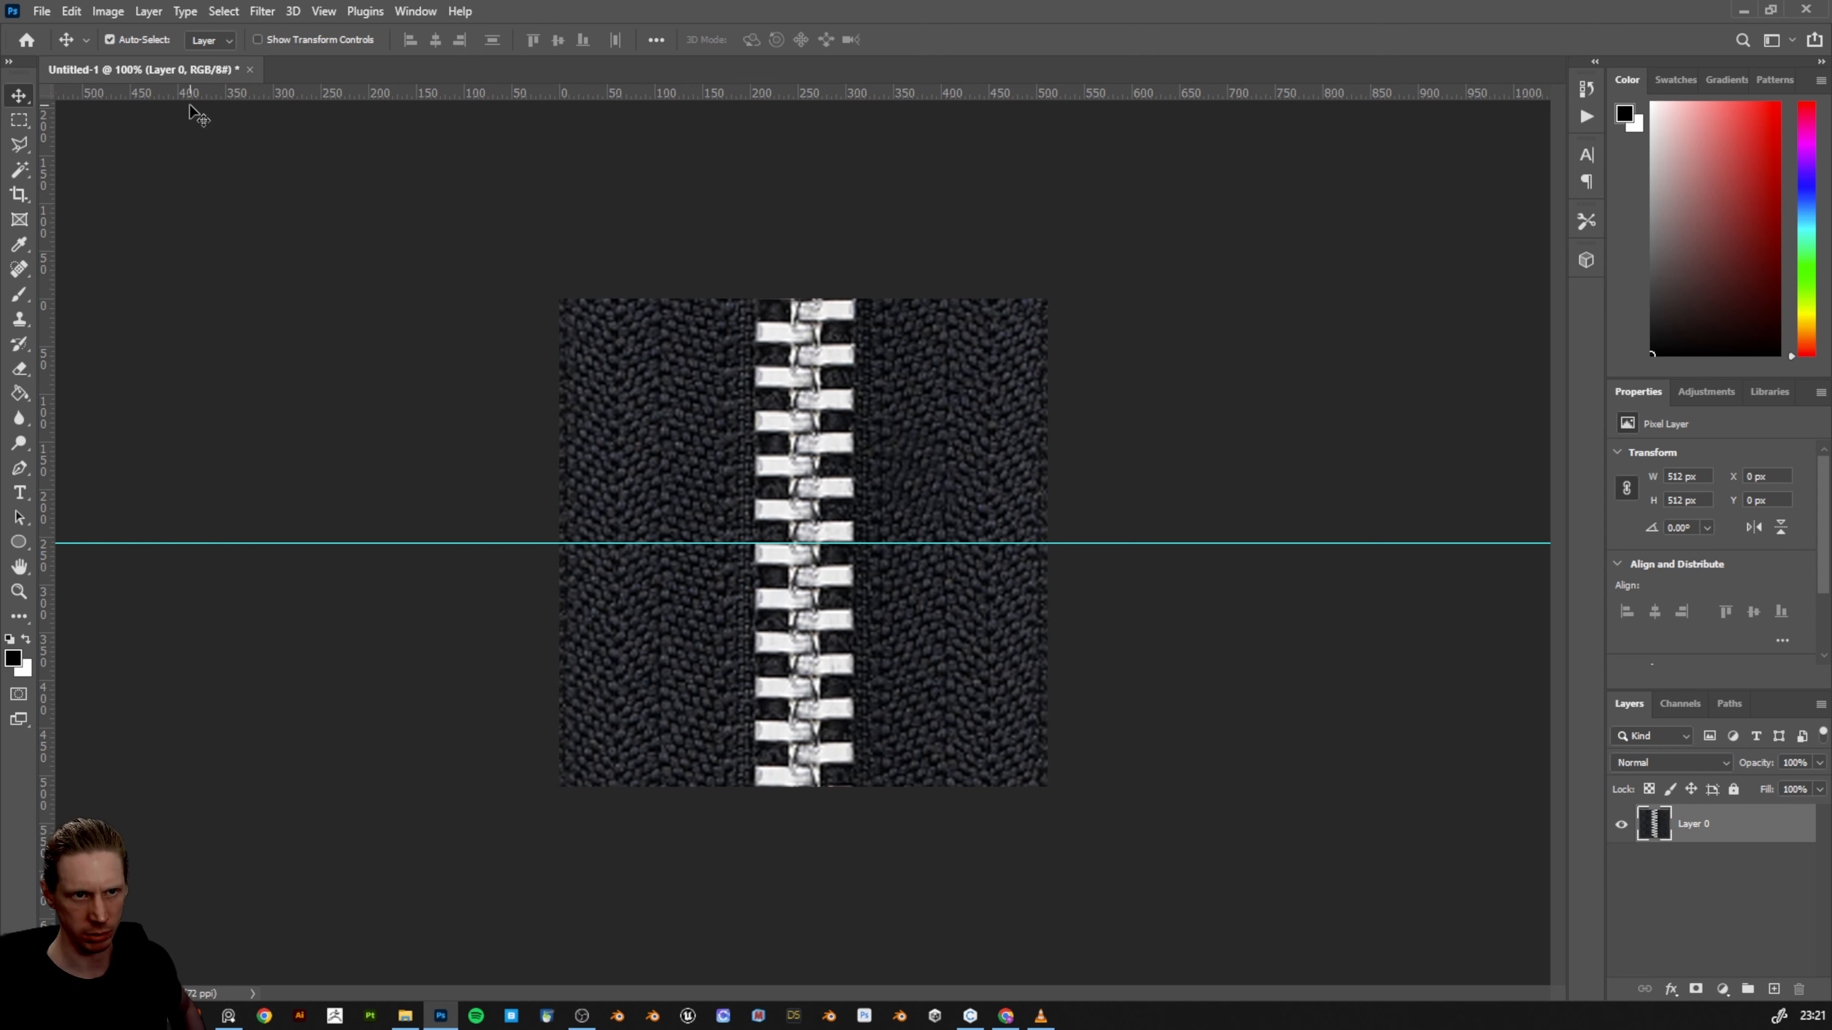
- Select the upper half of the zipper image down to the centre guide with the Rectangular Marquee and cut it out
left_click(16, 128)
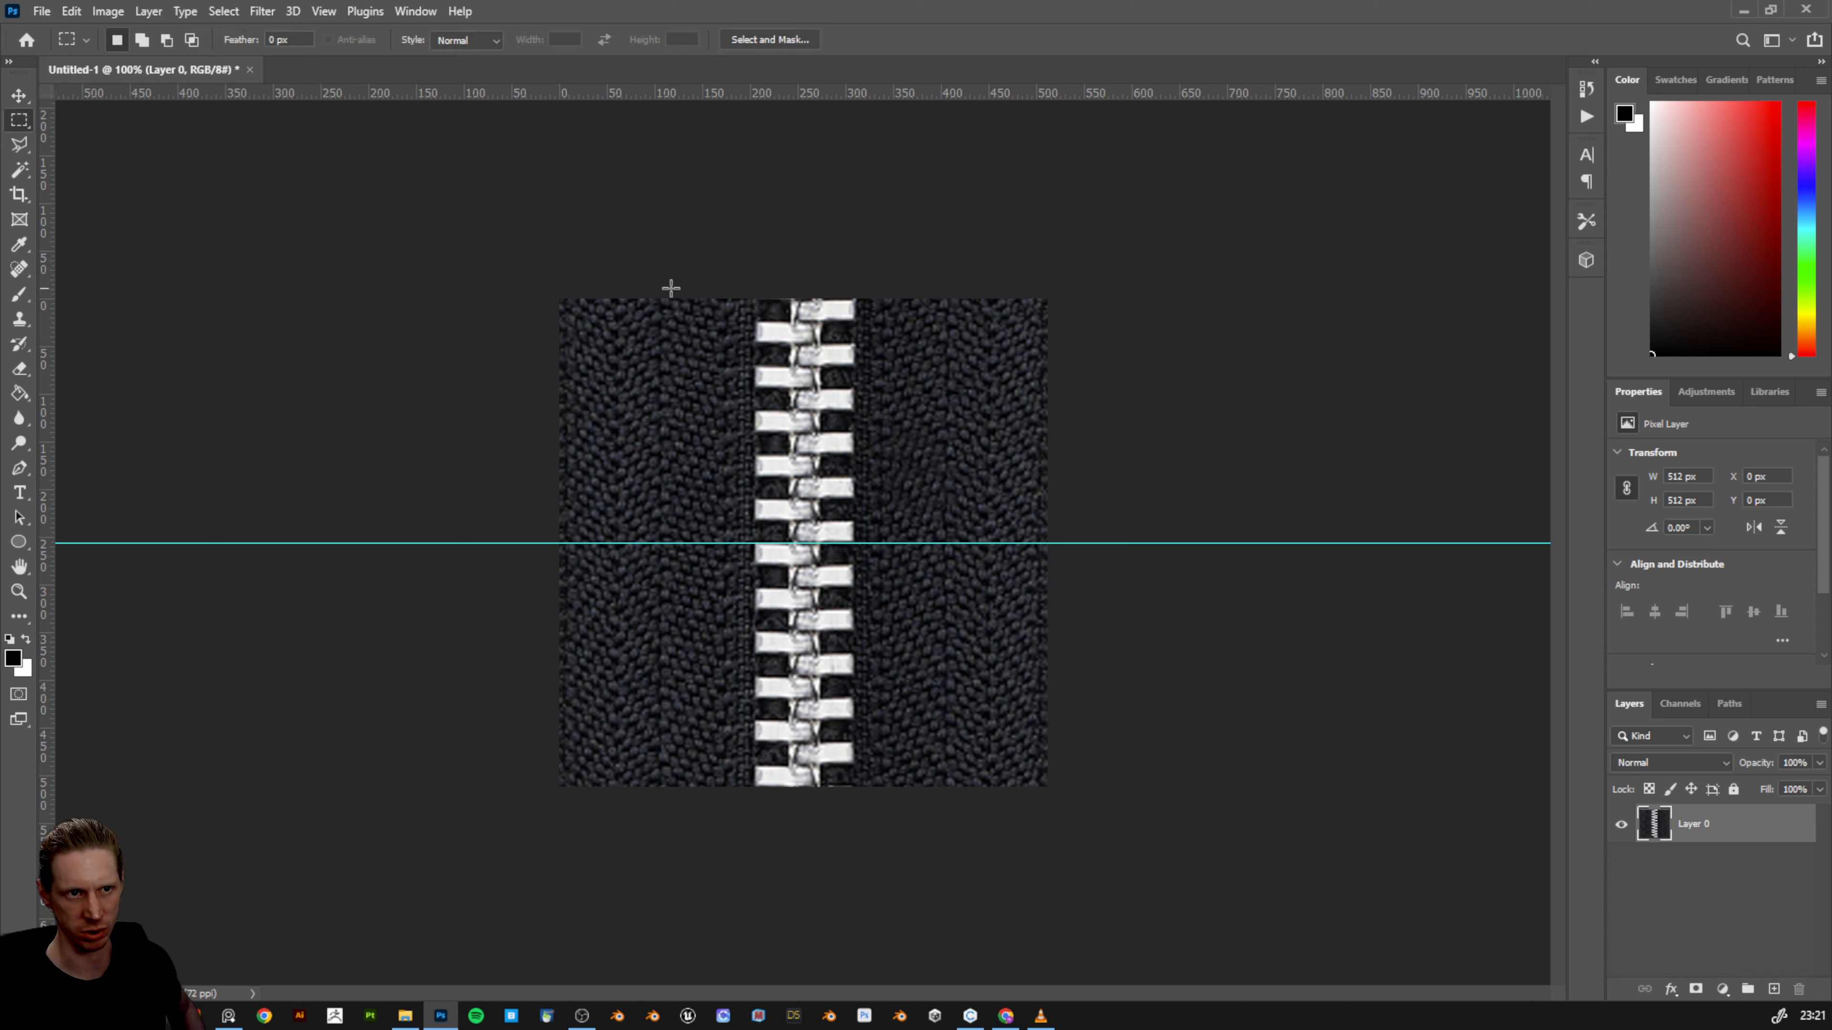
left_click_drag(560, 299, 1130, 545)
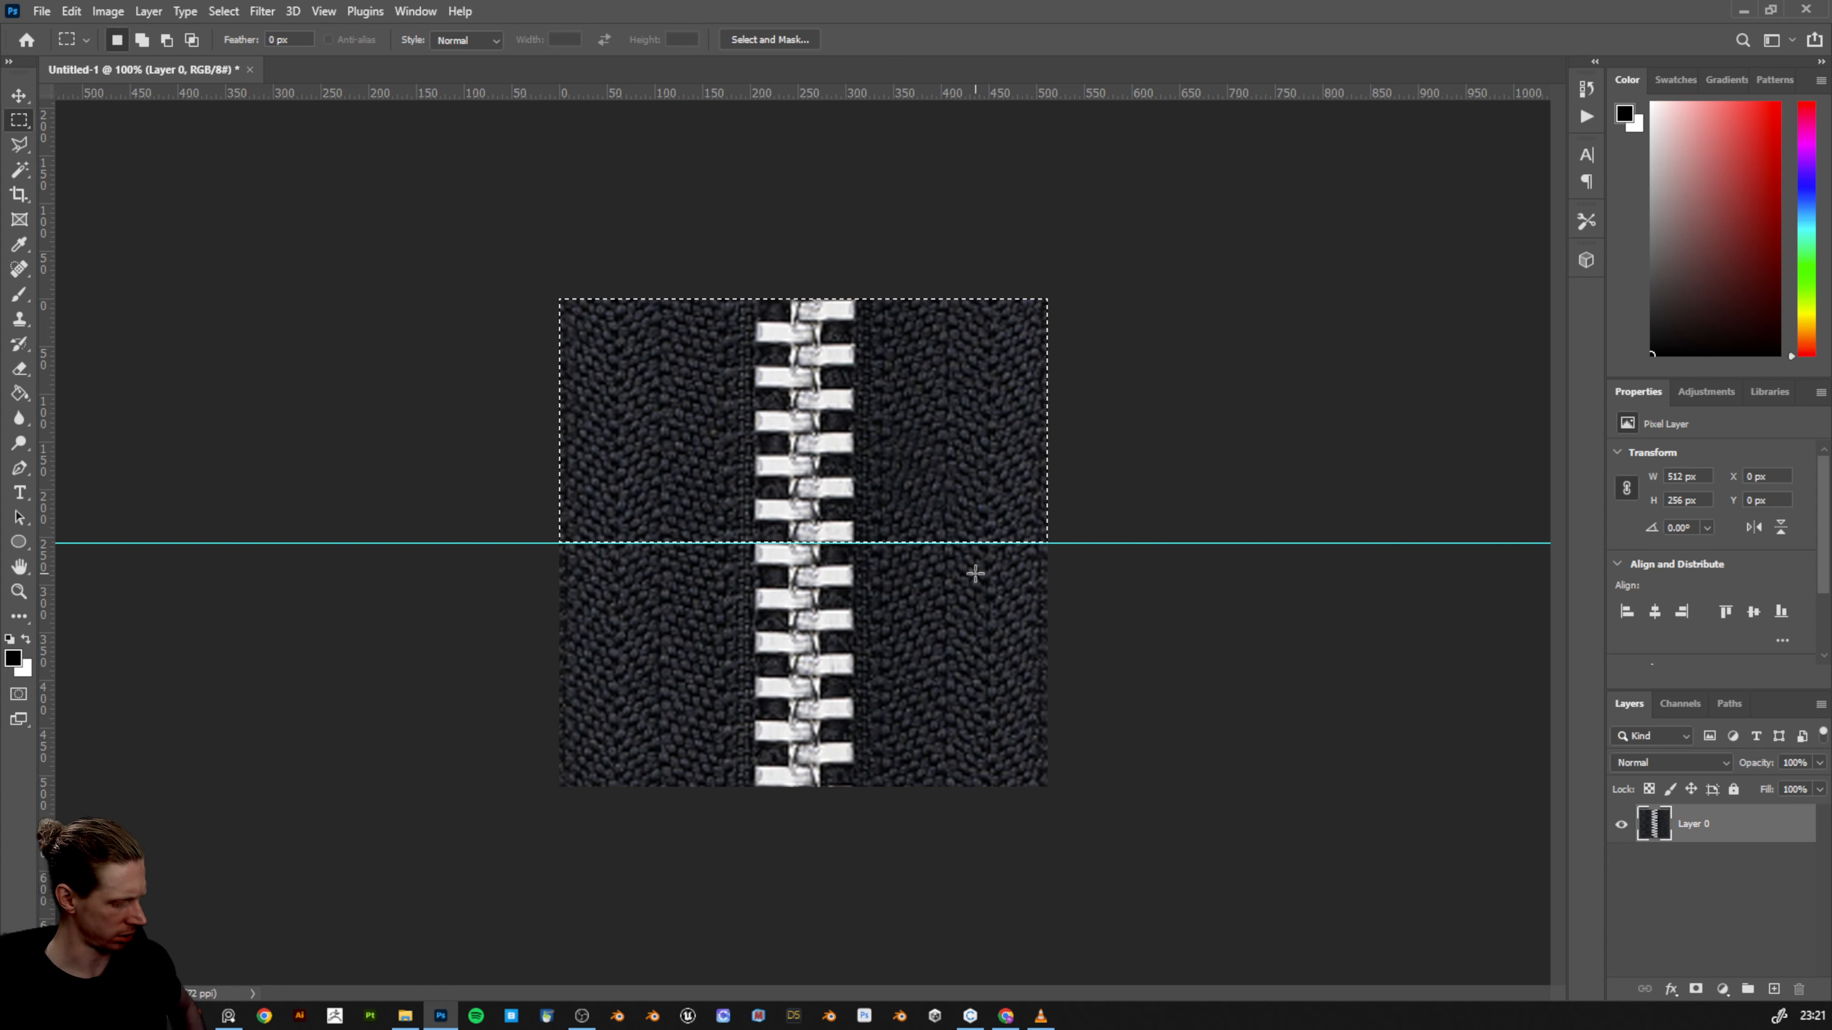
key("ctrl+x")
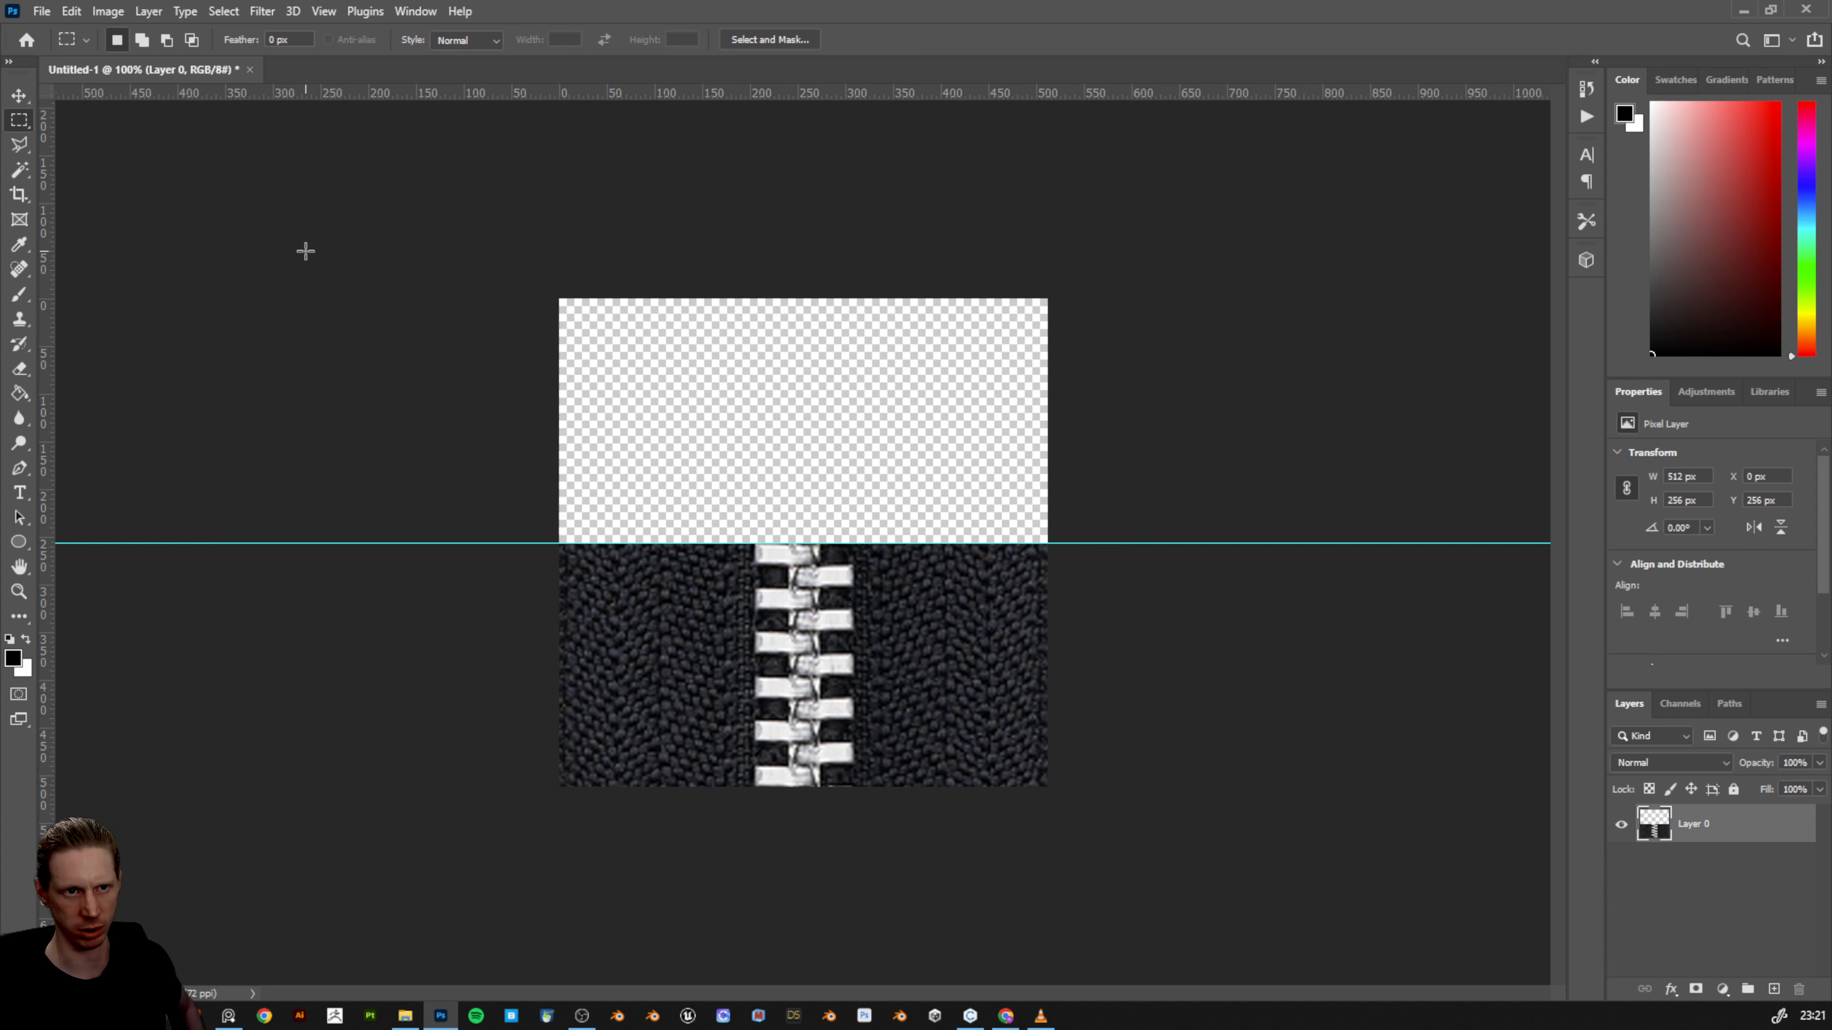
- Paste the cut half as a new layer, swap the upper and lower halves so they meet at the guide, and clear the guides
left_click(27, 95)
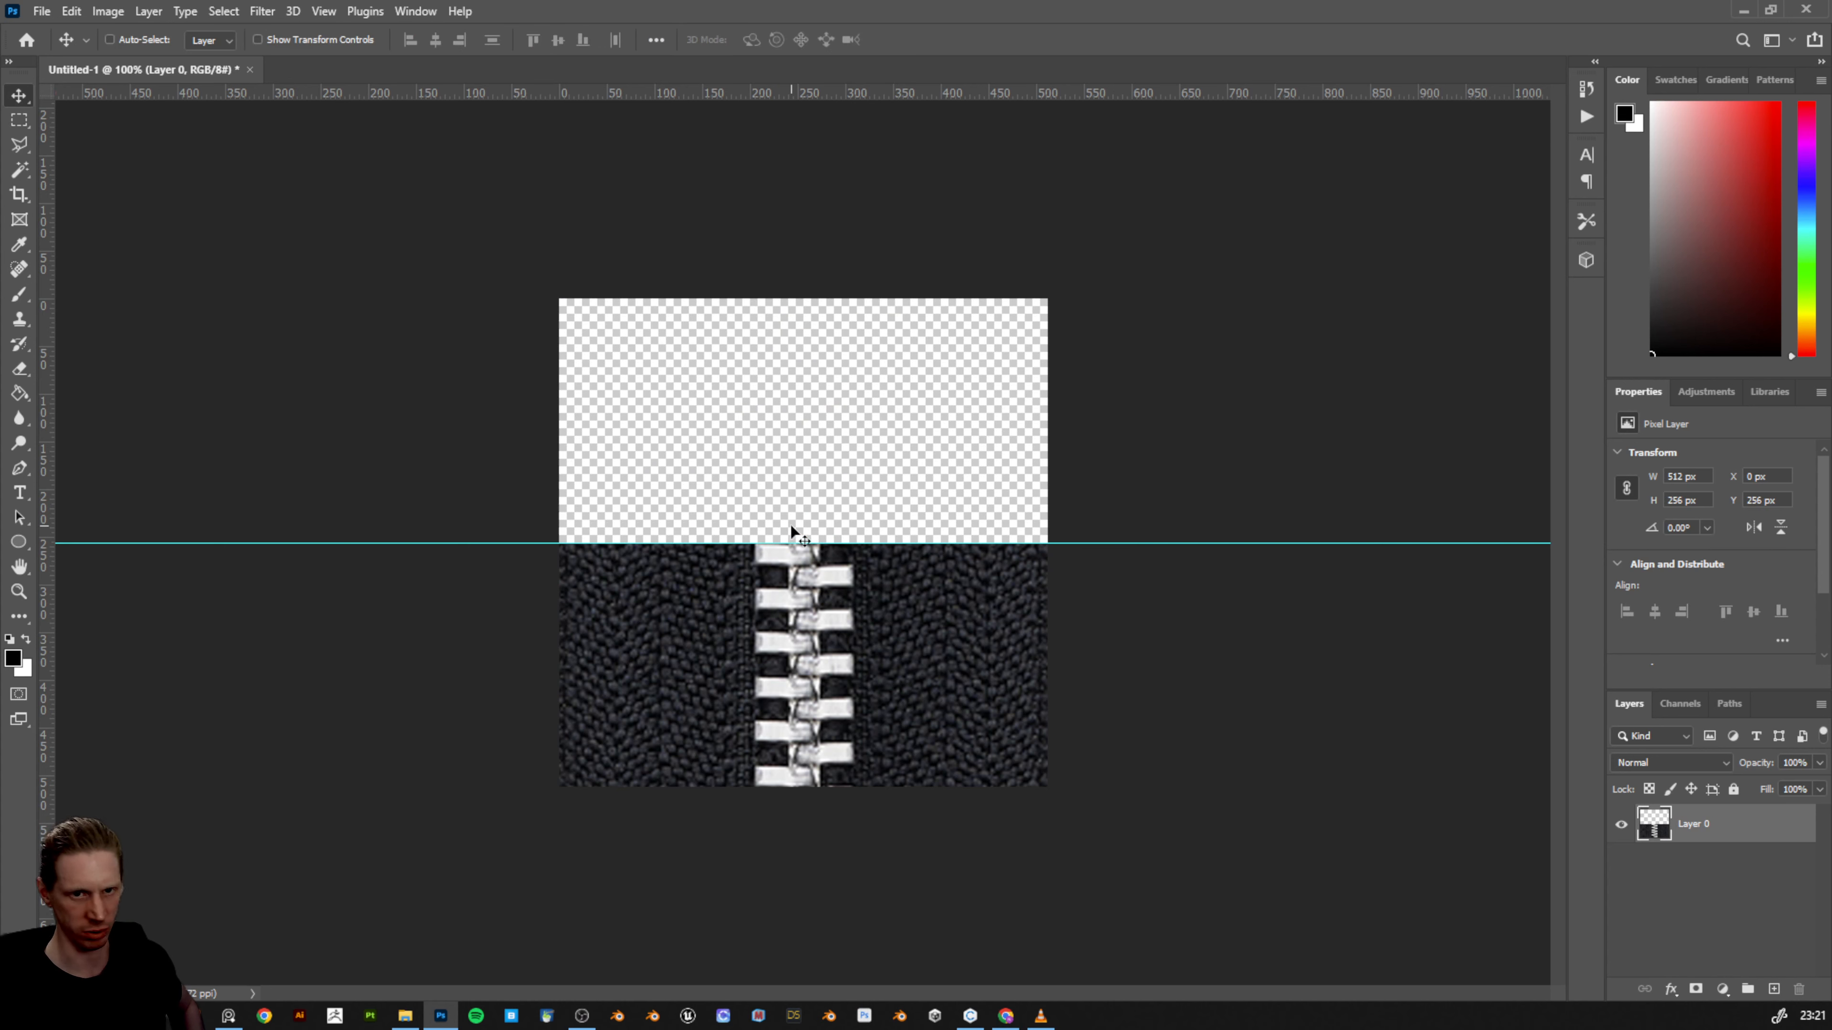
key("ctrl+v")
left_click_drag(853, 596, 875, 366)
left_click_drag(818, 451, 822, 598)
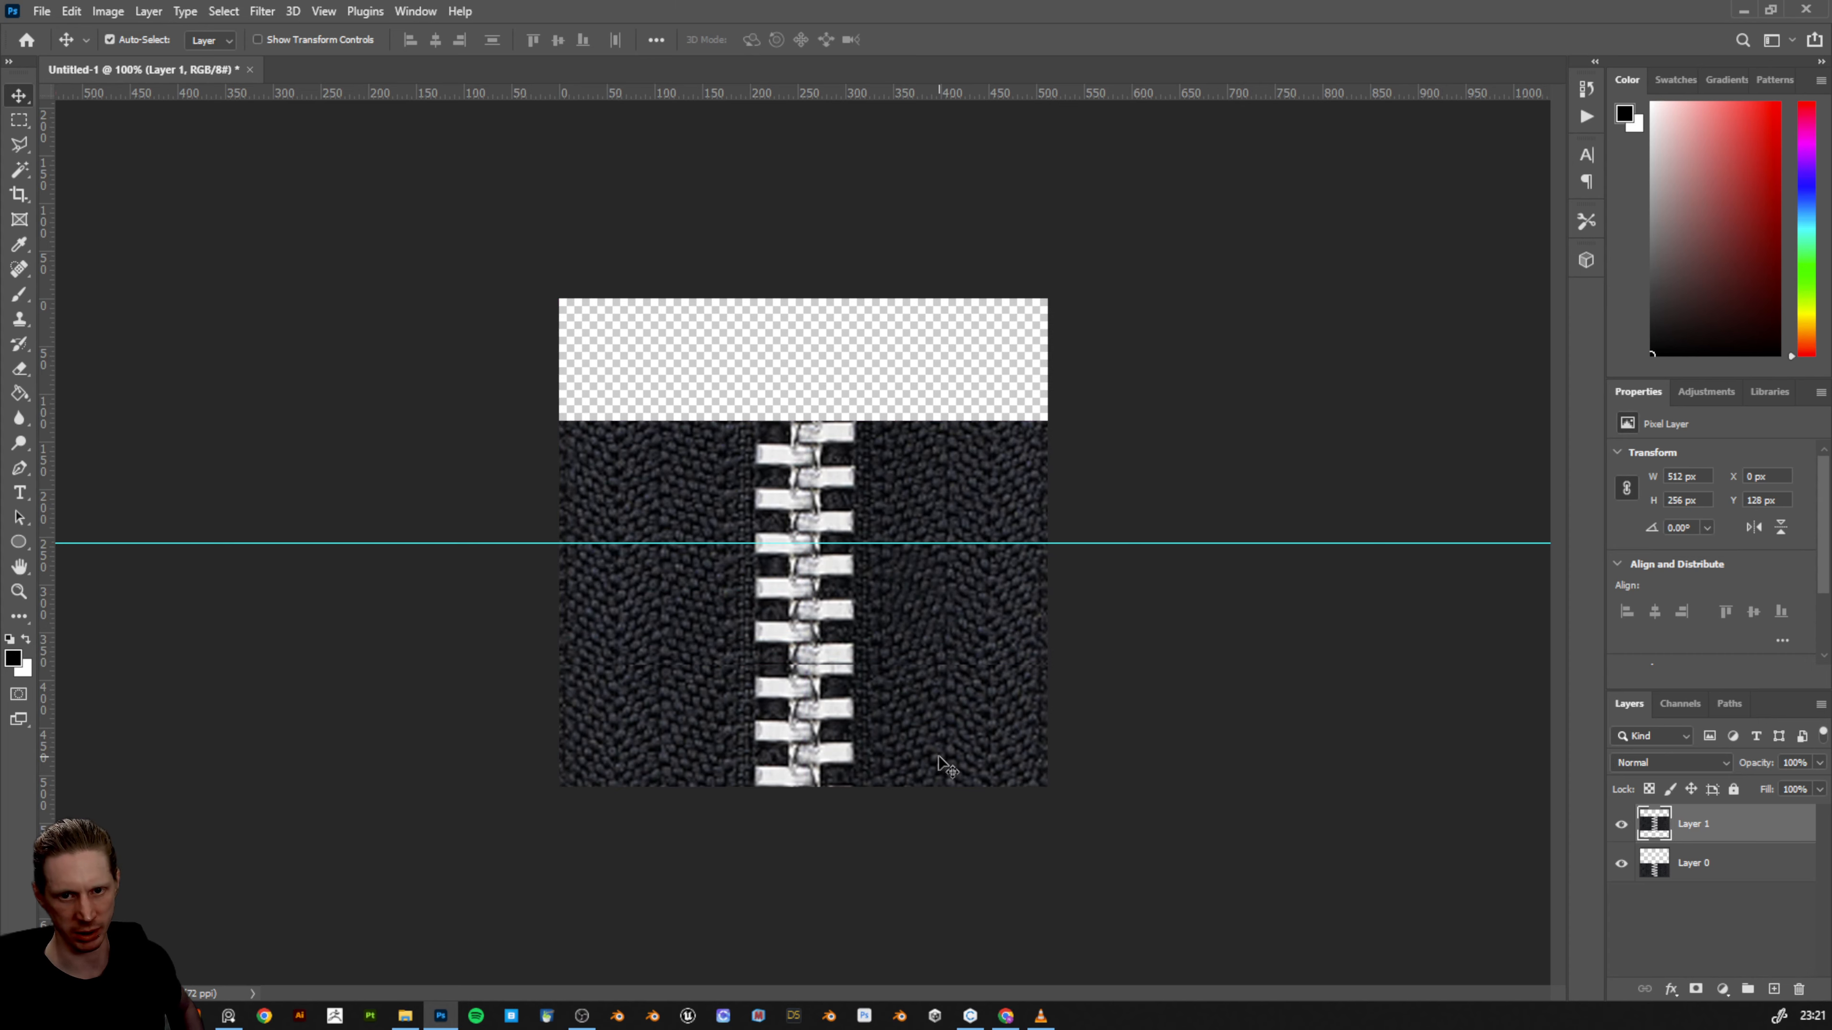
left_click_drag(941, 761, 946, 519)
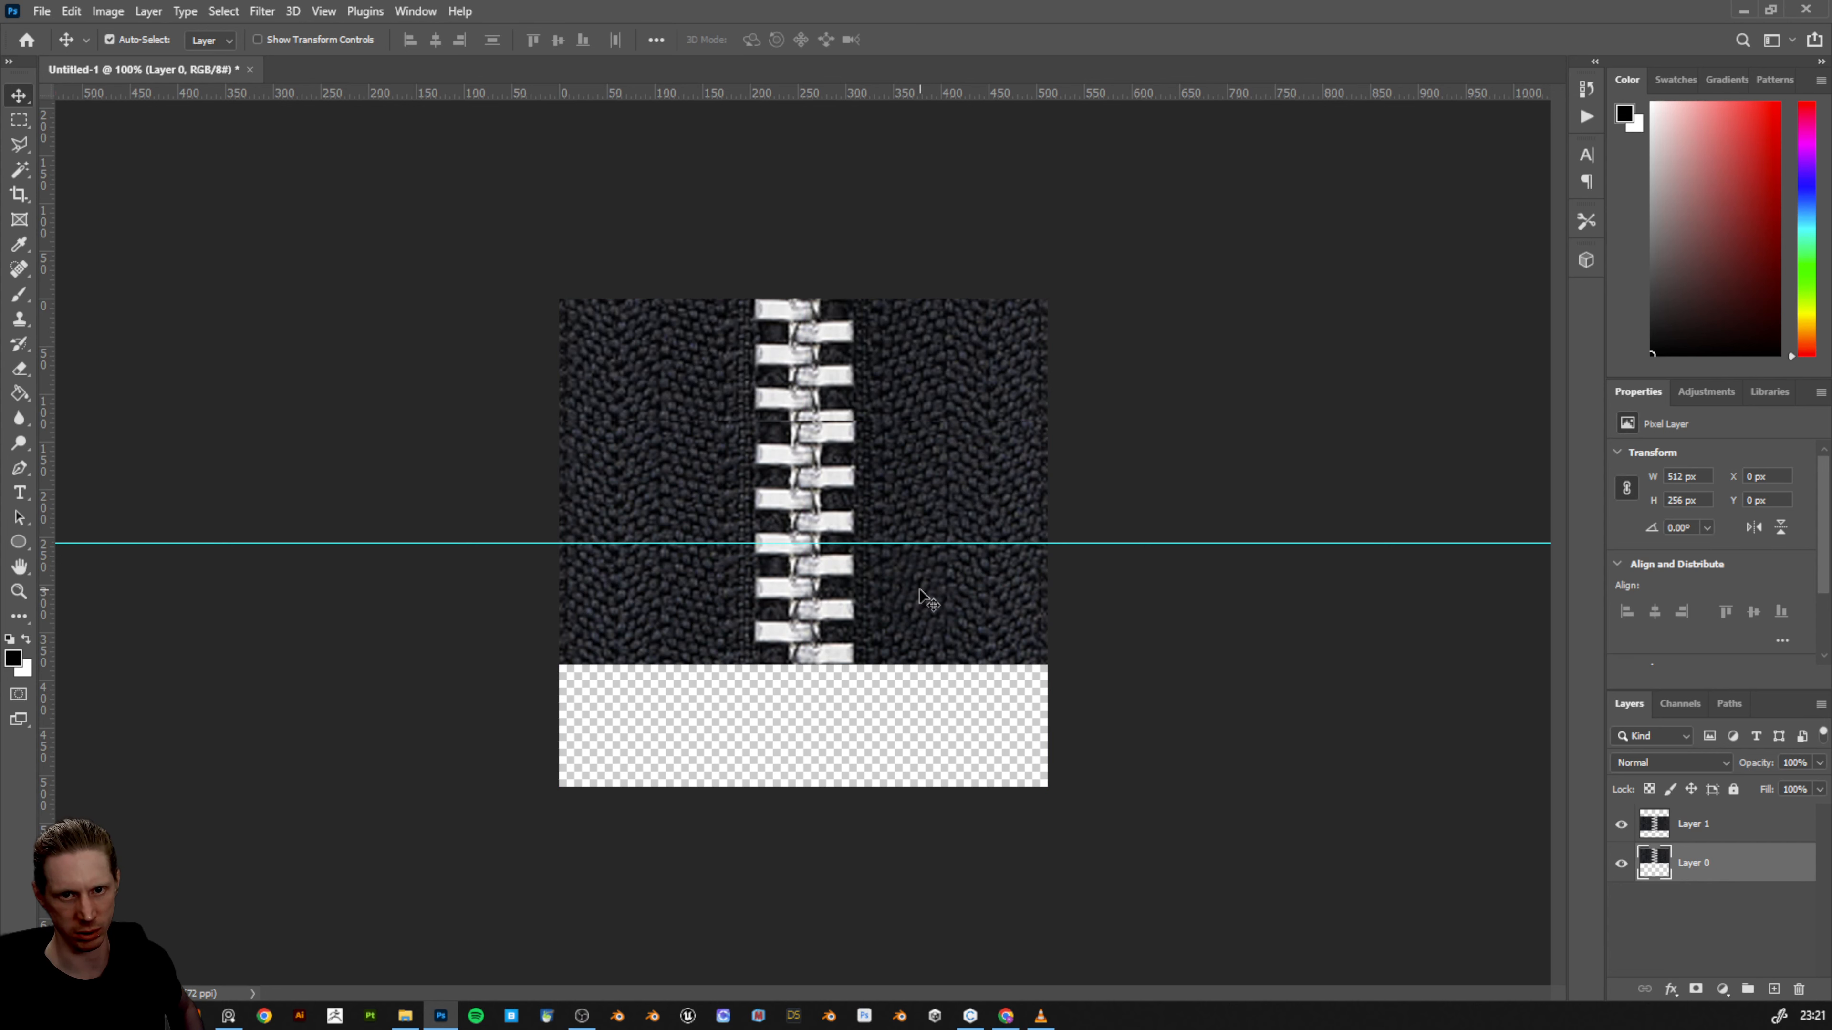
left_click_drag(918, 588, 966, 738)
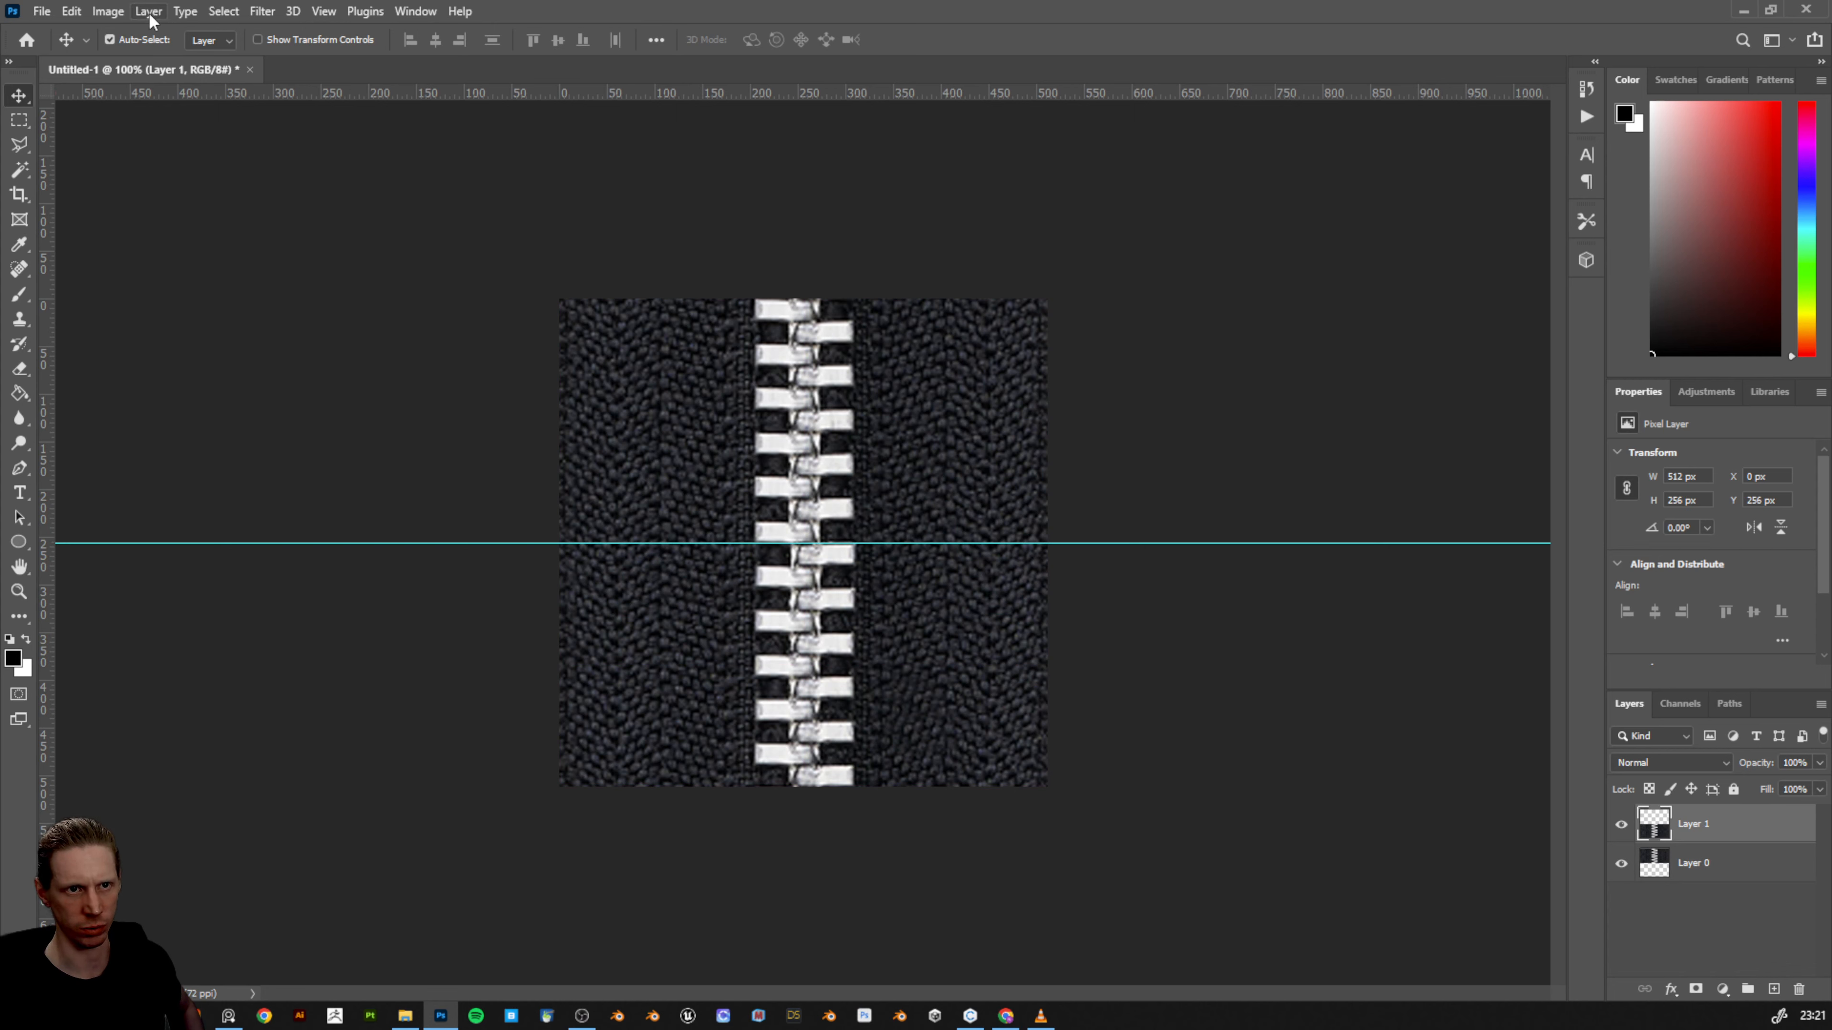
left_click(322, 12)
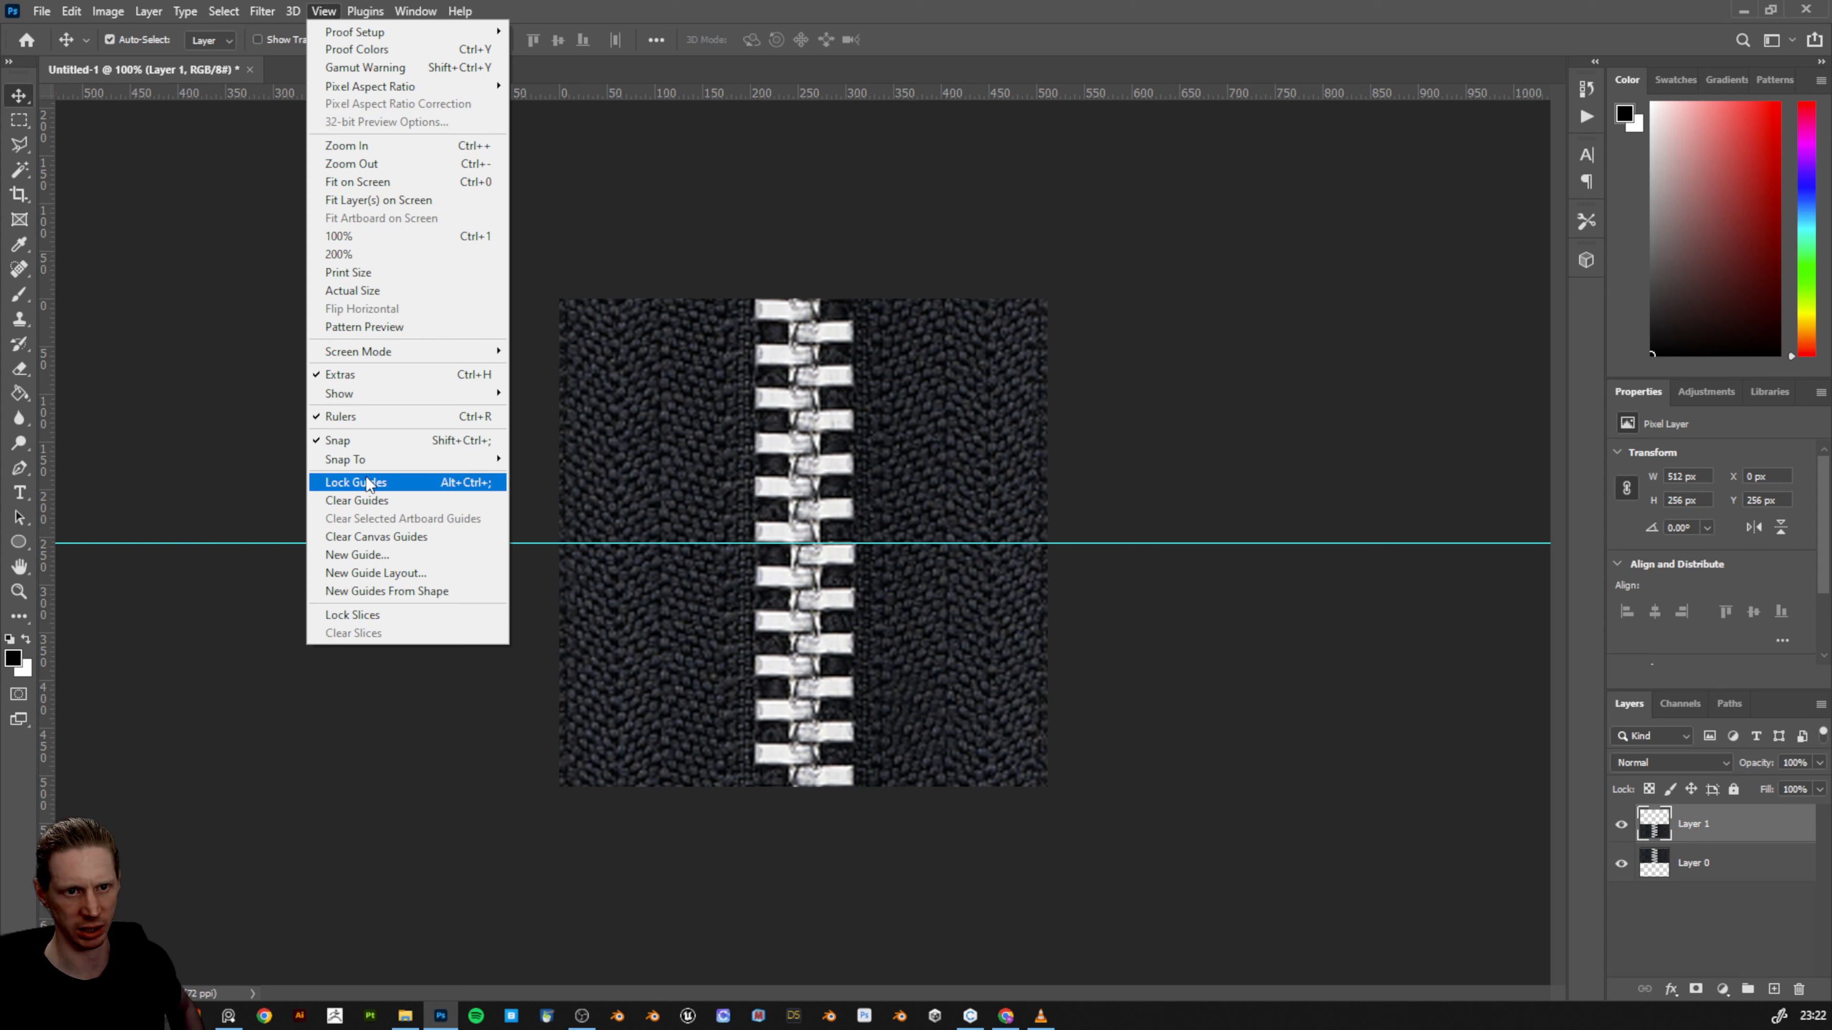
left_click(380, 502)
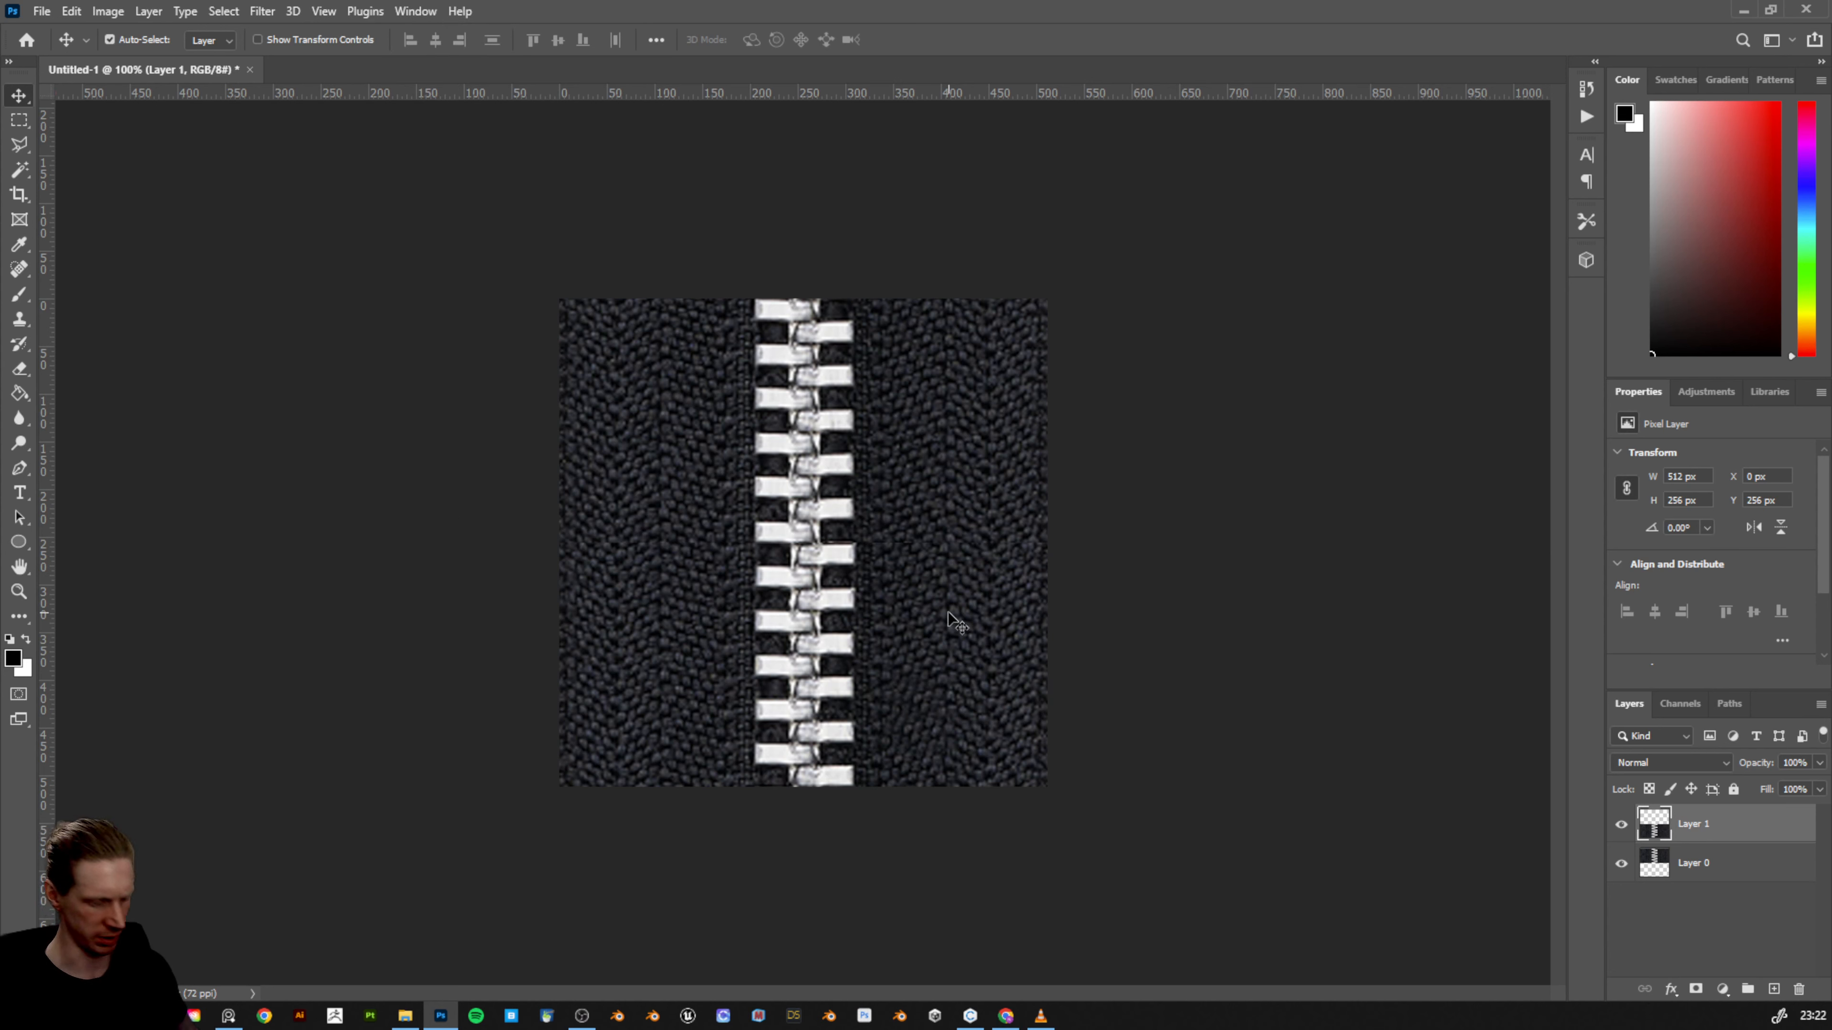
- Examine the horizontal seam between the two swapped halves across the full width of the zipper fabric and teeth
key("ctrl+plus")
key("ctrl+plus")
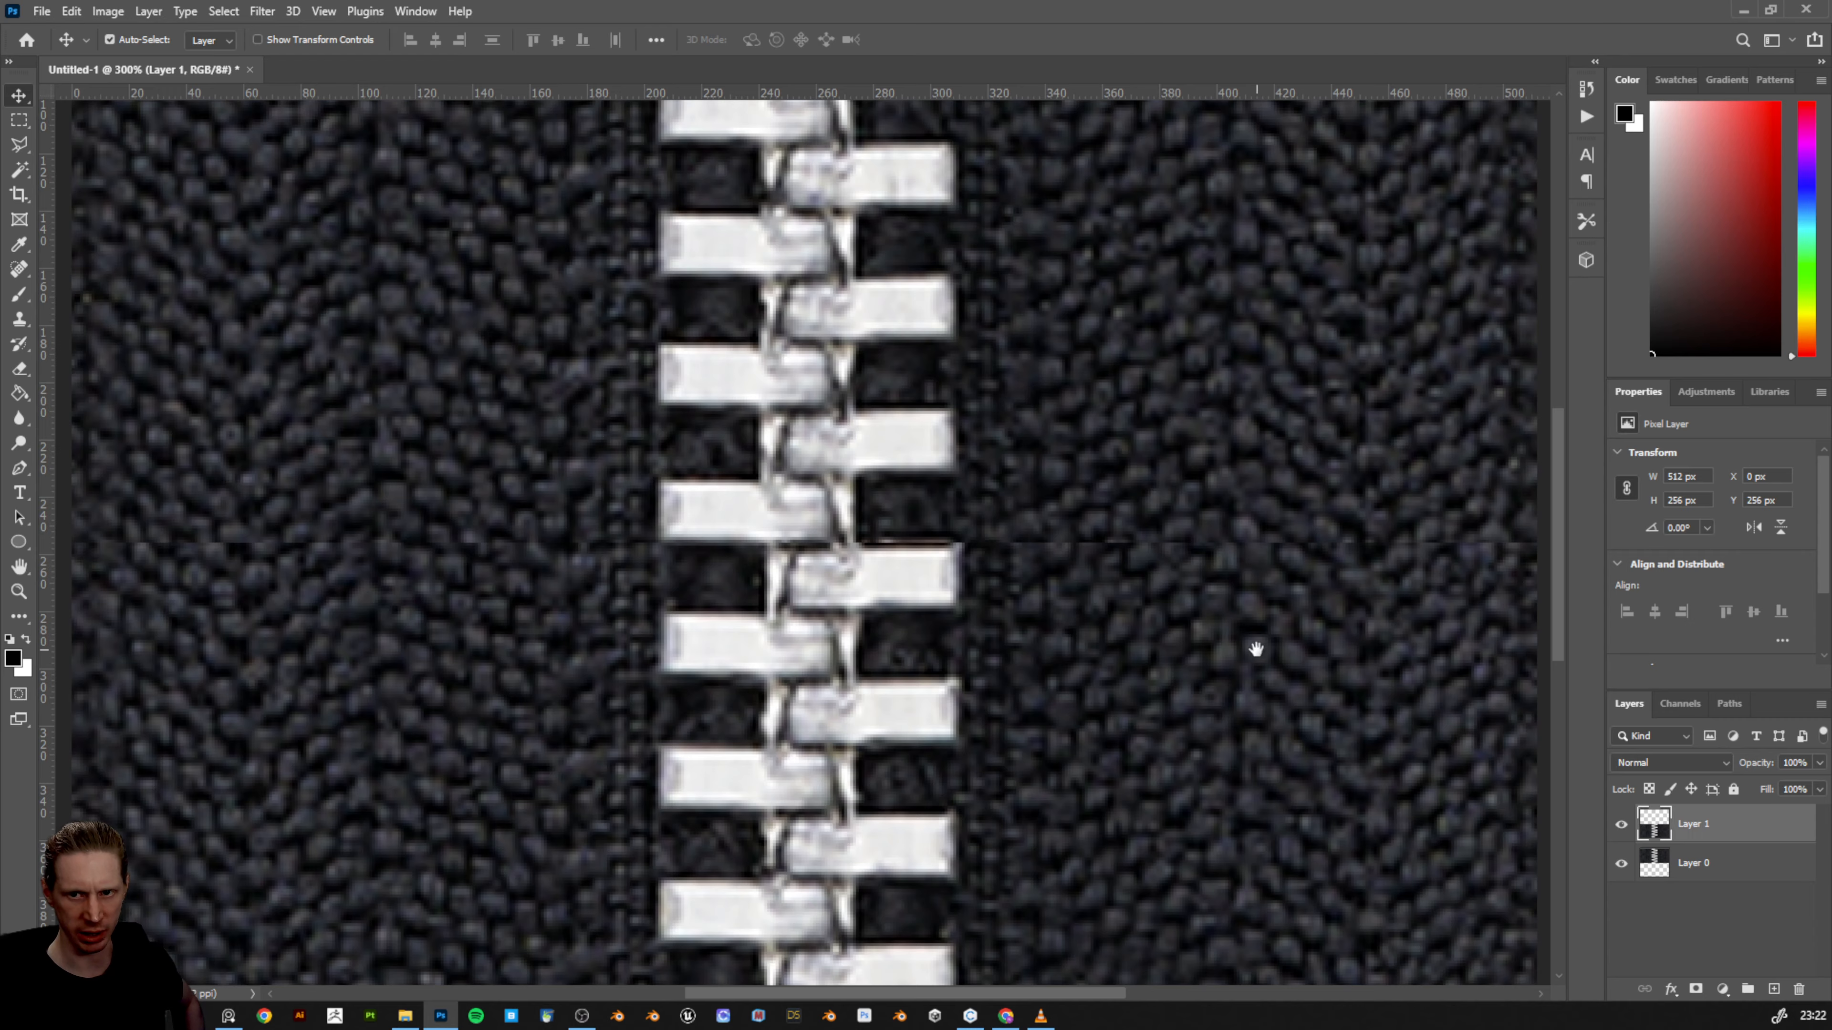
left_click_drag(1256, 649, 1051, 654)
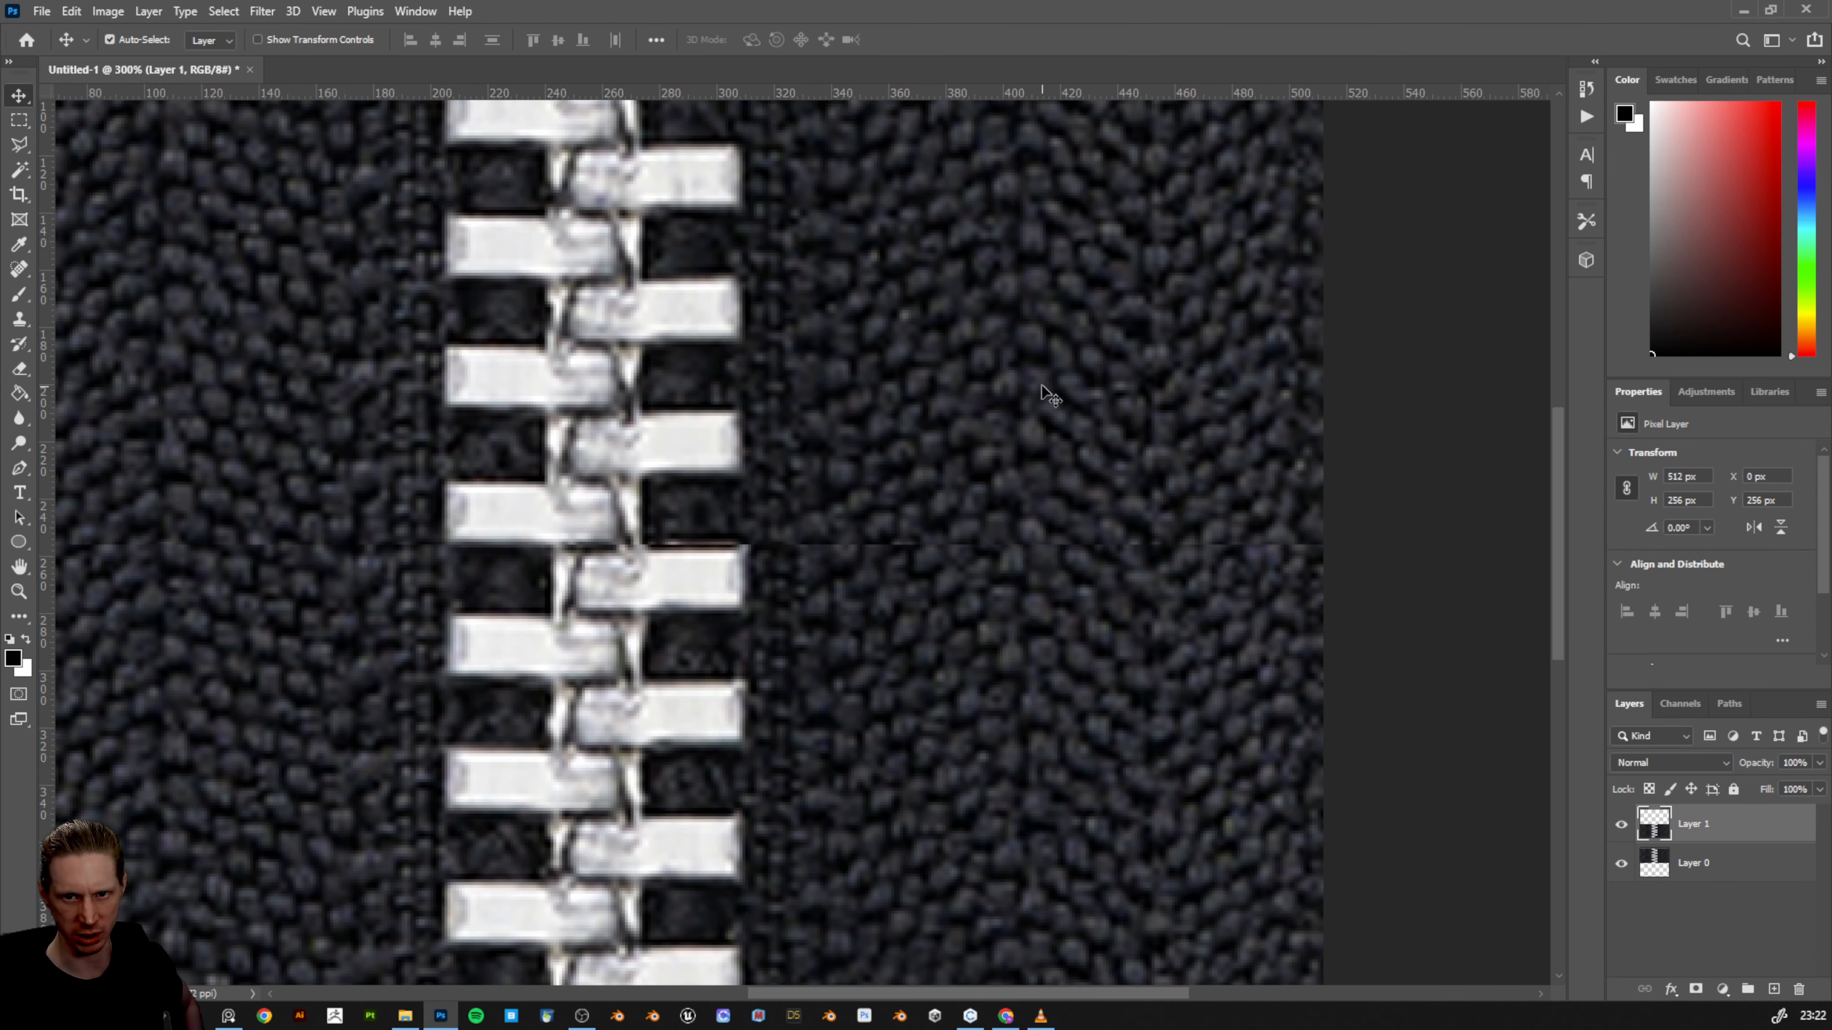
left_click_drag(1012, 655, 1325, 655)
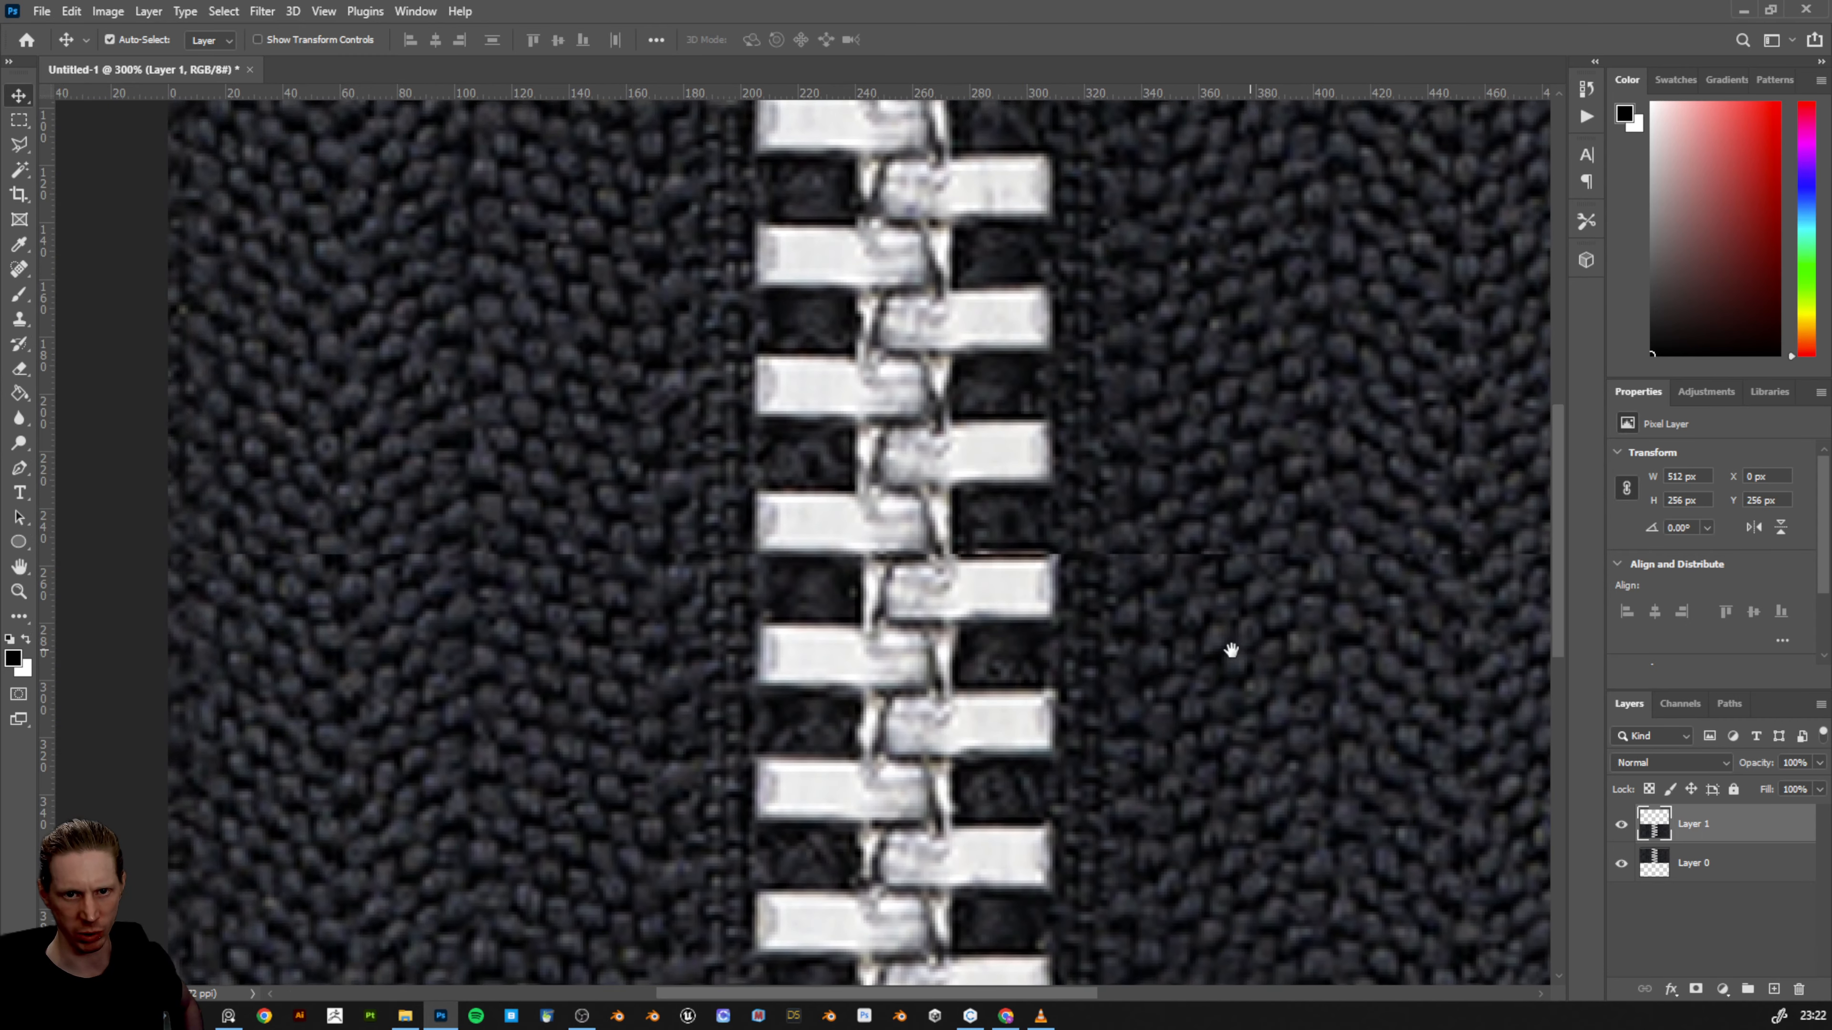
left_click_drag(572, 646, 695, 661)
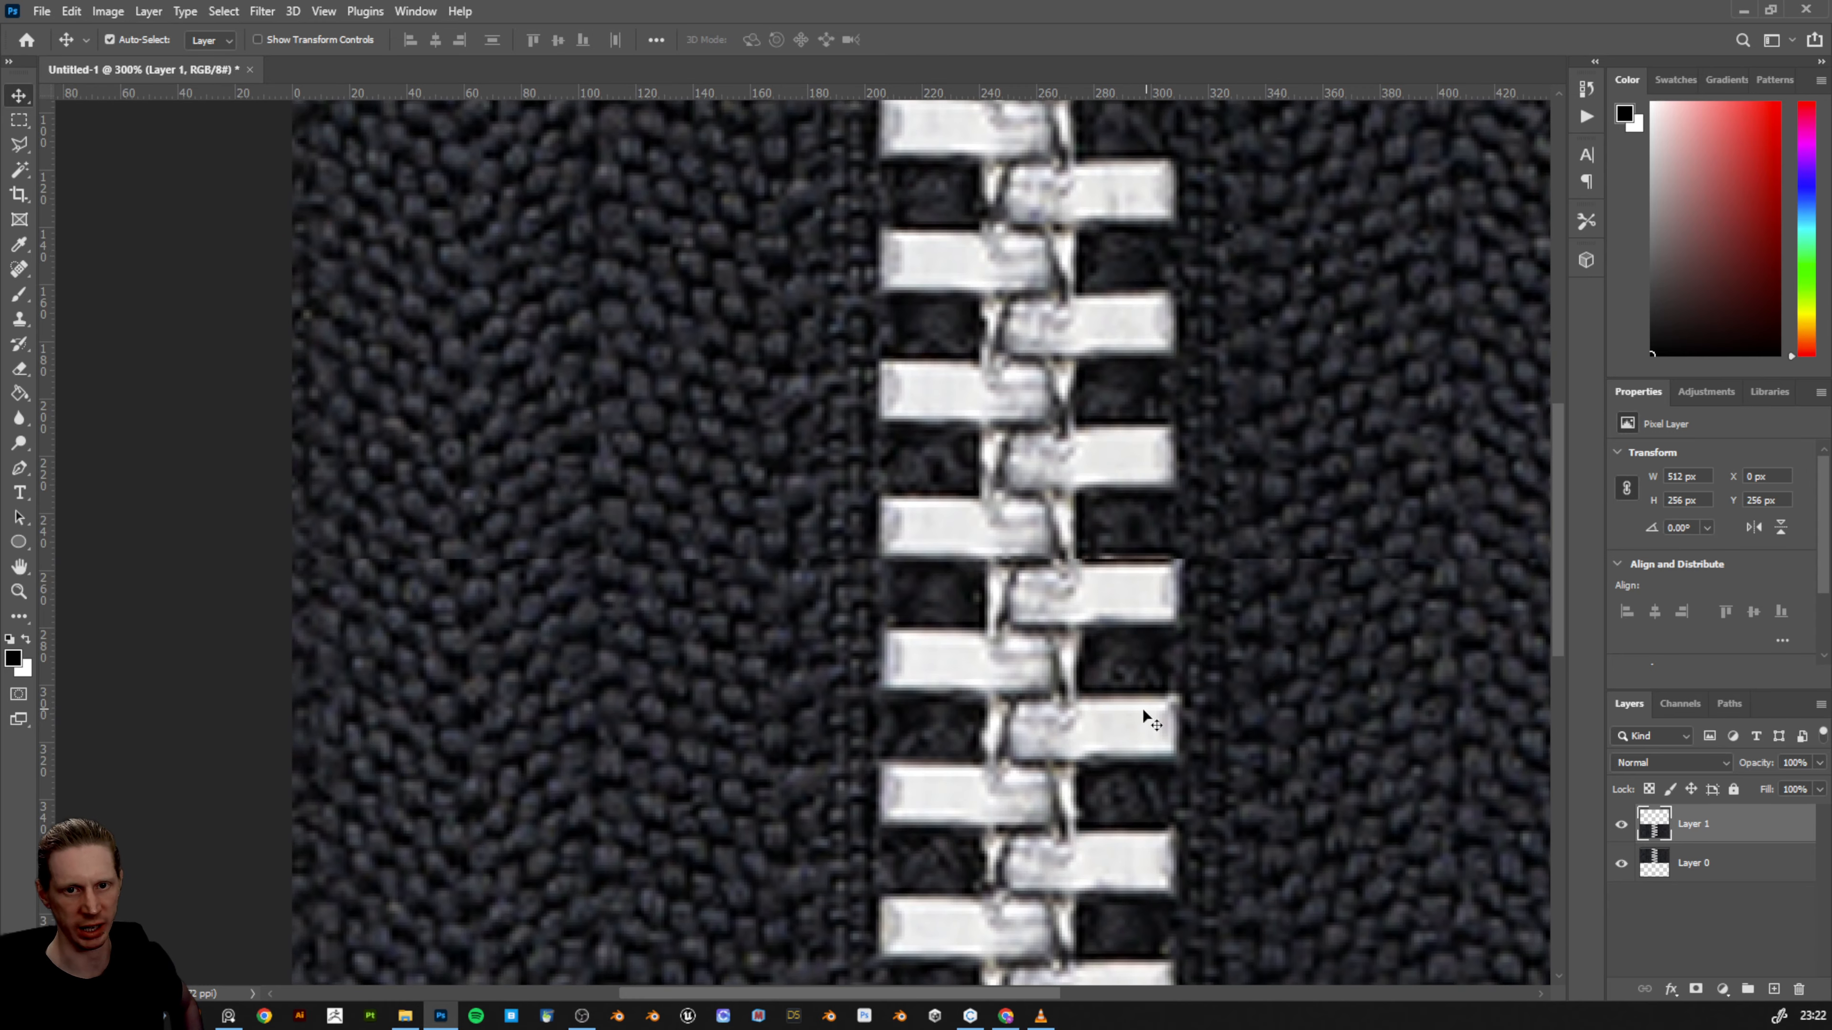
left_click_drag(961, 704, 932, 702)
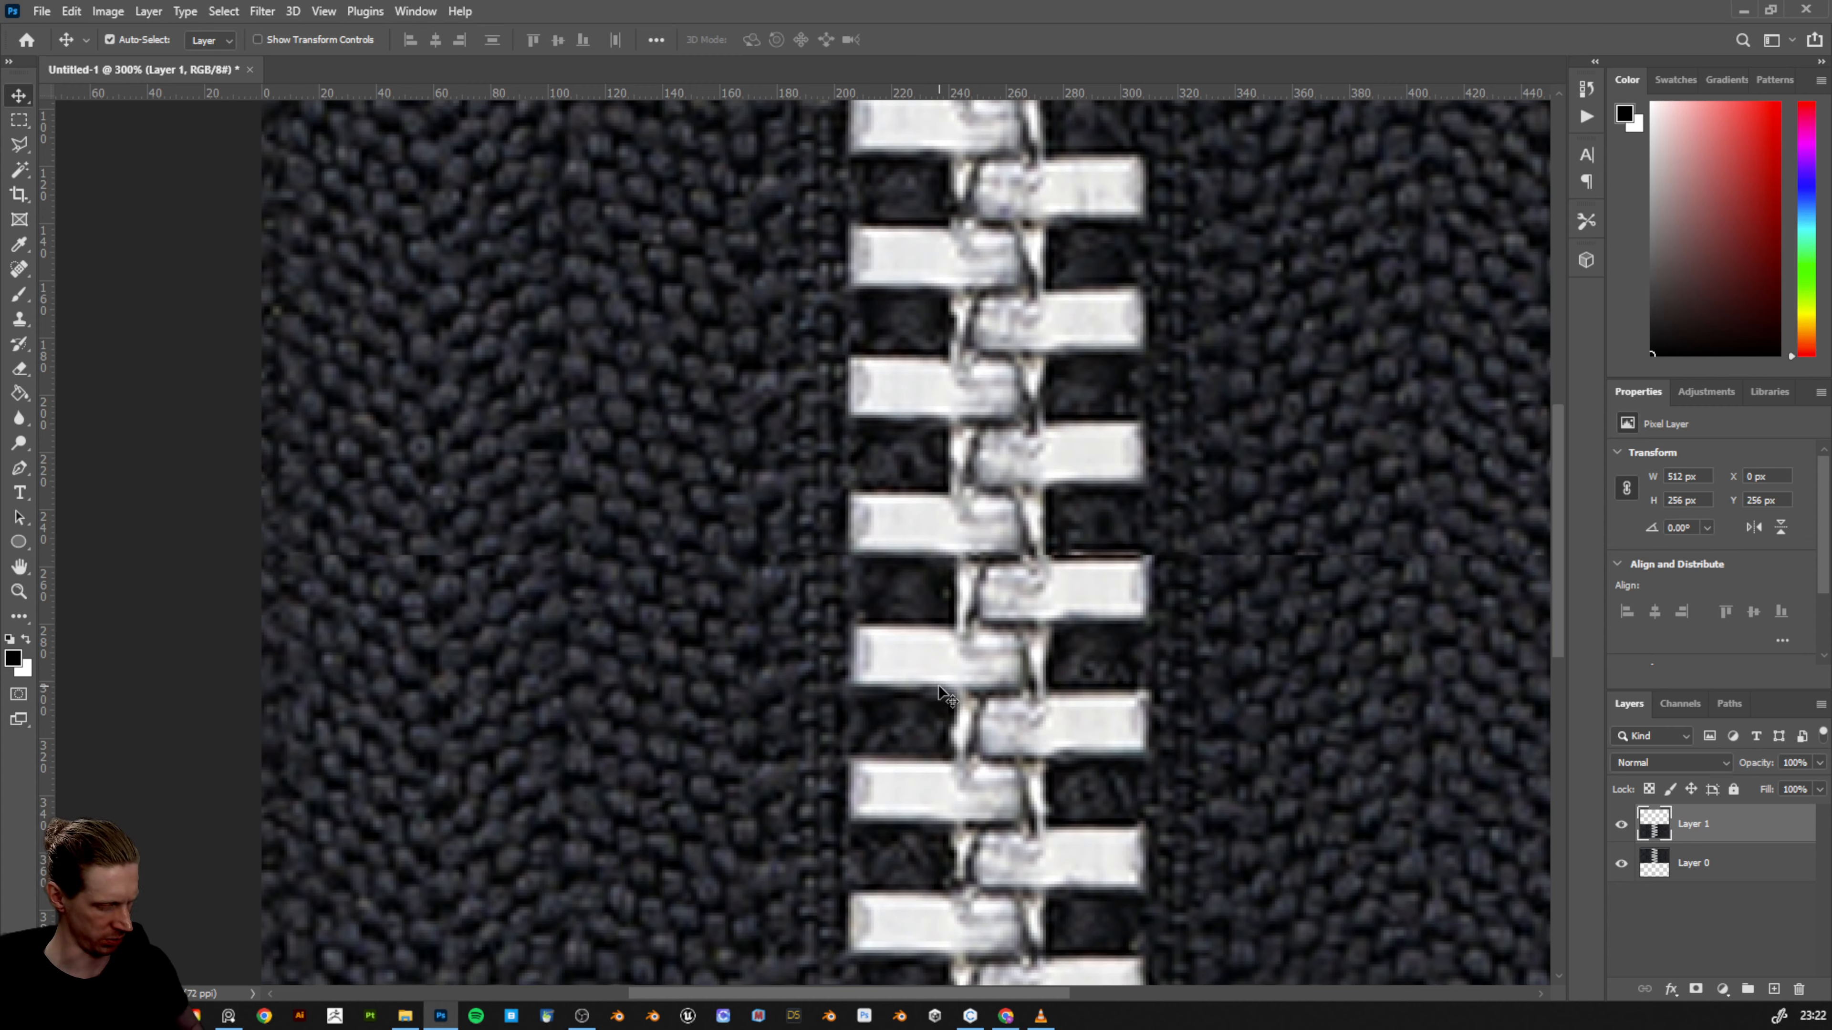
scroll(941, 702, "down", 1)
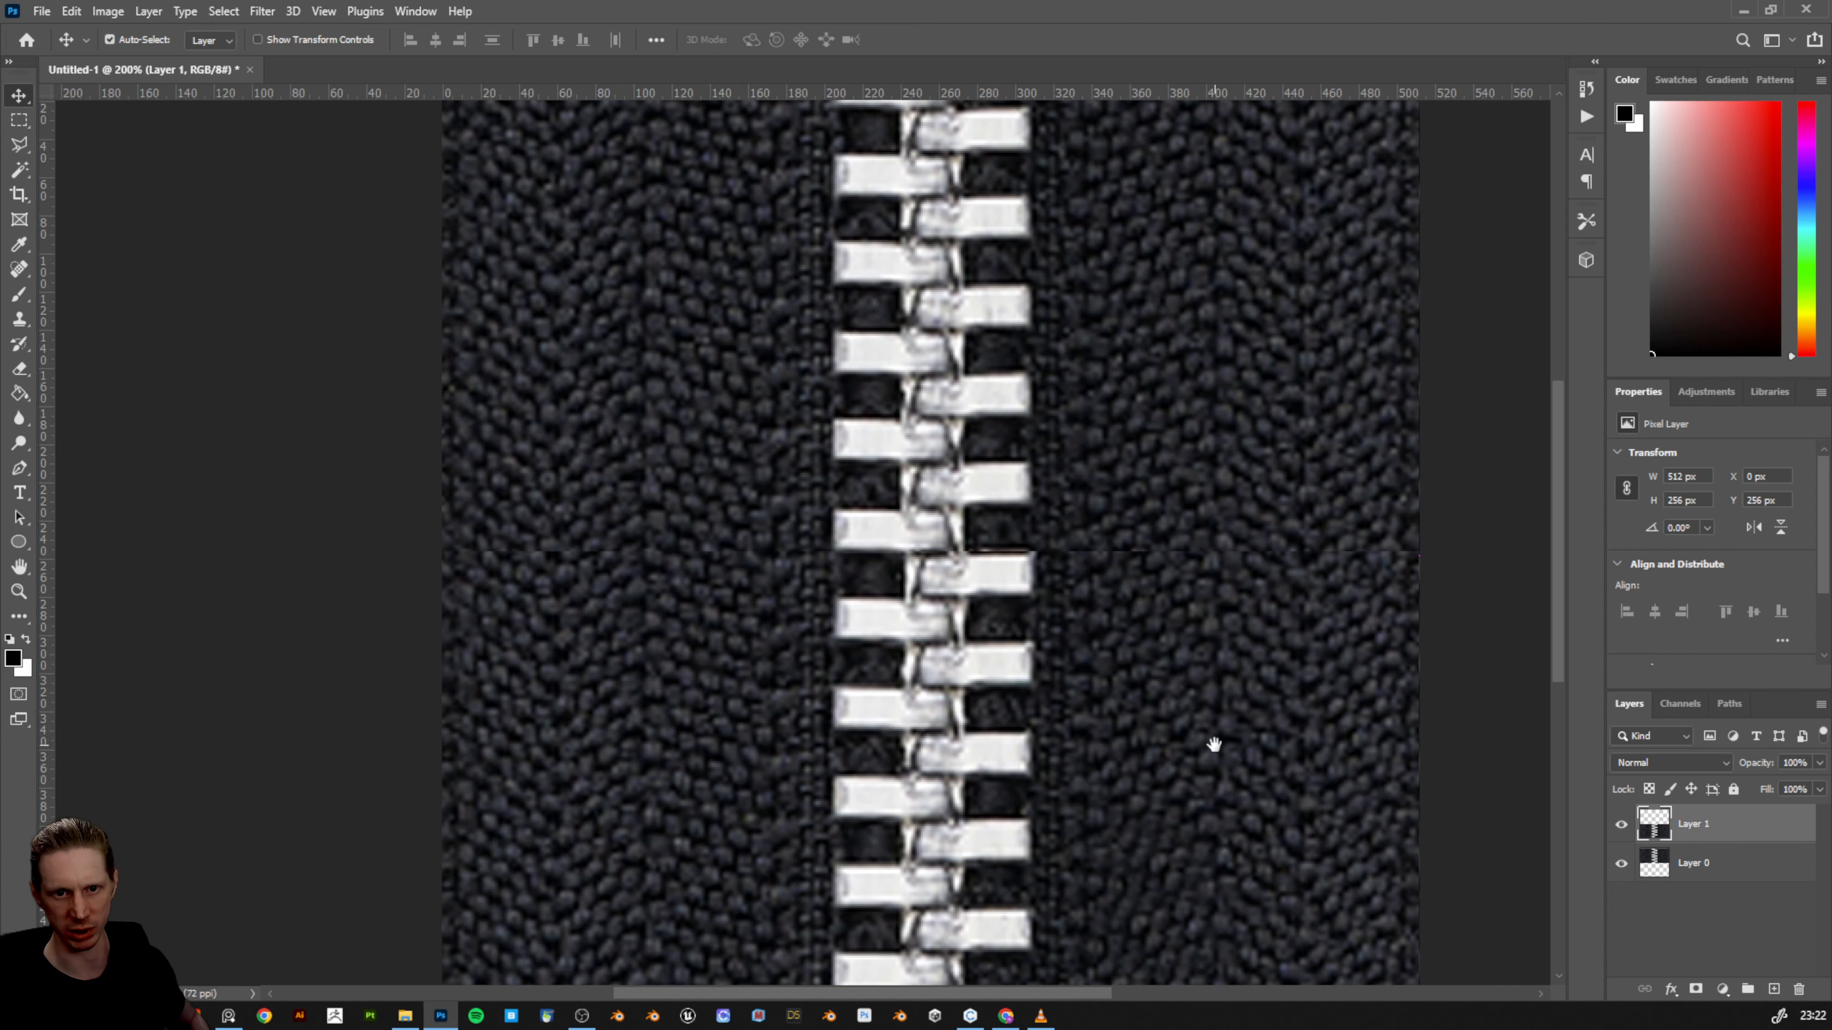
- Flatten the two swapped zipper halves into a single Background layer
left_click_drag(1210, 741, 1154, 733)
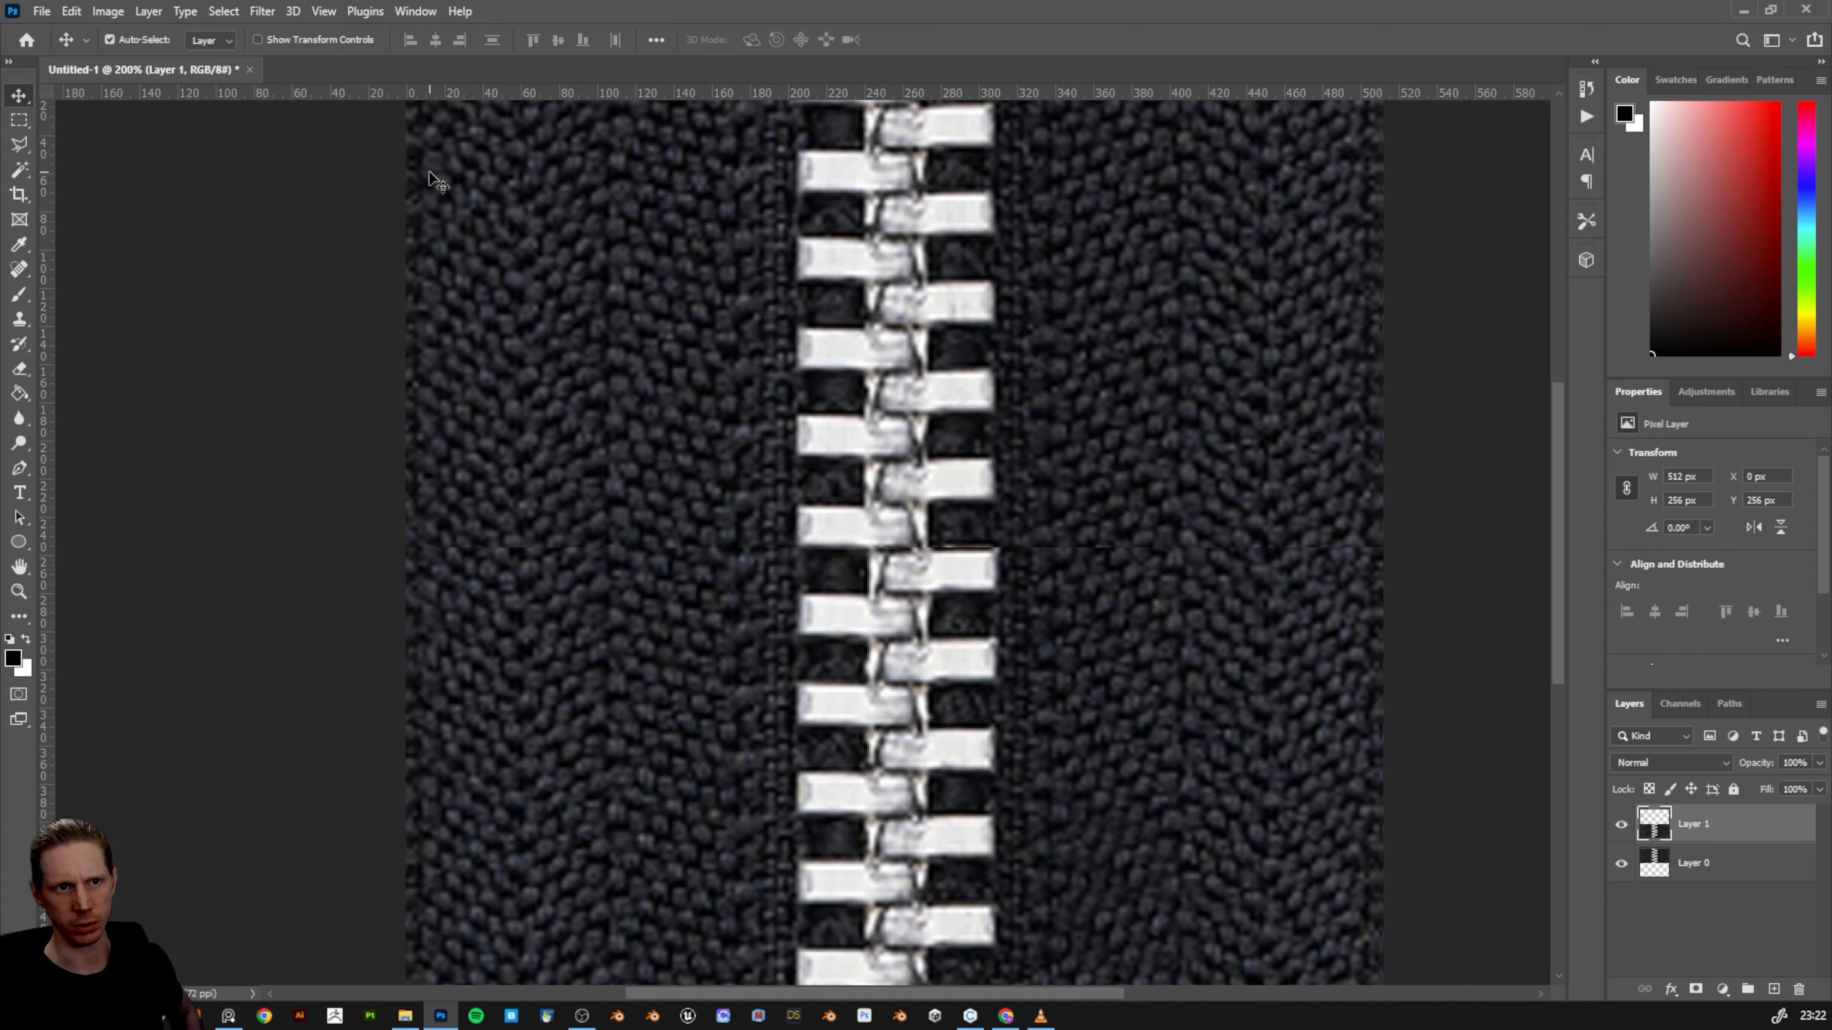
left_click(149, 13)
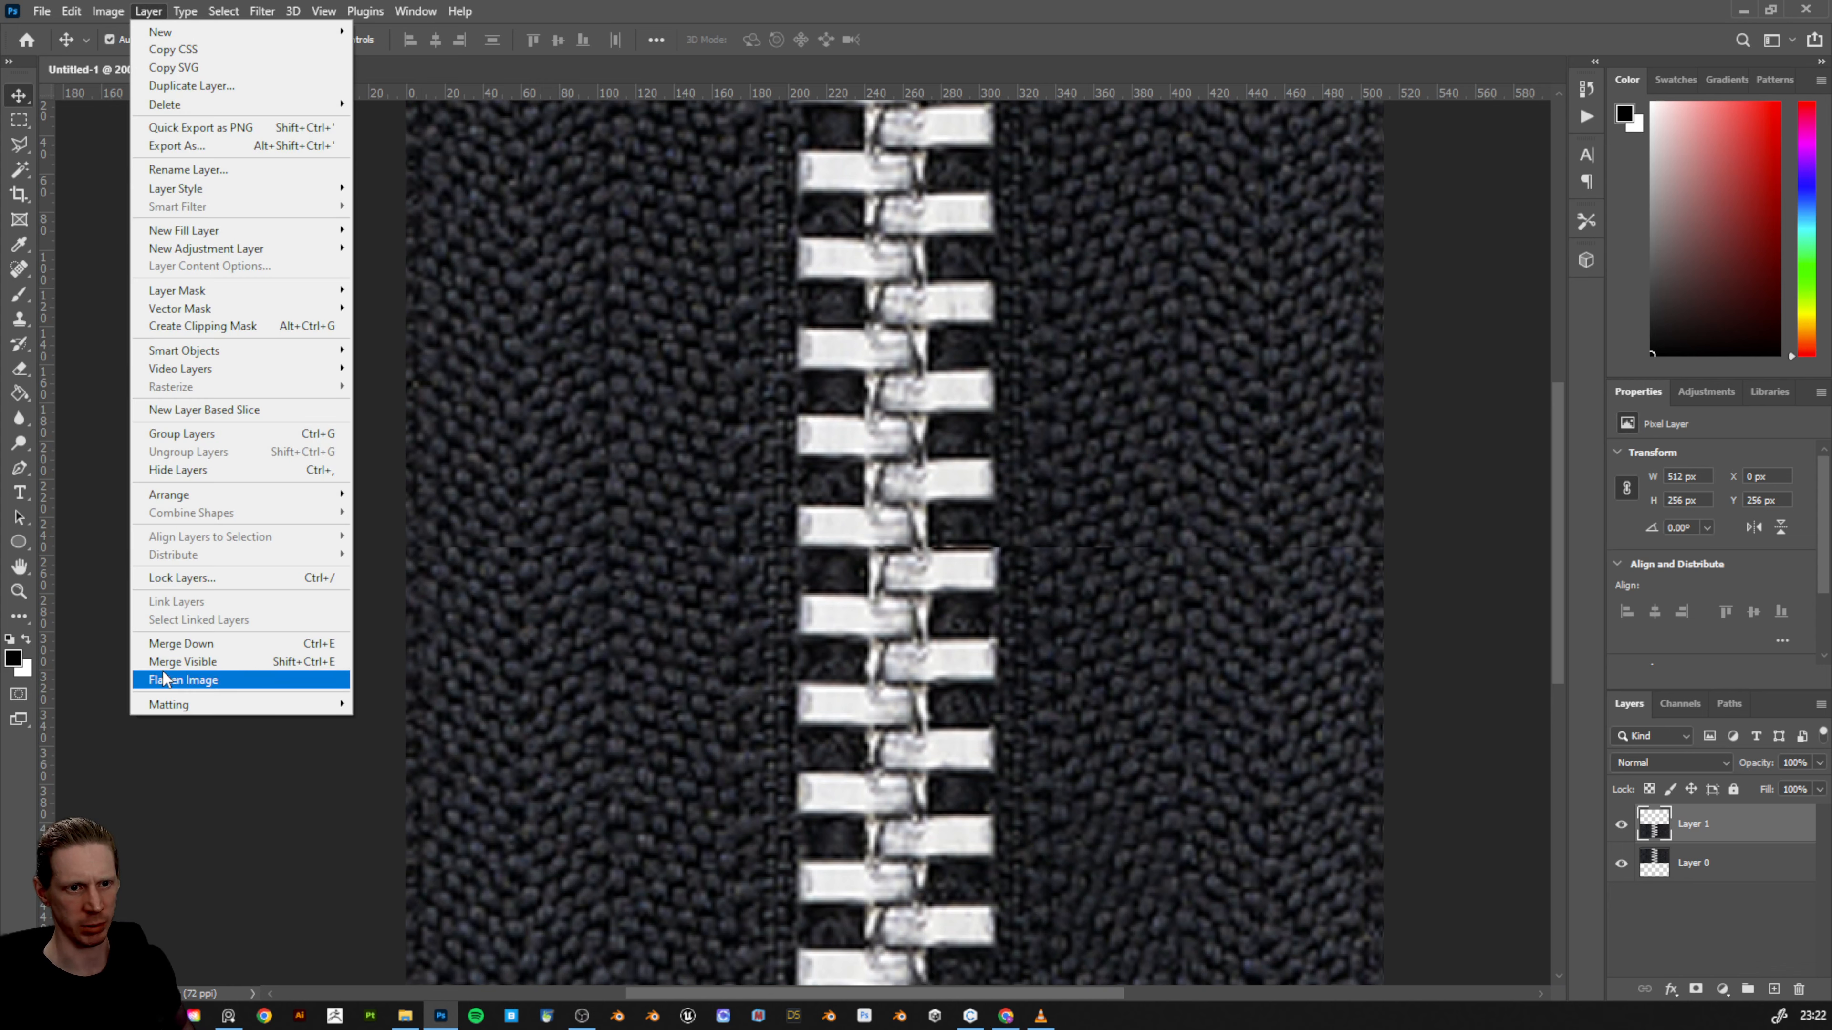
left_click(182, 680)
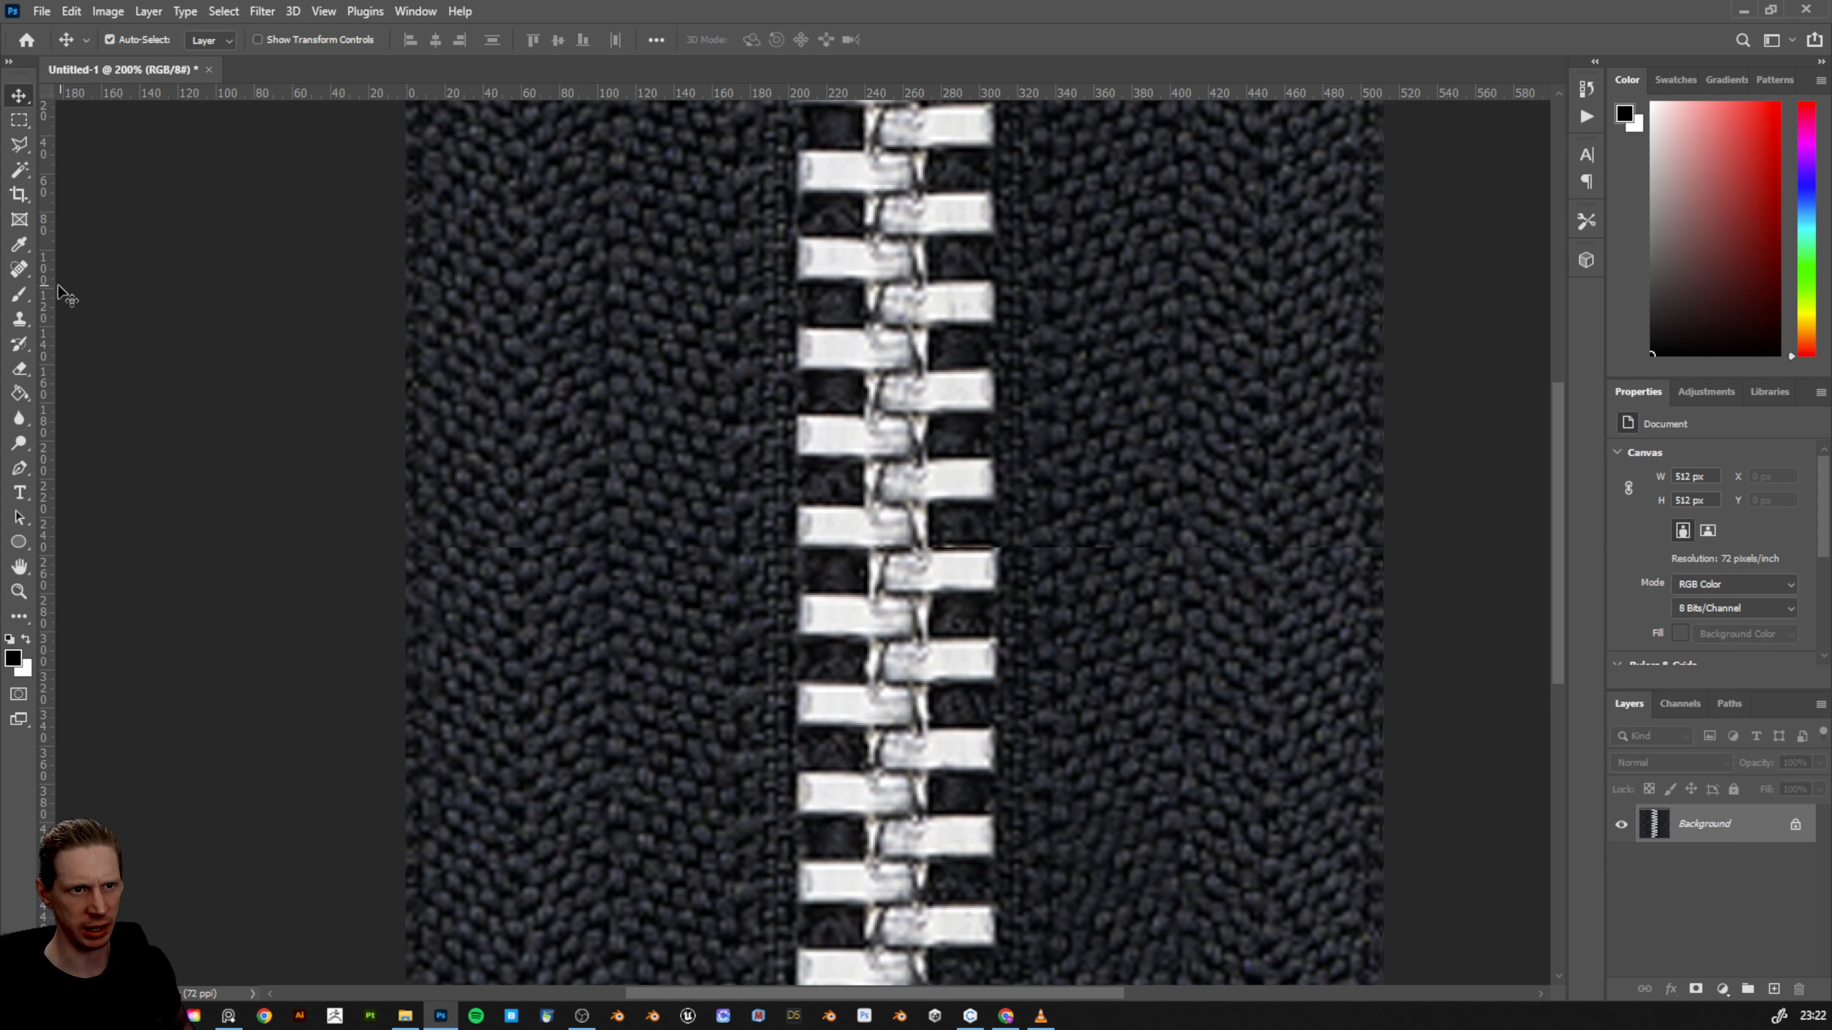
- Remove the horizontal seam across the fabric on both sides of the teeth using the Spot Healing Brush at 13 px
left_click(21, 275)
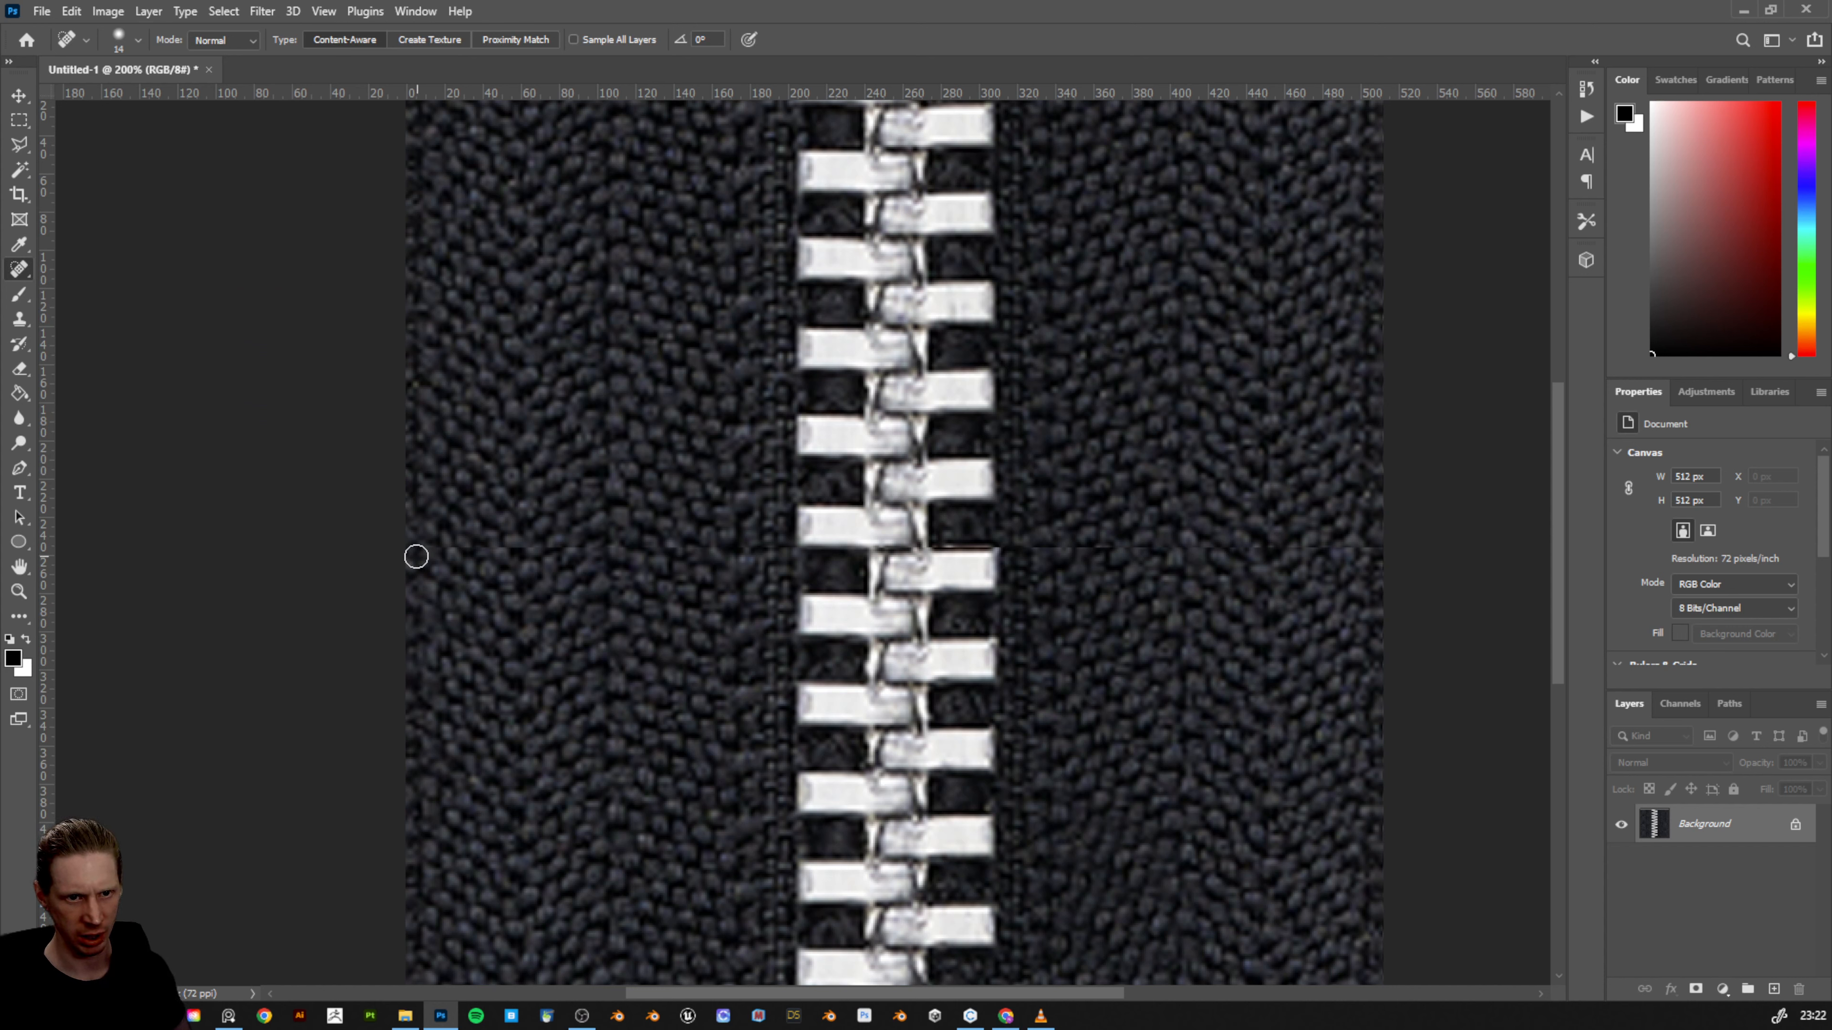
right_click(577, 416)
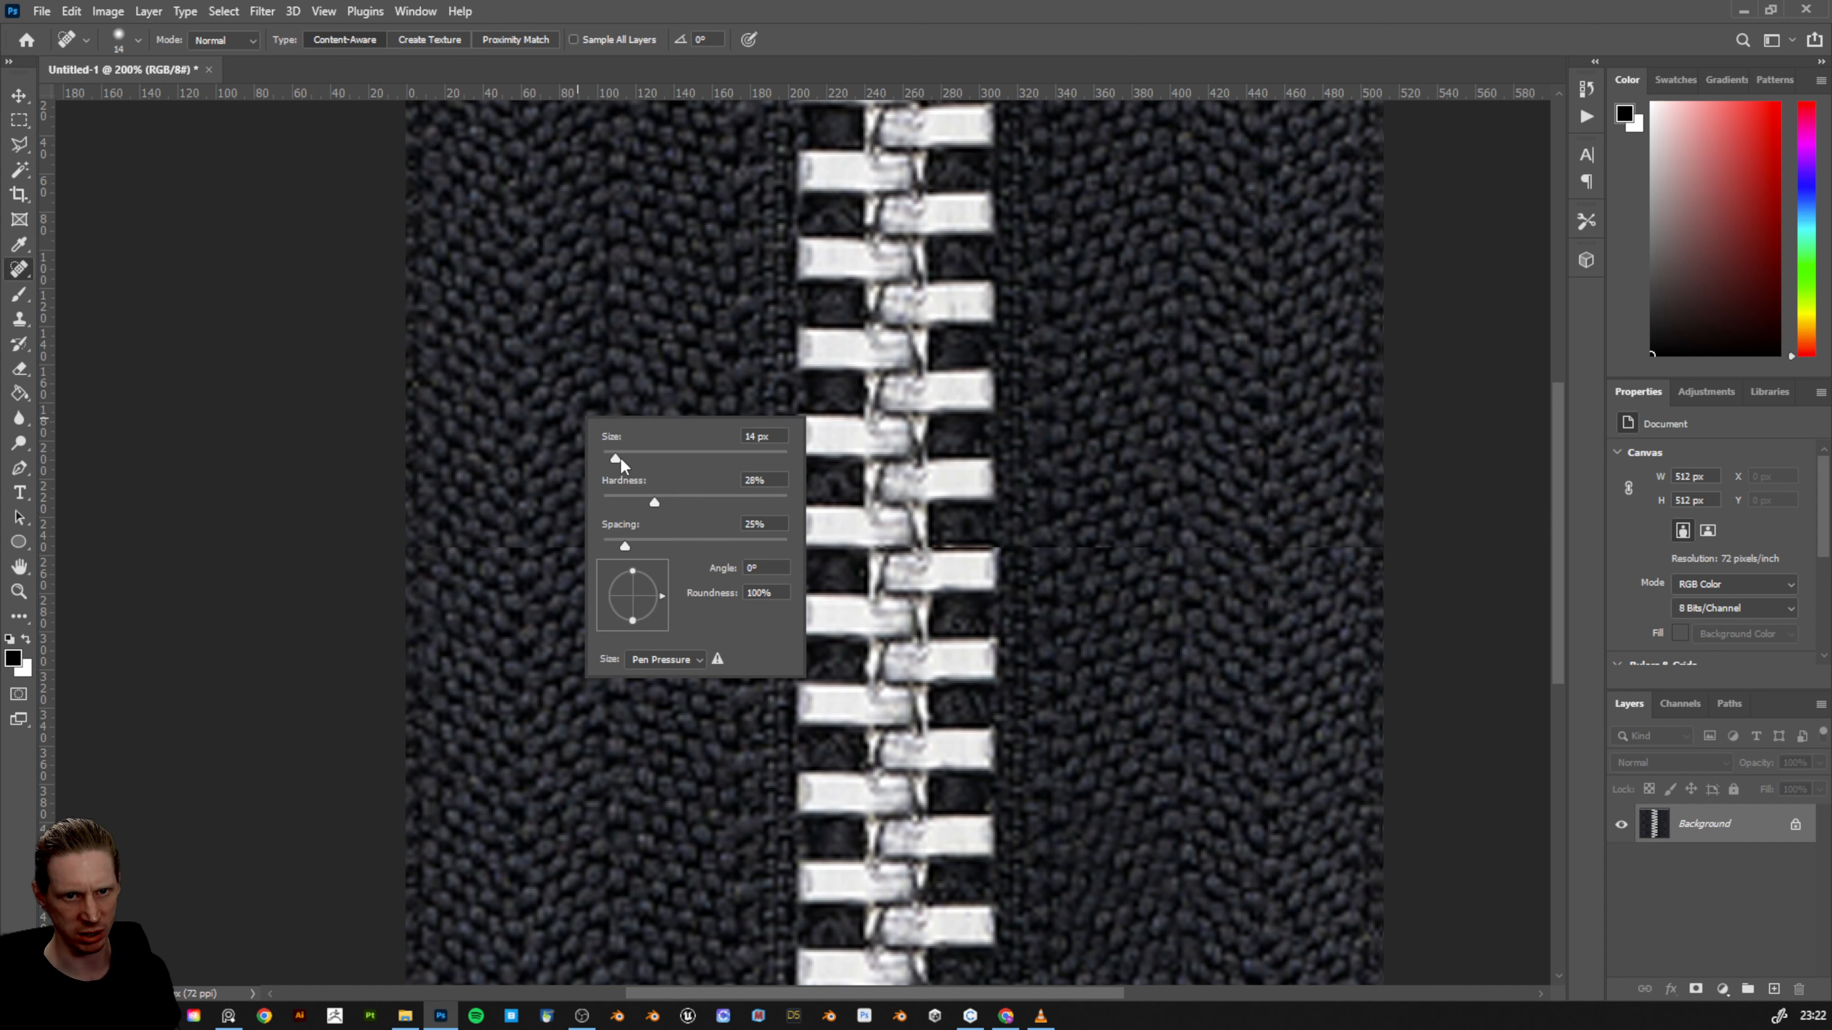
left_click_drag(614, 460, 616, 460)
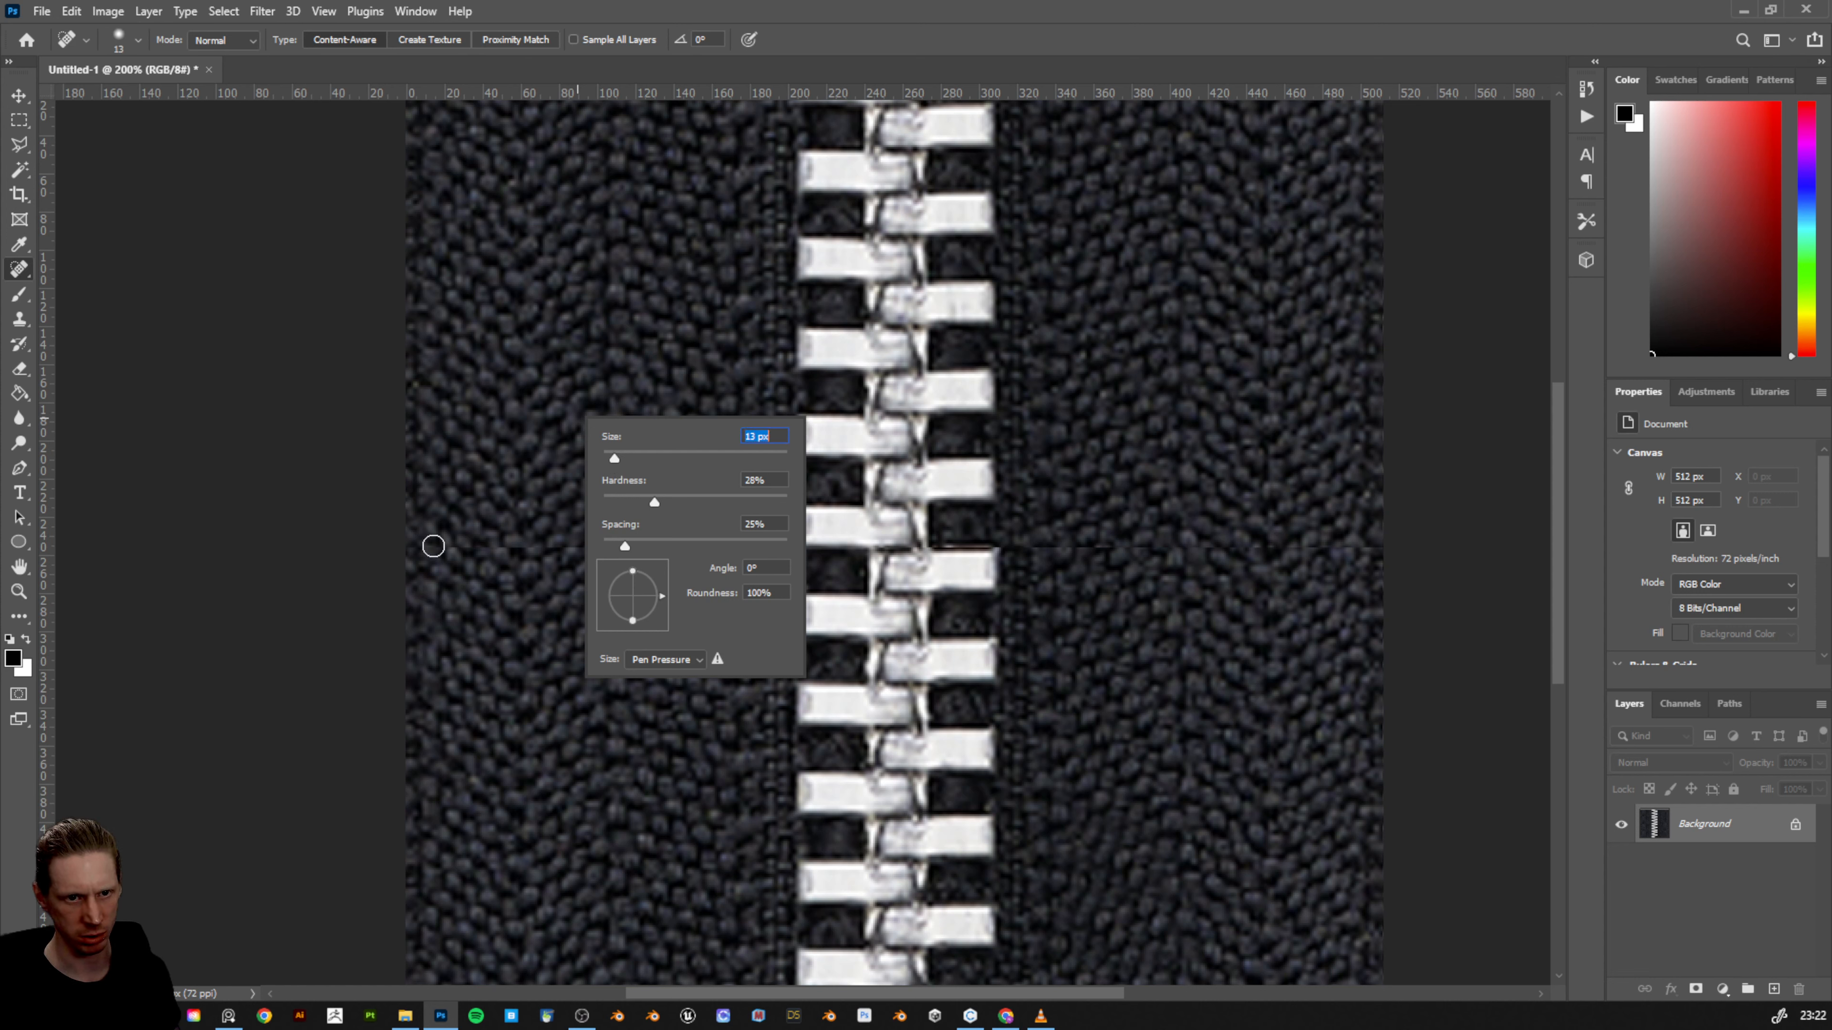
left_click_drag(412, 545, 786, 549)
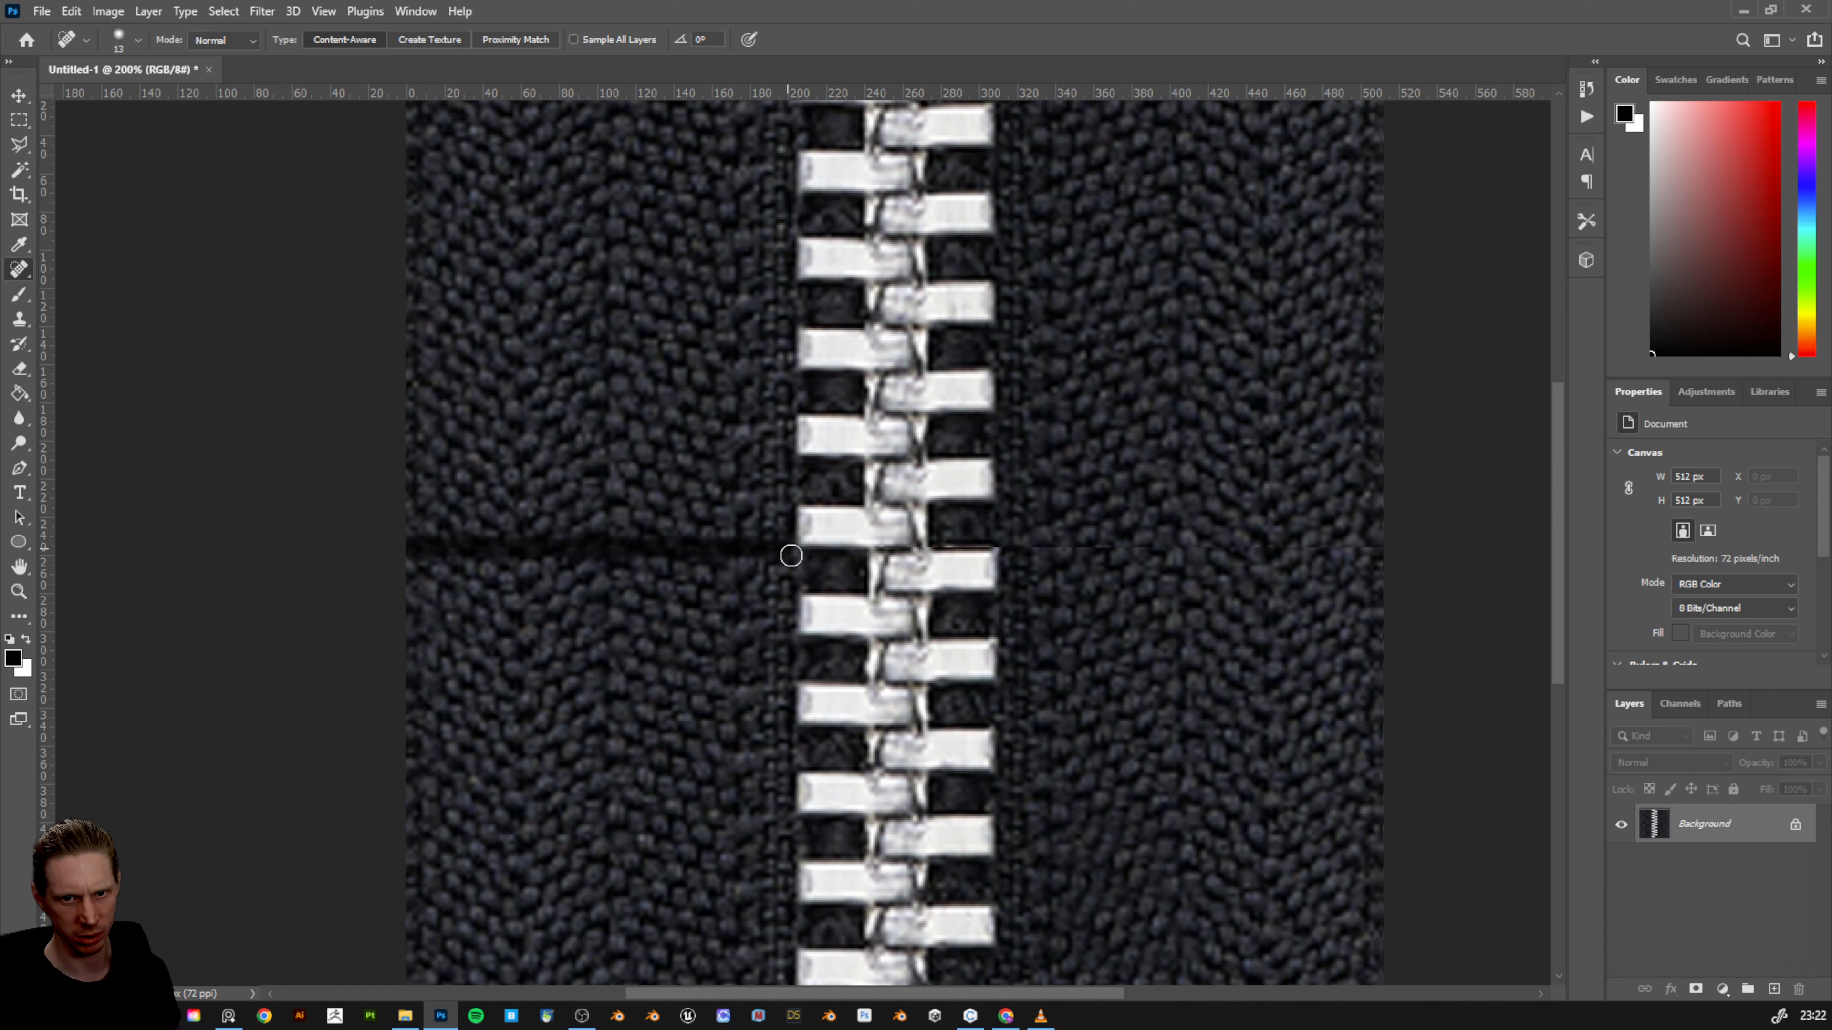
left_click_drag(791, 556, 791, 559)
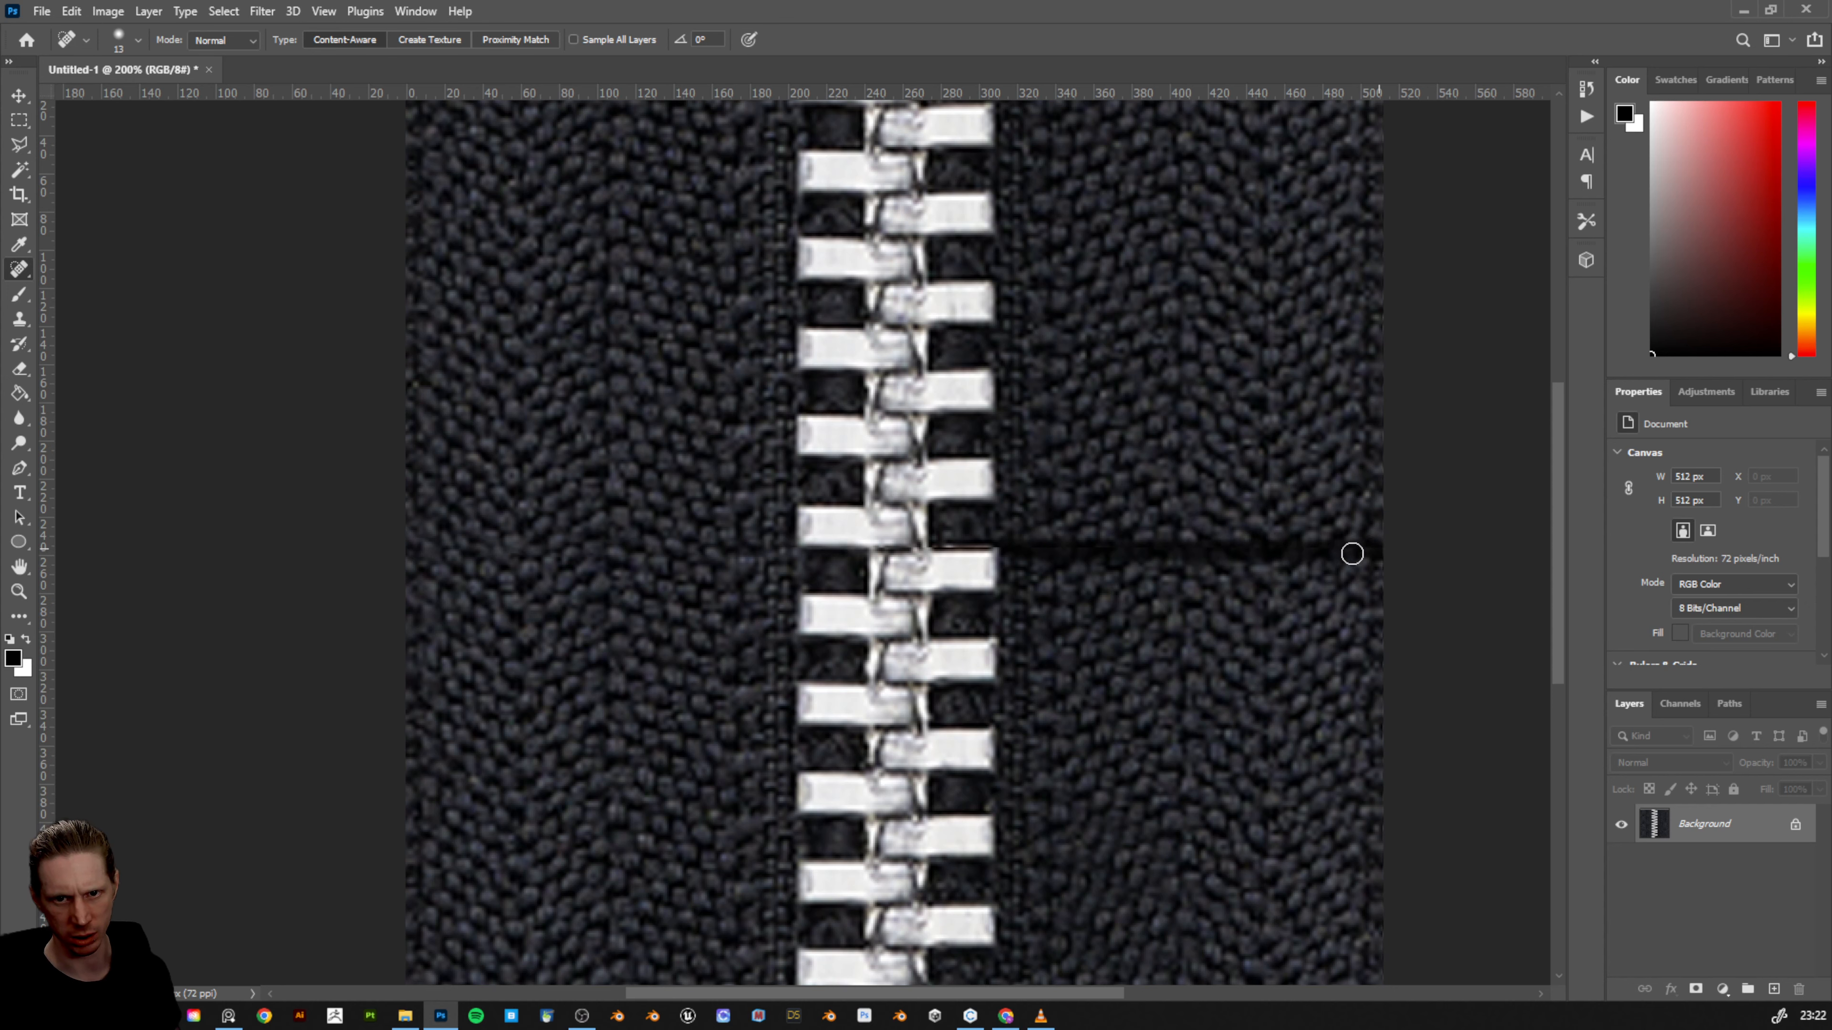
left_click_drag(1353, 553, 1354, 555)
key("ctrl+minus")
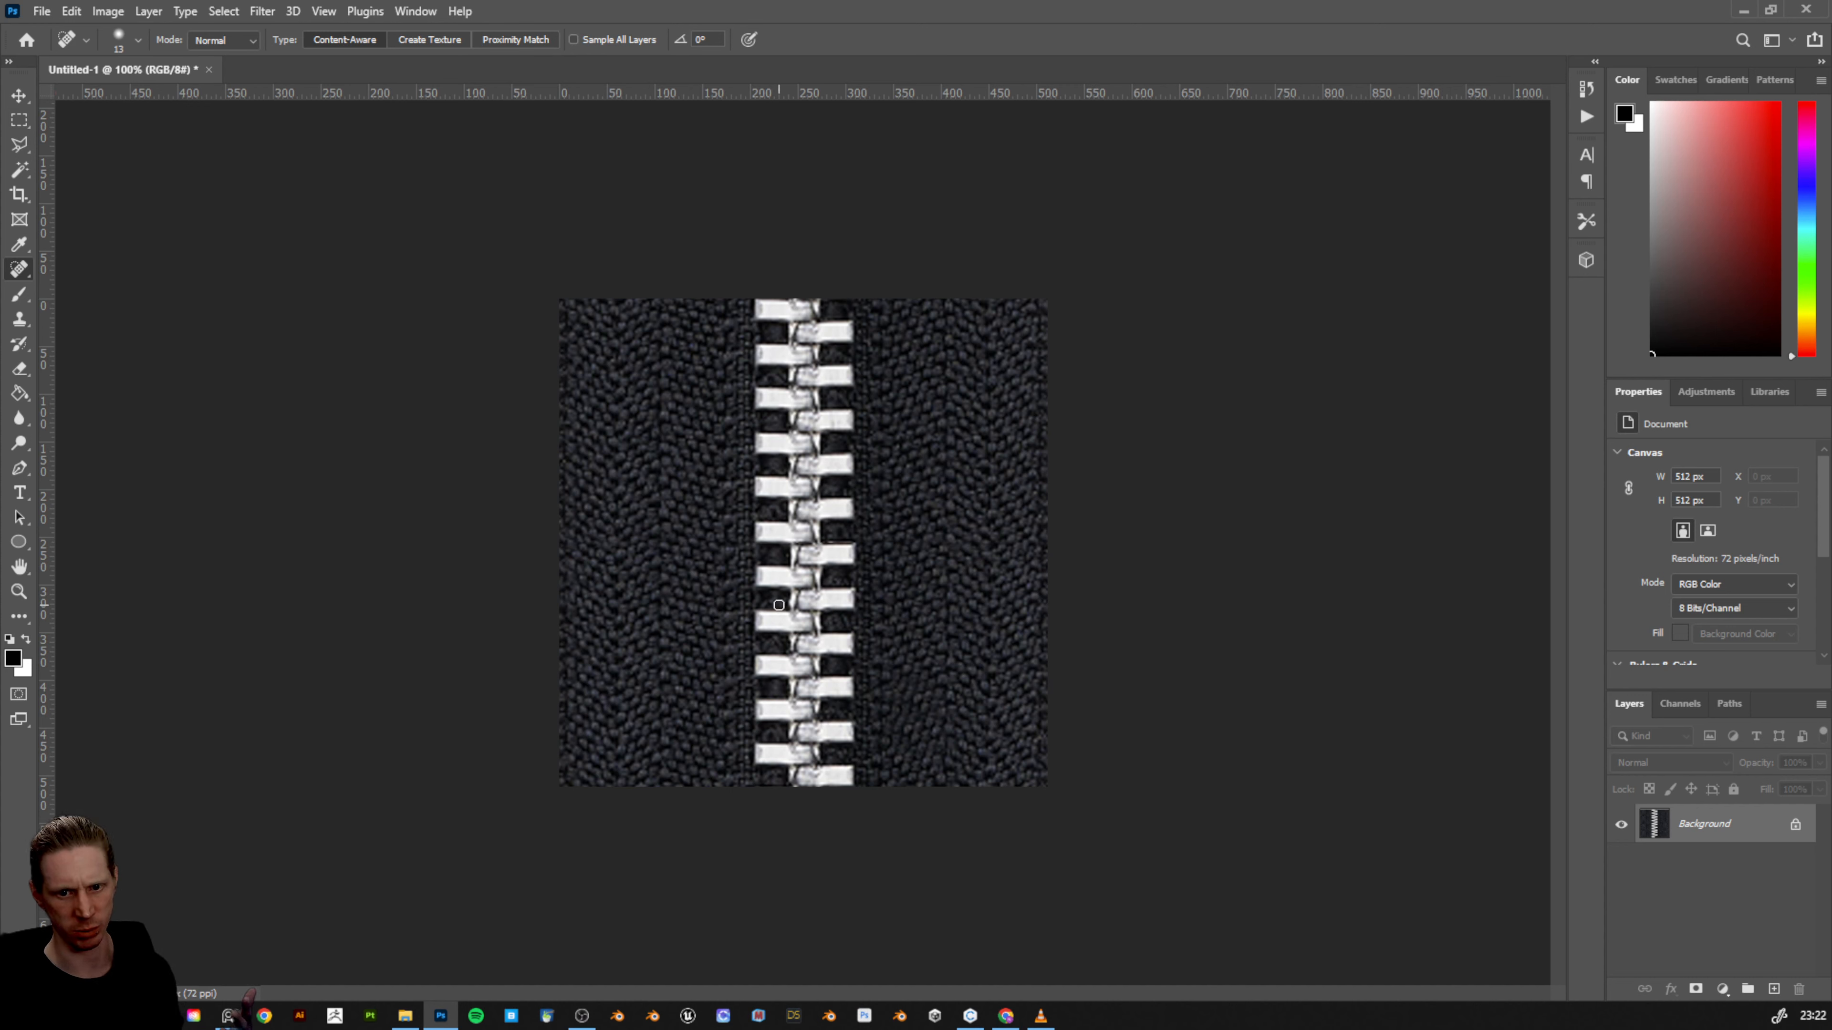
- Save the document as a Photoshop file named zip2 in the ZIPPER_TEXTURE folder
left_click(41, 11)
left_click(104, 237)
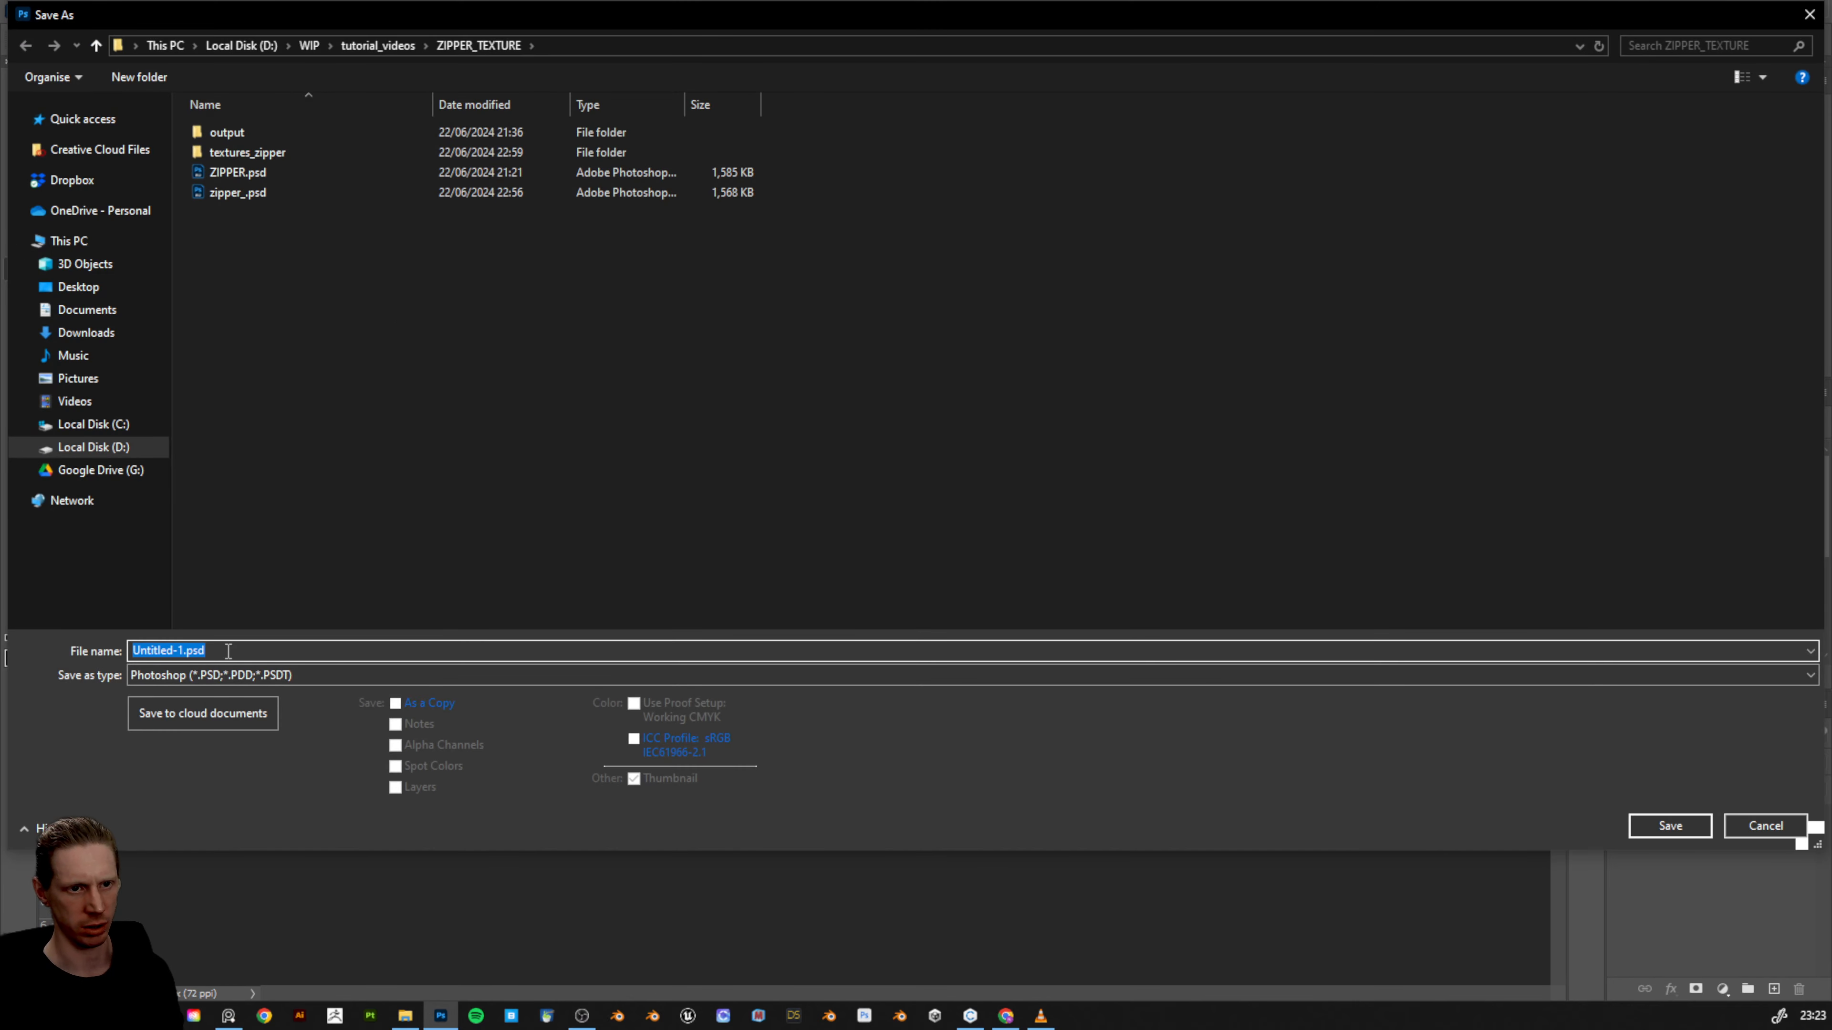
type("zipo")
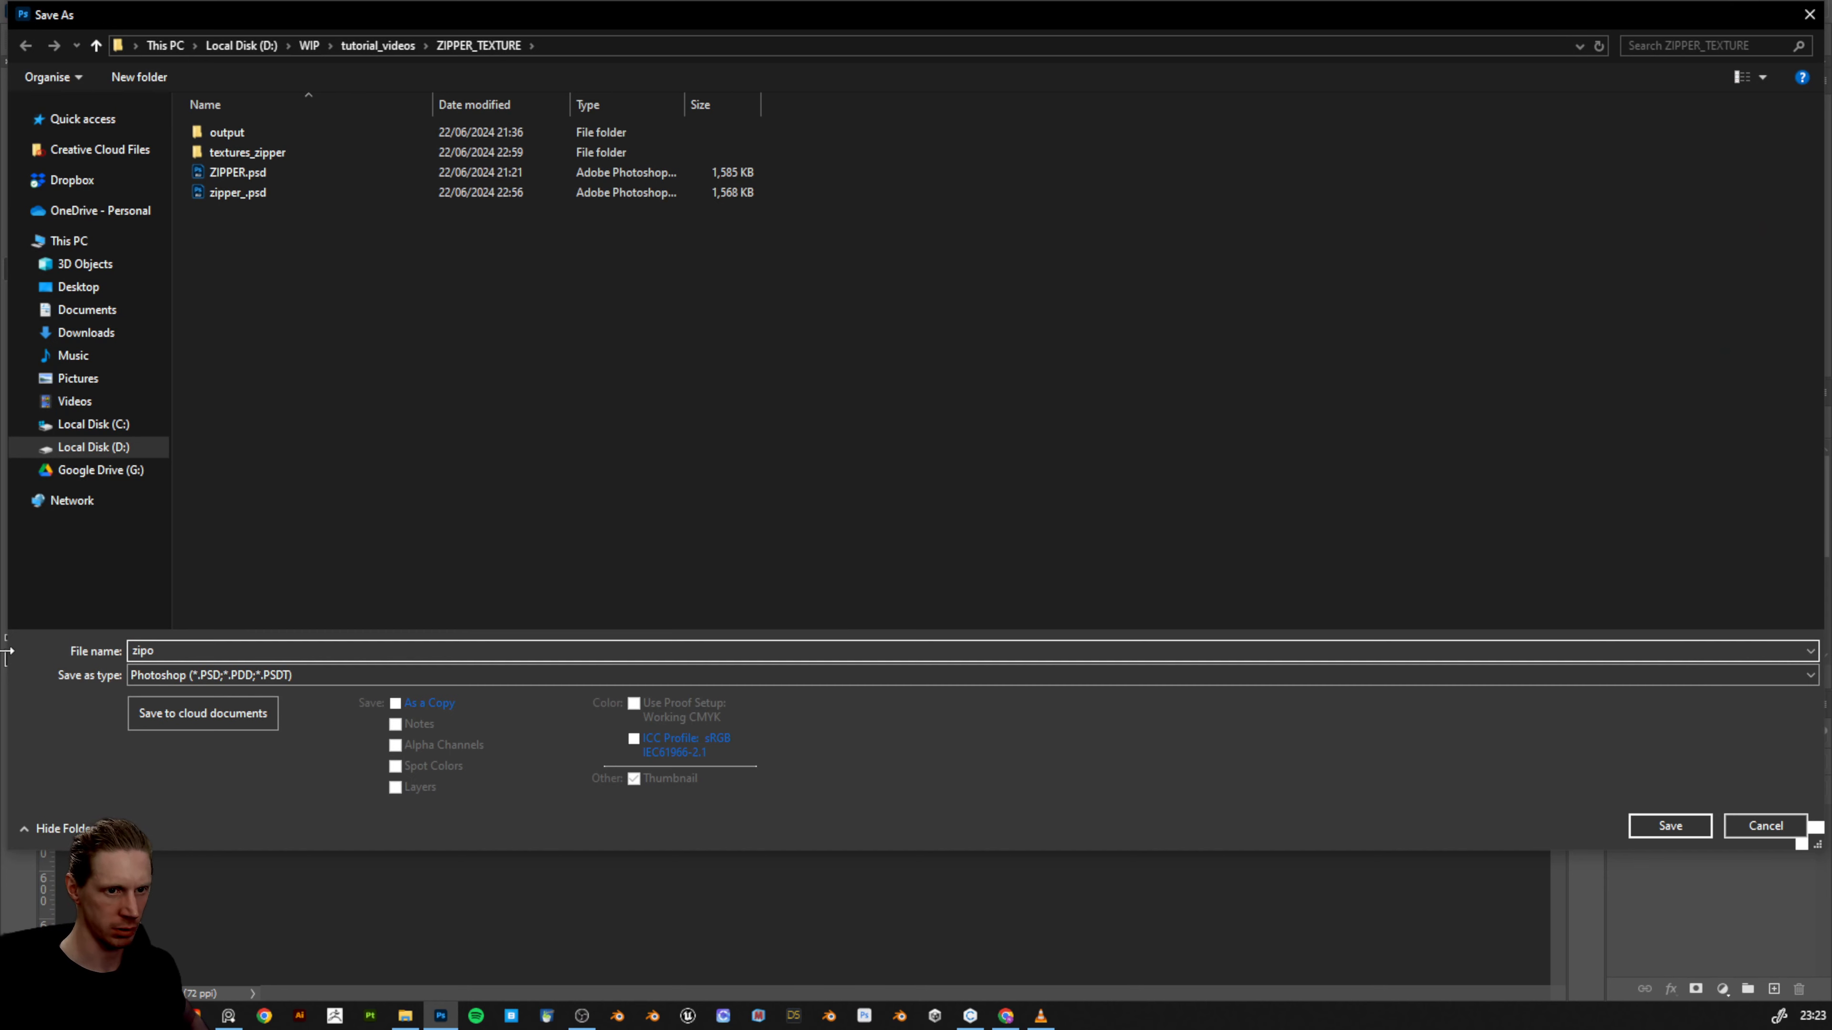
key("BackSpace")
type("2")
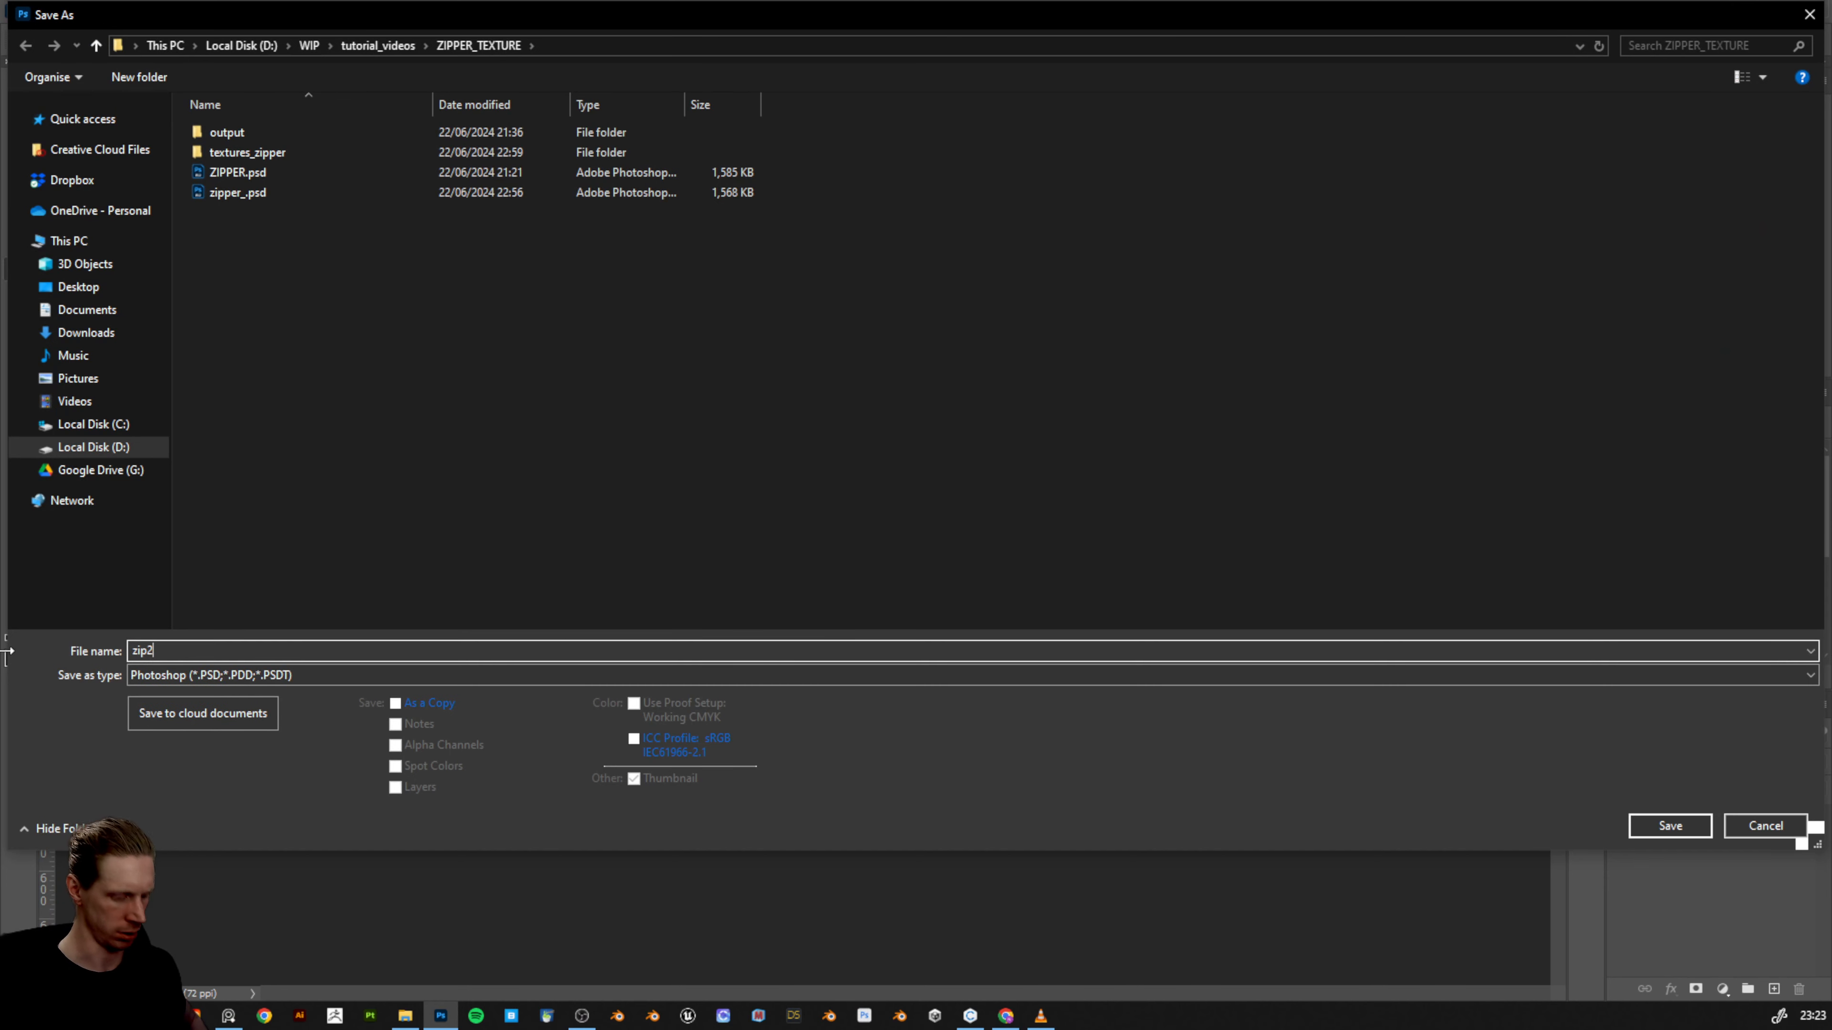
left_click(1670, 825)
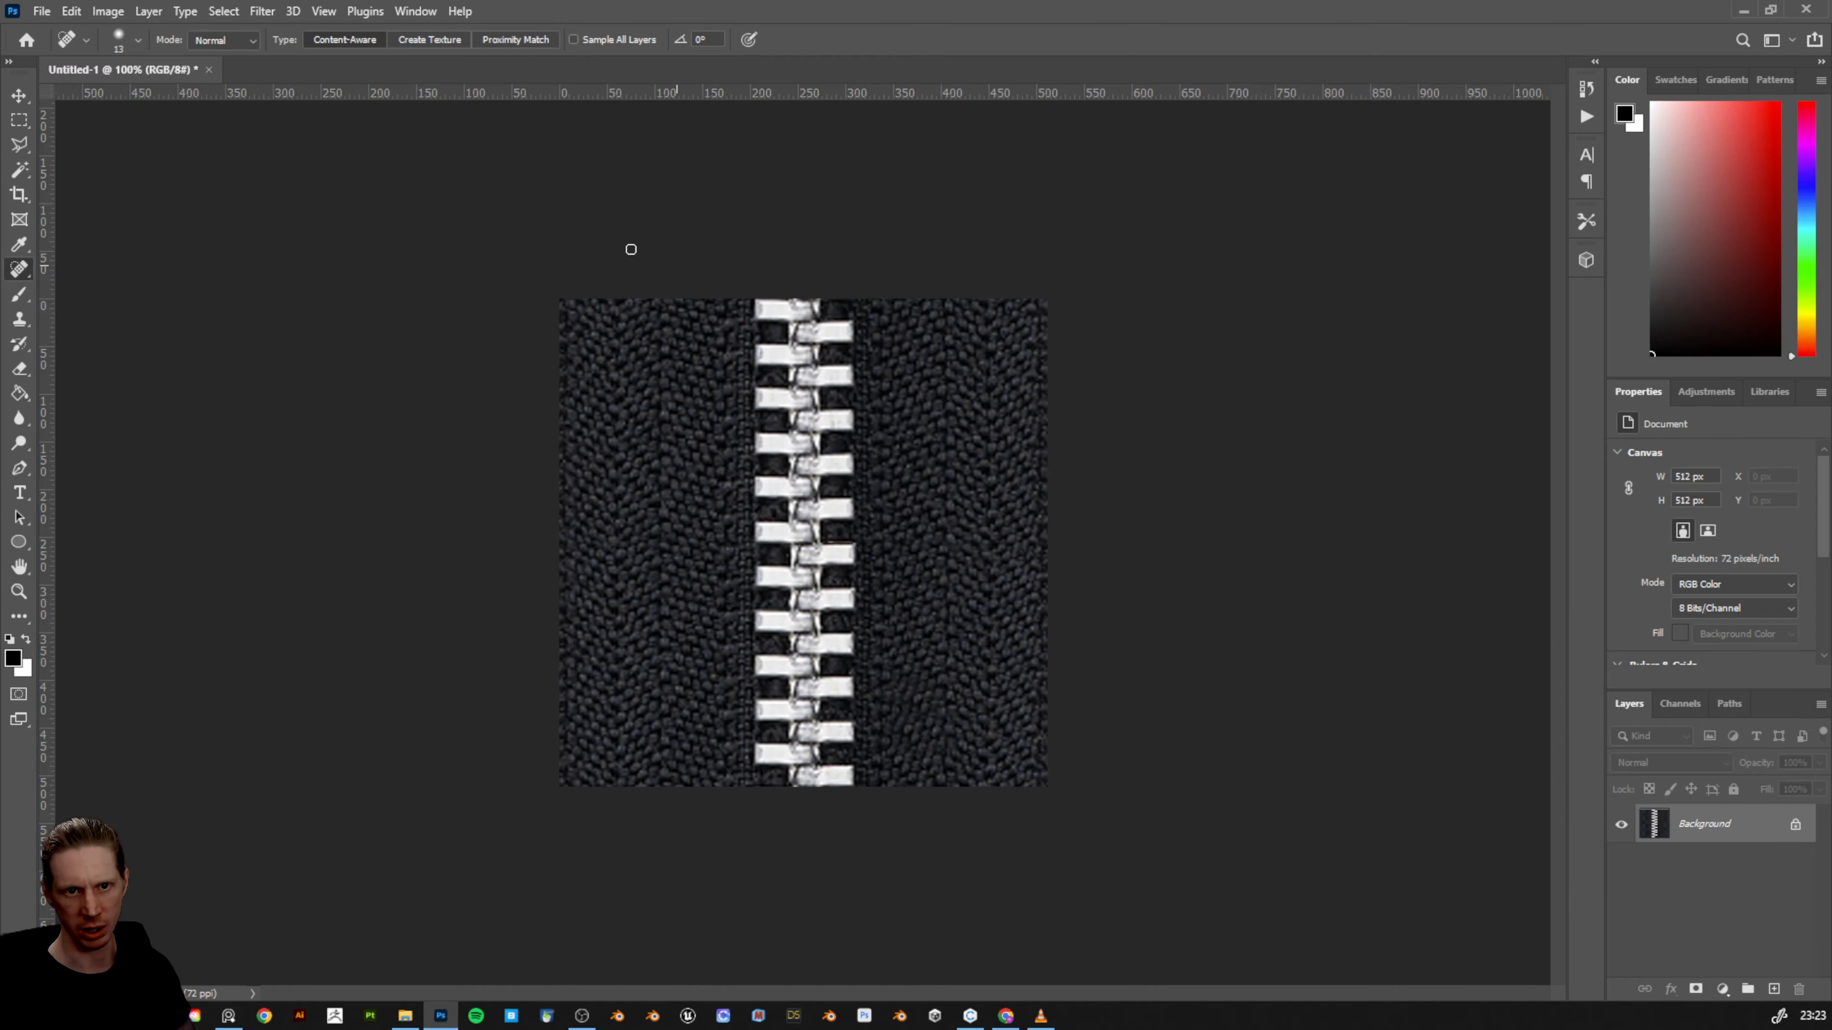
- Quick-export the zipper texture as a PNG named zip2_diffuse.png in the ZIPPER_TEXTURE folder
left_click(48, 13)
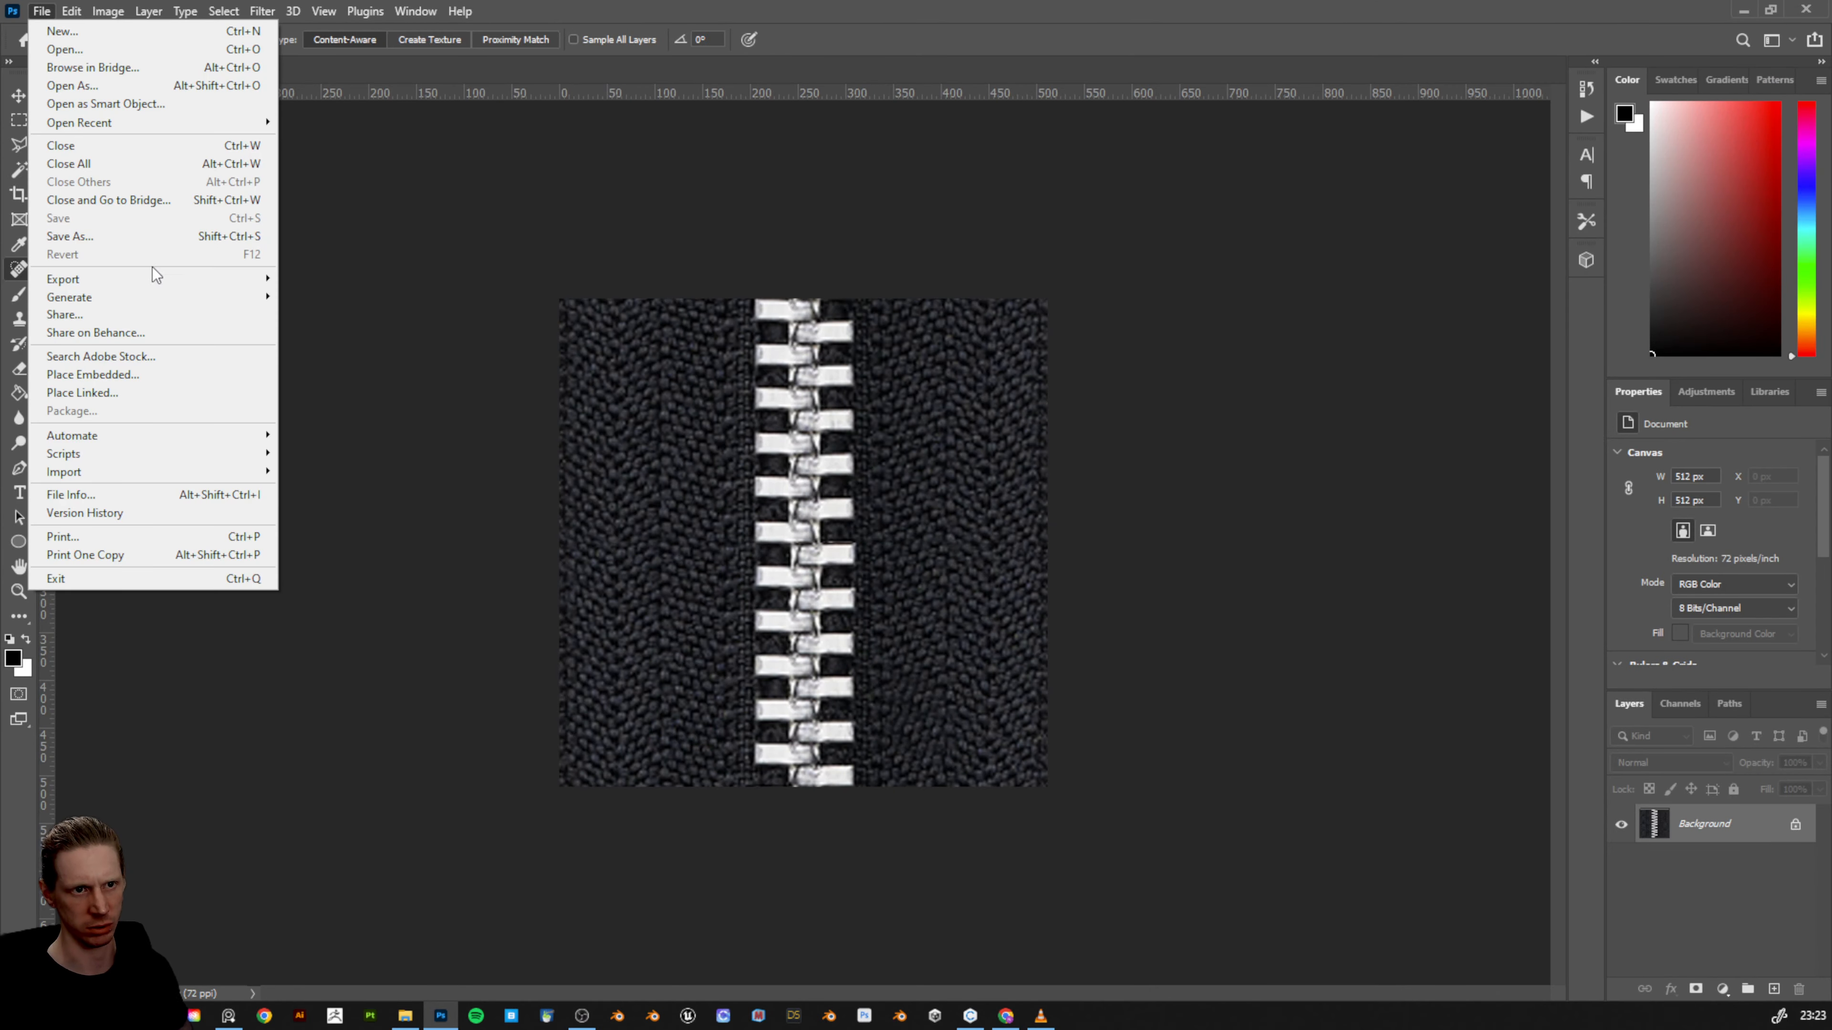
mouse_move(155, 280)
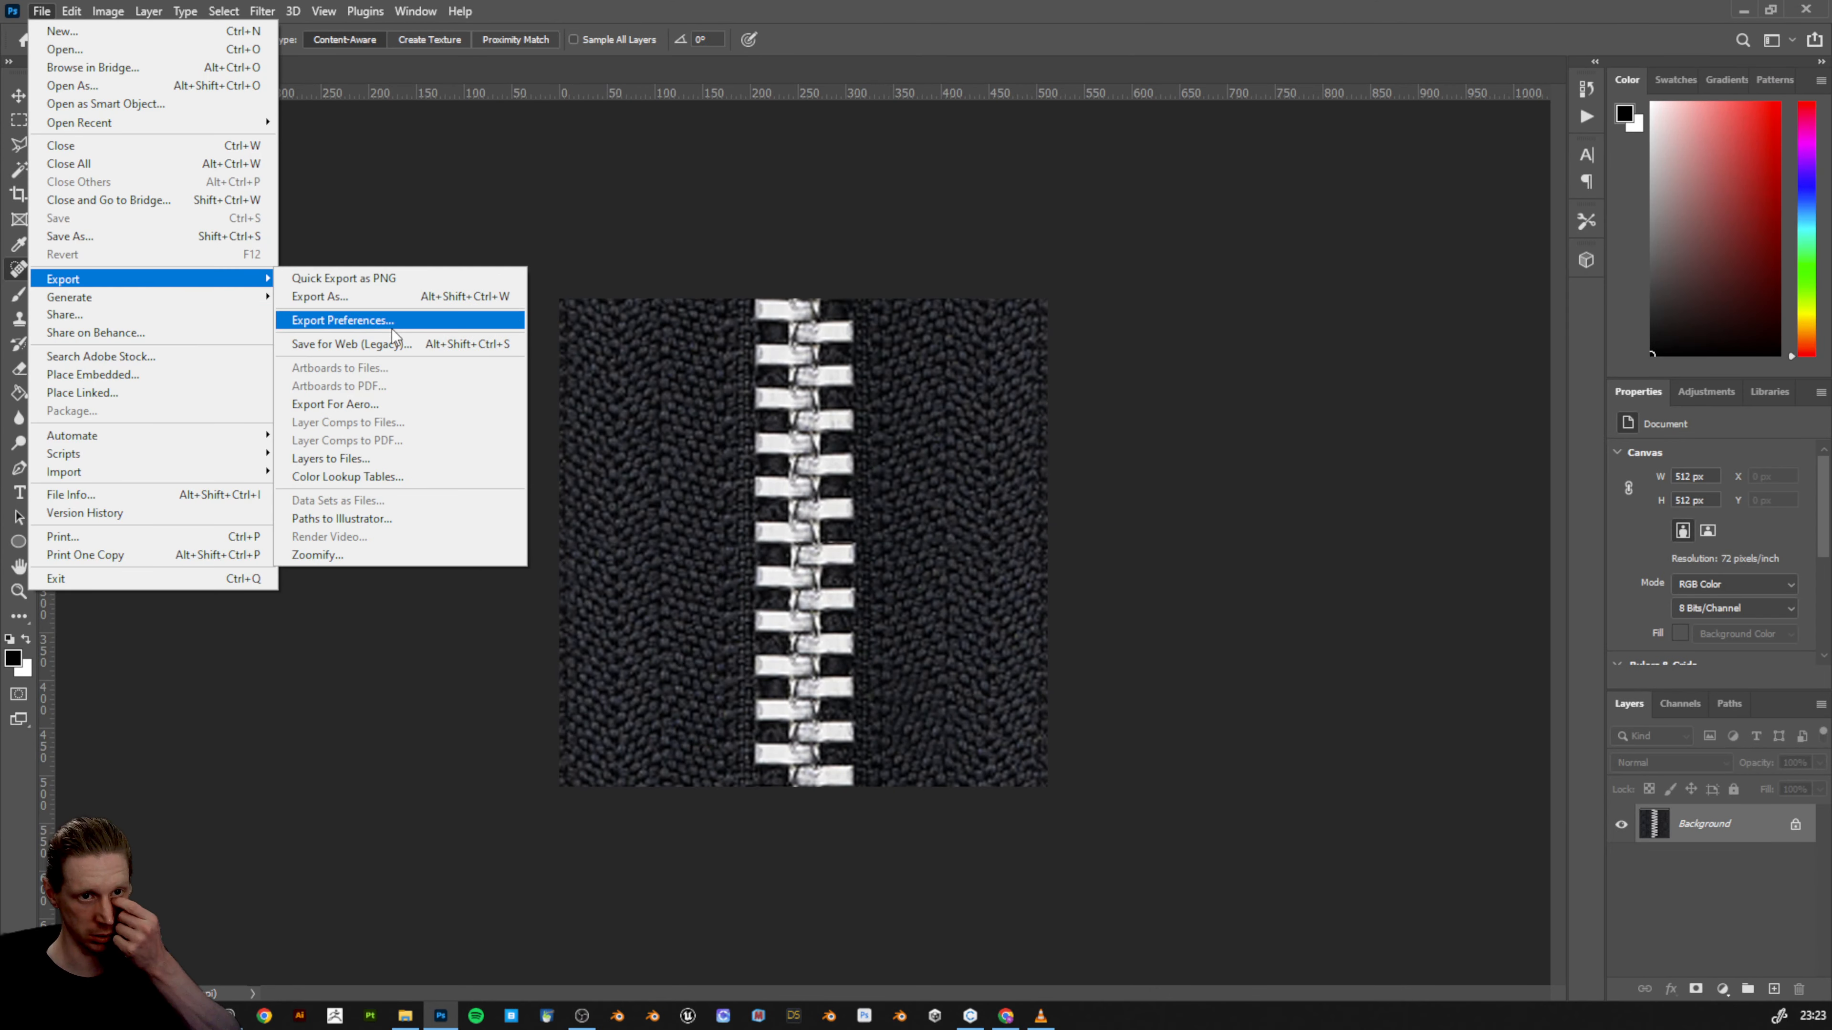
left_click(376, 280)
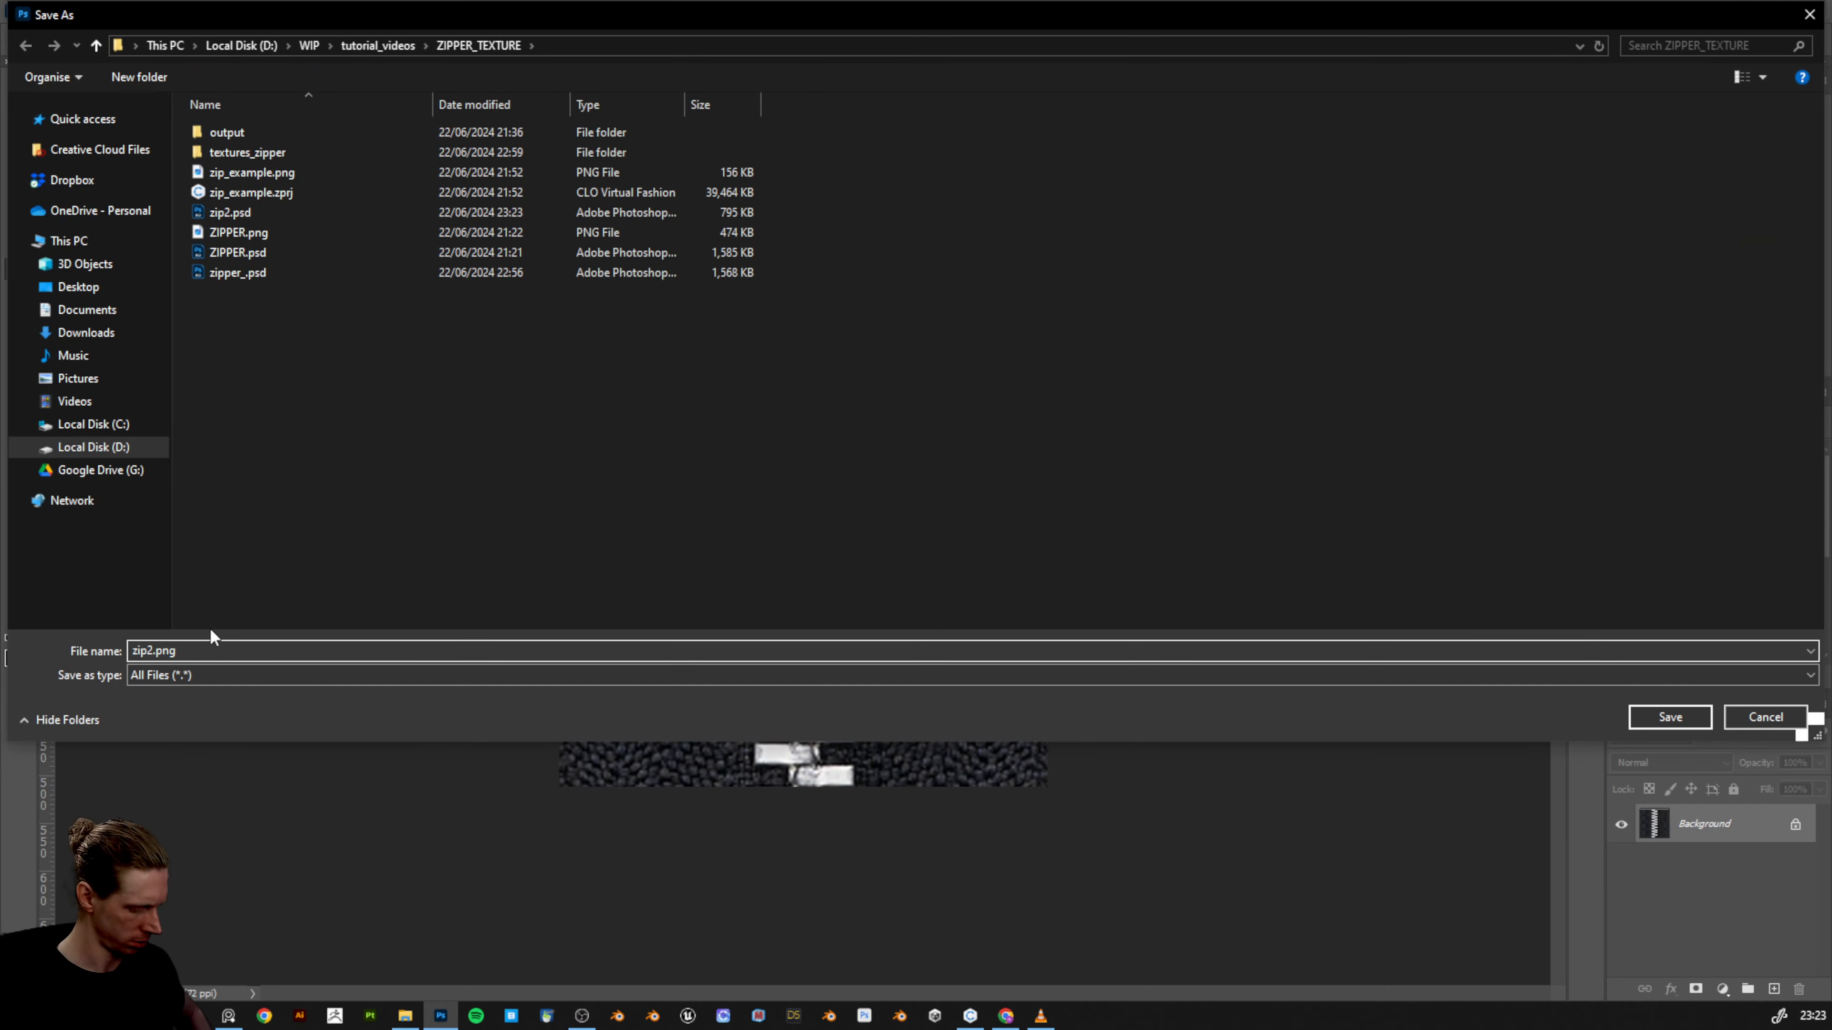
type("_diffuse")
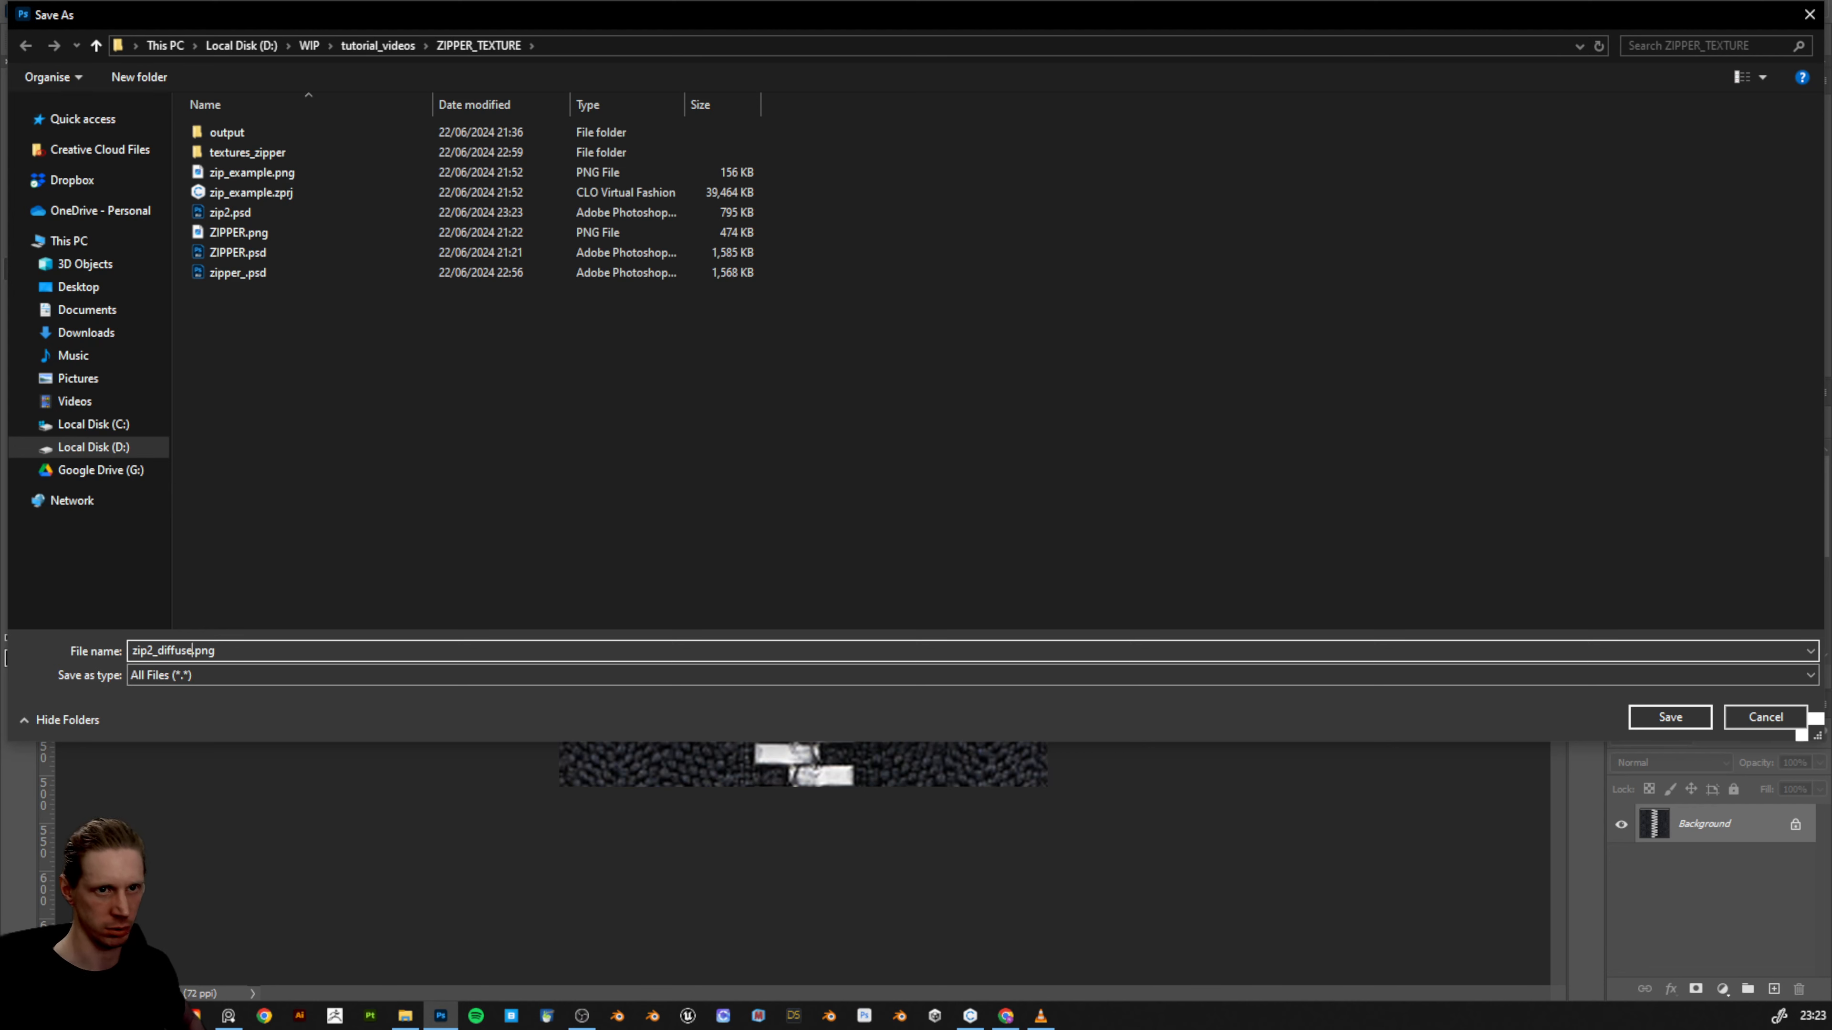
left_click(1657, 717)
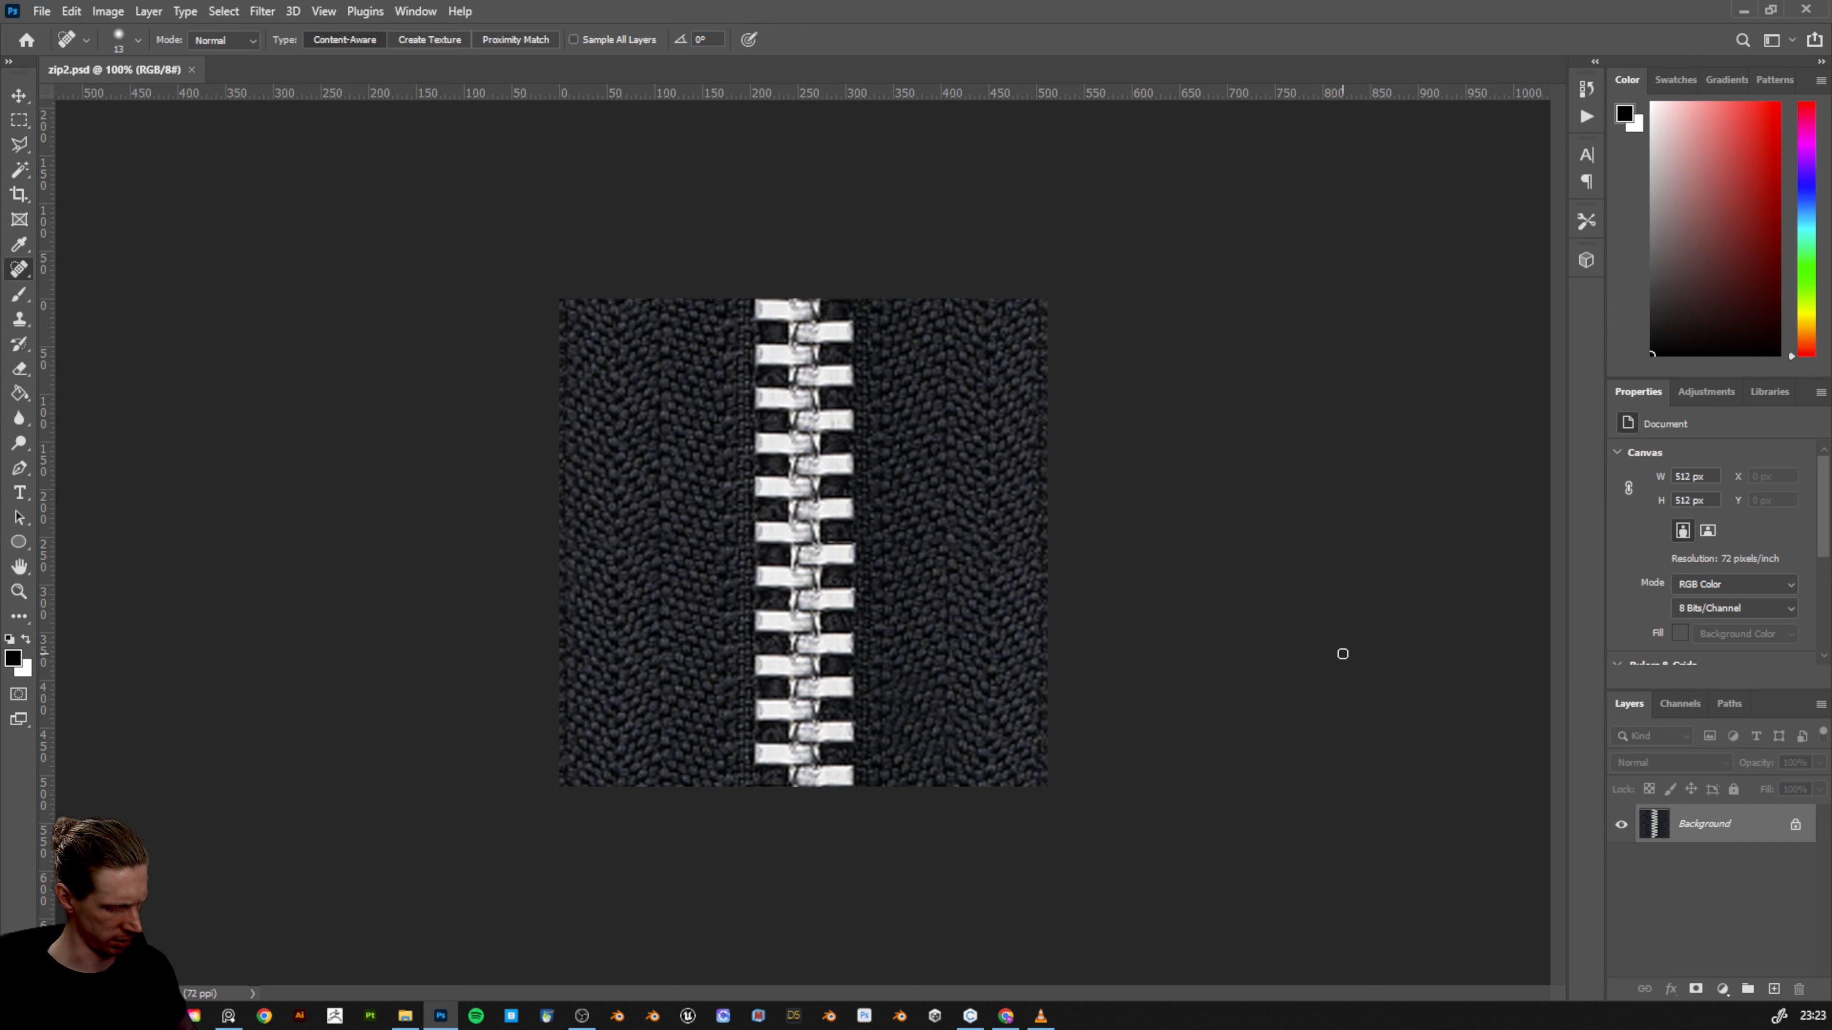
- Export a colour-inverted version of the texture as zip2_invert.png and invert the image back to its original colours
key("ctrl+i")
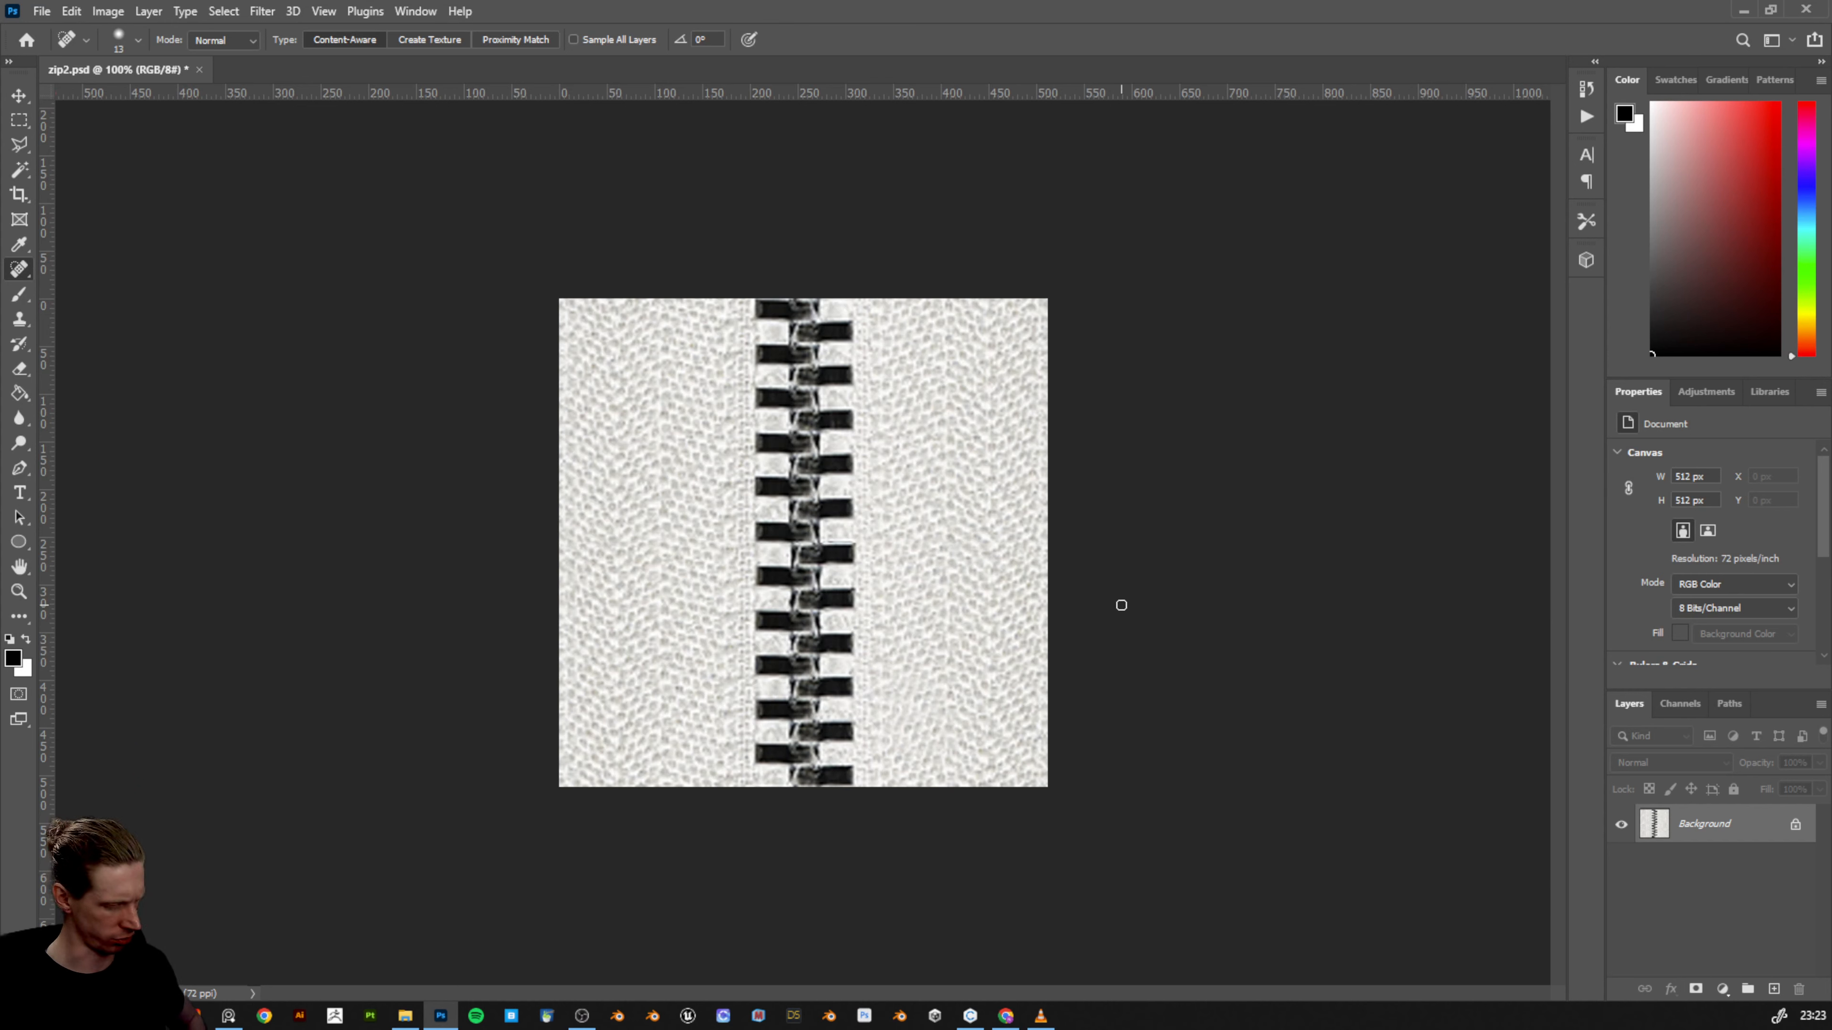
left_click(44, 20)
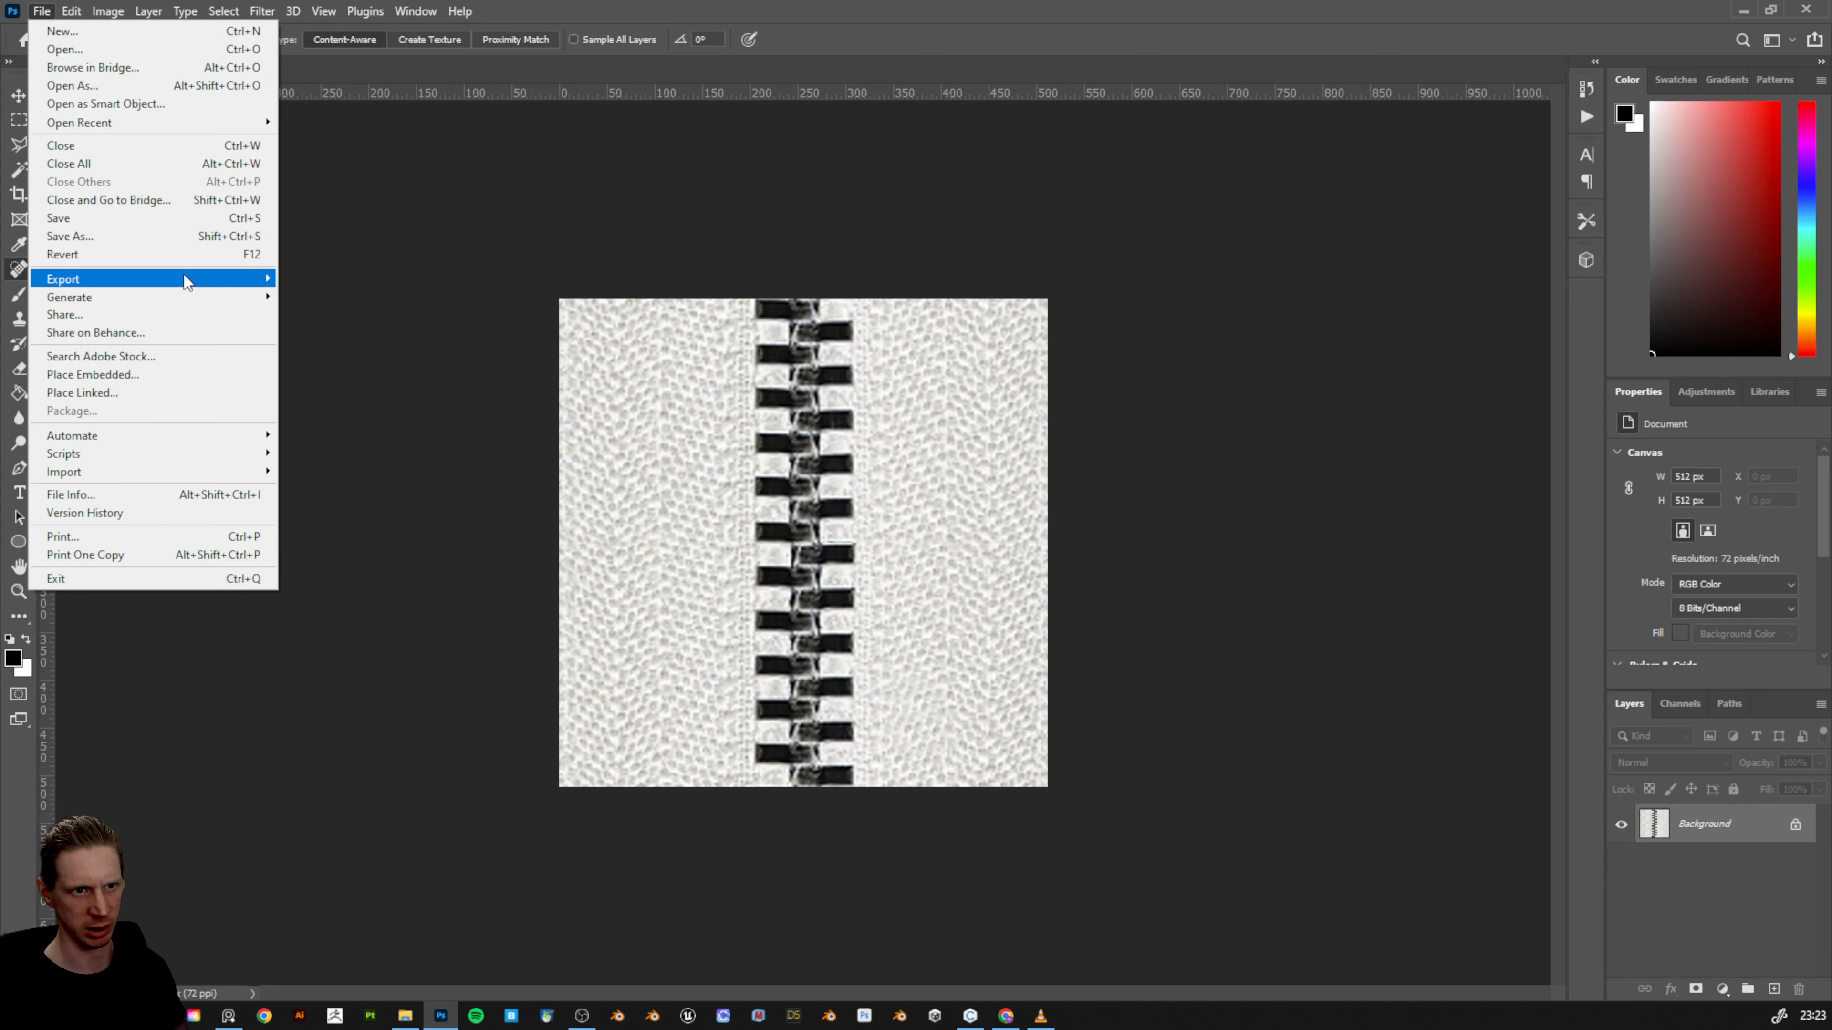
mouse_move(184, 278)
left_click(331, 280)
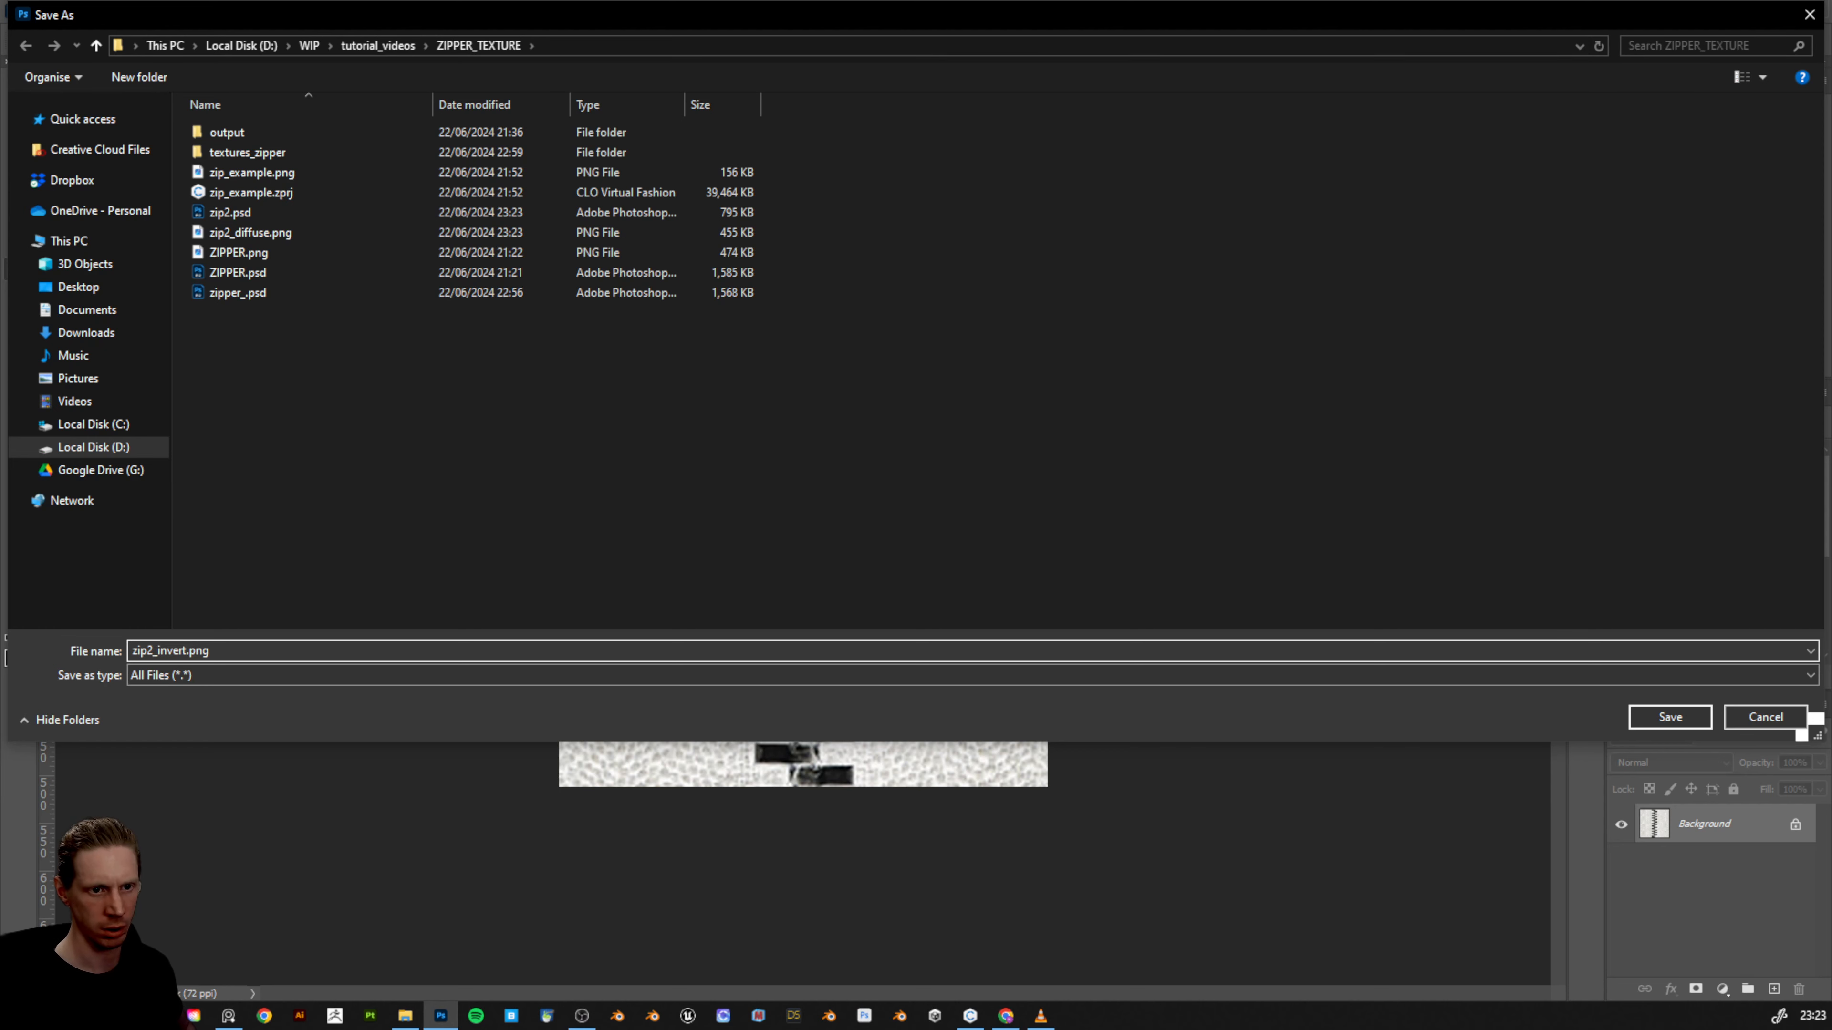
left_click(1686, 716)
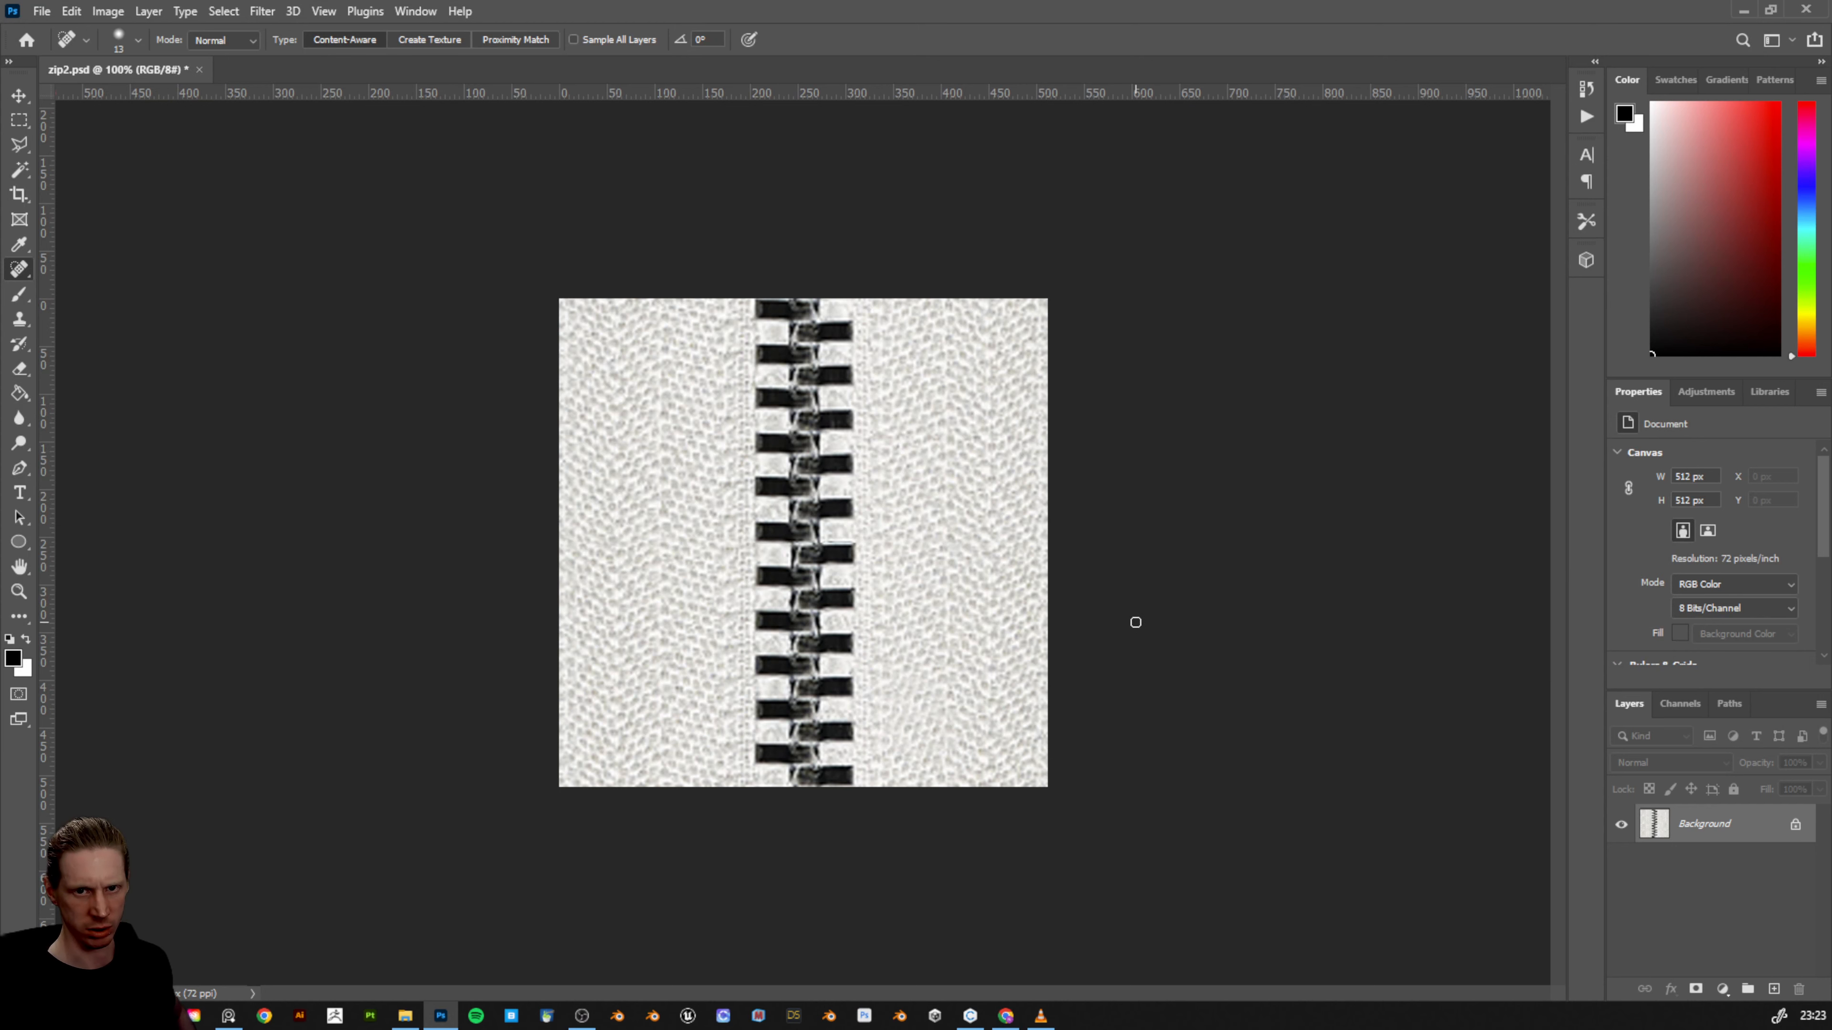
key("v")
key("ctrl+i")
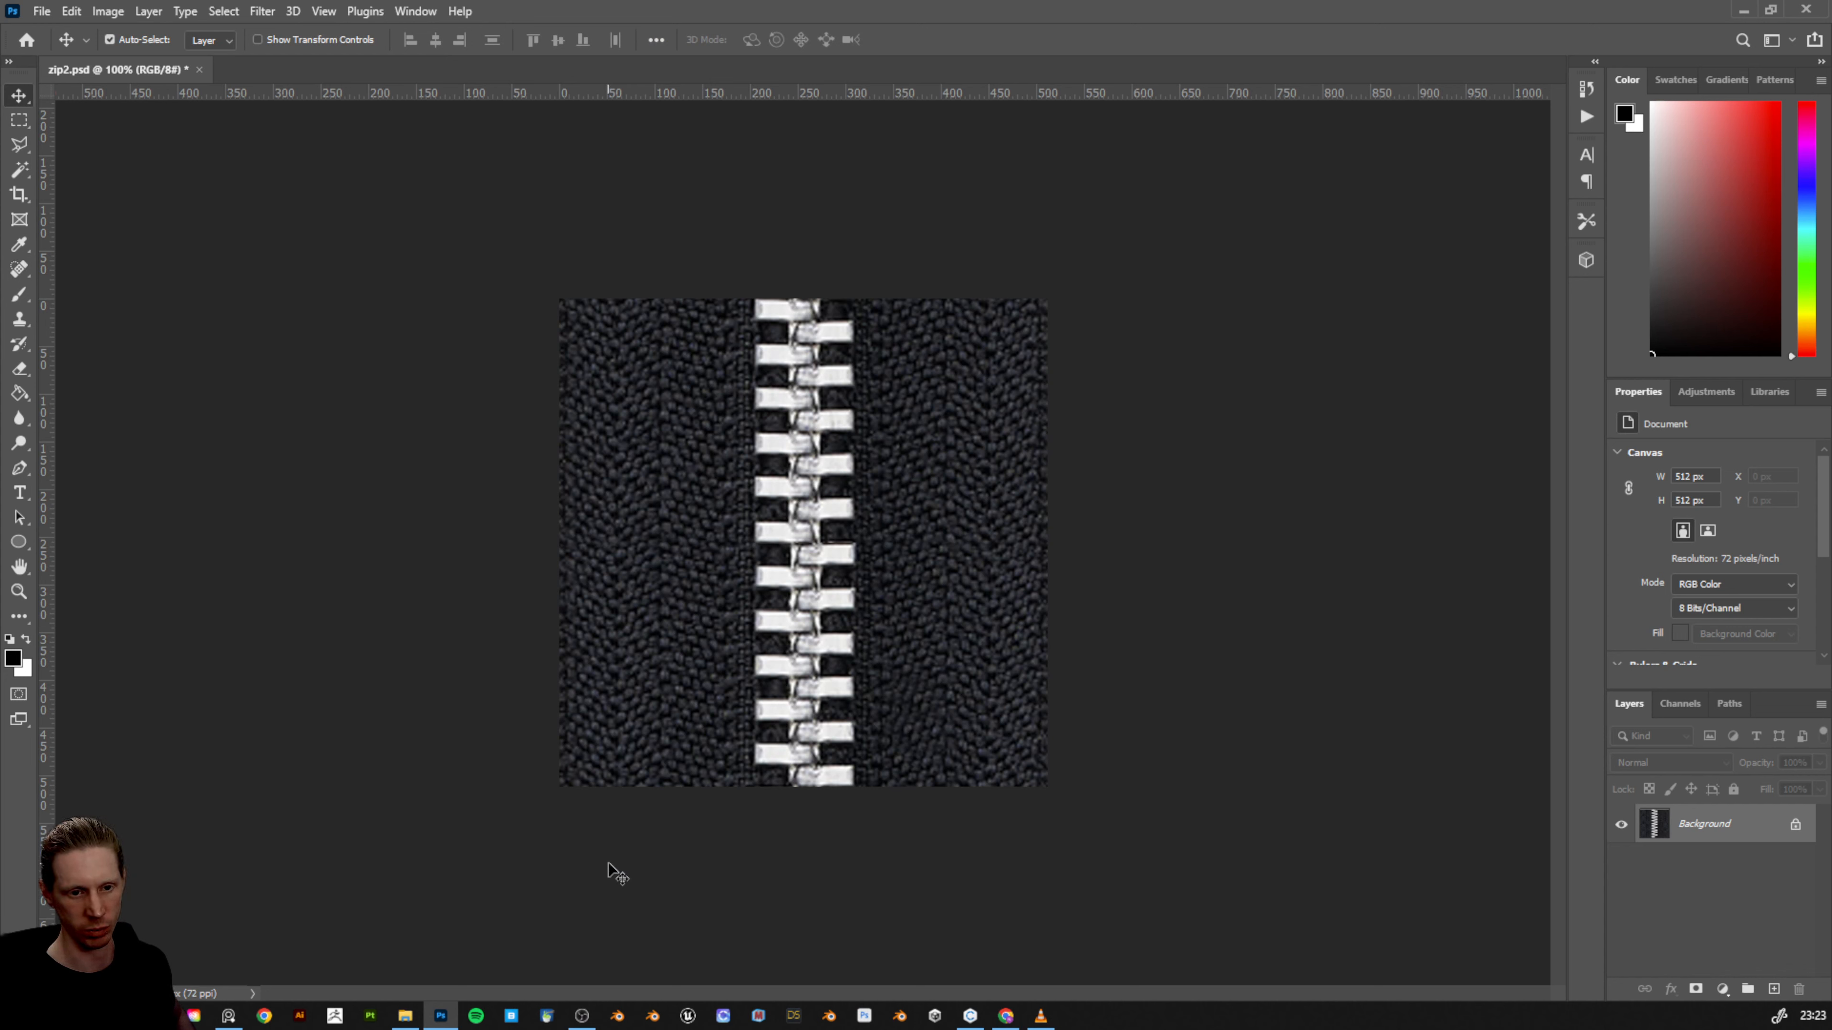
- Switch to NormalMap-Online in Chrome and load zip2_diffuse.png as the height map
left_click(1006, 1016)
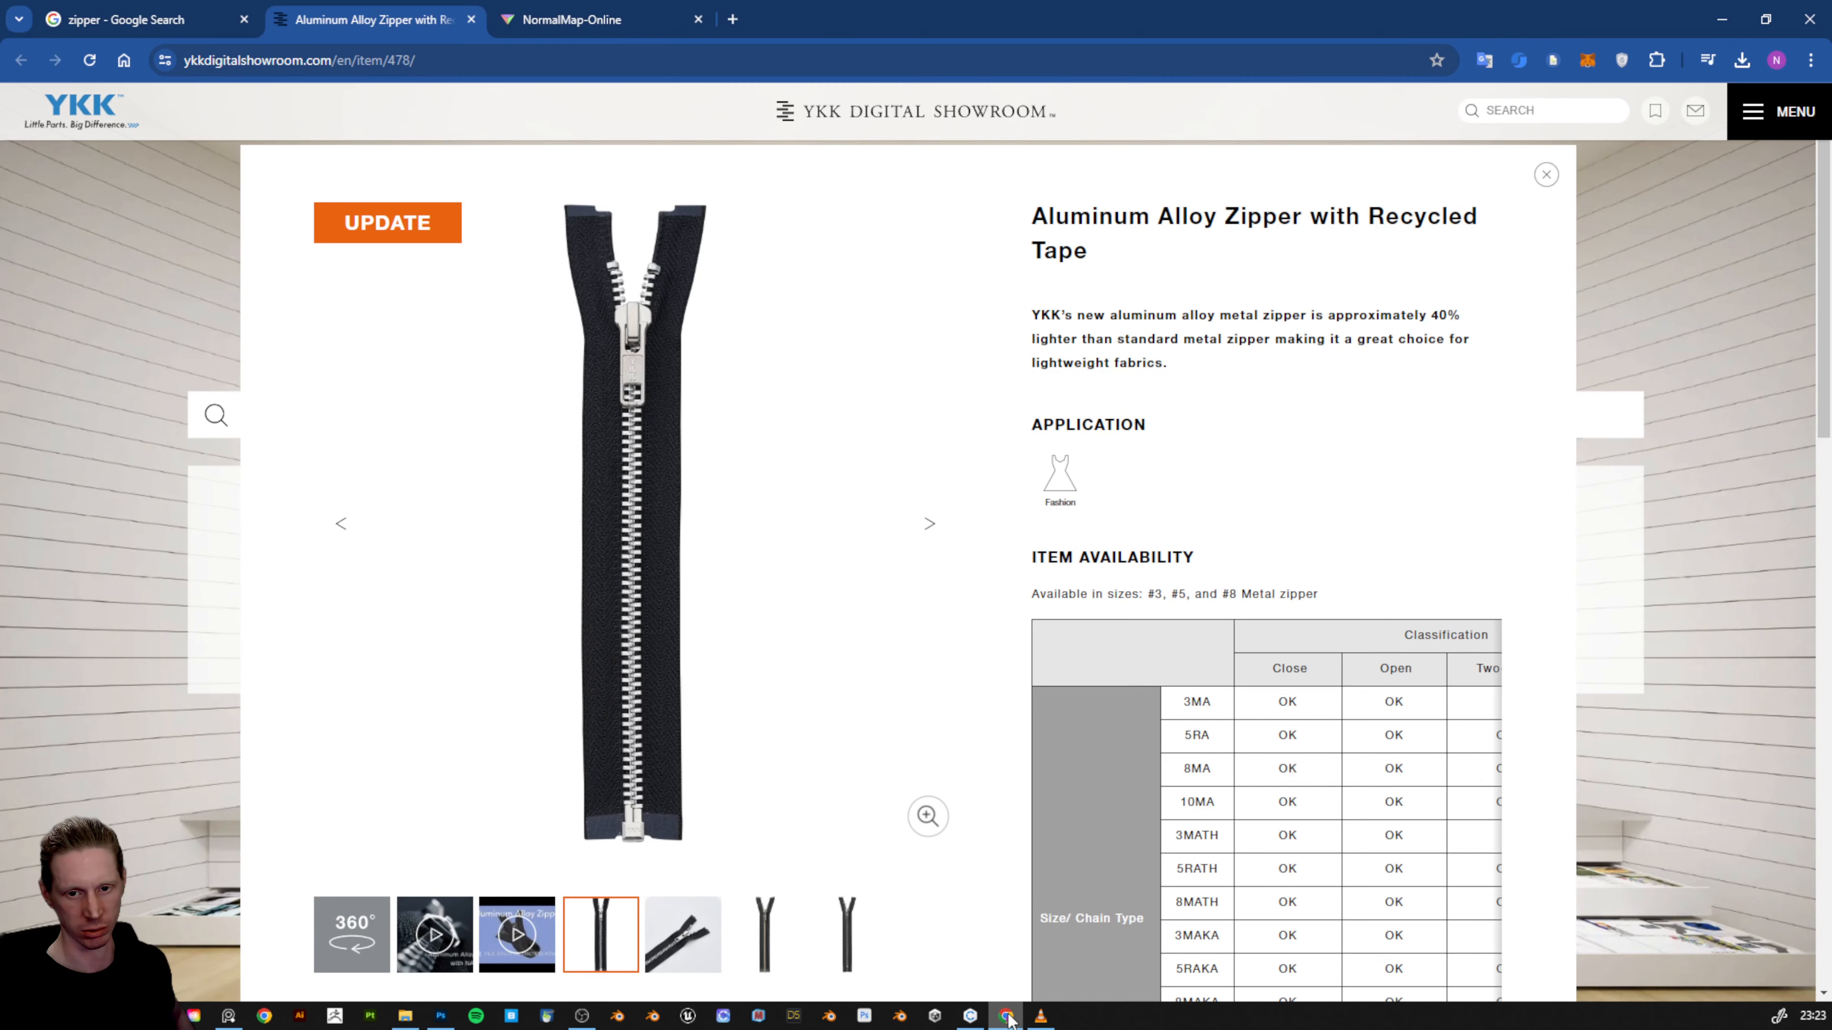
left_click(596, 21)
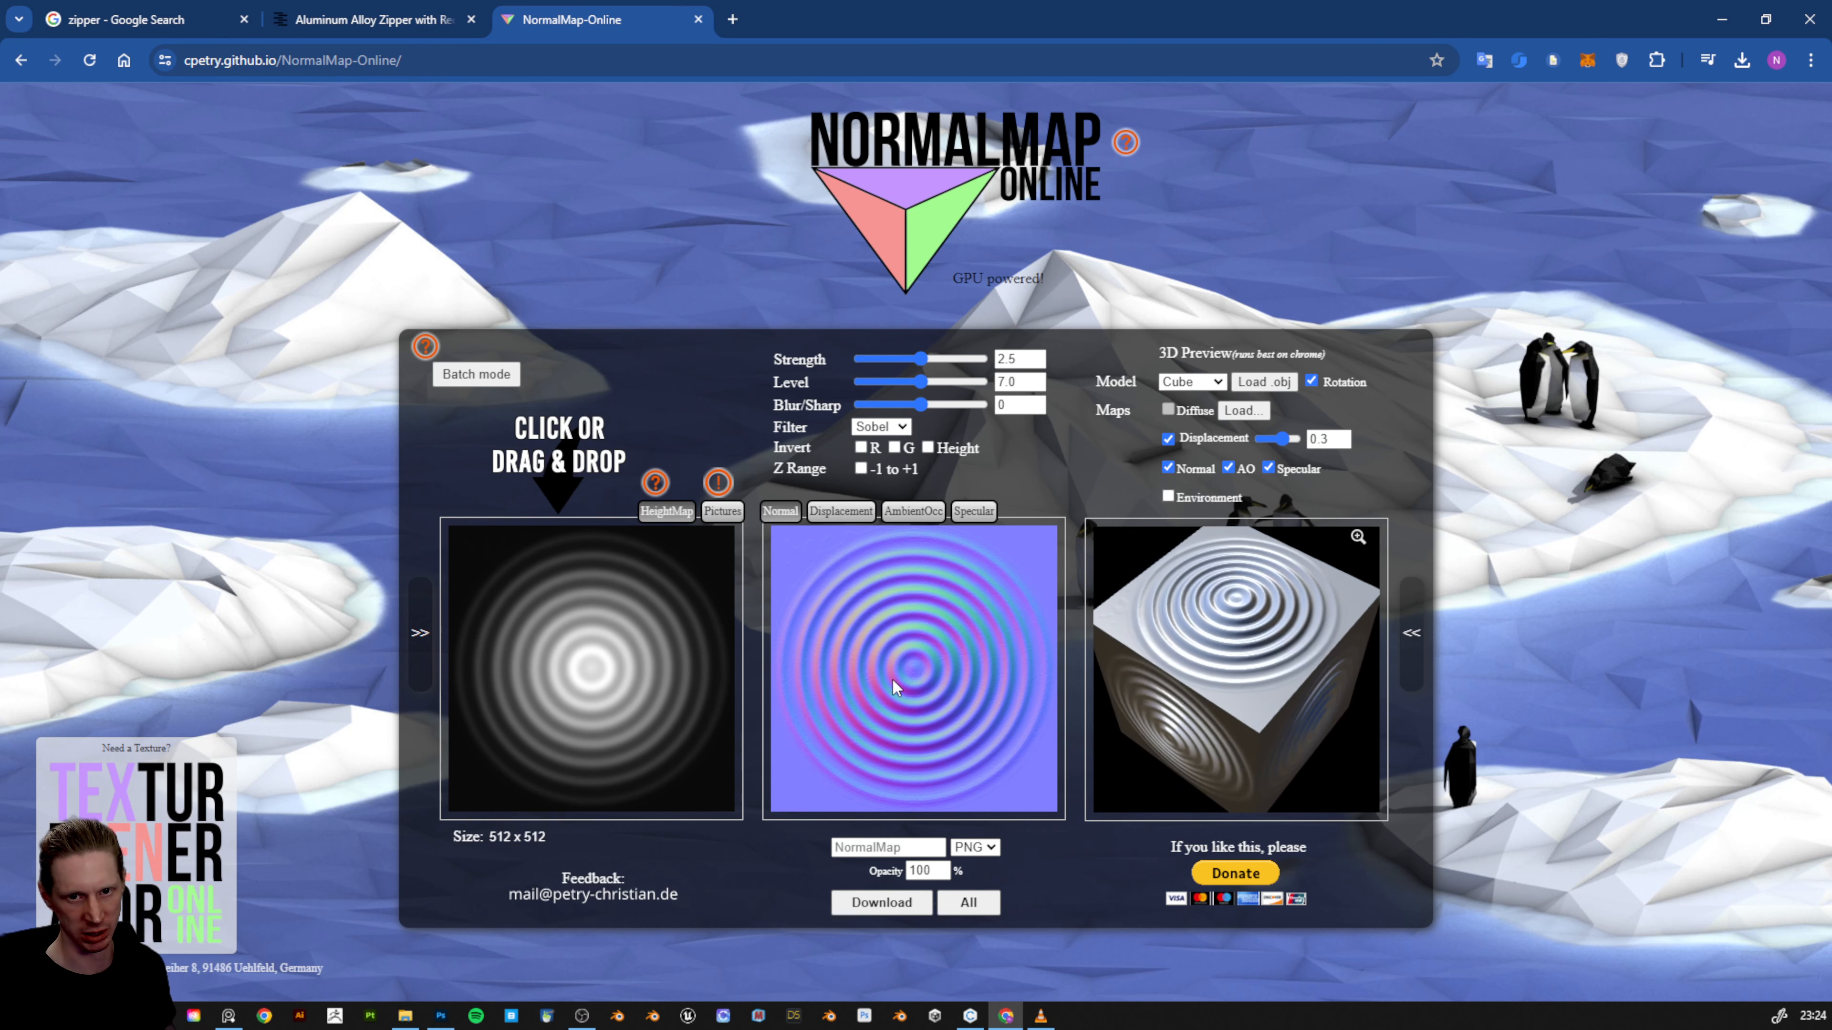
left_click(588, 632)
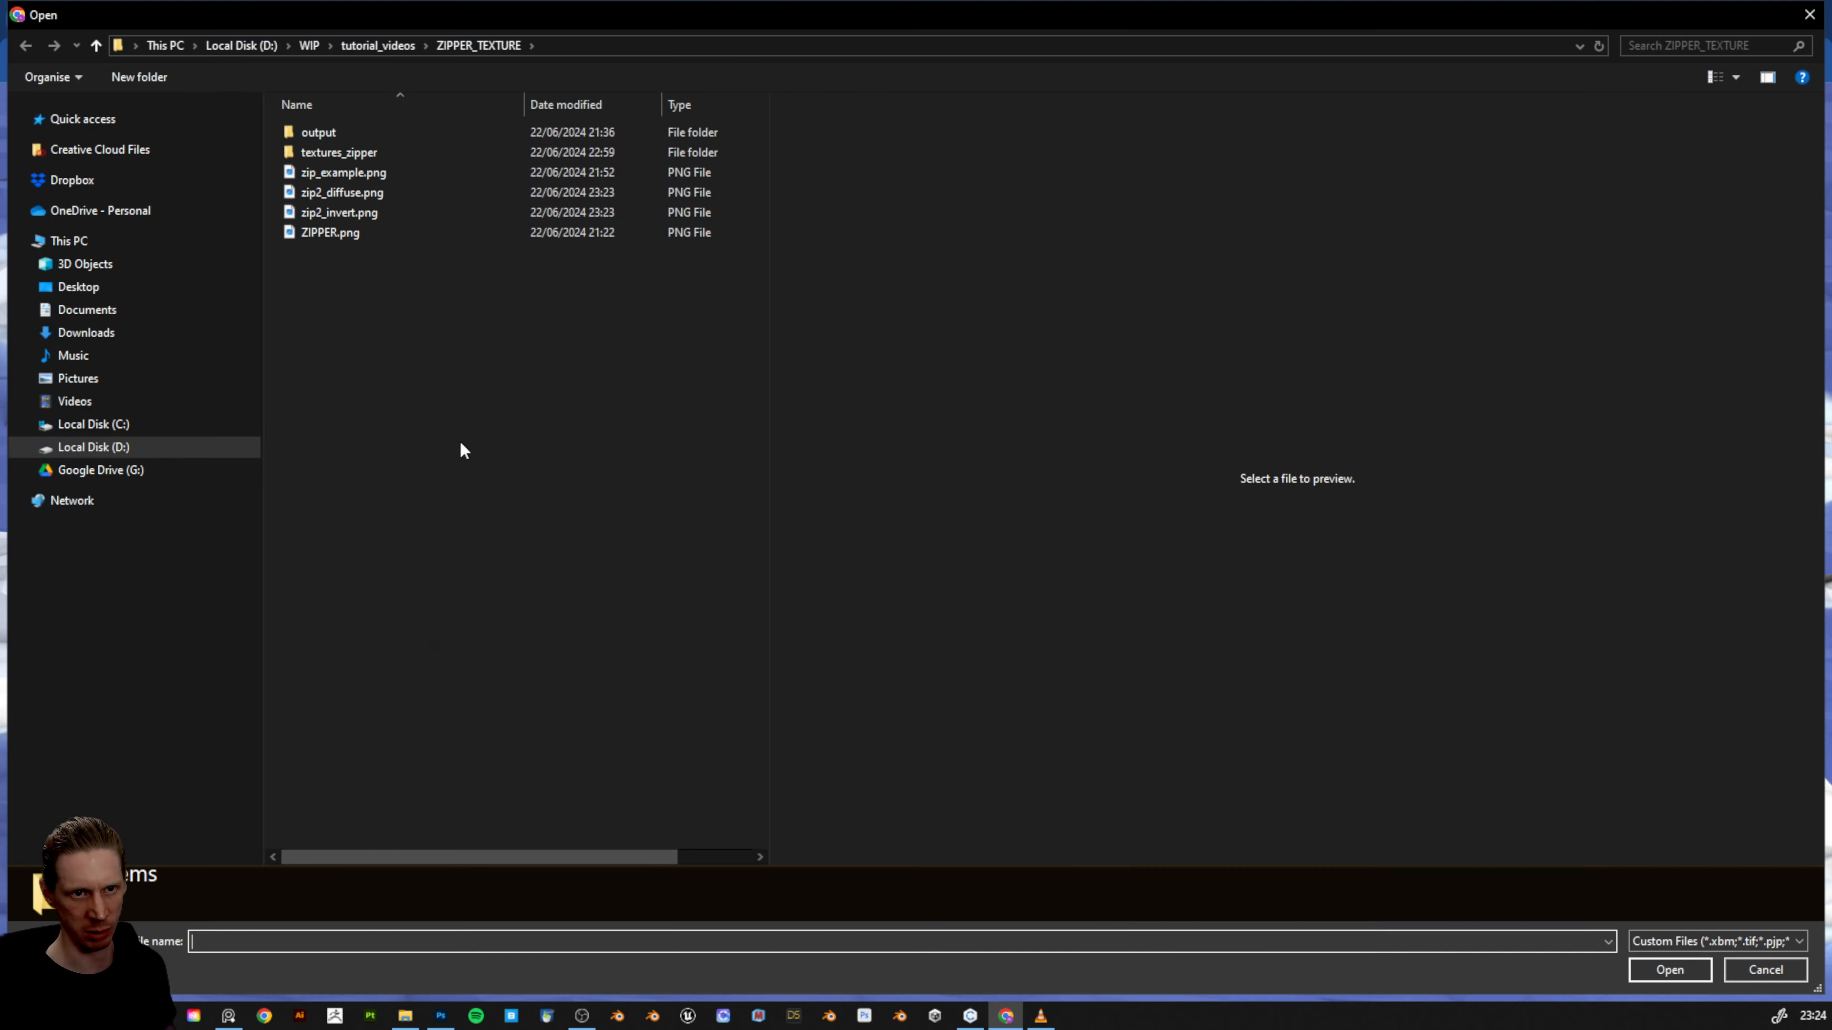
left_click(320, 194)
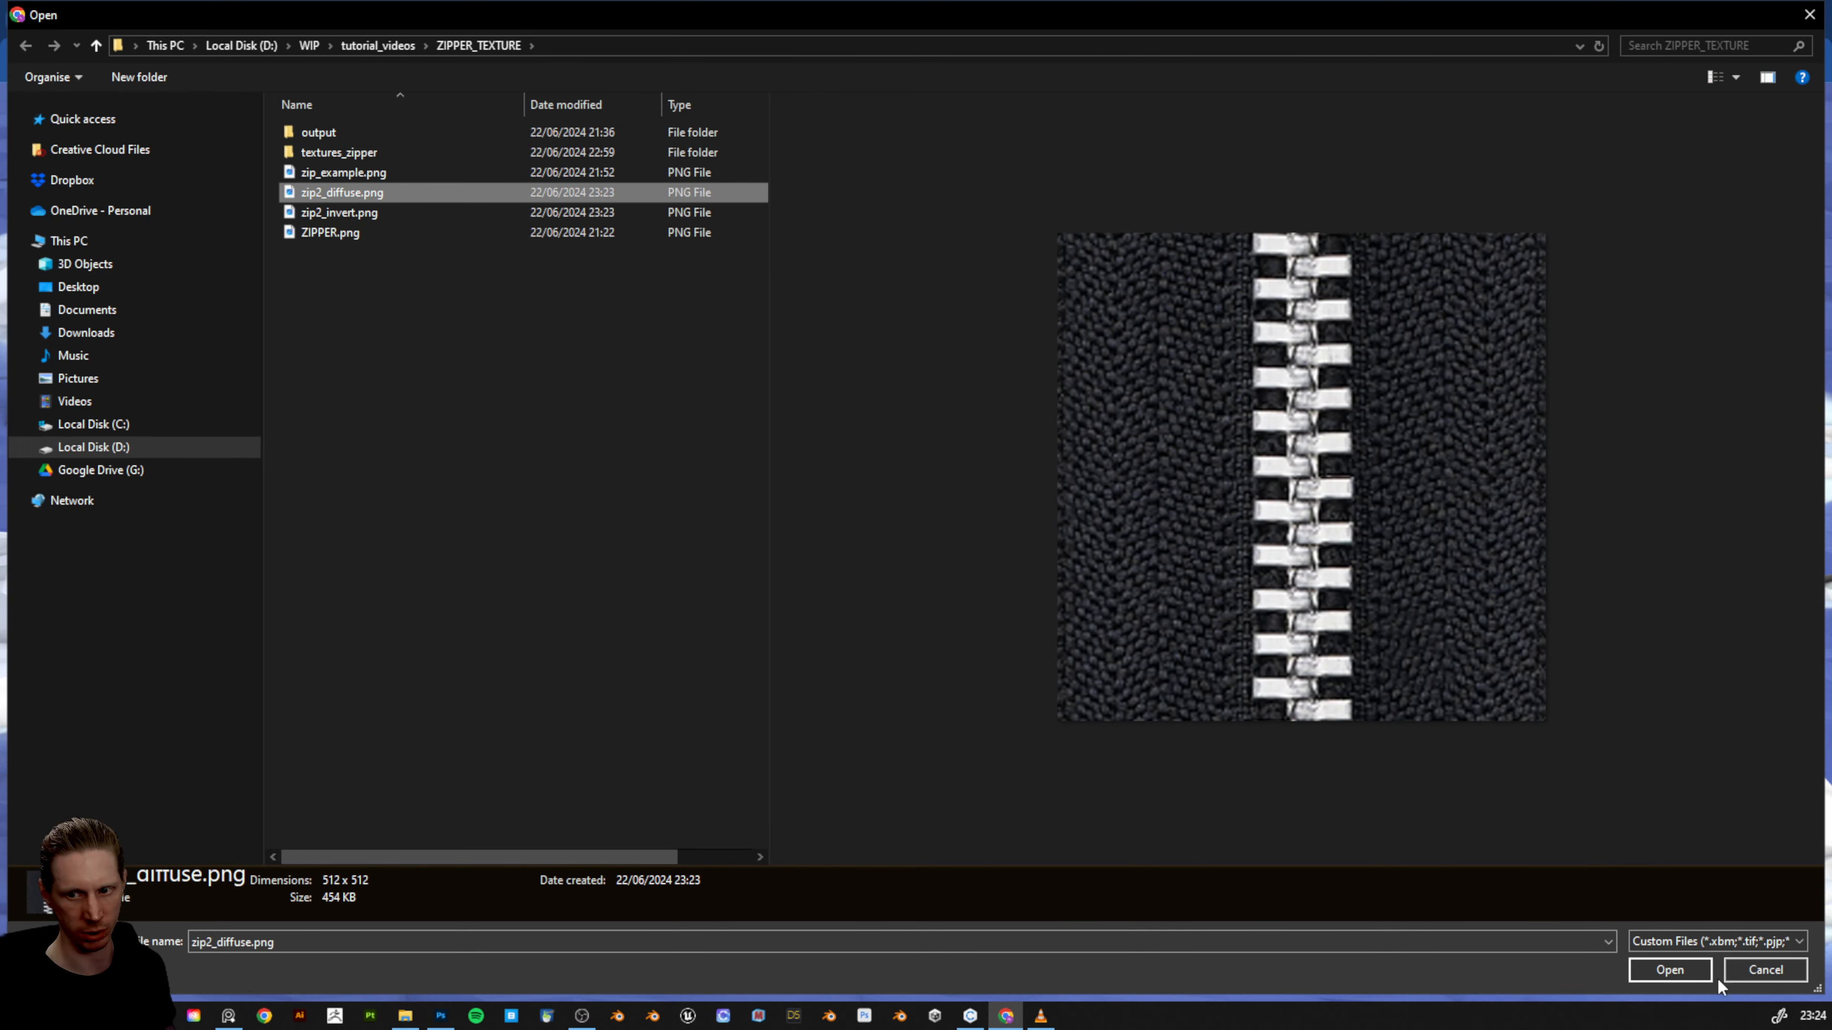
left_click(1686, 973)
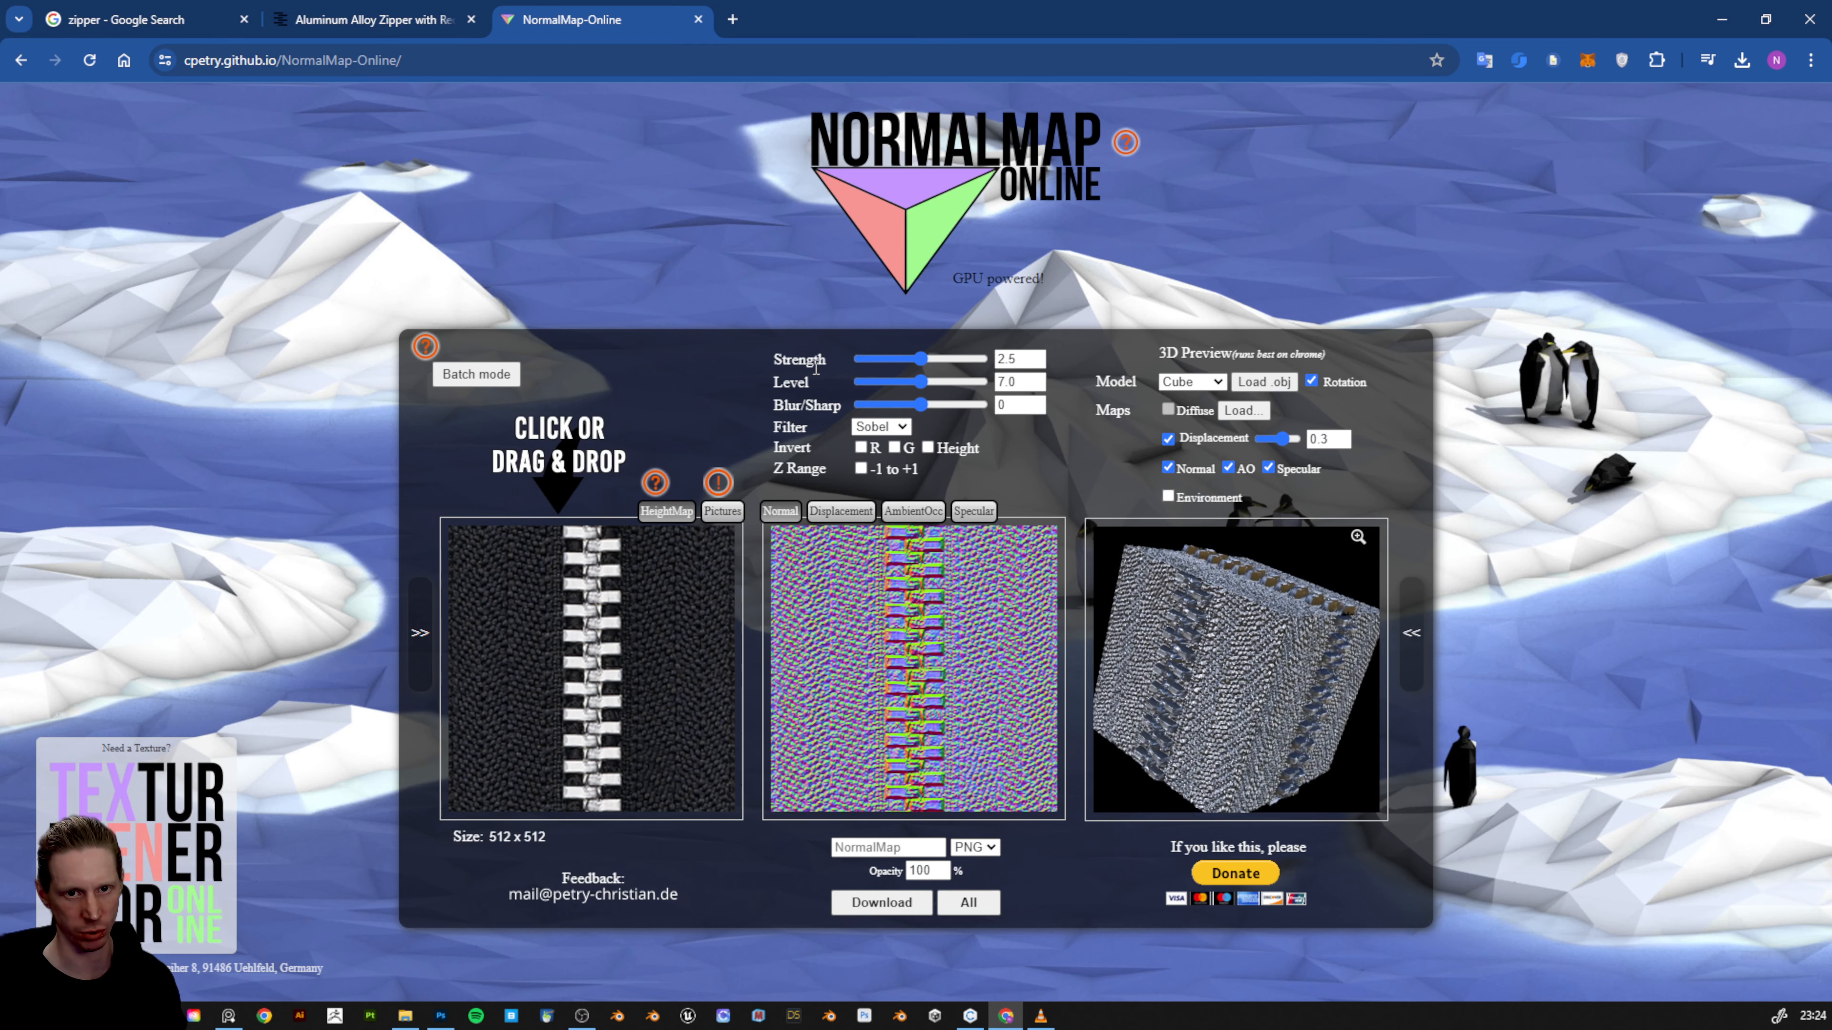
- Set the normal map's strength to 0.2 and the displacement map's Blur/Sharp to -11
left_click_drag(920, 358, 868, 358)
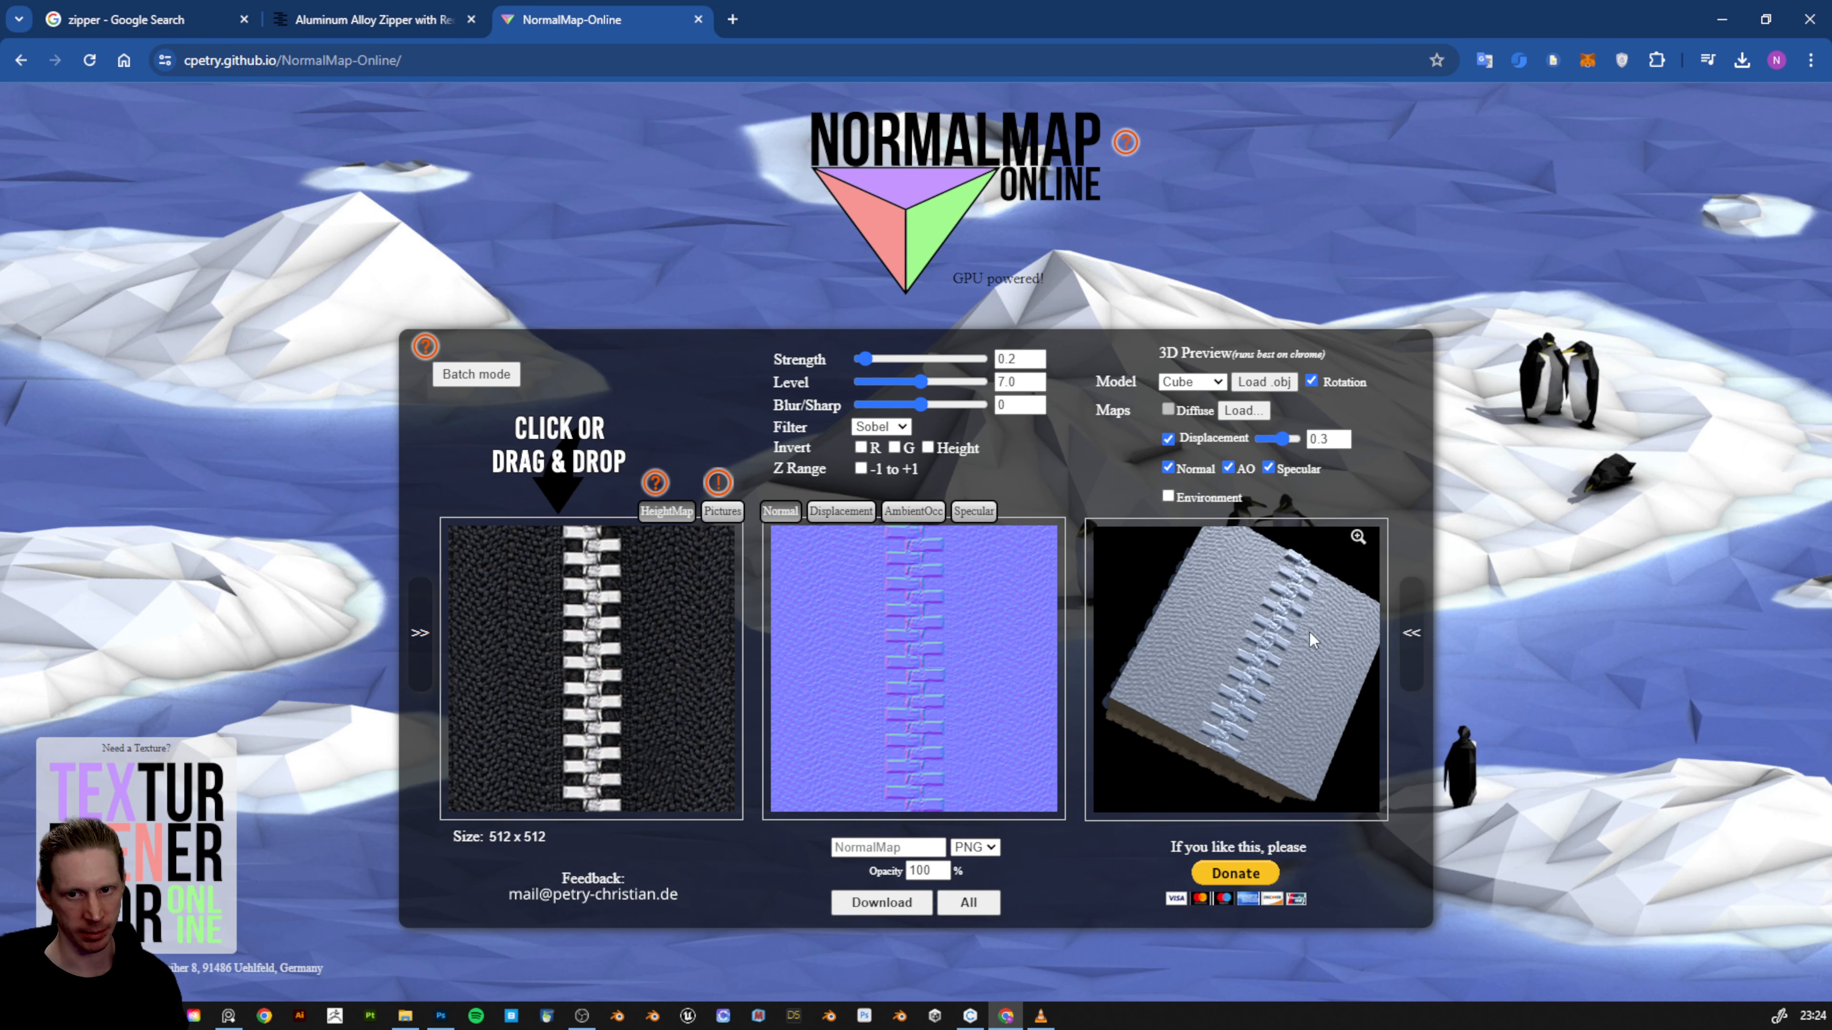
left_click(838, 512)
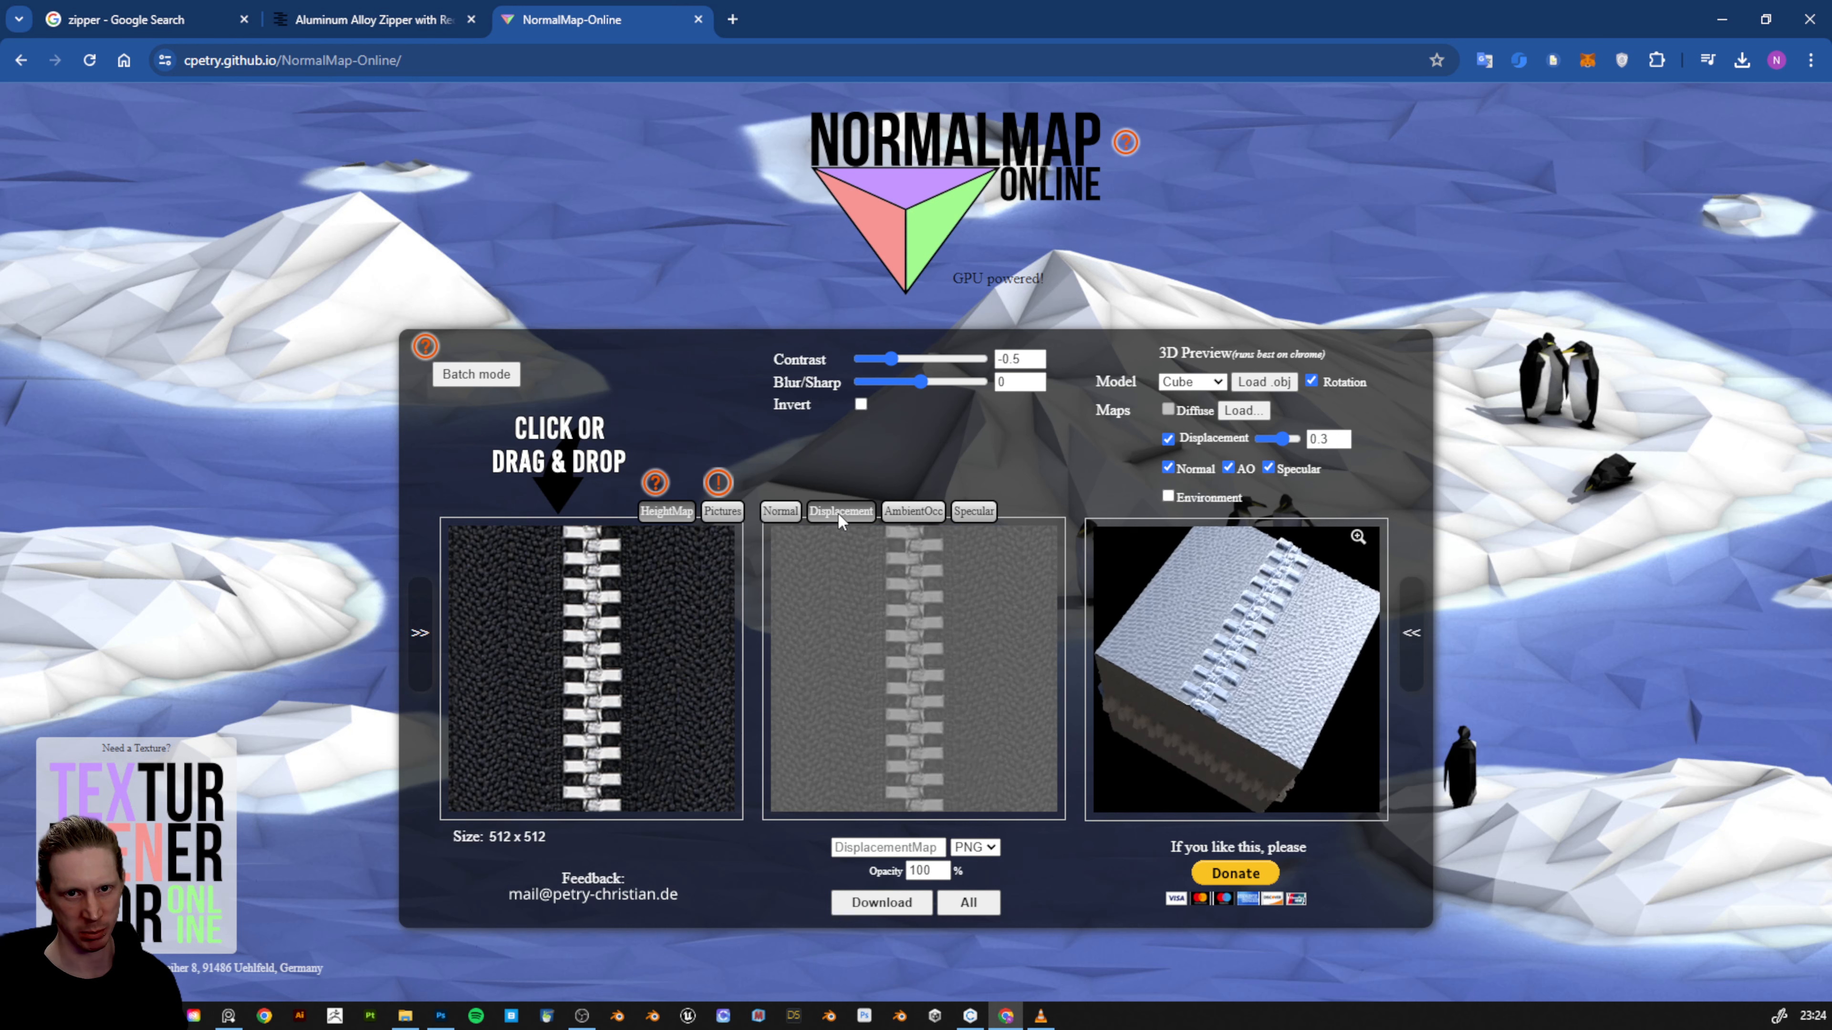
left_click(915, 387)
left_click_drag(913, 381, 899, 381)
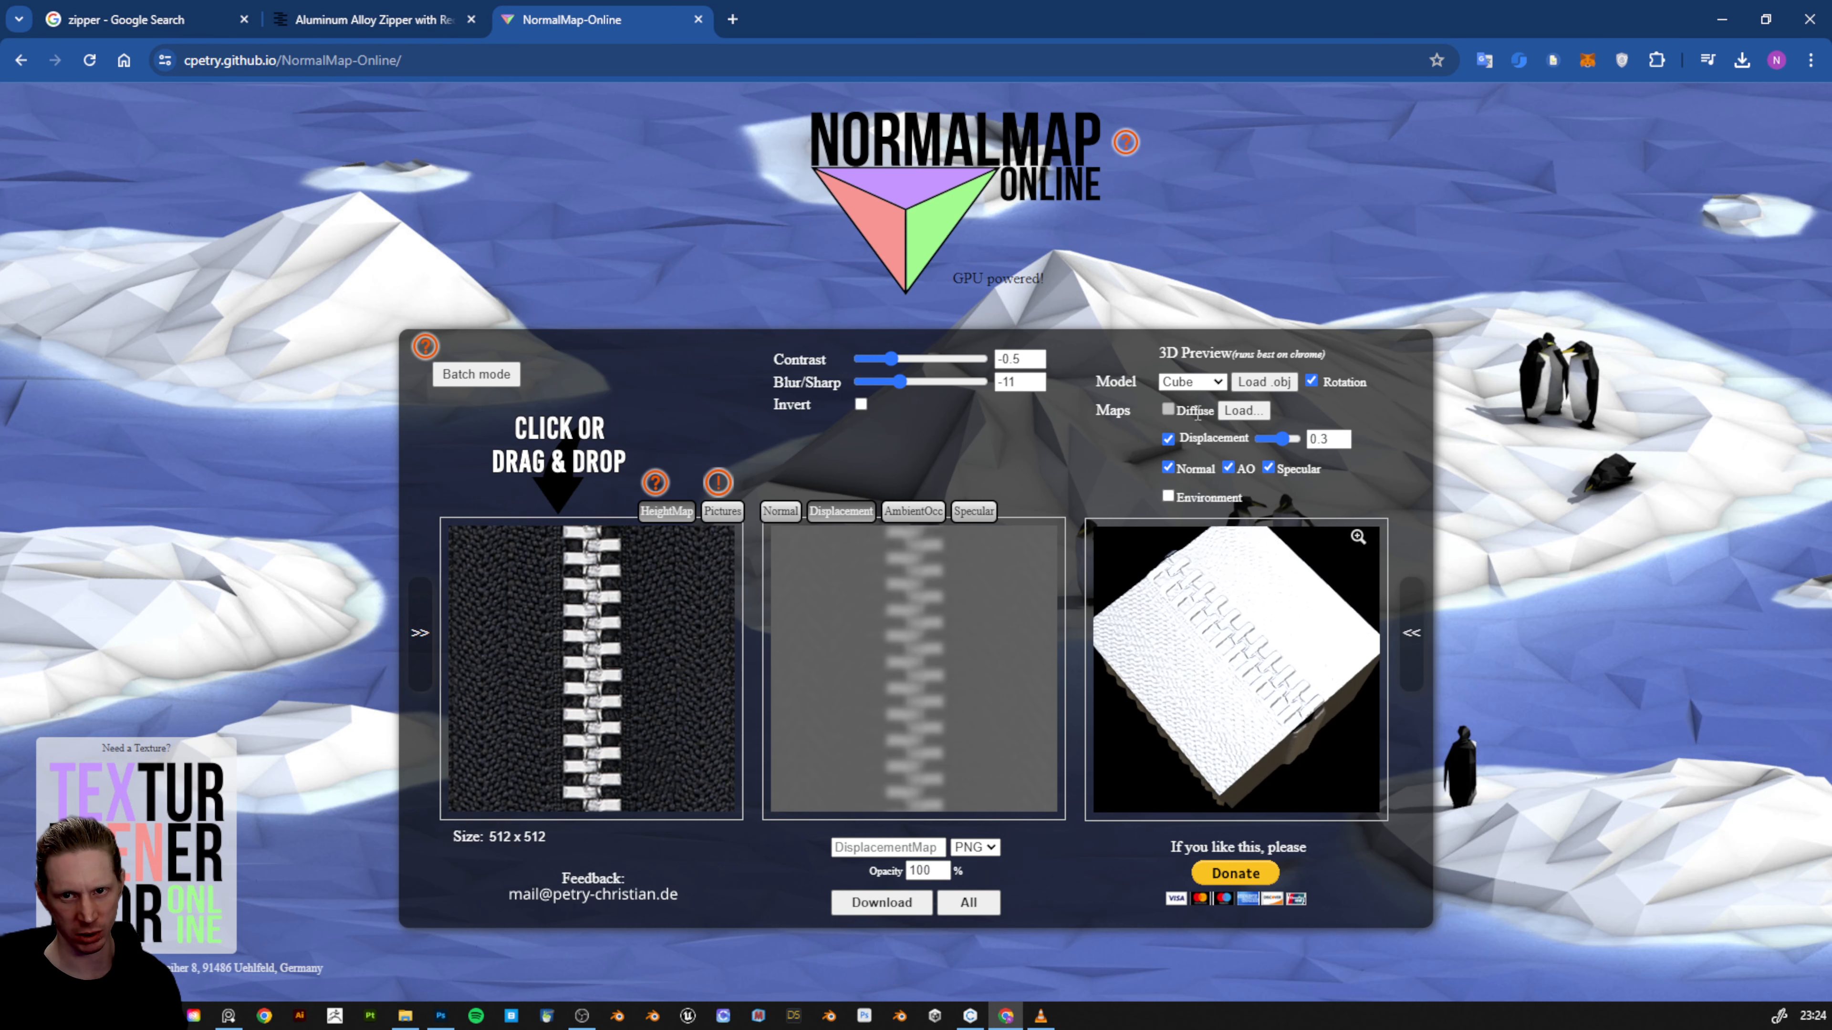
- Load zip2_diffuse.png as the 3D preview's diffuse map and download all the generated maps
left_click(1242, 409)
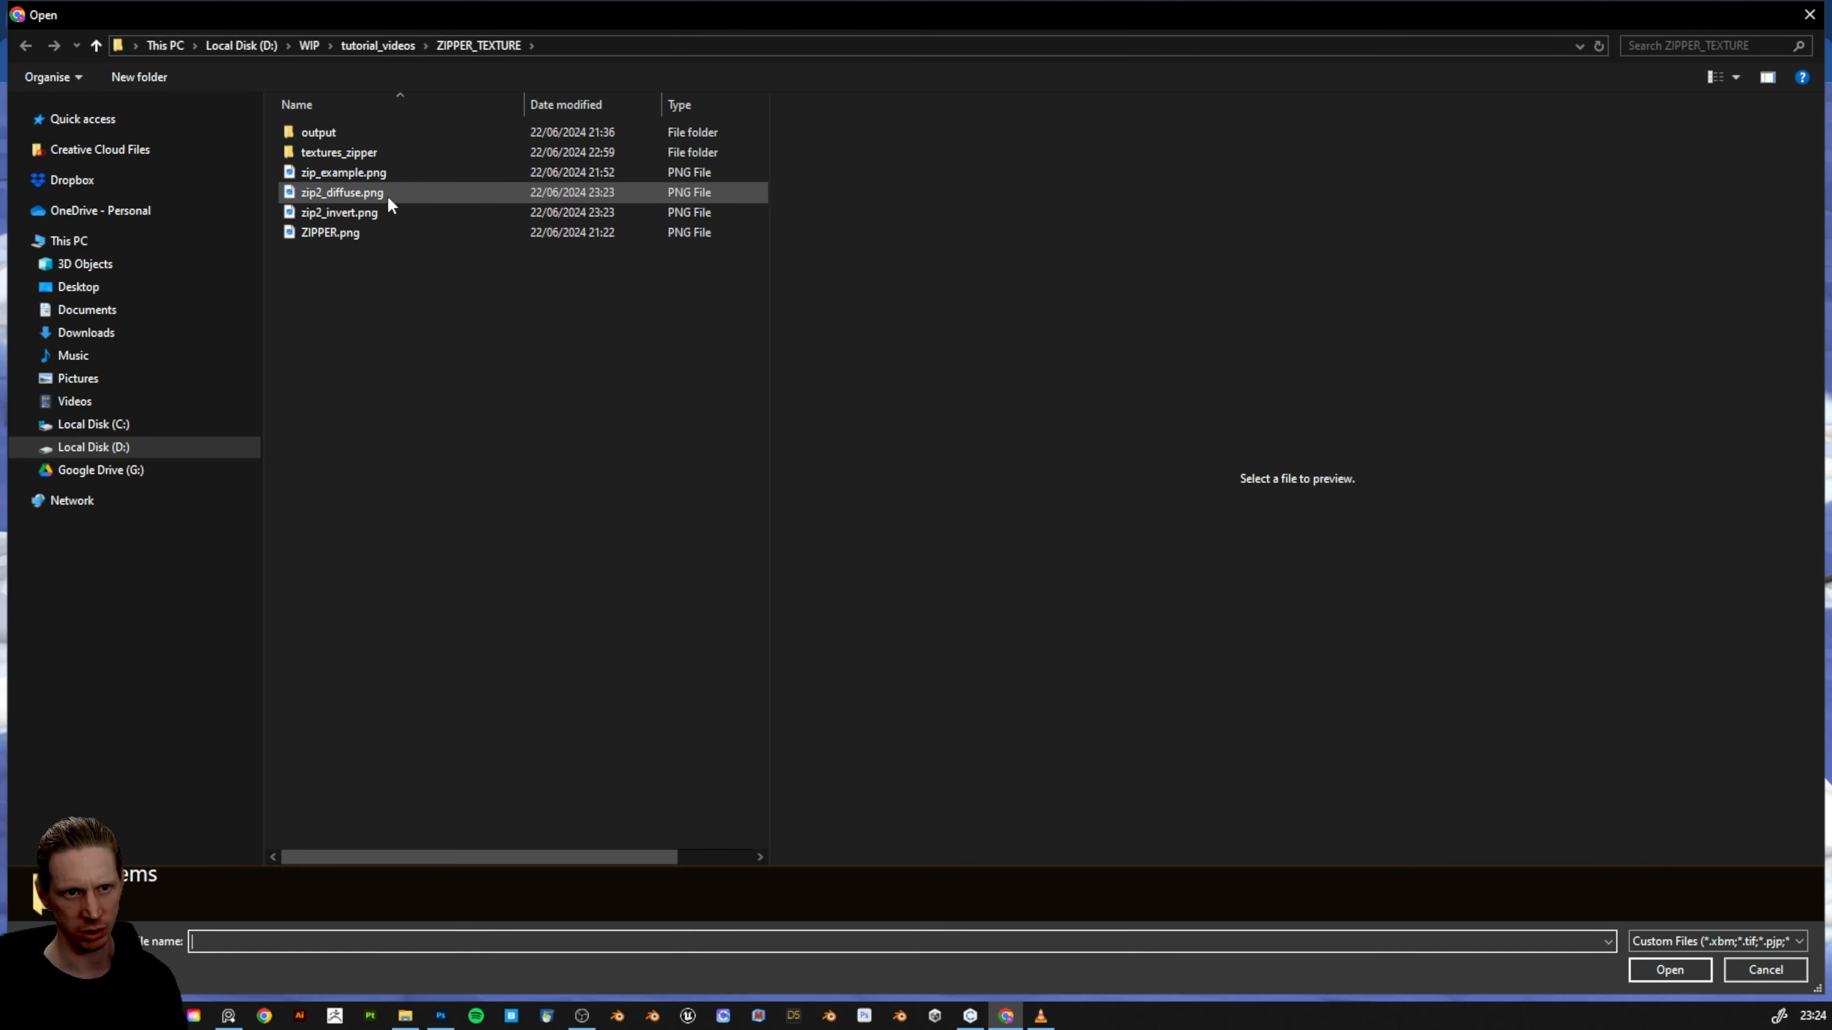
left_click(387, 196)
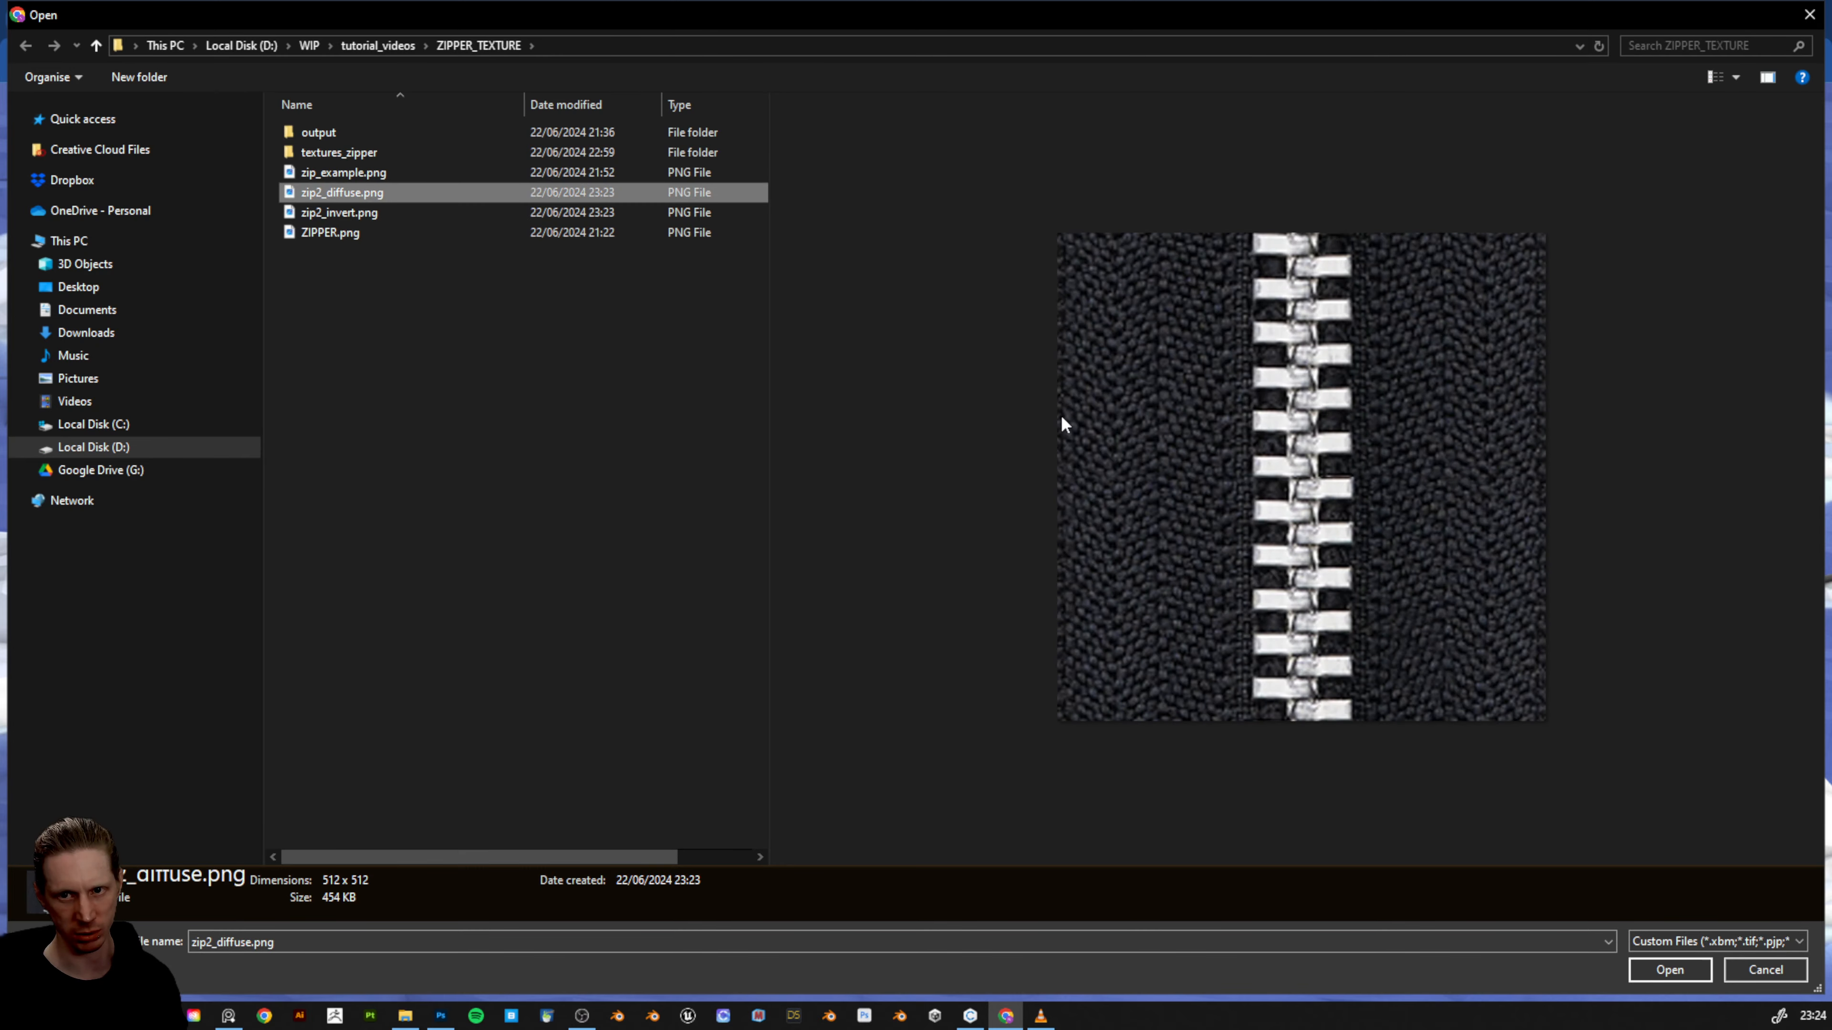
left_click(1662, 969)
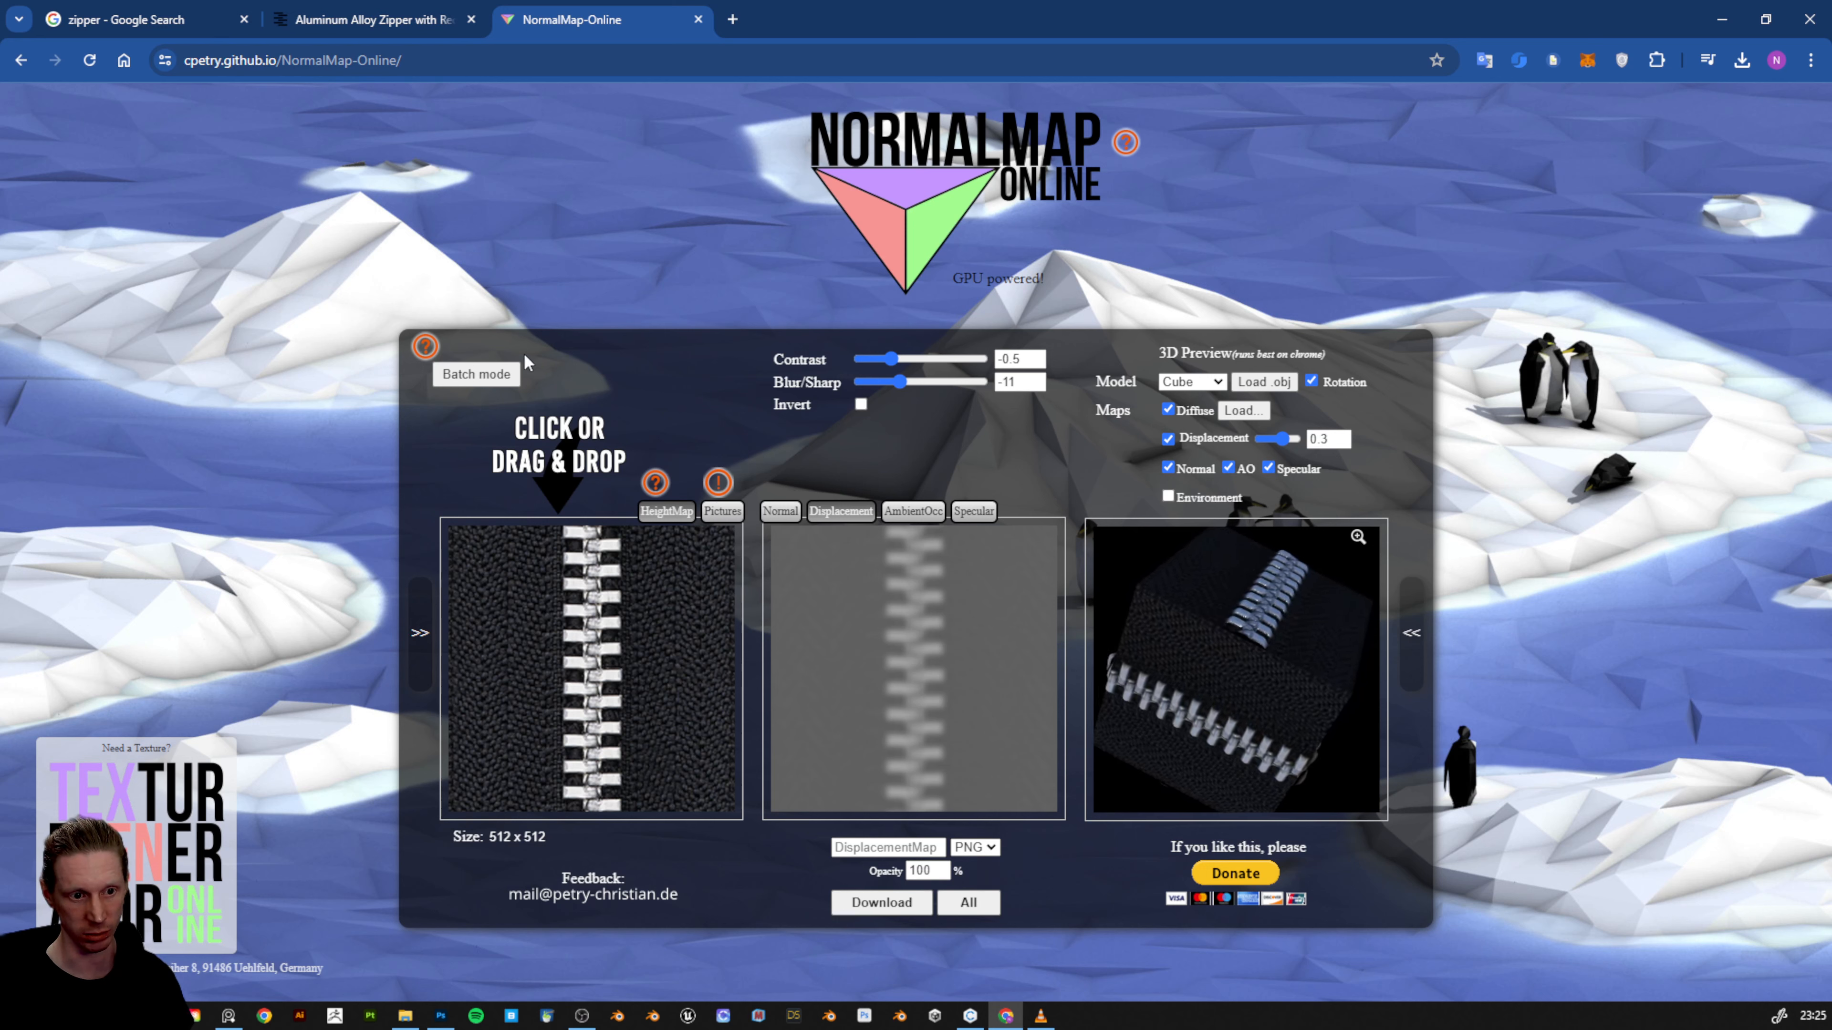
left_click(968, 905)
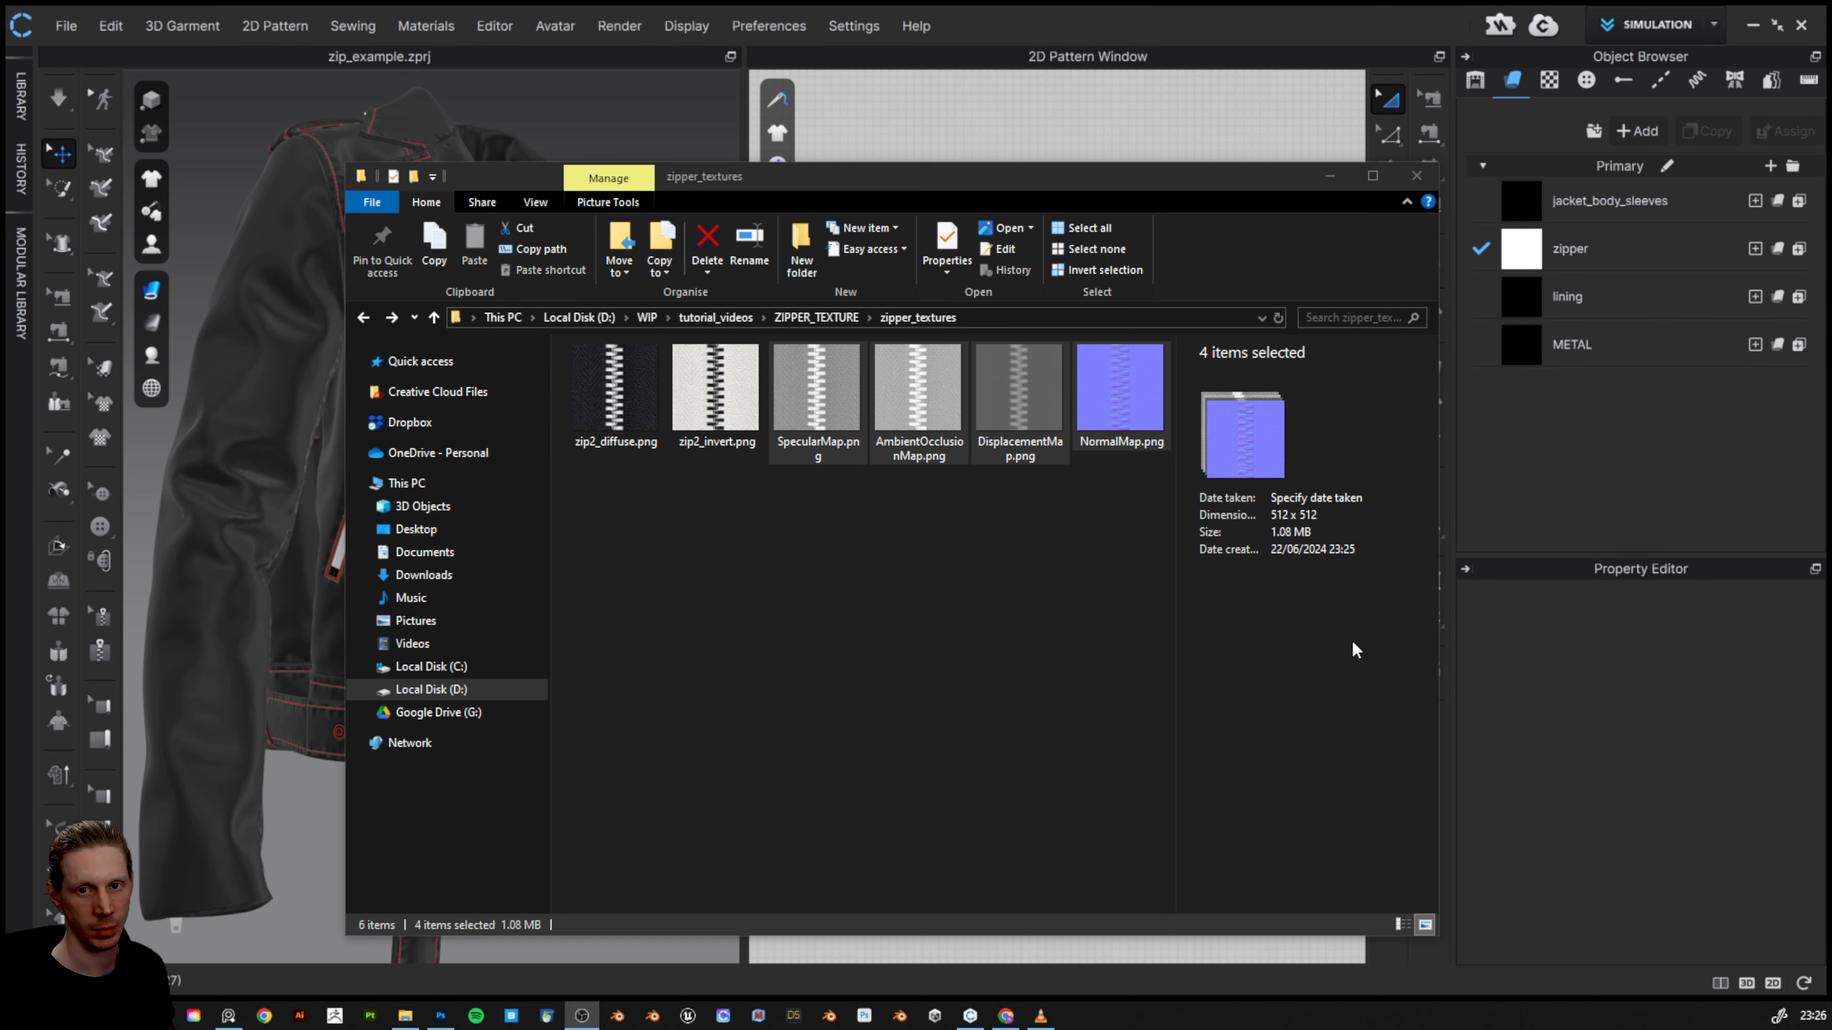
- Select zip2_diffuse.png in the zipper_textures folder and move the folder window aside to uncover the fabric list
left_click(637, 432)
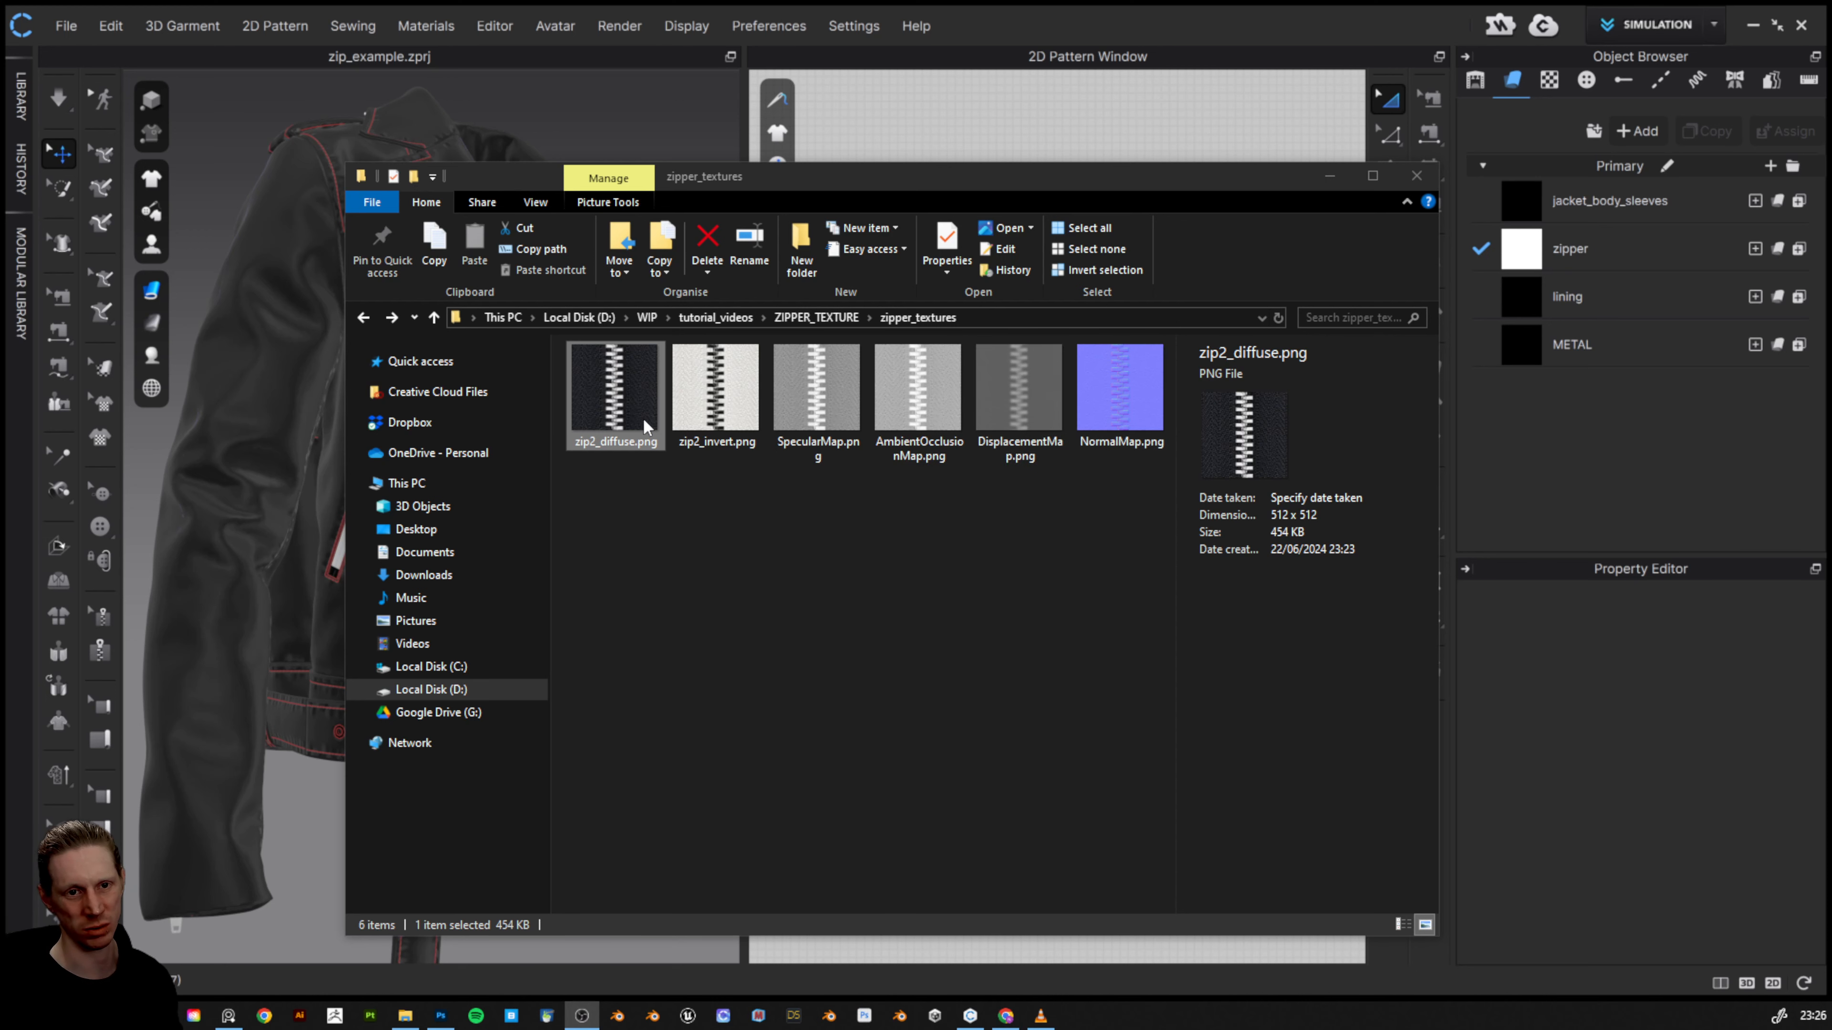
left_click(621, 422)
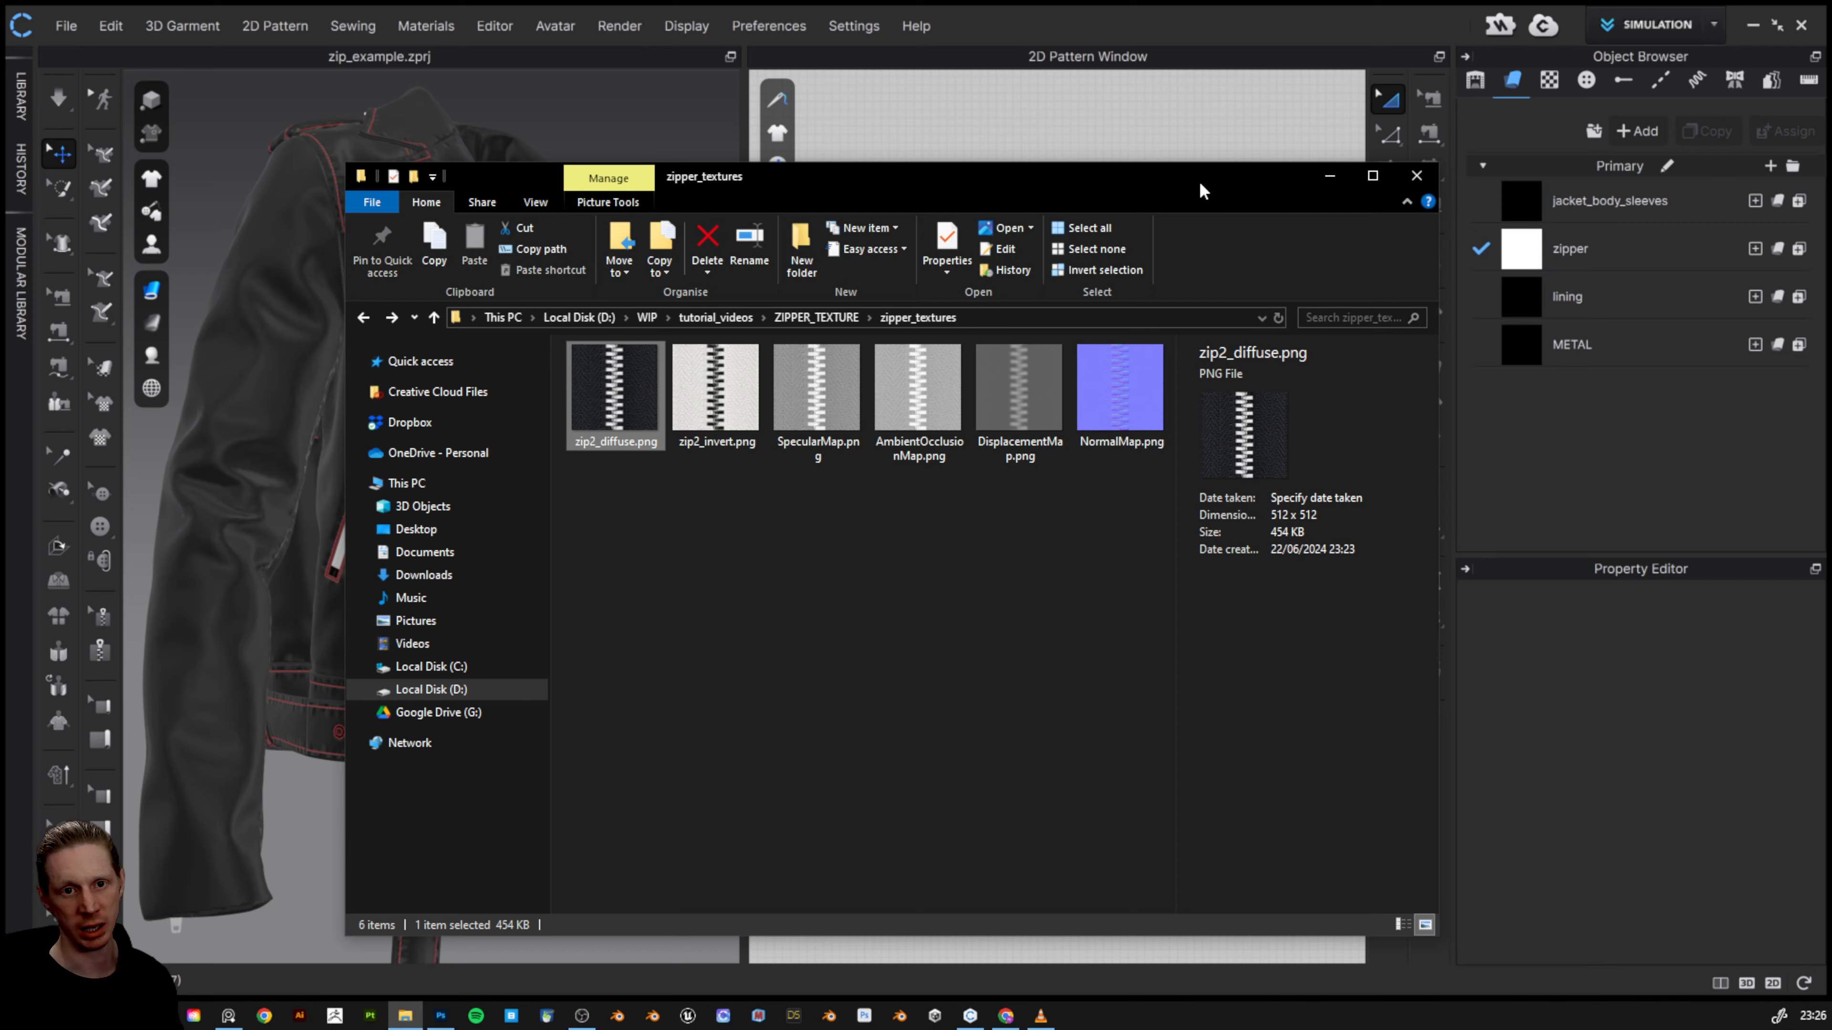
left_click_drag(1201, 190, 1065, 183)
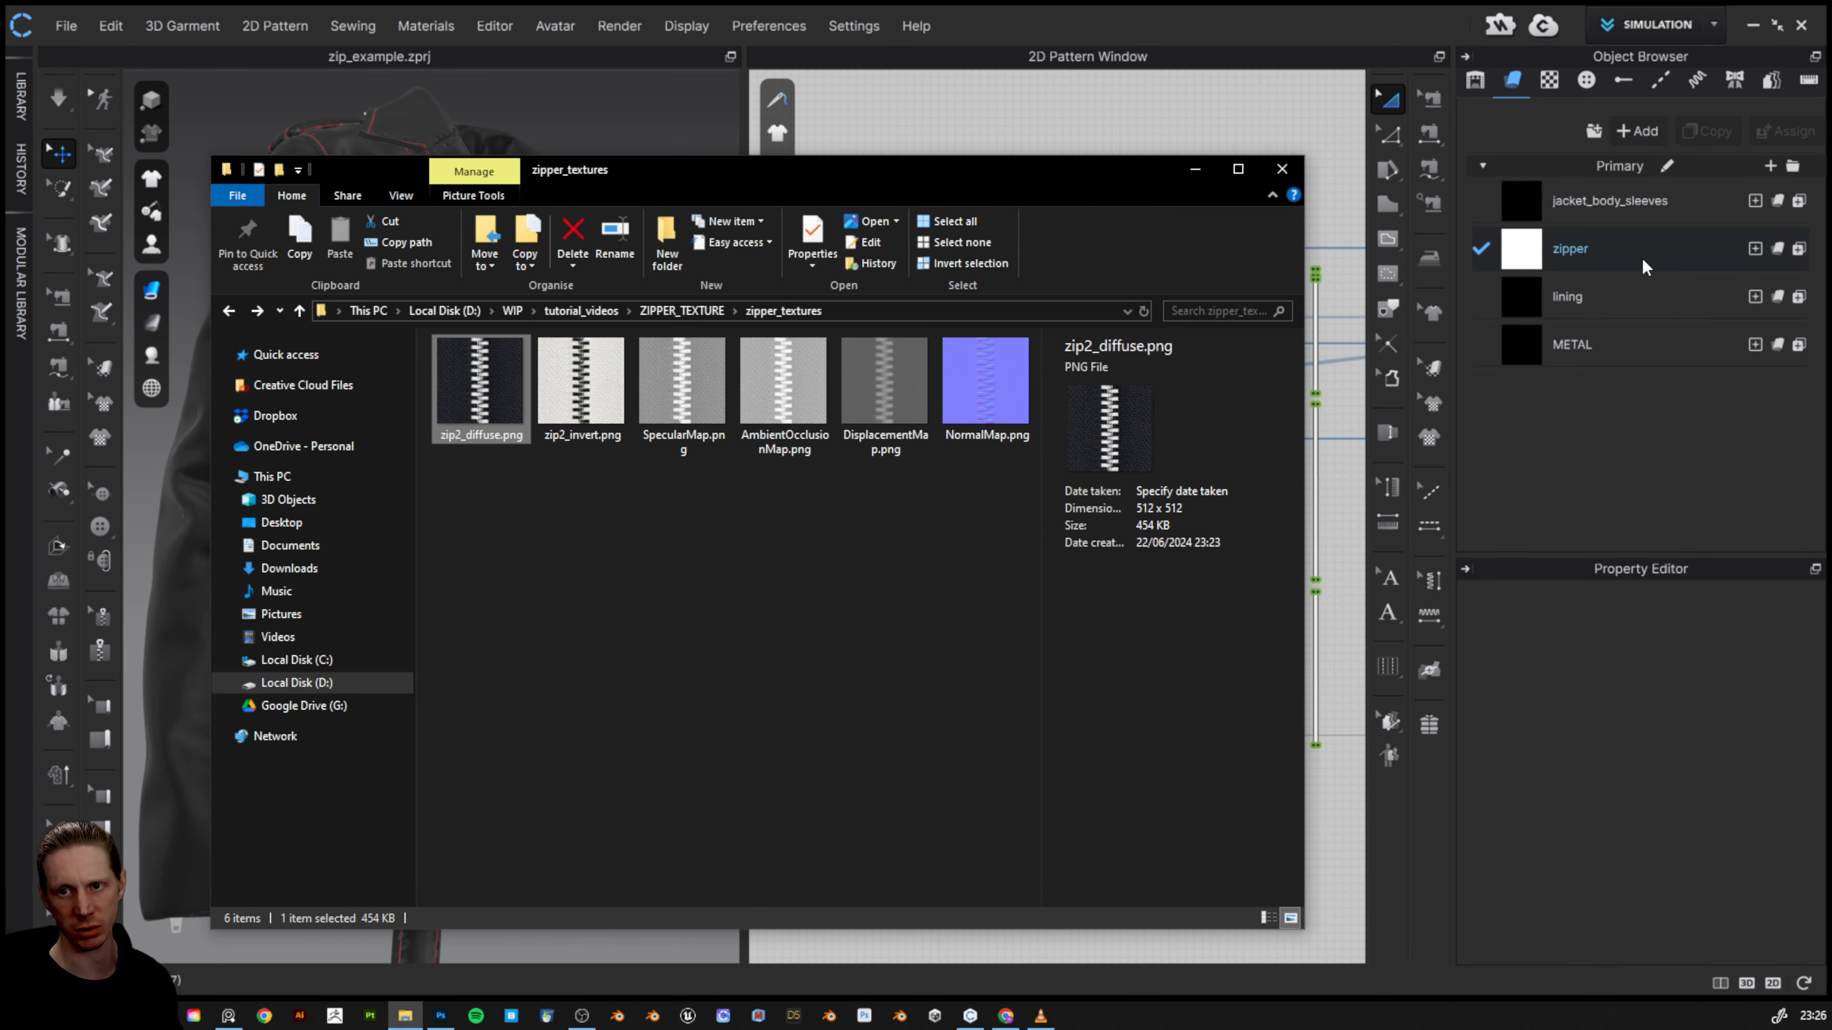
- Switch to CLO and examine the front zipper tape and the slanted pocket zipper on the 3D jacket
left_click(1153, 119)
left_click_drag(643, 448, 495, 552)
left_click(482, 516)
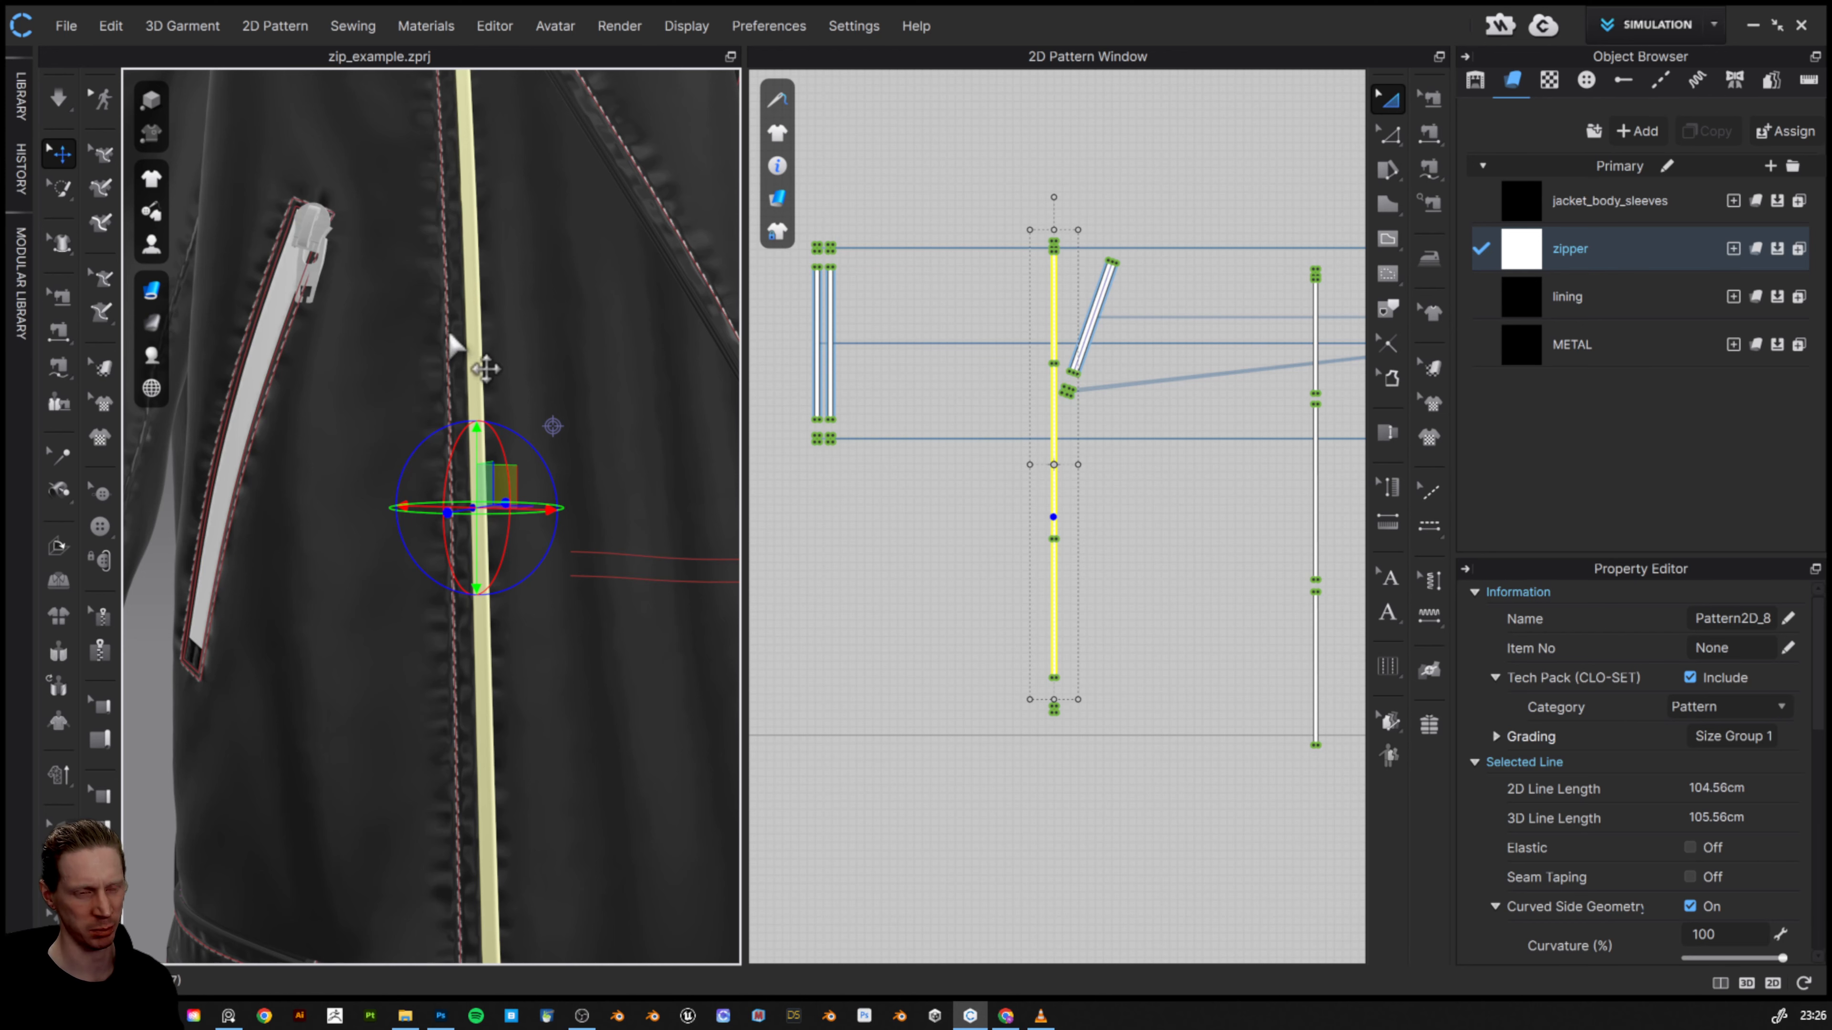
scroll(471, 412, "up", 3)
scroll(472, 411, "down", 4)
scroll(490, 392, "down", 3)
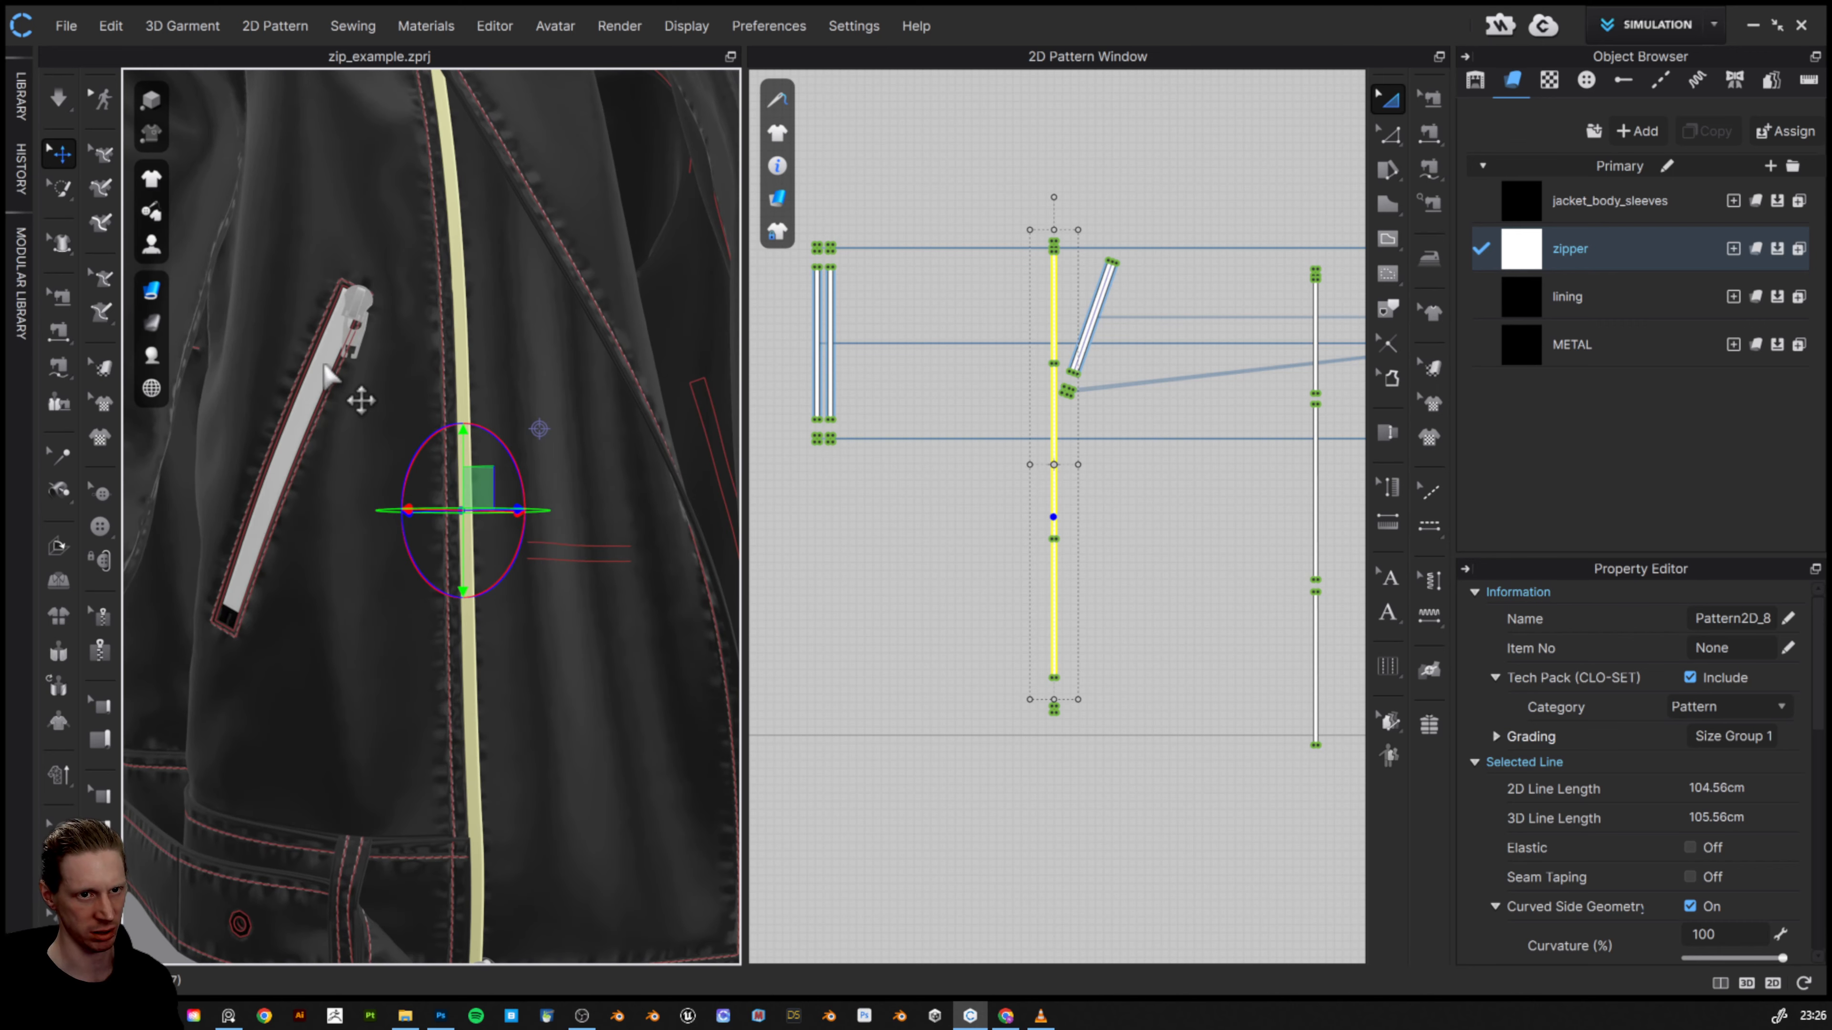
left_click(337, 342)
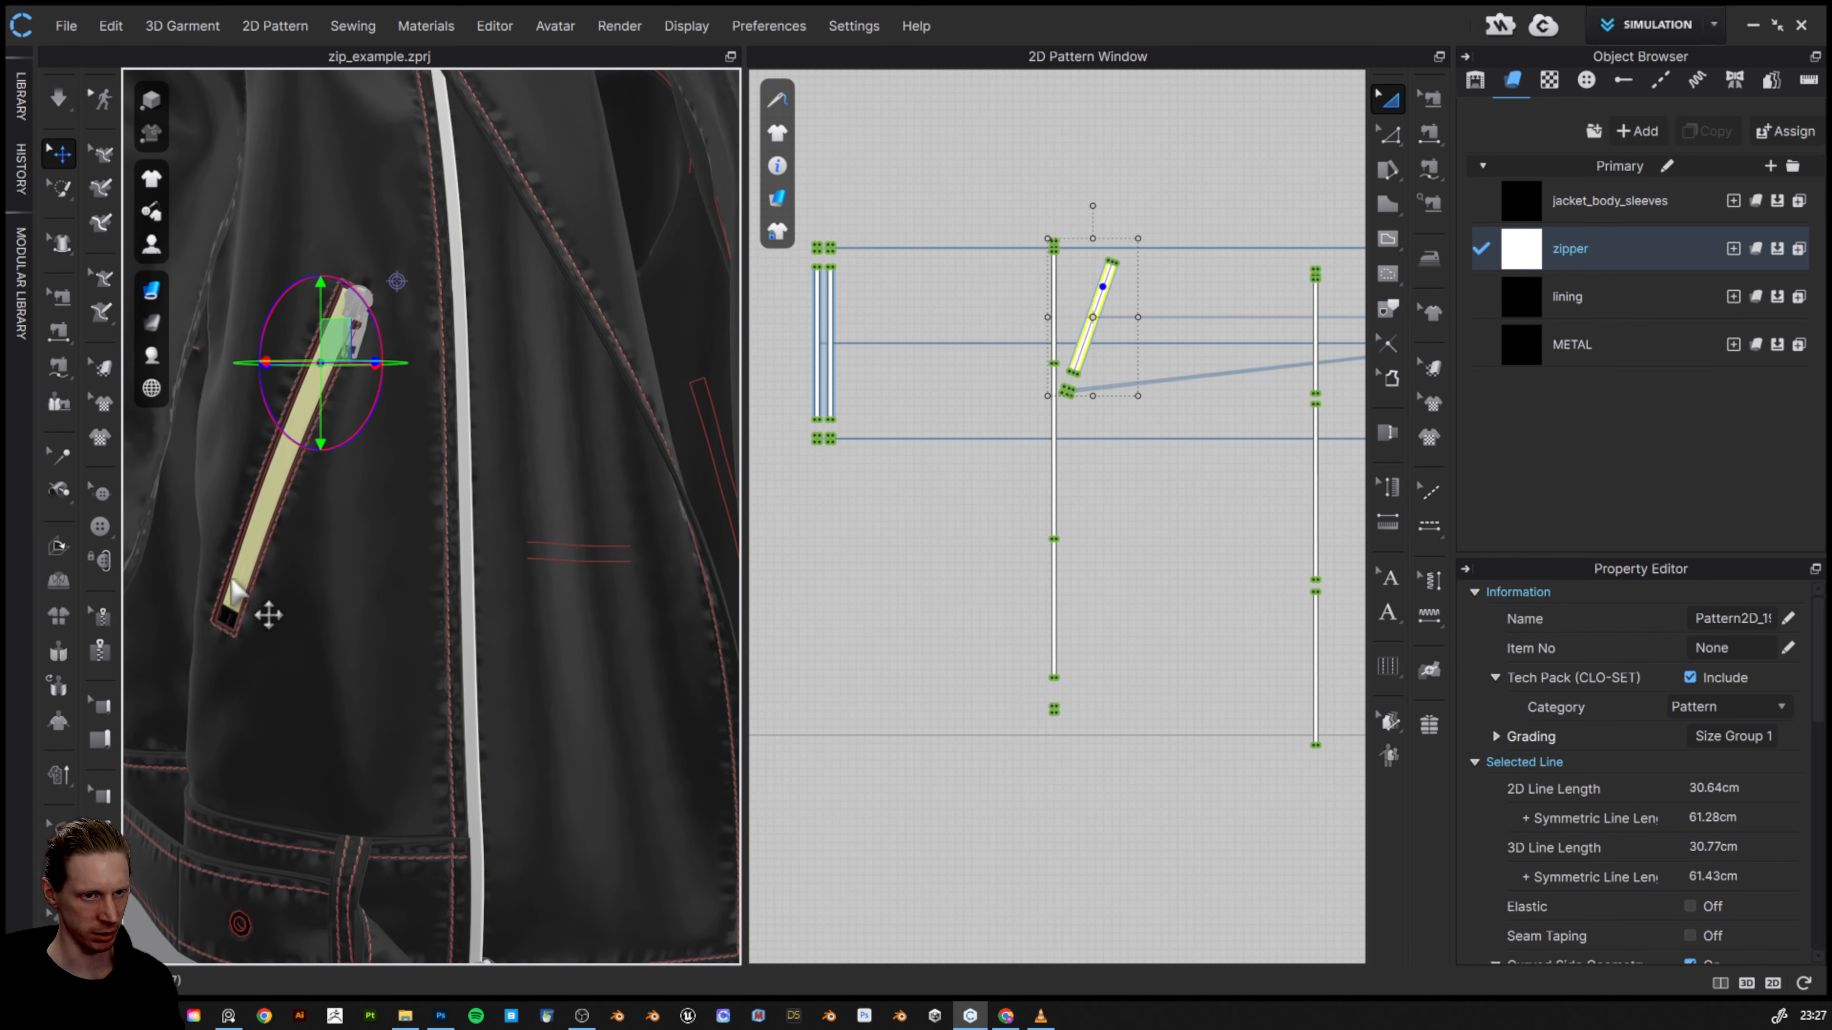
left_click_drag(586, 546, 505, 576)
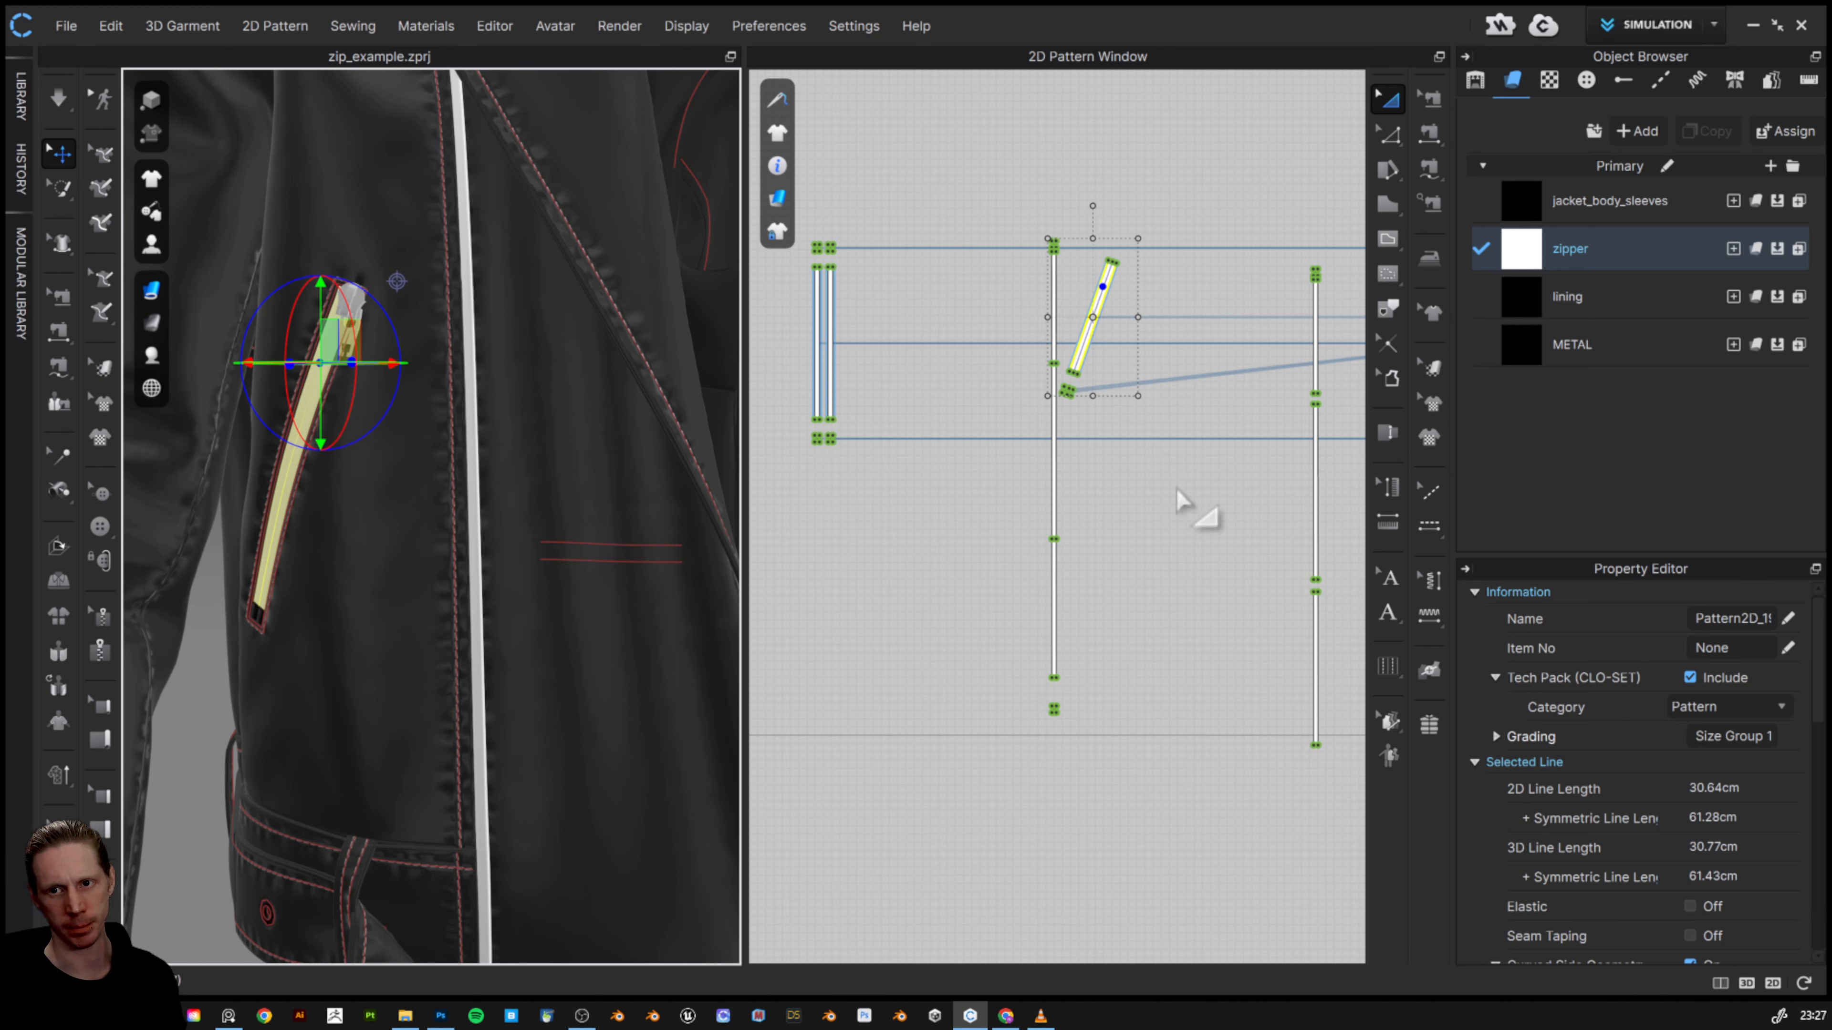
- Load zip2_diffuse.png from the zipper_textures folder as the texture of the zipper fabric
left_click(1729, 250)
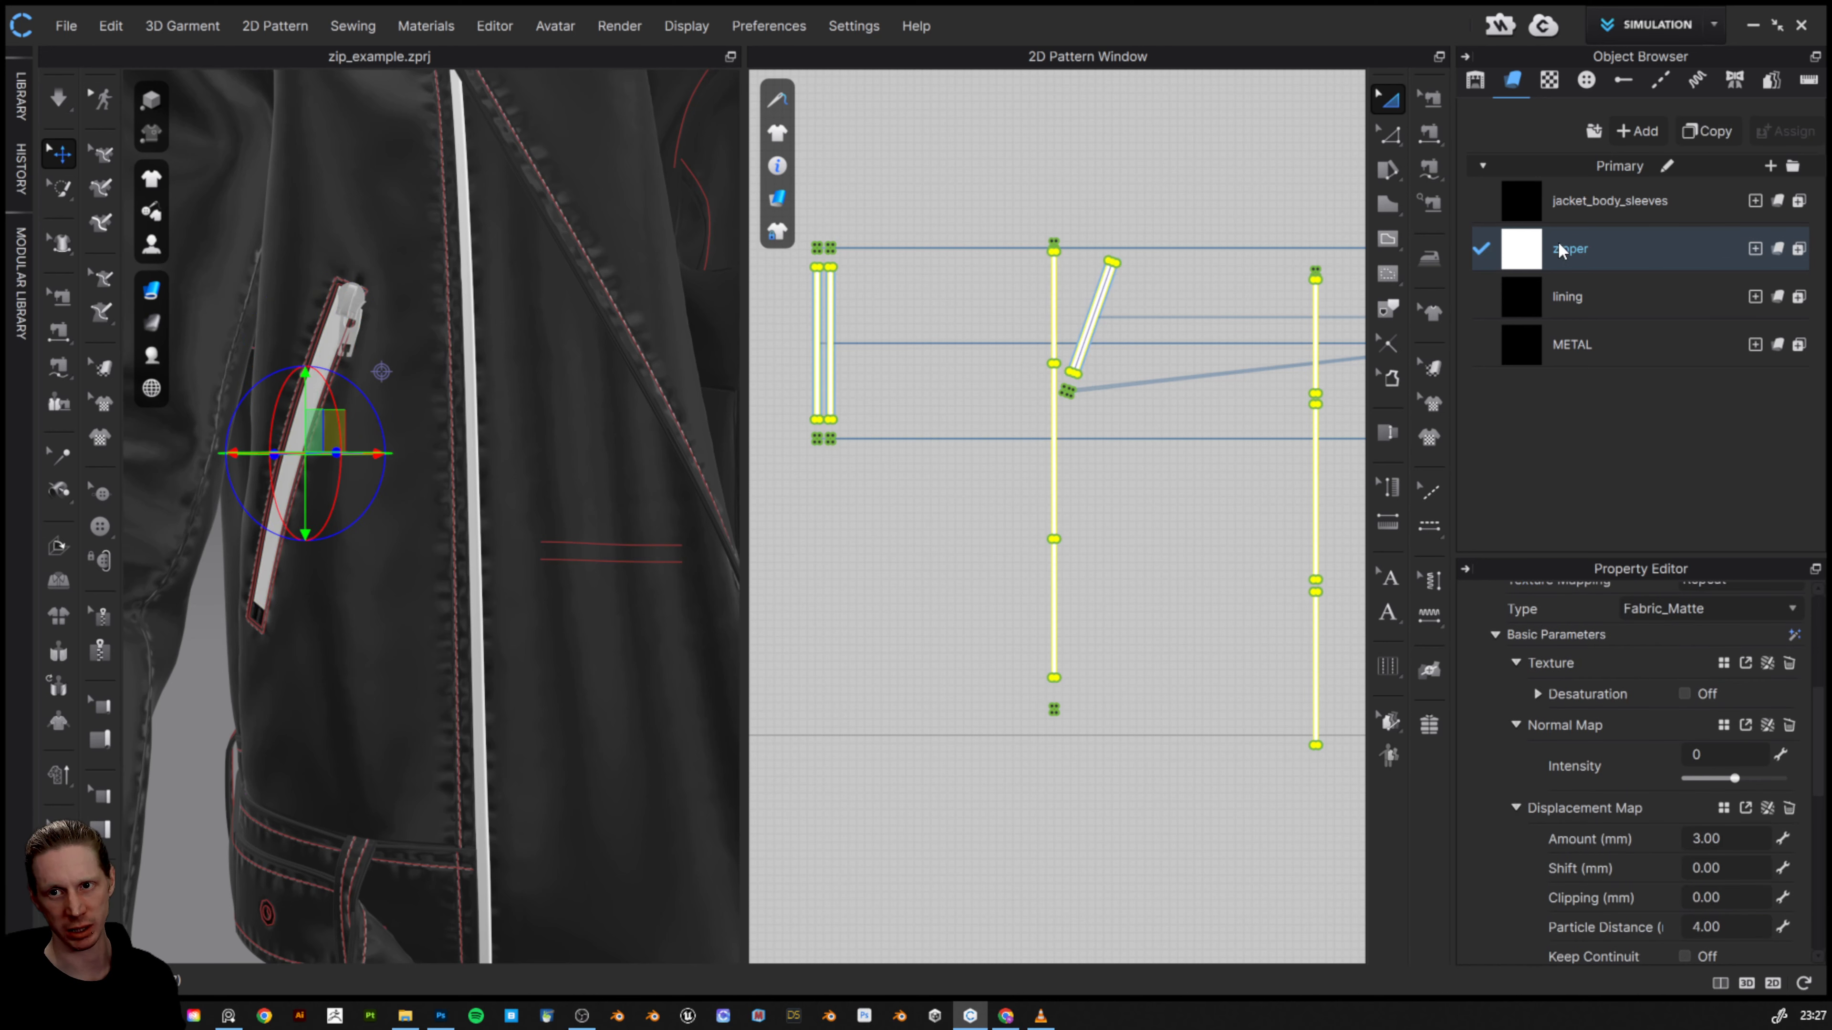
scroll(1628, 765, "up", 3)
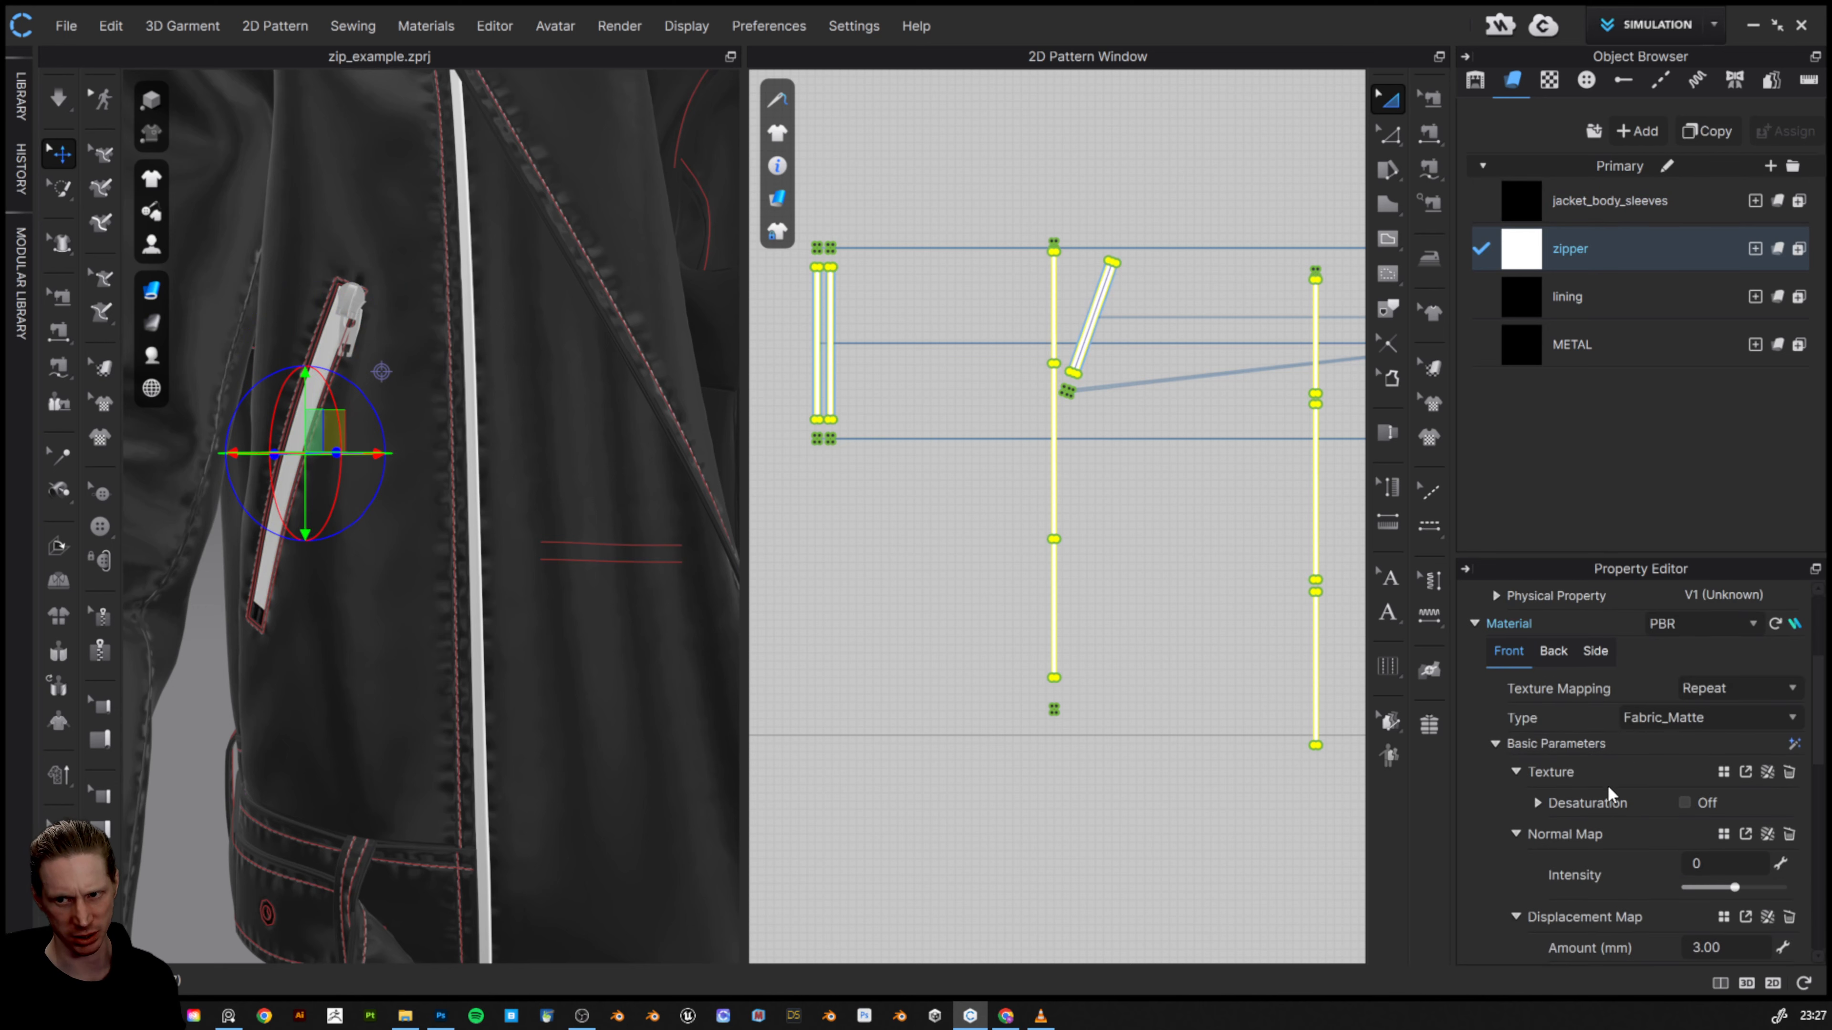
left_click(404, 1018)
left_click_drag(860, 170, 754, 149)
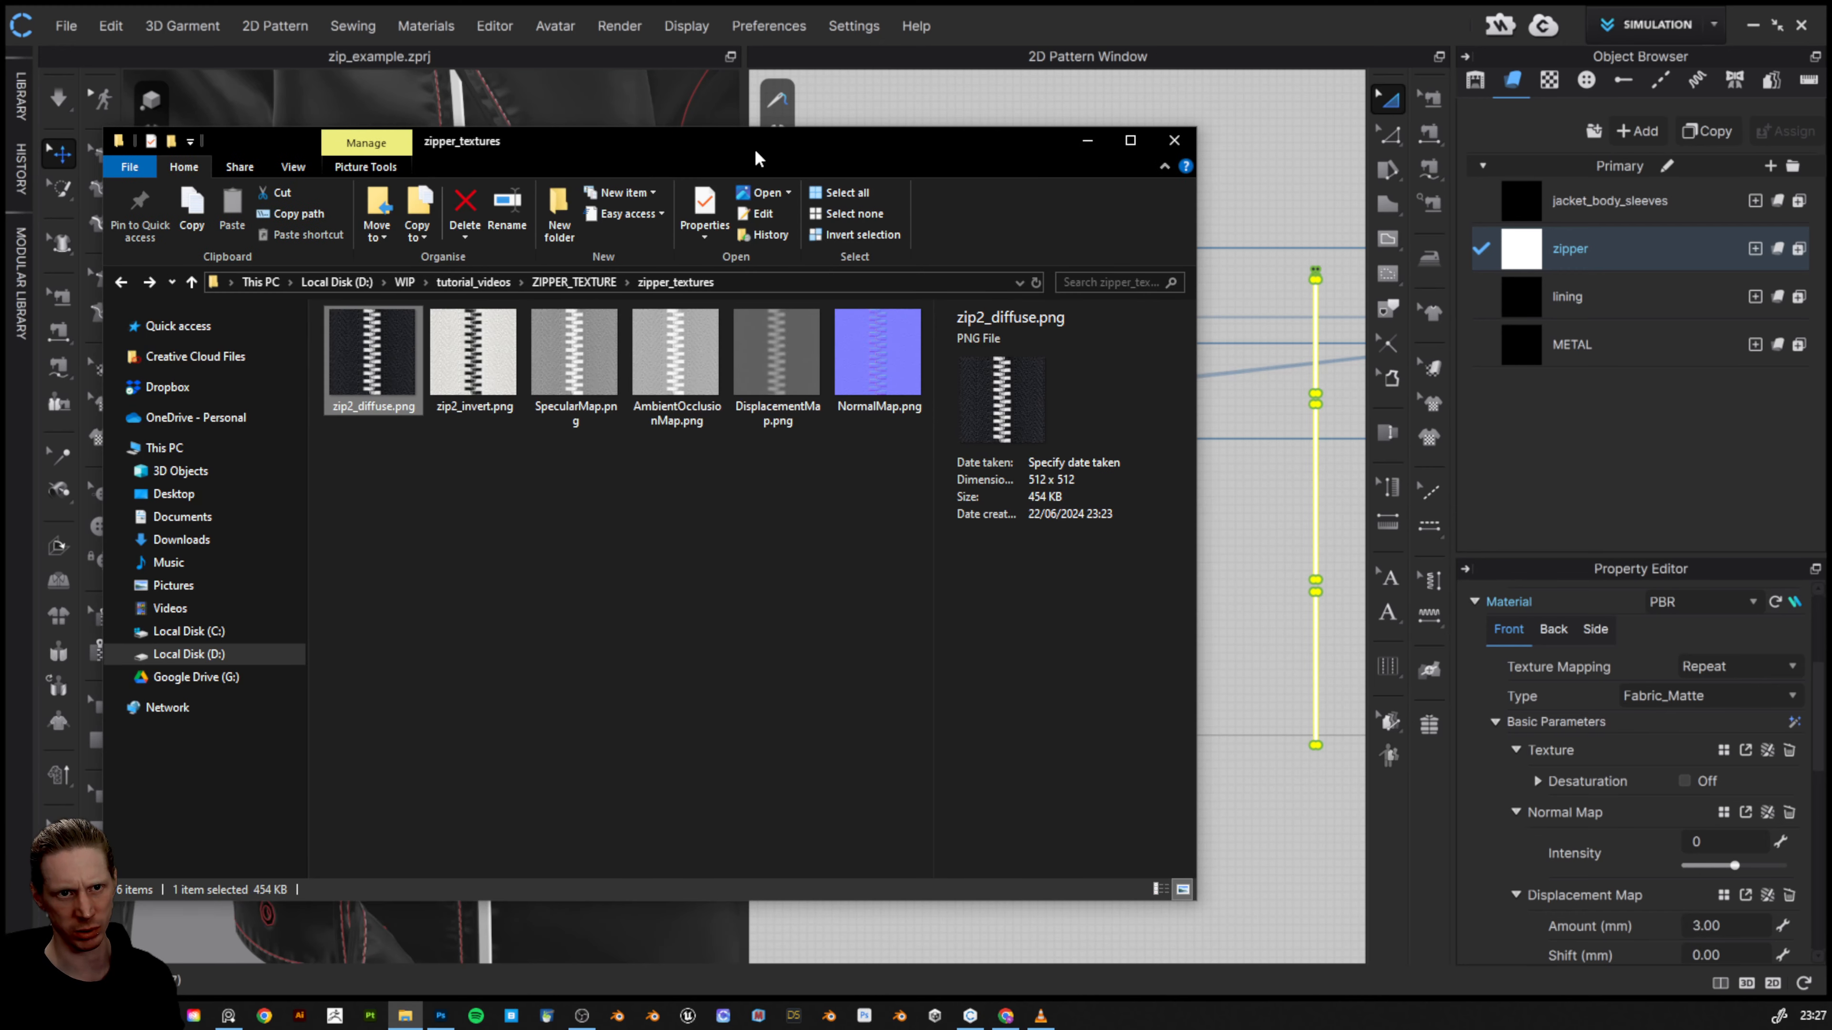
scroll(1653, 794, "up", 1)
scroll(1712, 726, "down", 3)
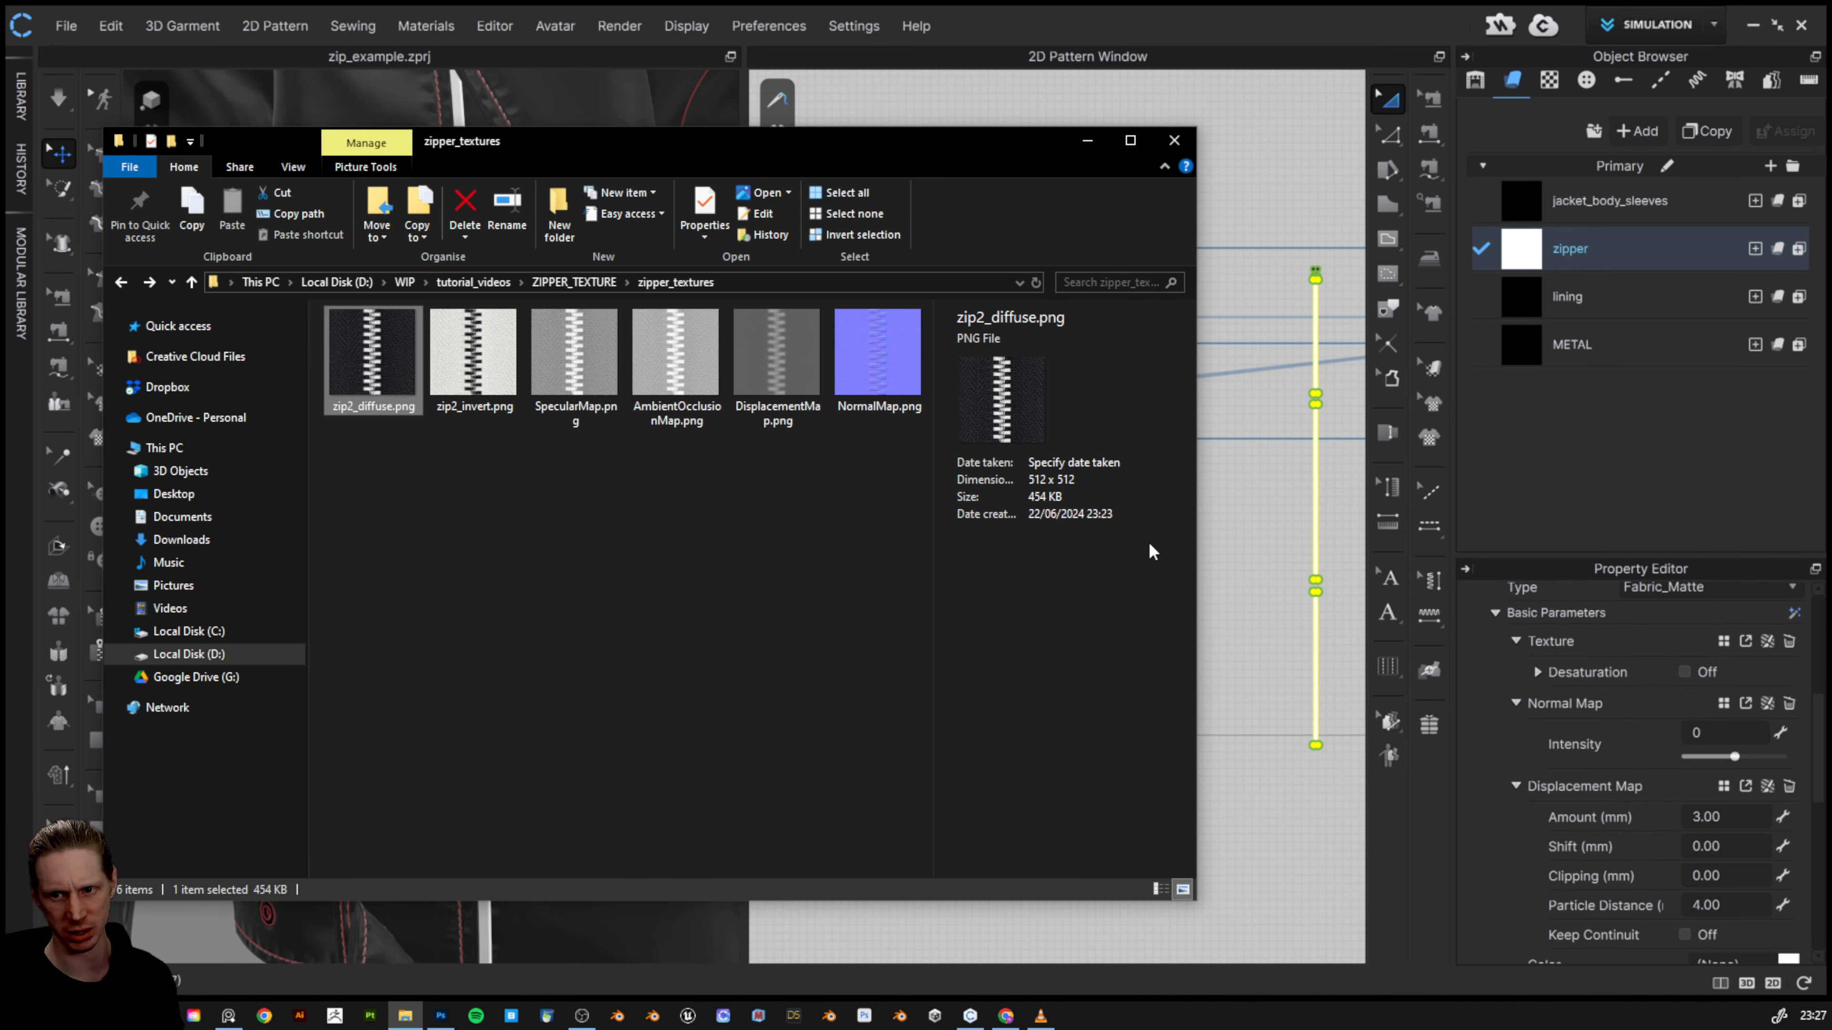
left_click_drag(368, 361, 1629, 642)
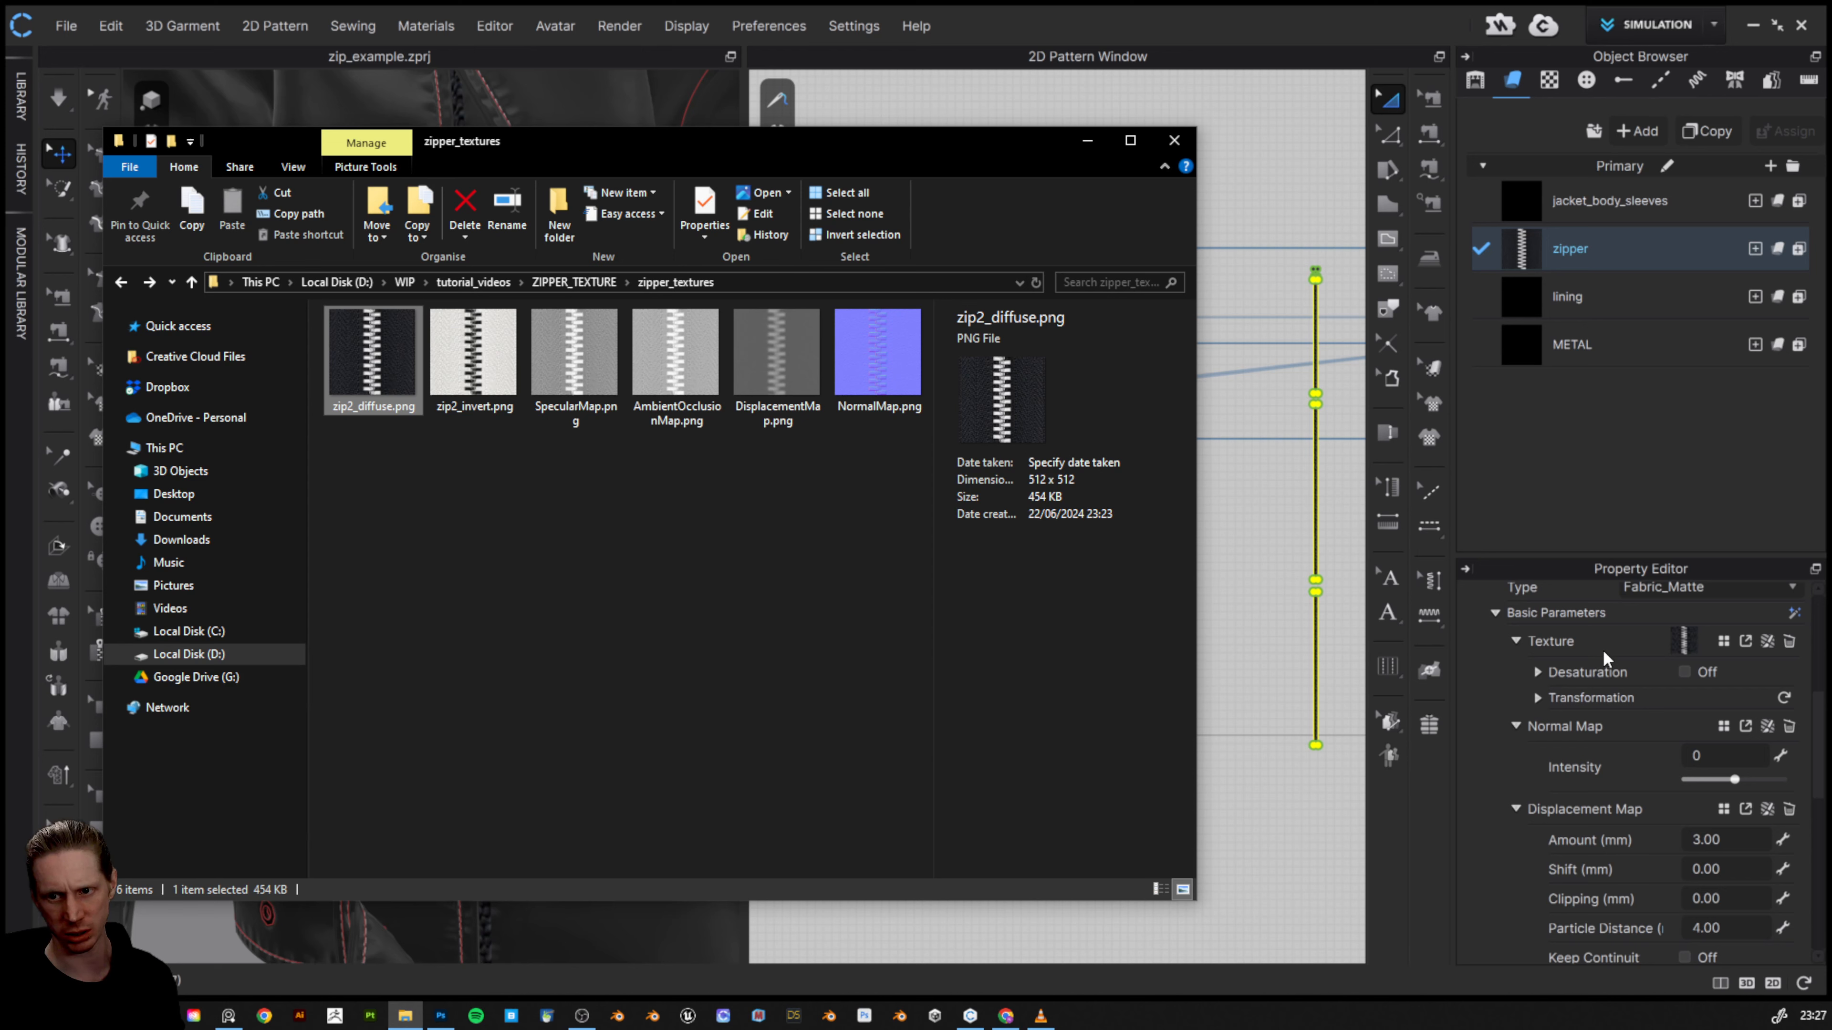
- Load NormalMap.png as the zipper fabric's normal map and zip2_diffuse.png as its metalness map
scroll(1596, 702, "down", 1)
left_click_drag(878, 353, 1643, 678)
scroll(1645, 722, "down", 10)
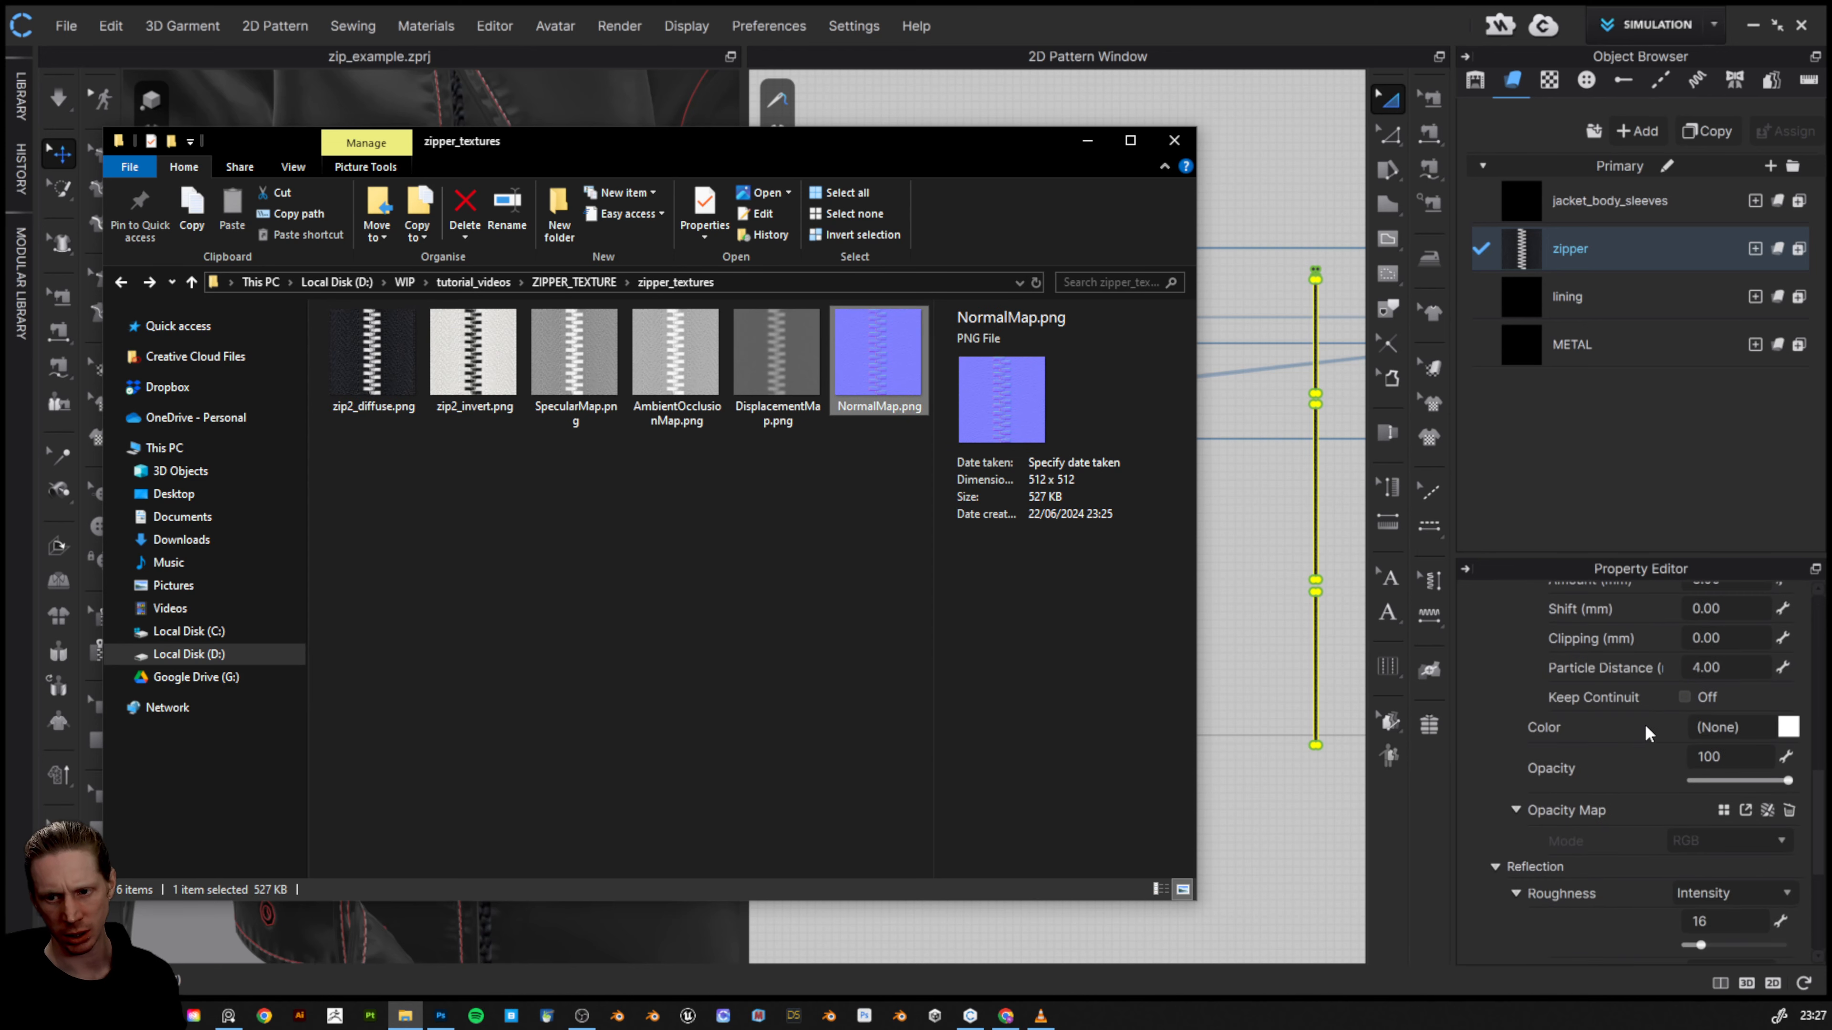
scroll(1644, 725, "down", 1)
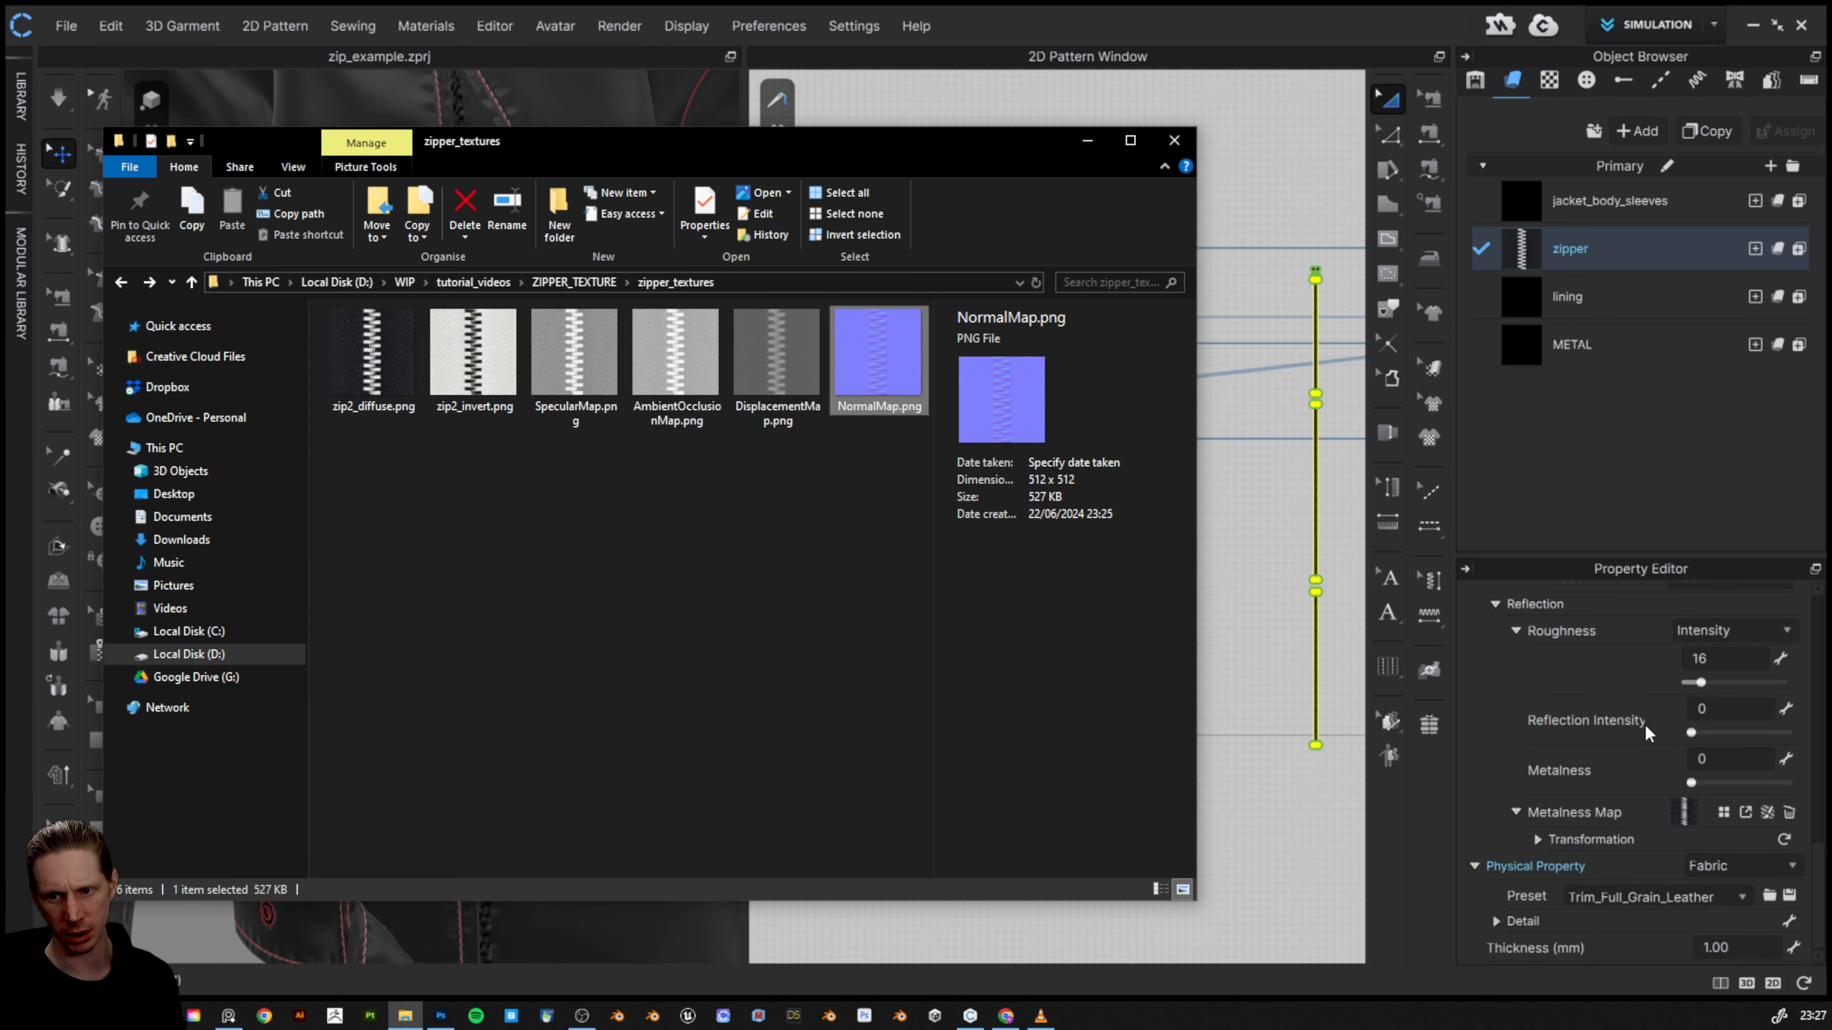
left_click_drag(361, 352, 1680, 813)
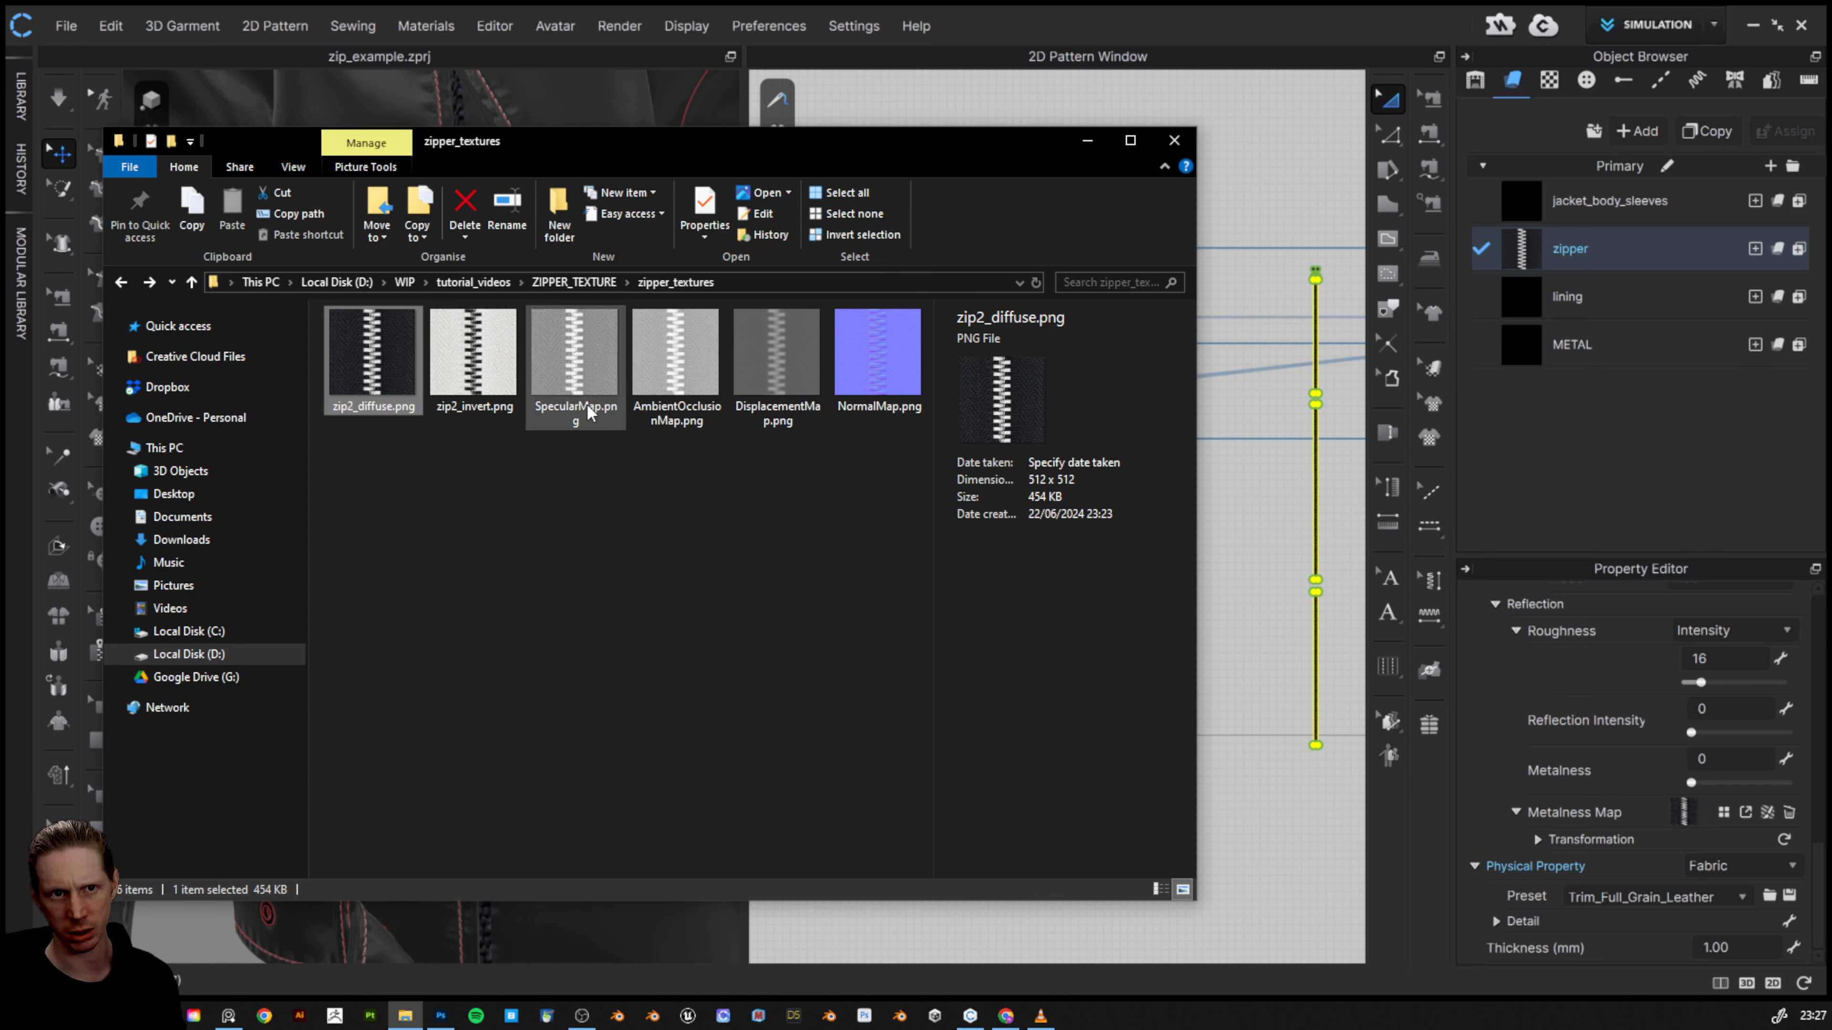
- Set the zipper fabric's roughness intensity to 17
scroll(1643, 833, "up", 4)
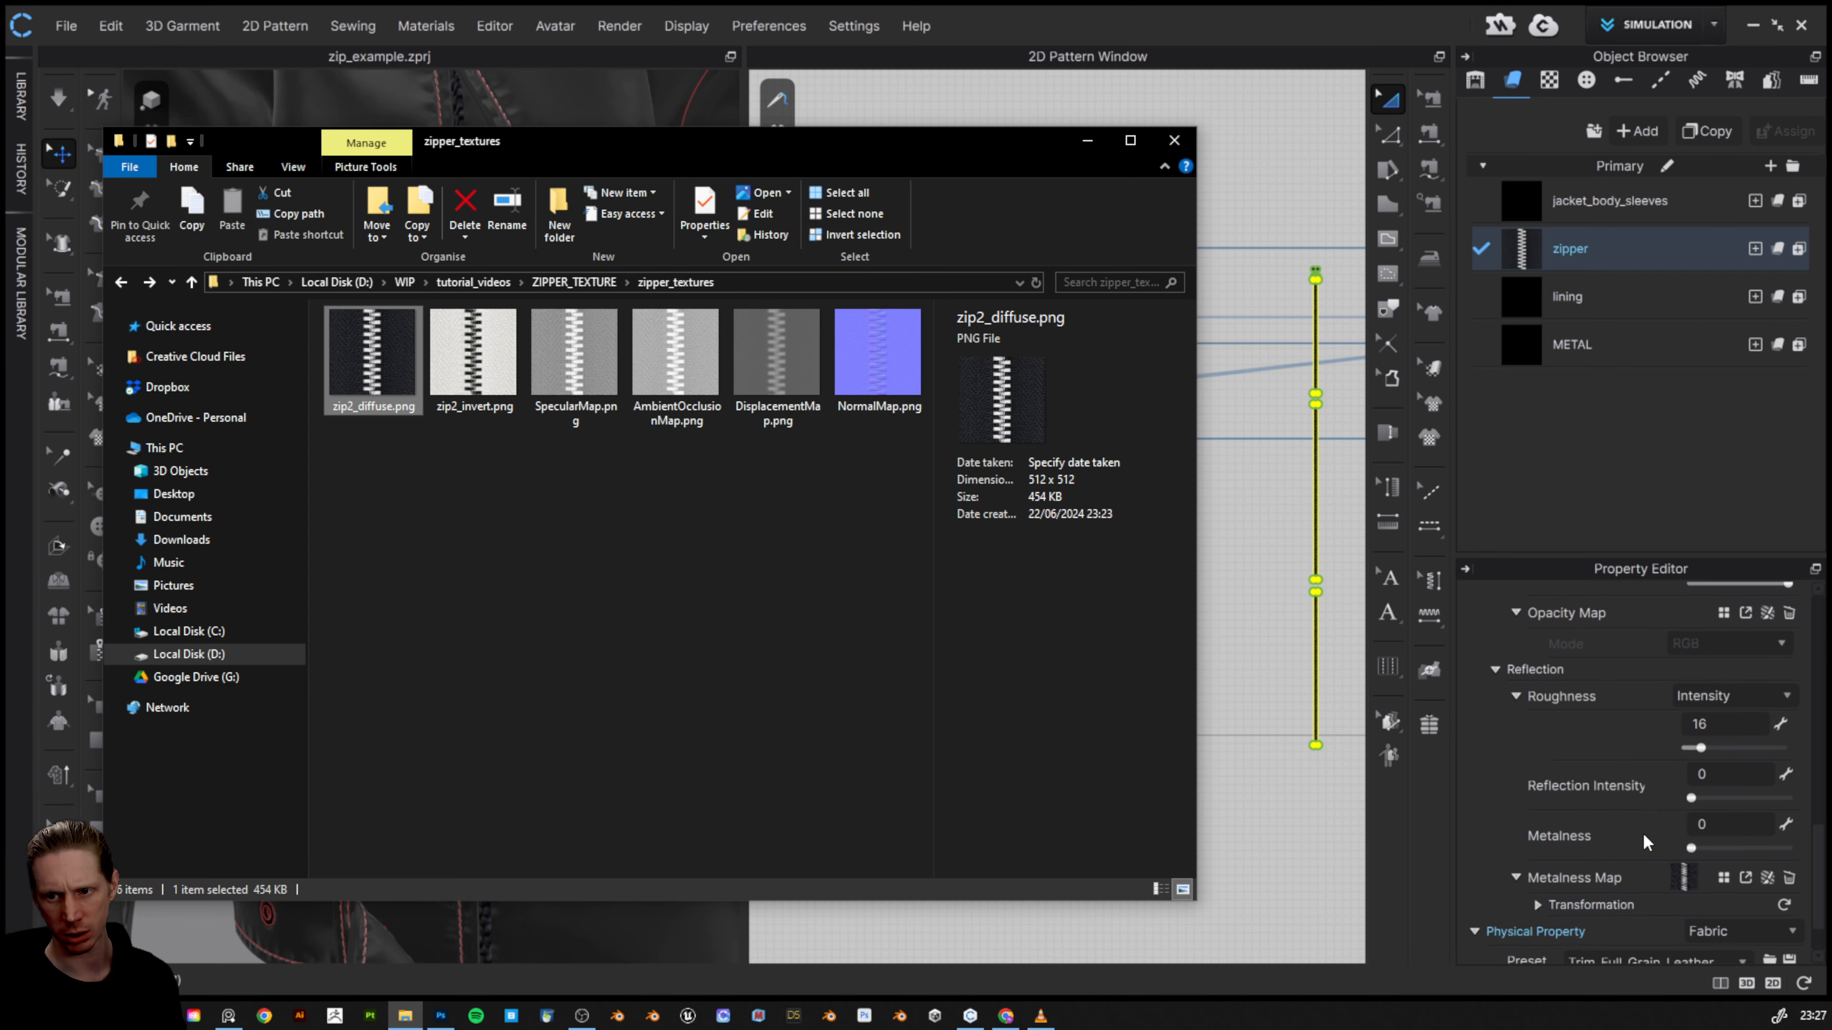
scroll(1642, 834, "down", 3)
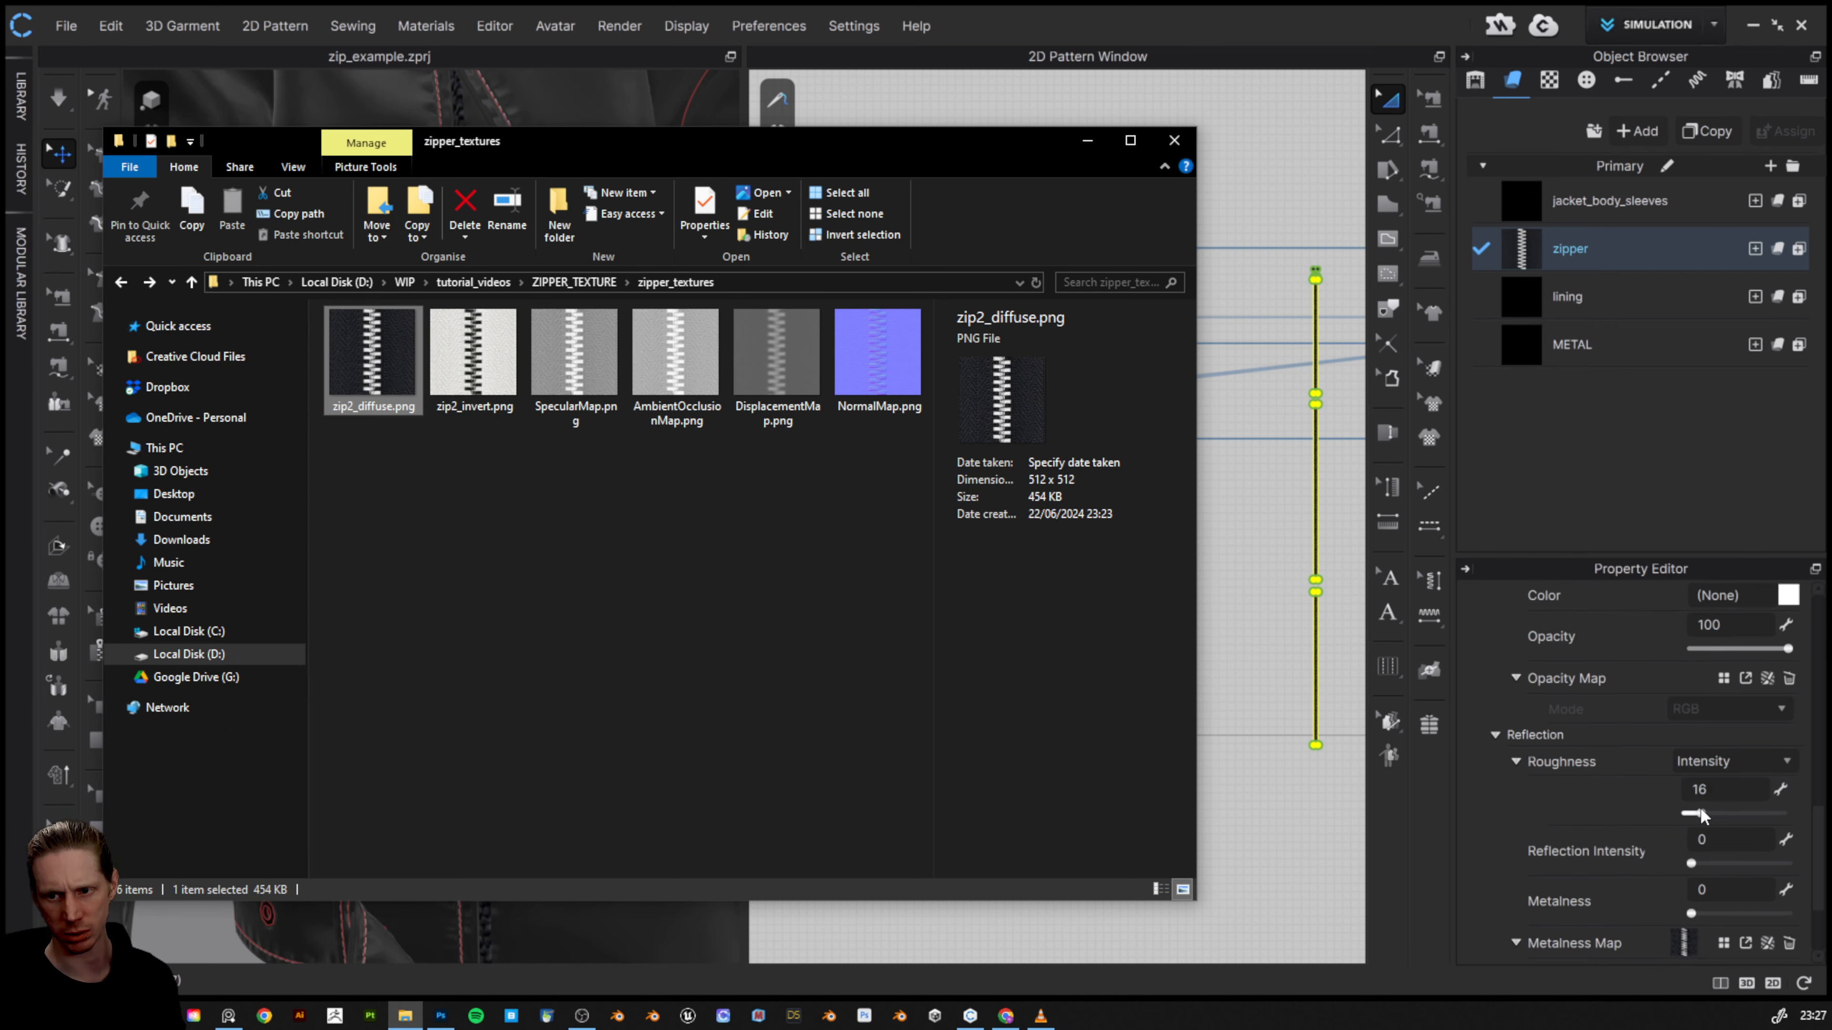
left_click_drag(1700, 812, 1692, 812)
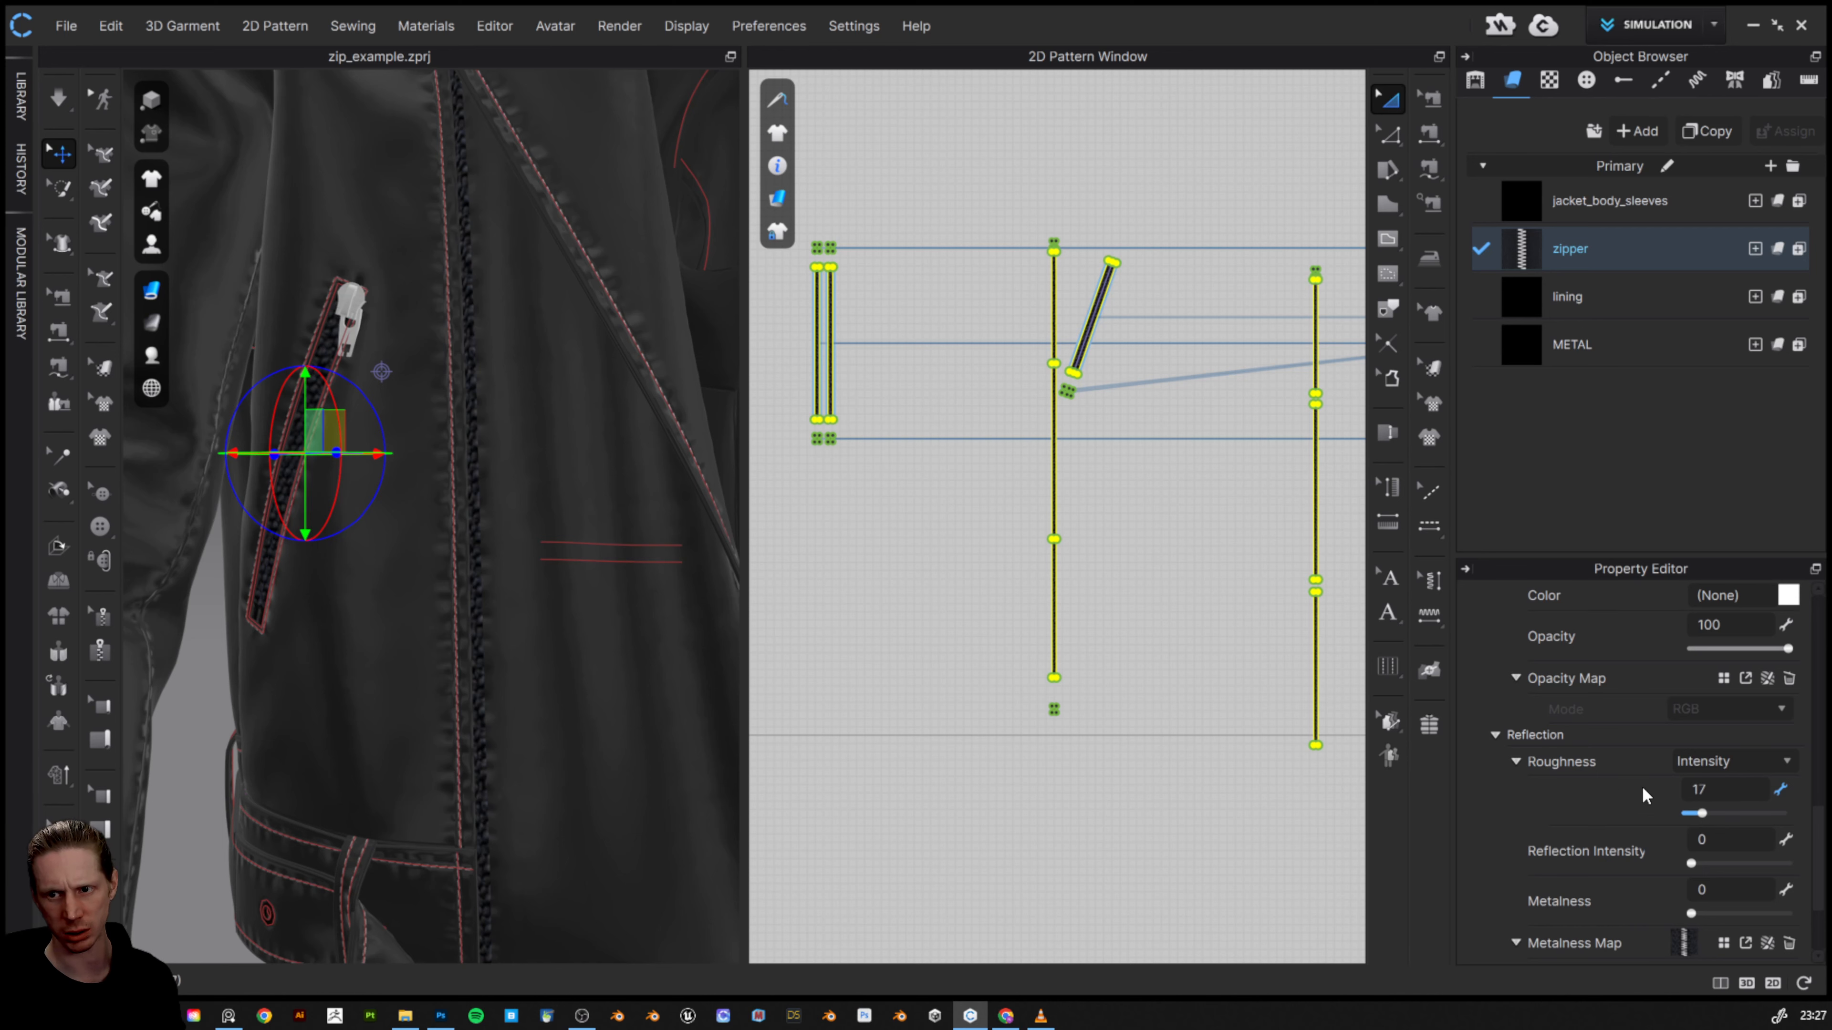
scroll(1641, 786, "up", 8)
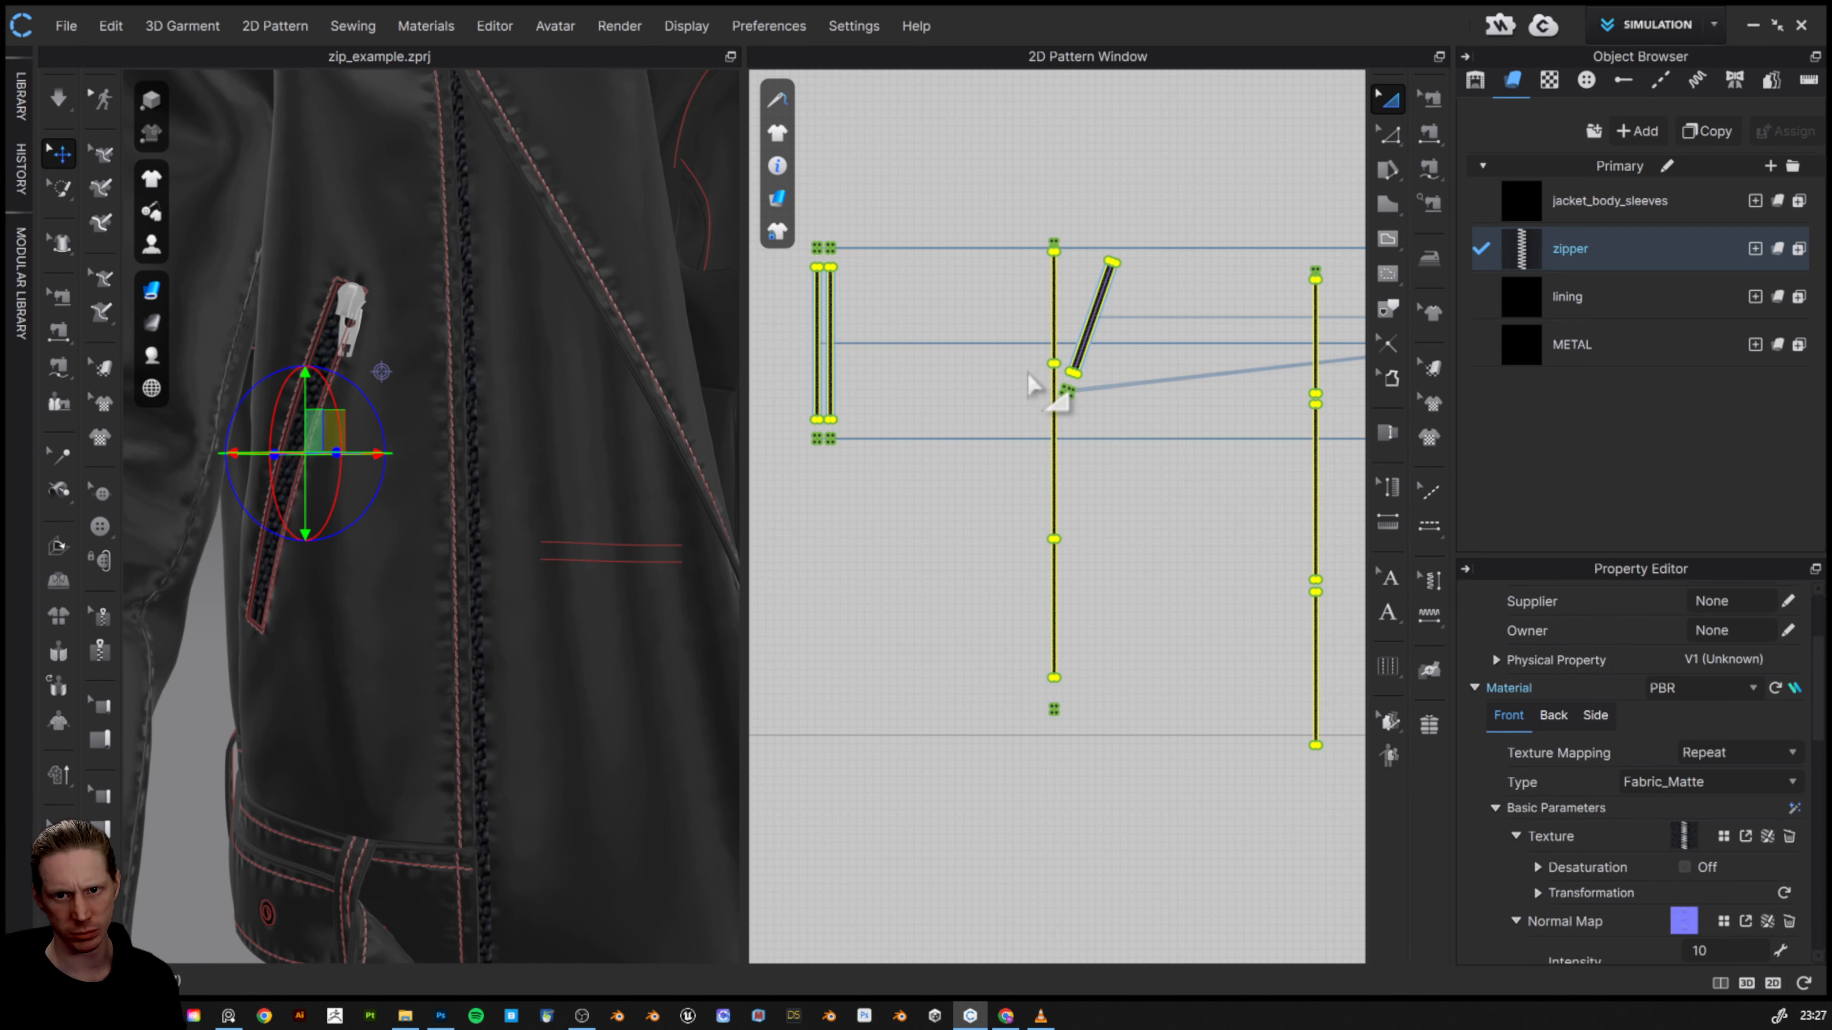
- Edit the texture on the slanted pocket zipper pattern, scaling it down proportionally until distinct zipper teeth run along the tape
scroll(1051, 400, "up", 5)
scroll(1051, 410, "down", 3)
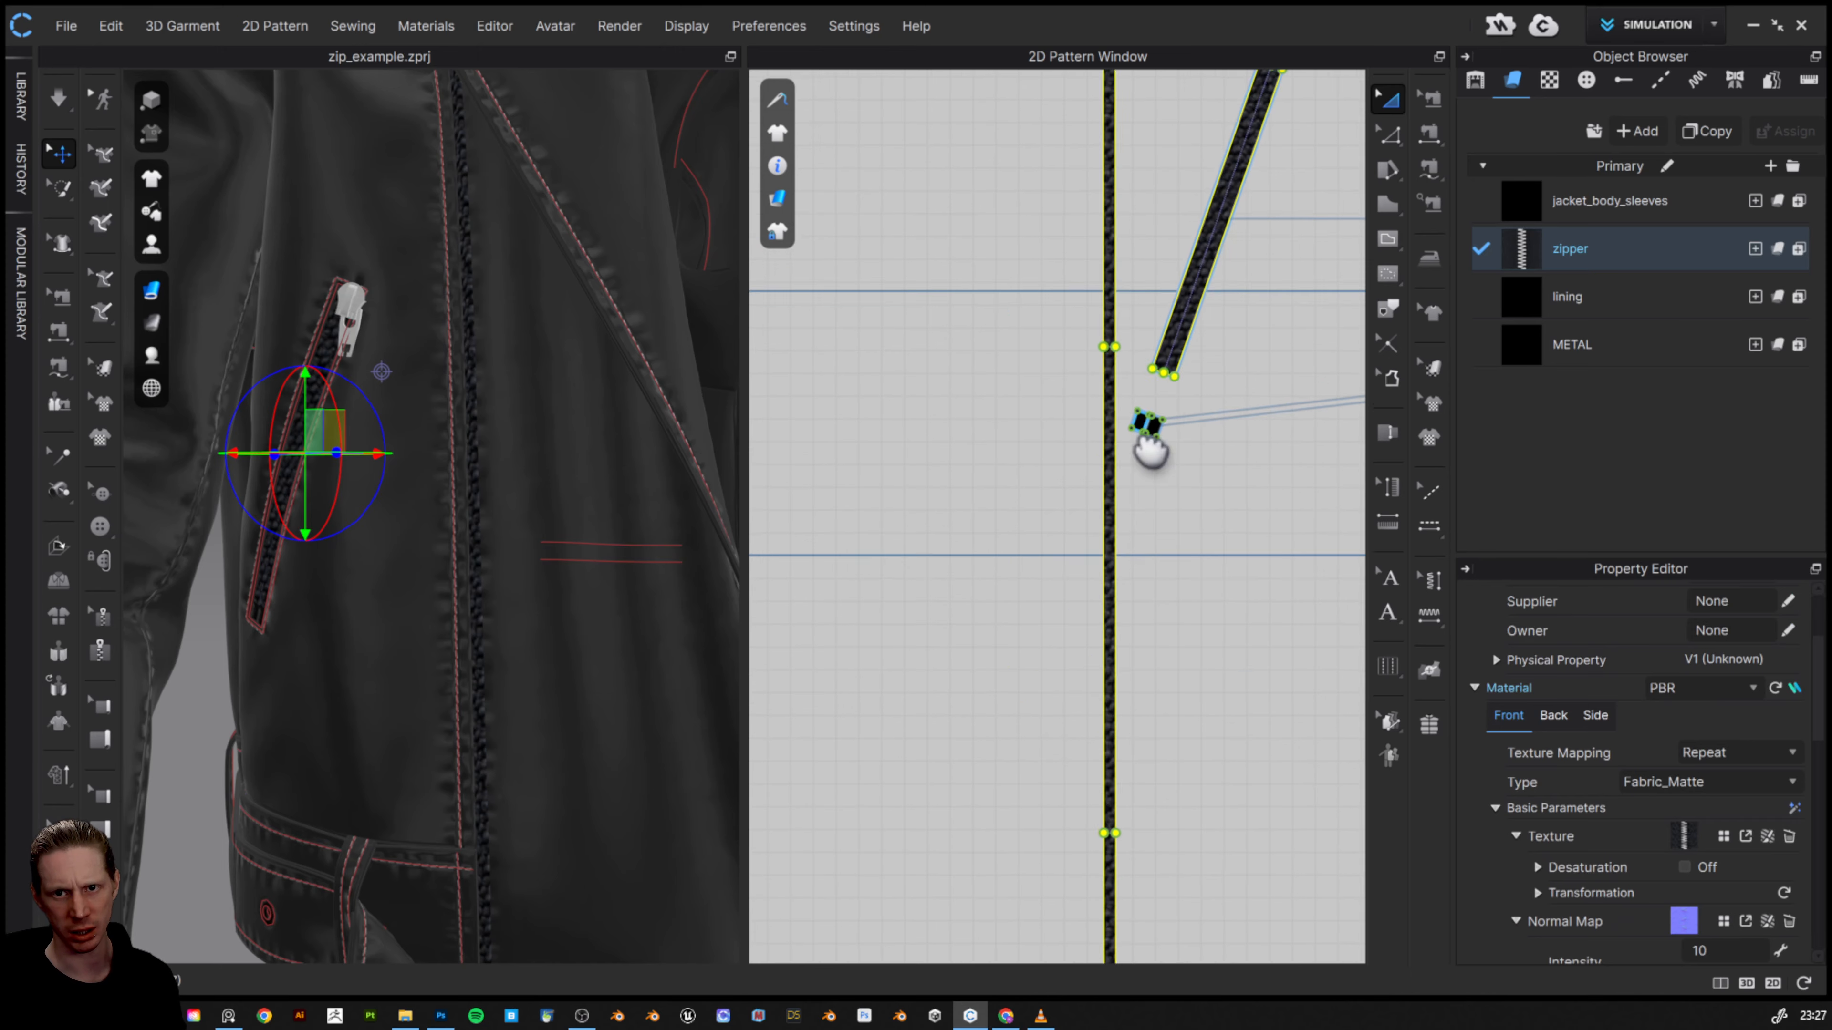
left_click_drag(1150, 450, 1067, 722)
scroll(1034, 384, "up", 5)
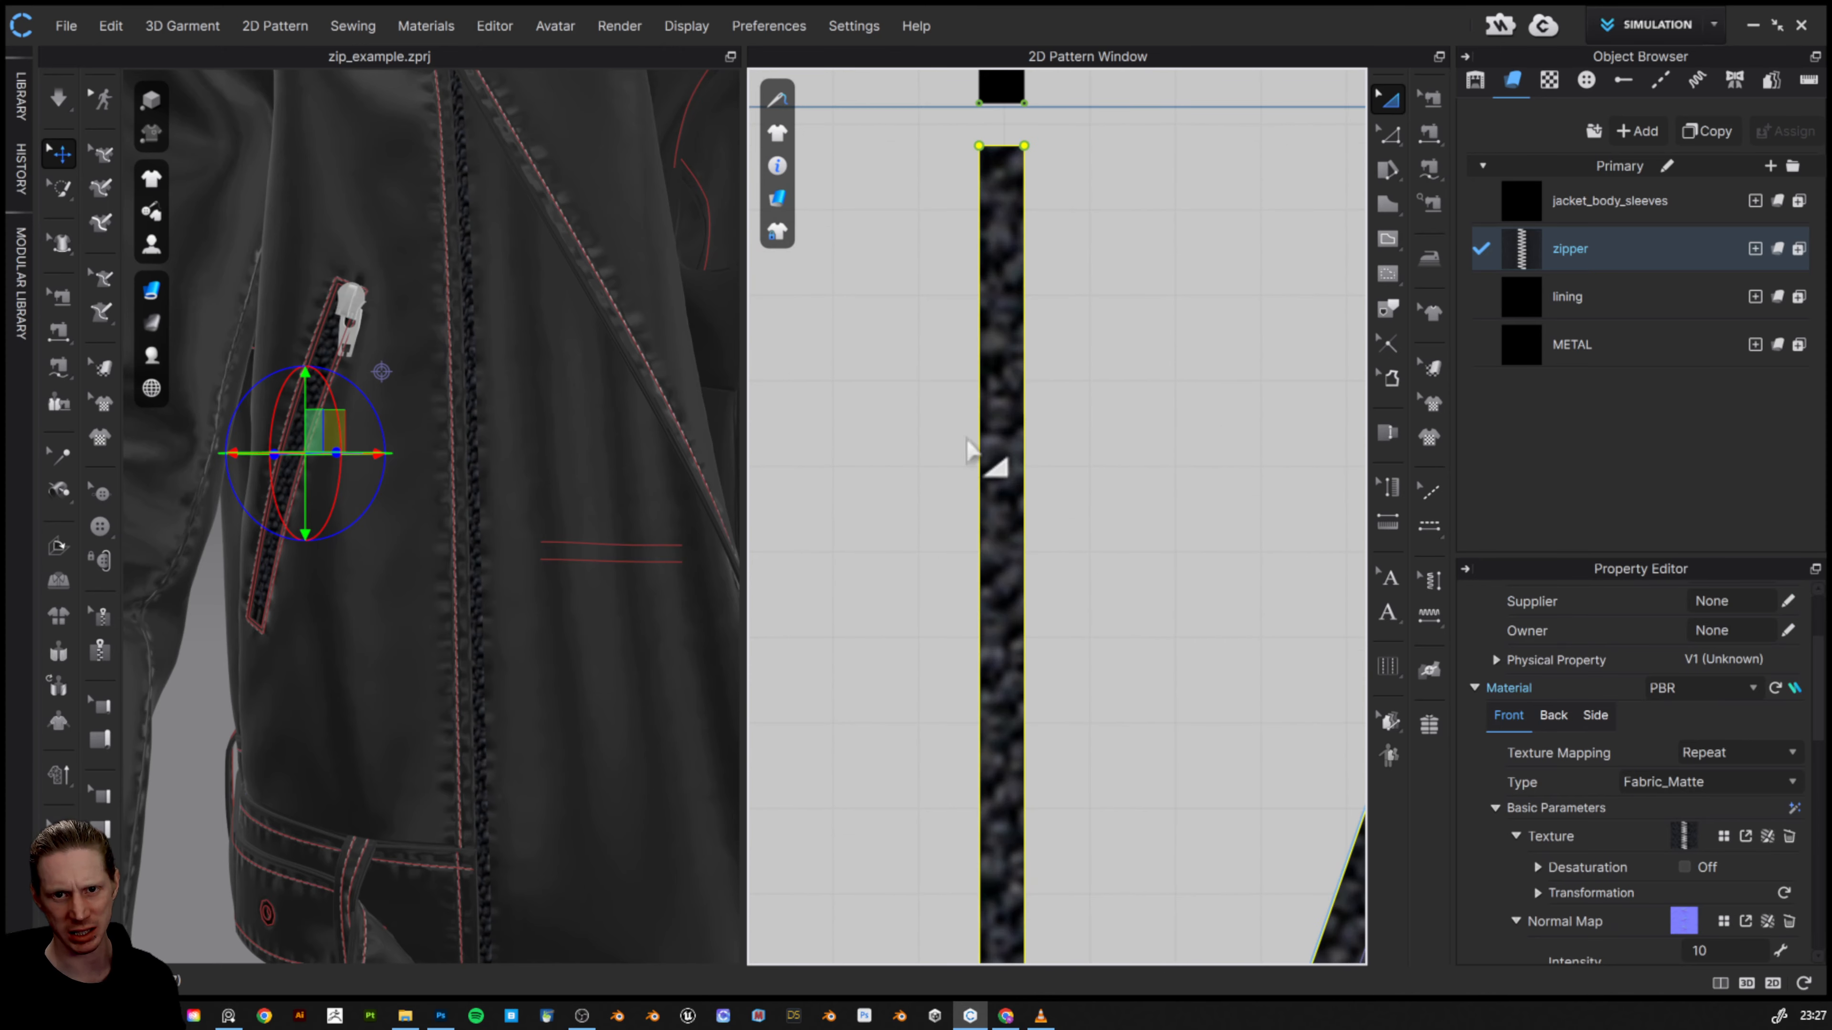
scroll(1053, 486, "down", 5)
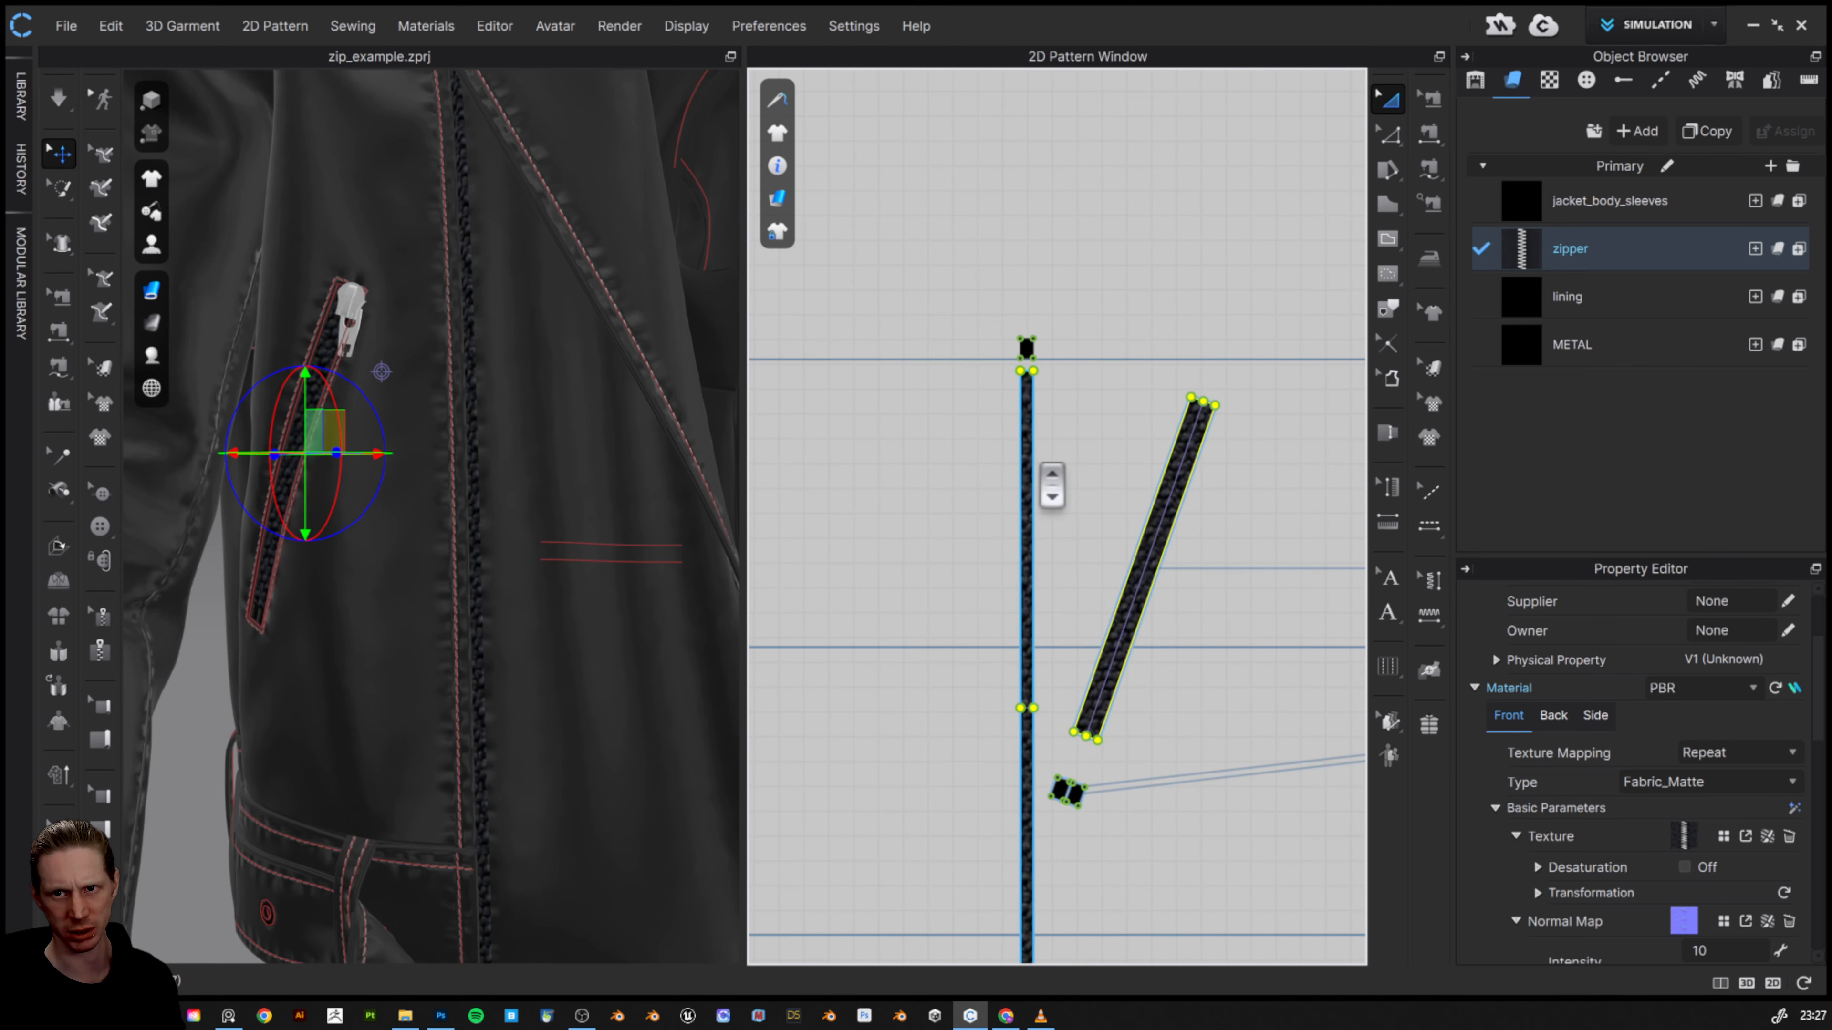
left_click(1432, 372)
left_click_drag(1061, 414, 1061, 393)
left_click(1170, 317)
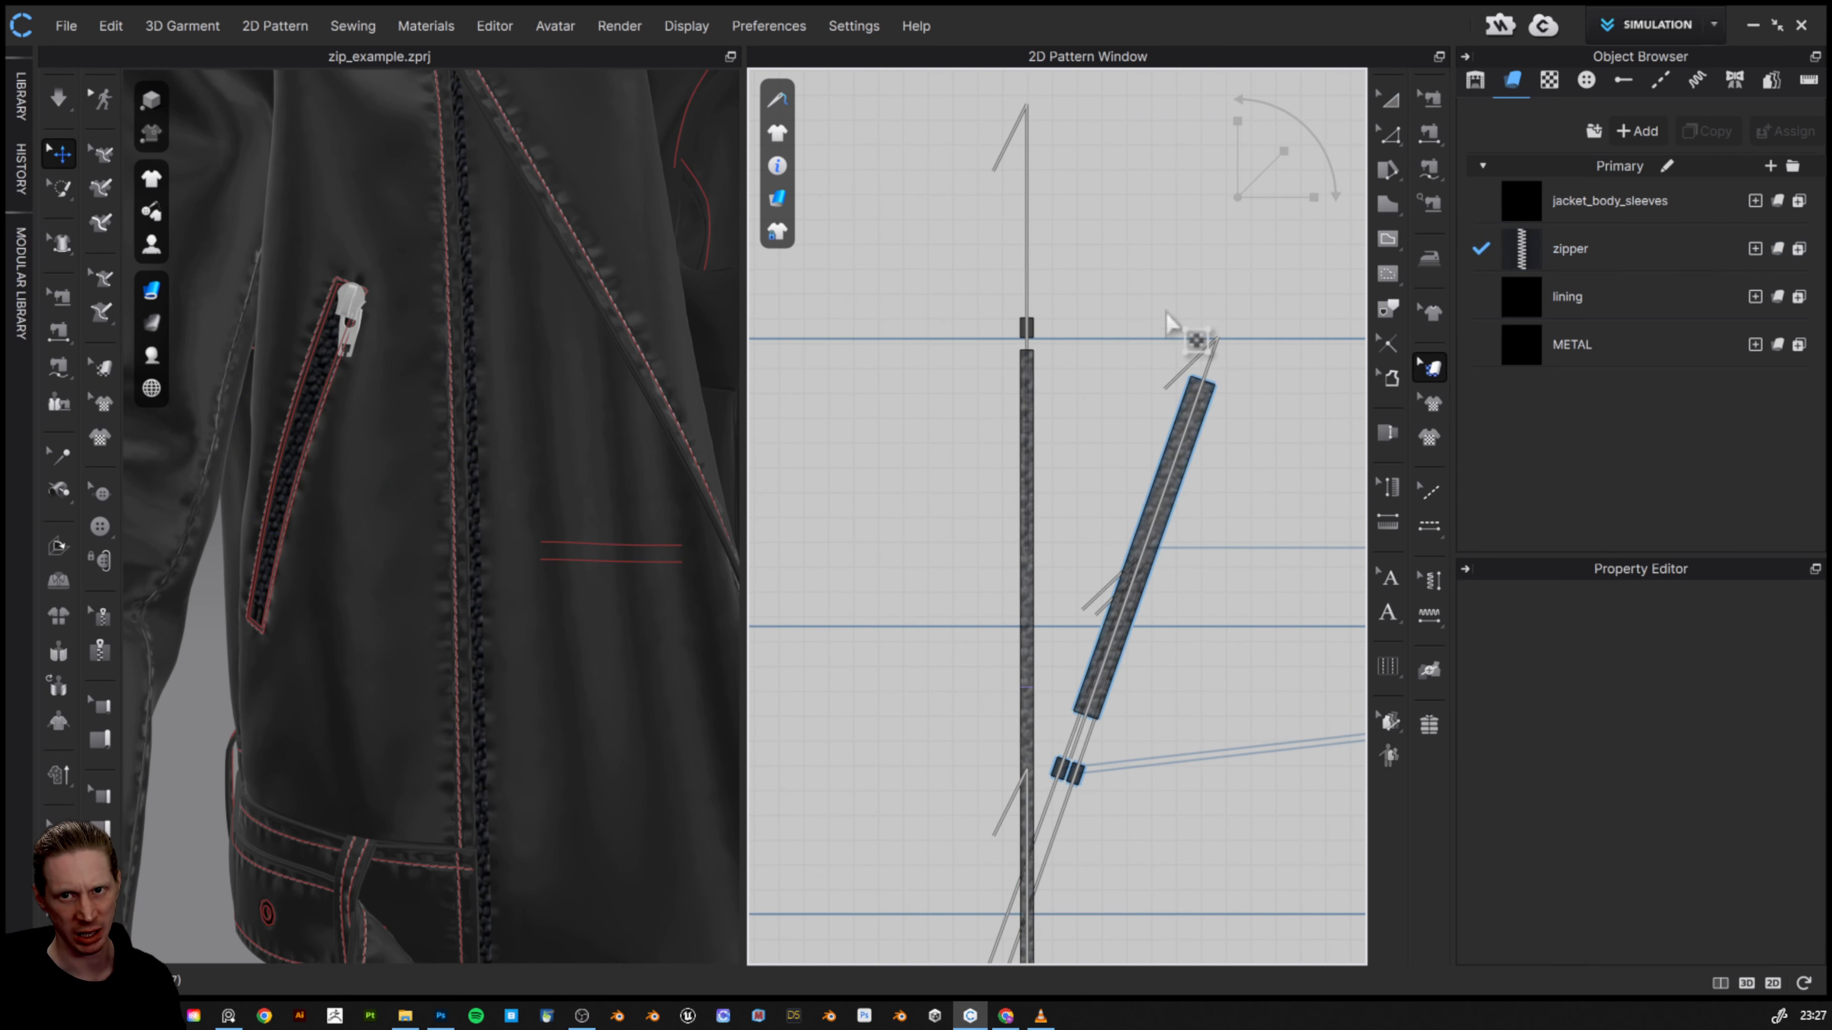
left_click(1170, 512)
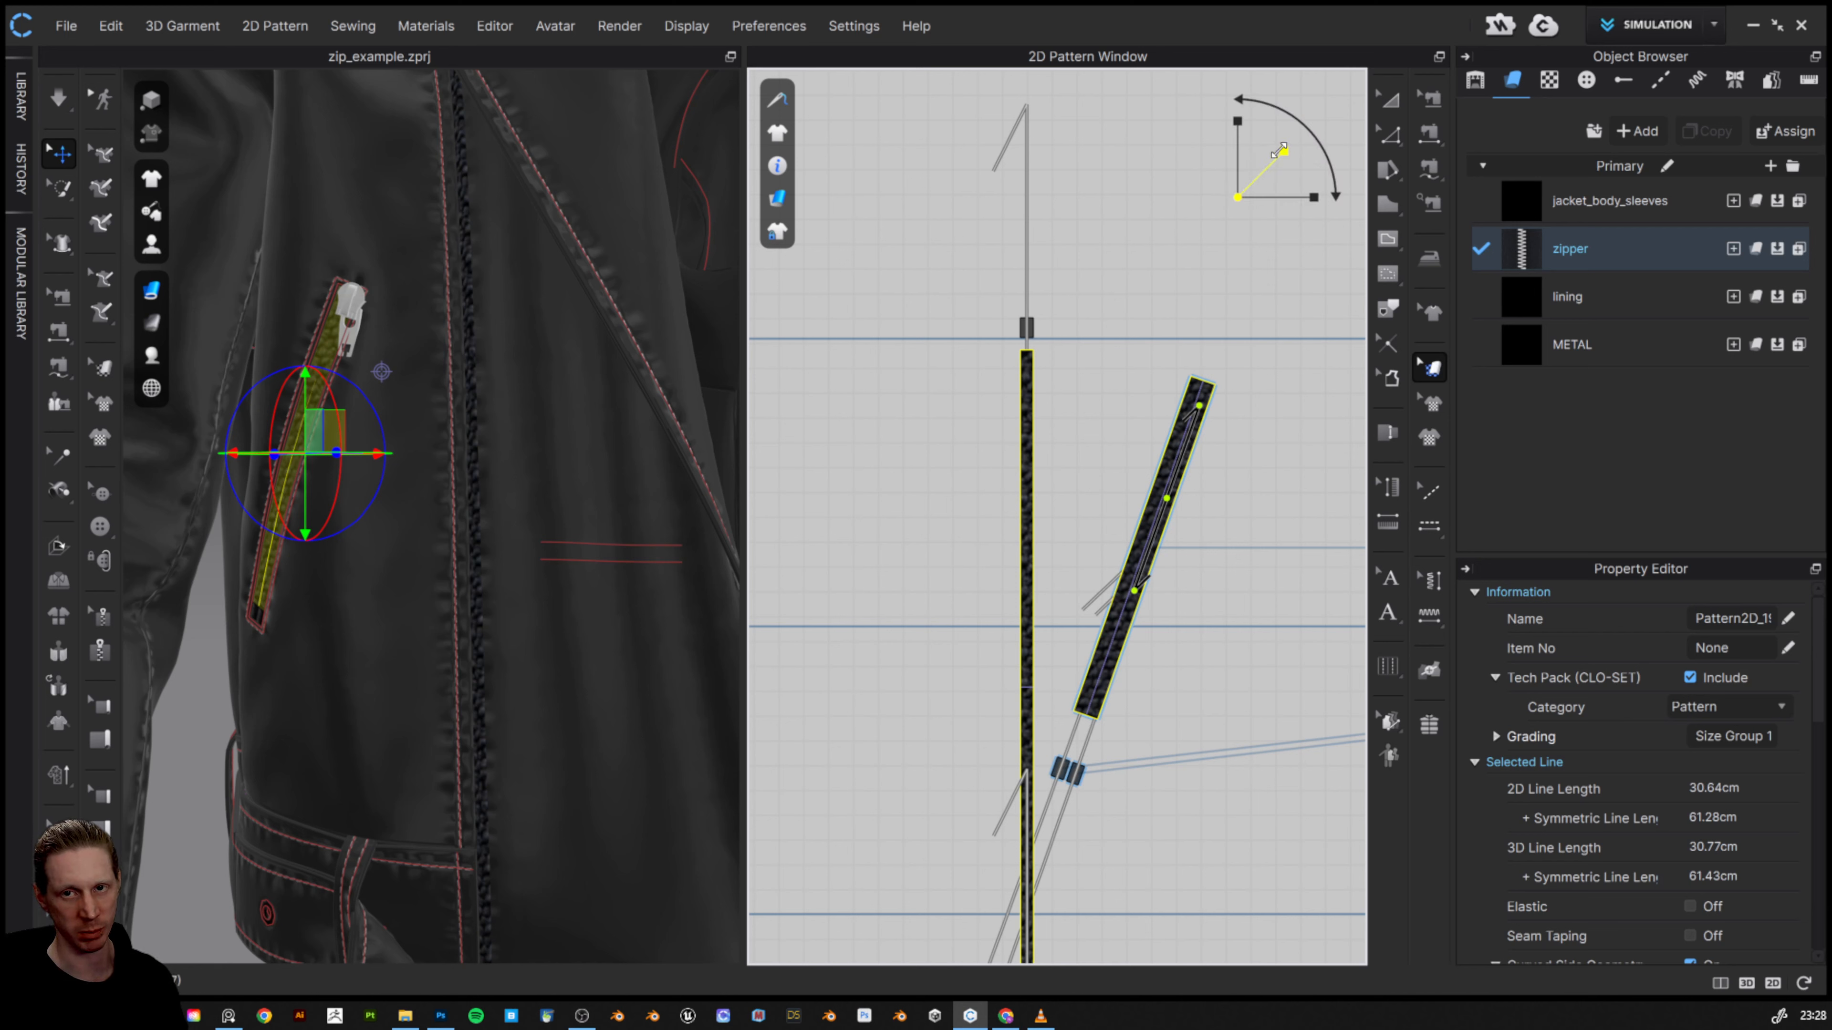
mouse_move(1286, 152)
left_mouse_down()
mouse_move(1309, 139)
mouse_move(1261, 163)
left_mouse_up()
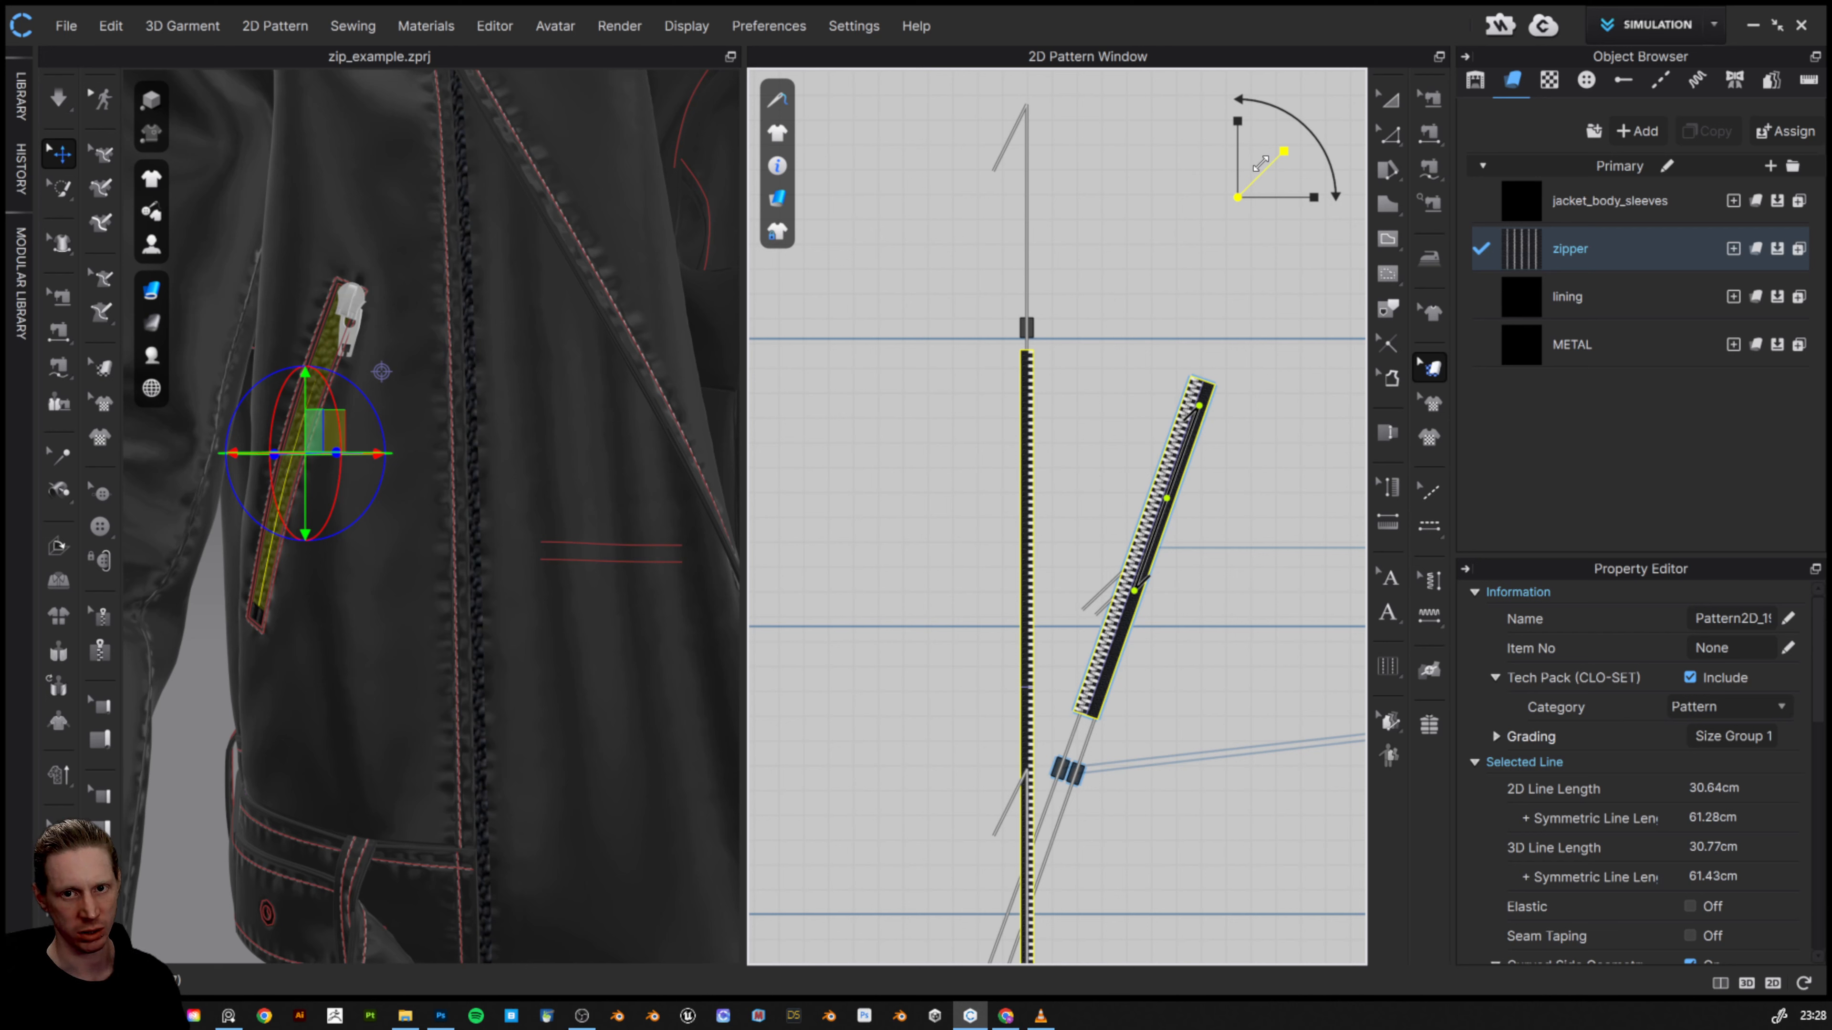
left_click_drag(1261, 163, 1260, 164)
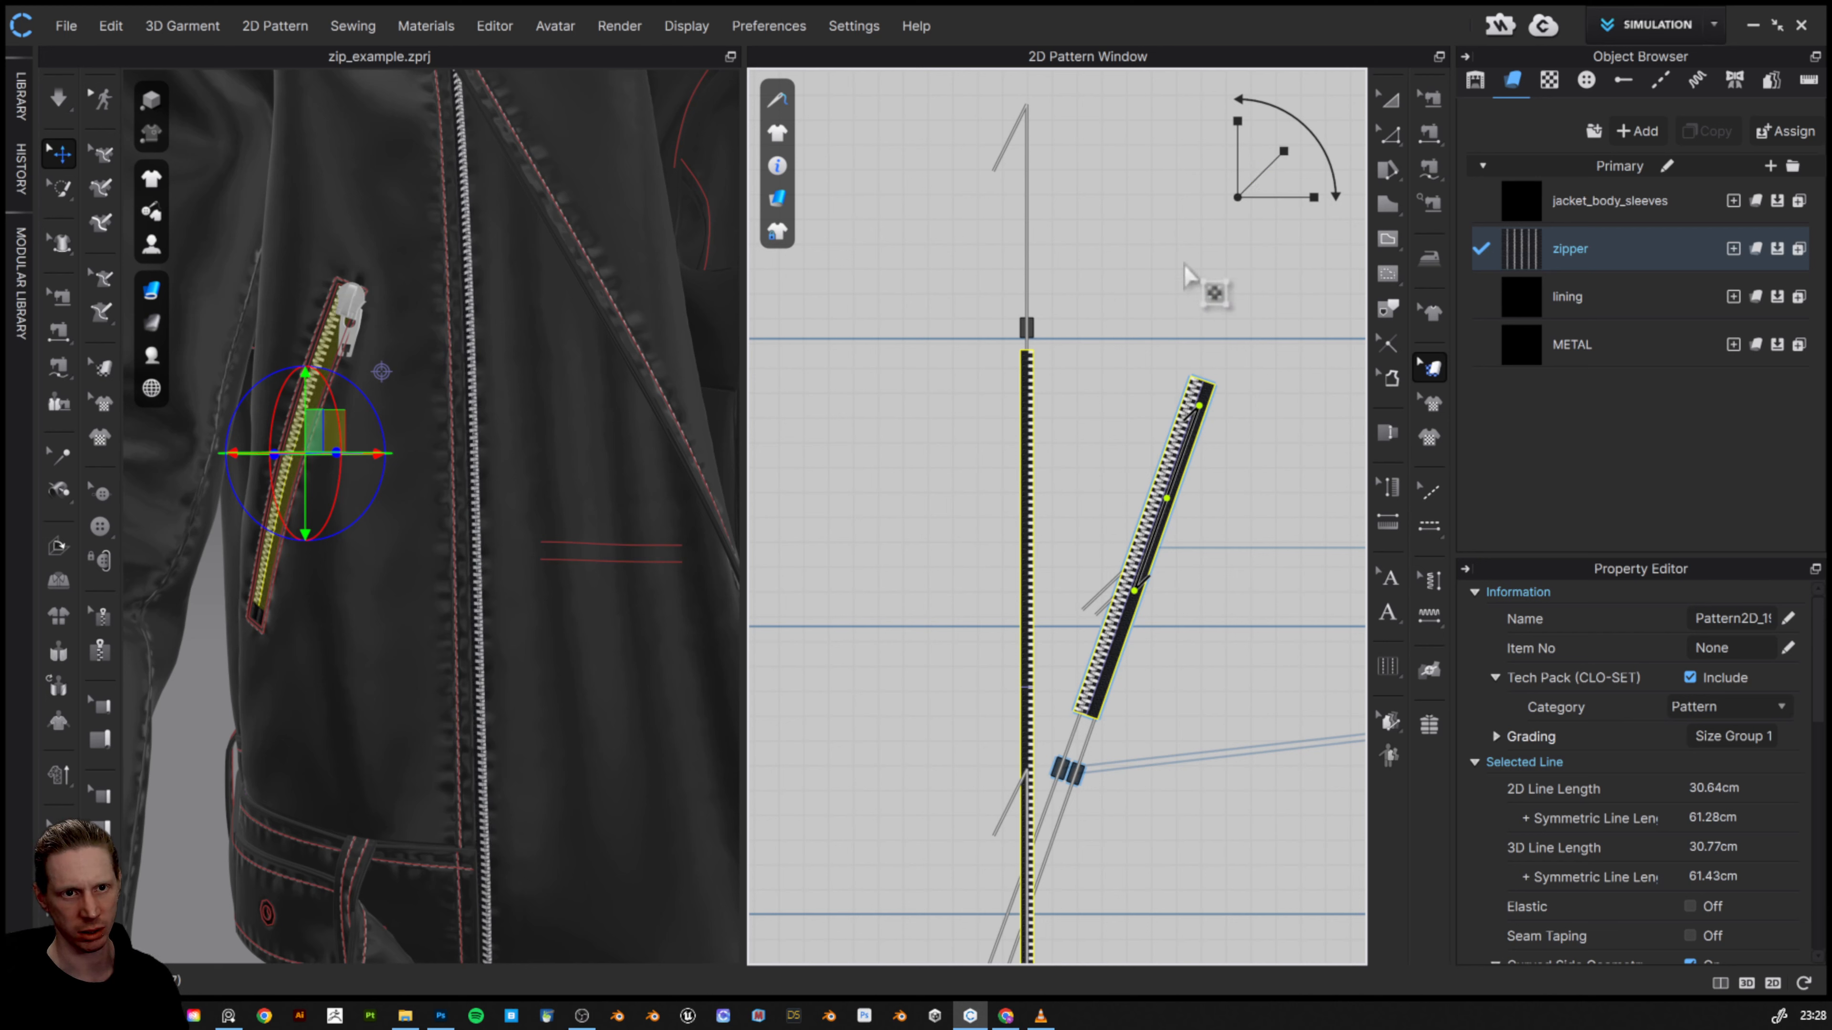
- Rescale the zipper texture slightly and shift it on the long front zipper tape so one row of teeth lines its edge
scroll(1049, 473, "up", 3)
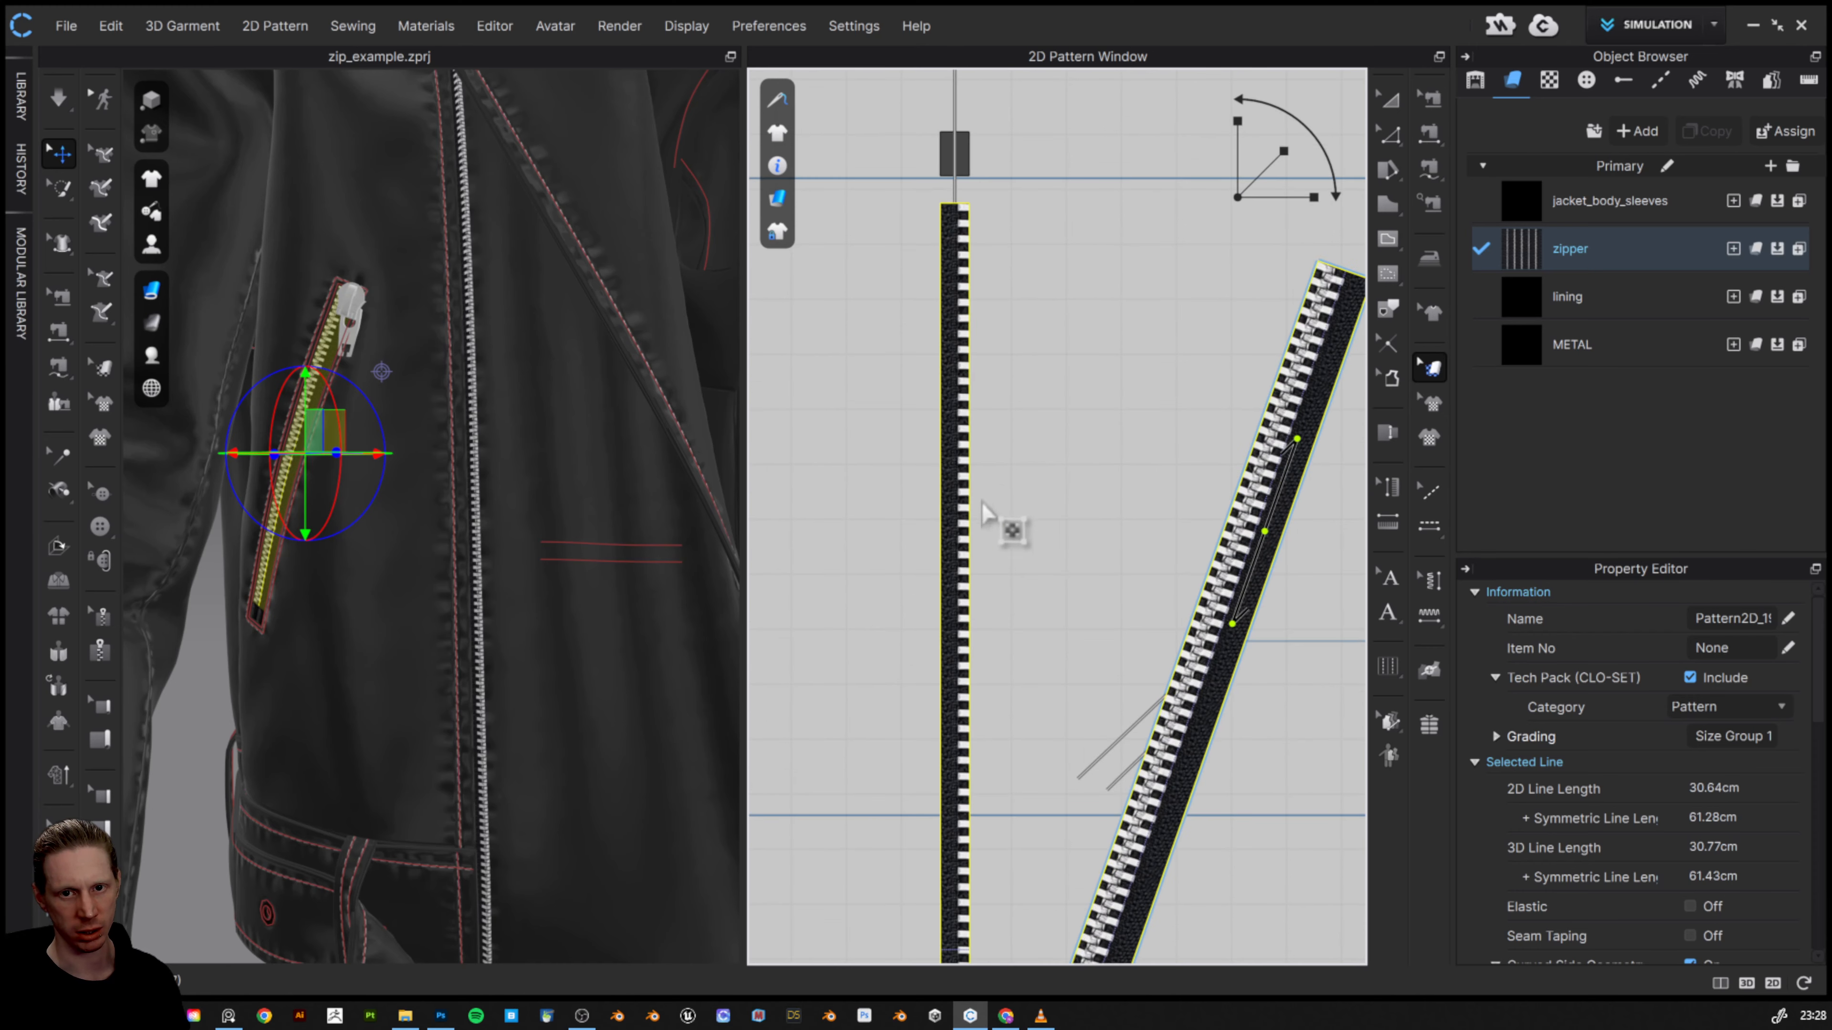
left_click(963, 519)
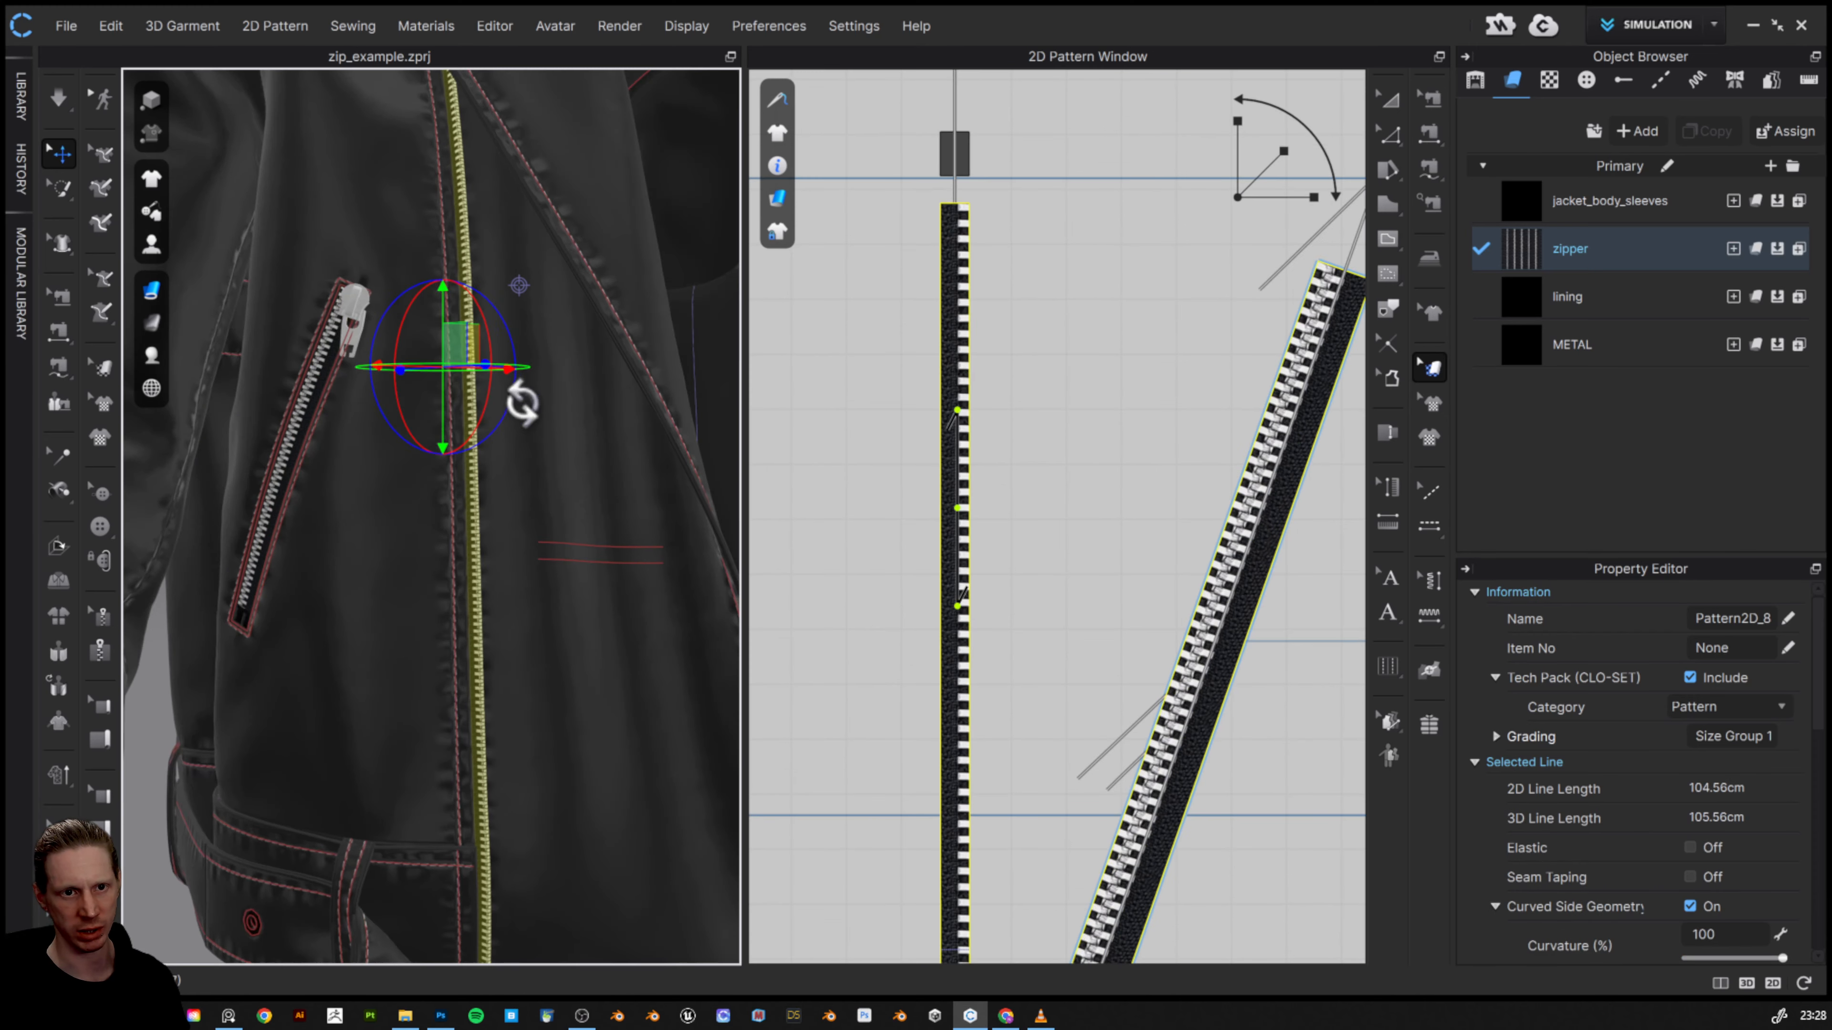
scroll(478, 508, "up", 5)
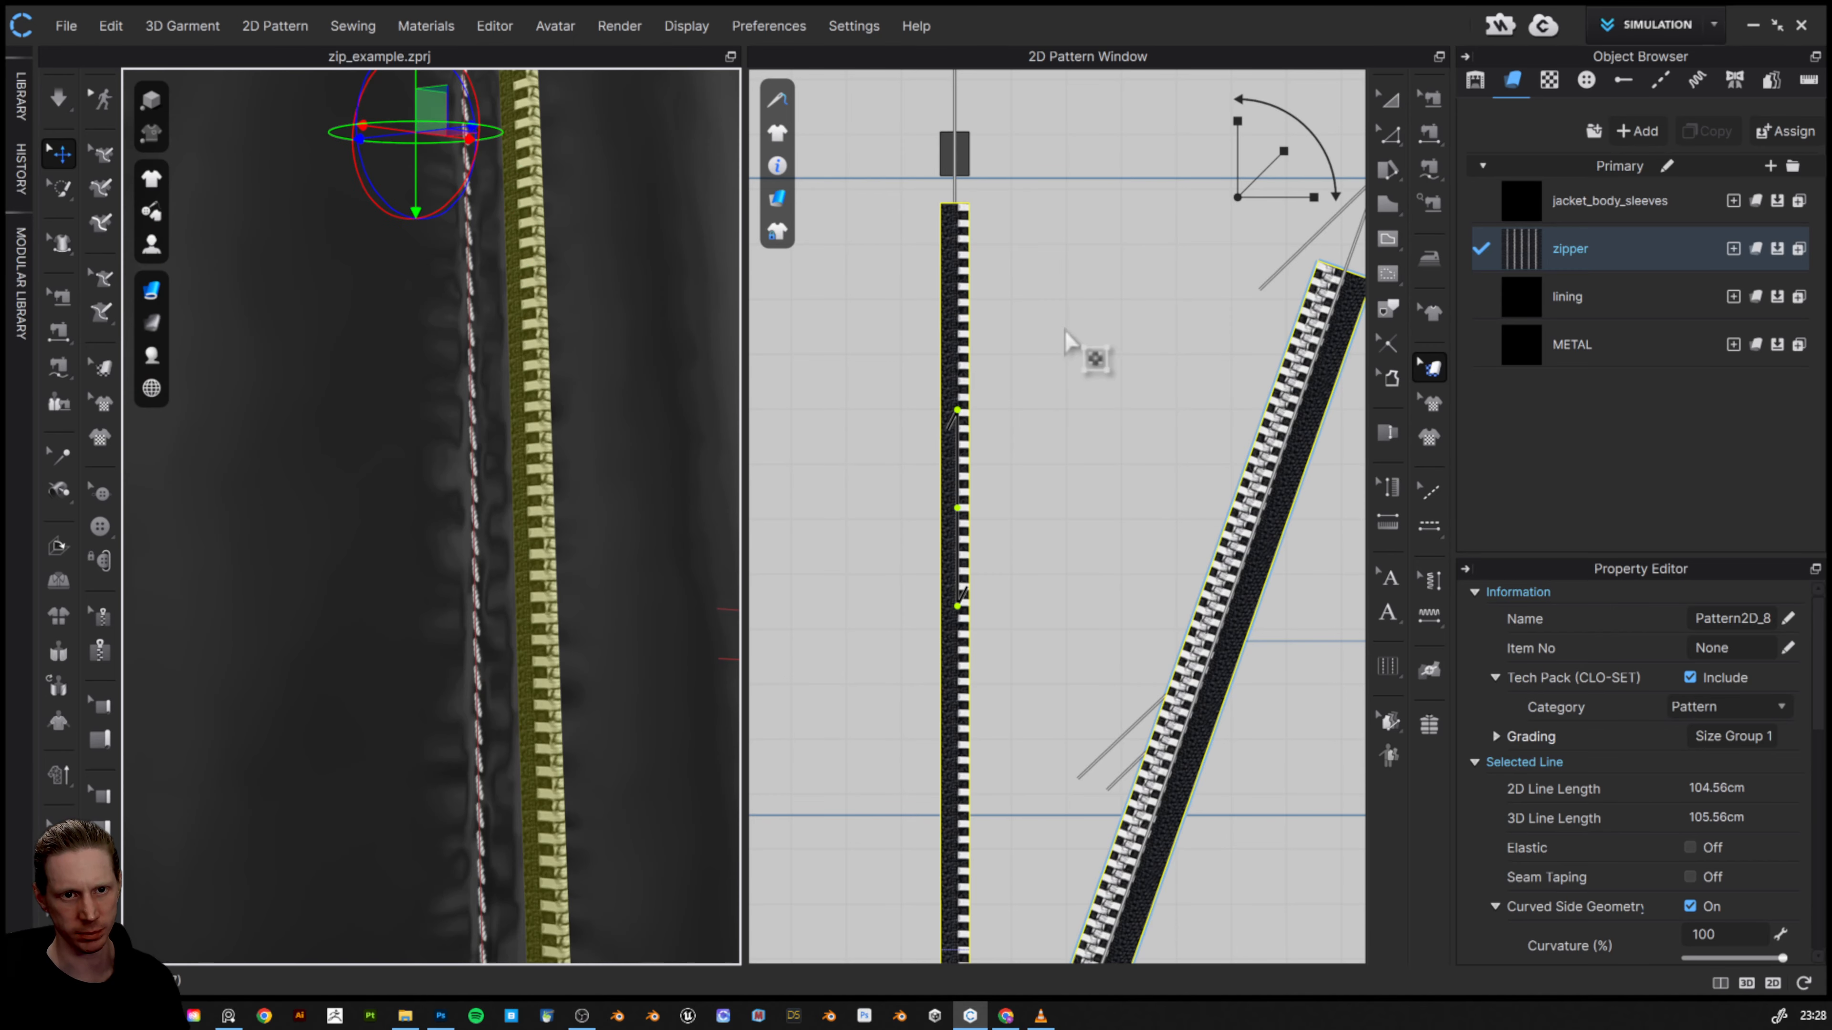
scroll(901, 453, "up", 3)
mouse_move(850, 463)
left_mouse_down()
mouse_move(864, 473)
mouse_move(841, 491)
left_mouse_up()
left_click_drag(1281, 155, 1285, 150)
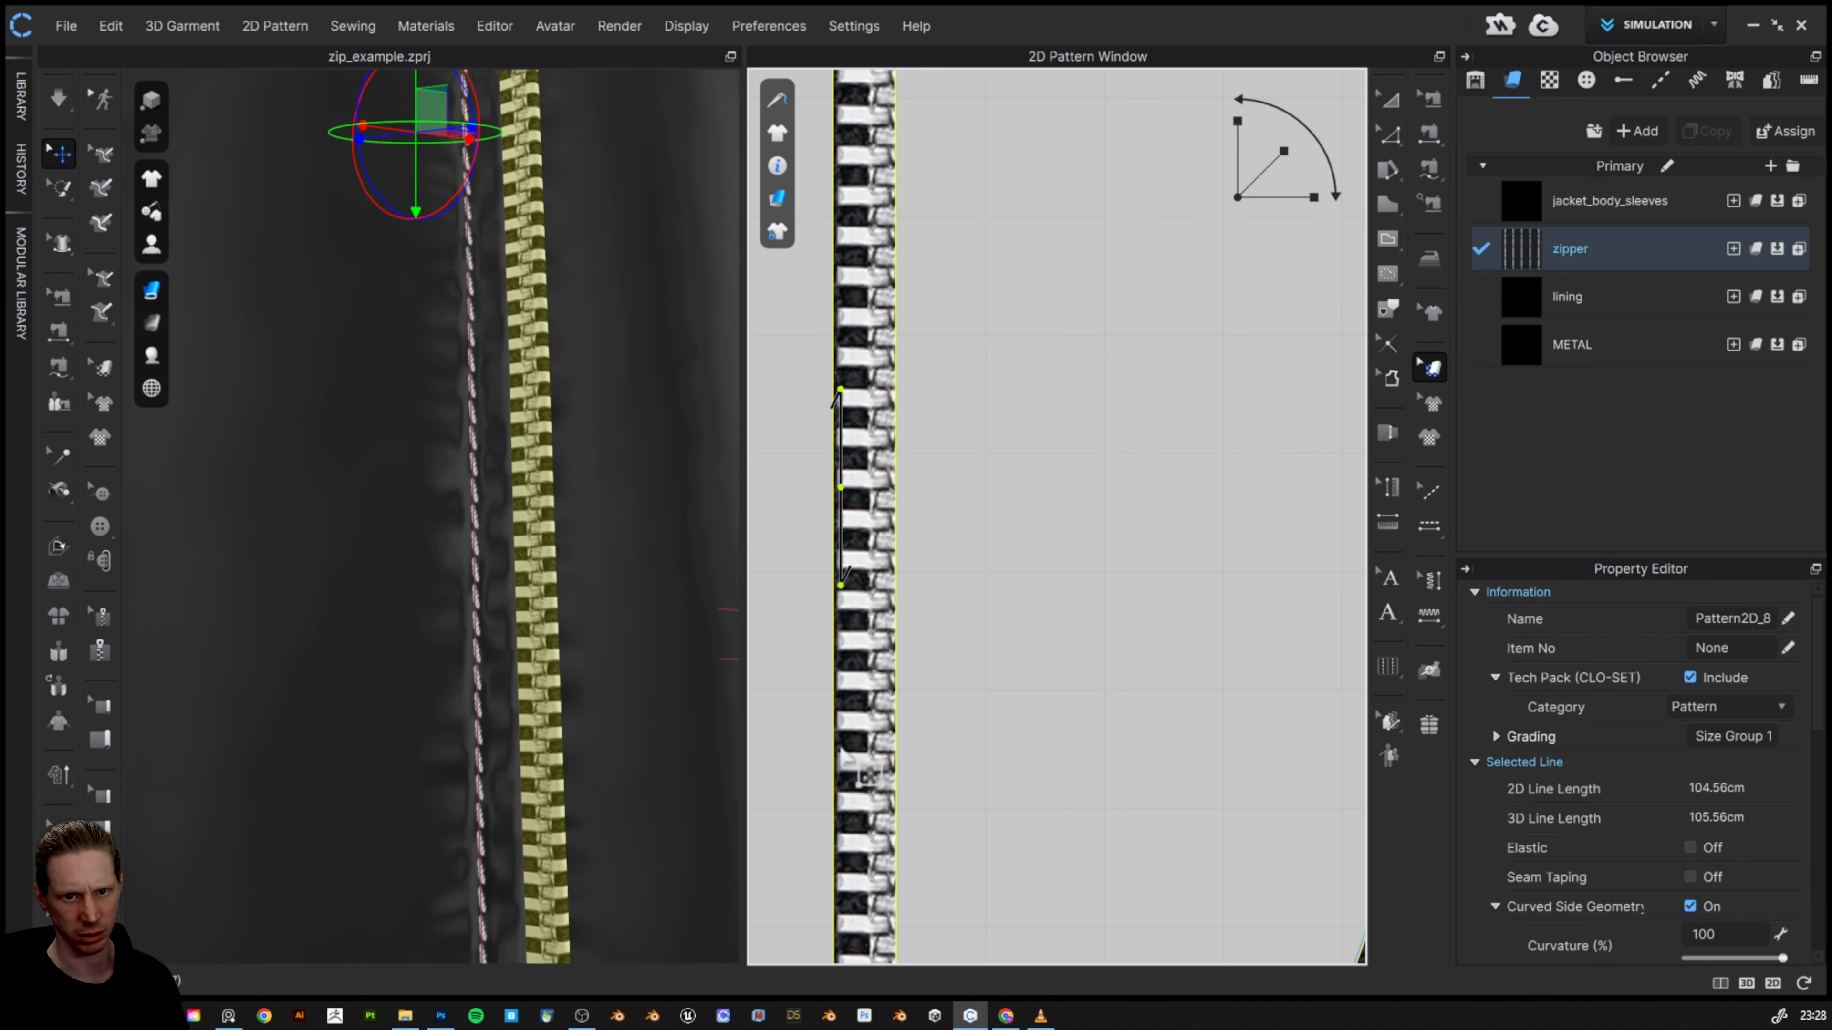
mouse_move(865, 753)
left_mouse_down()
mouse_move(891, 754)
mouse_move(868, 739)
left_mouse_up()
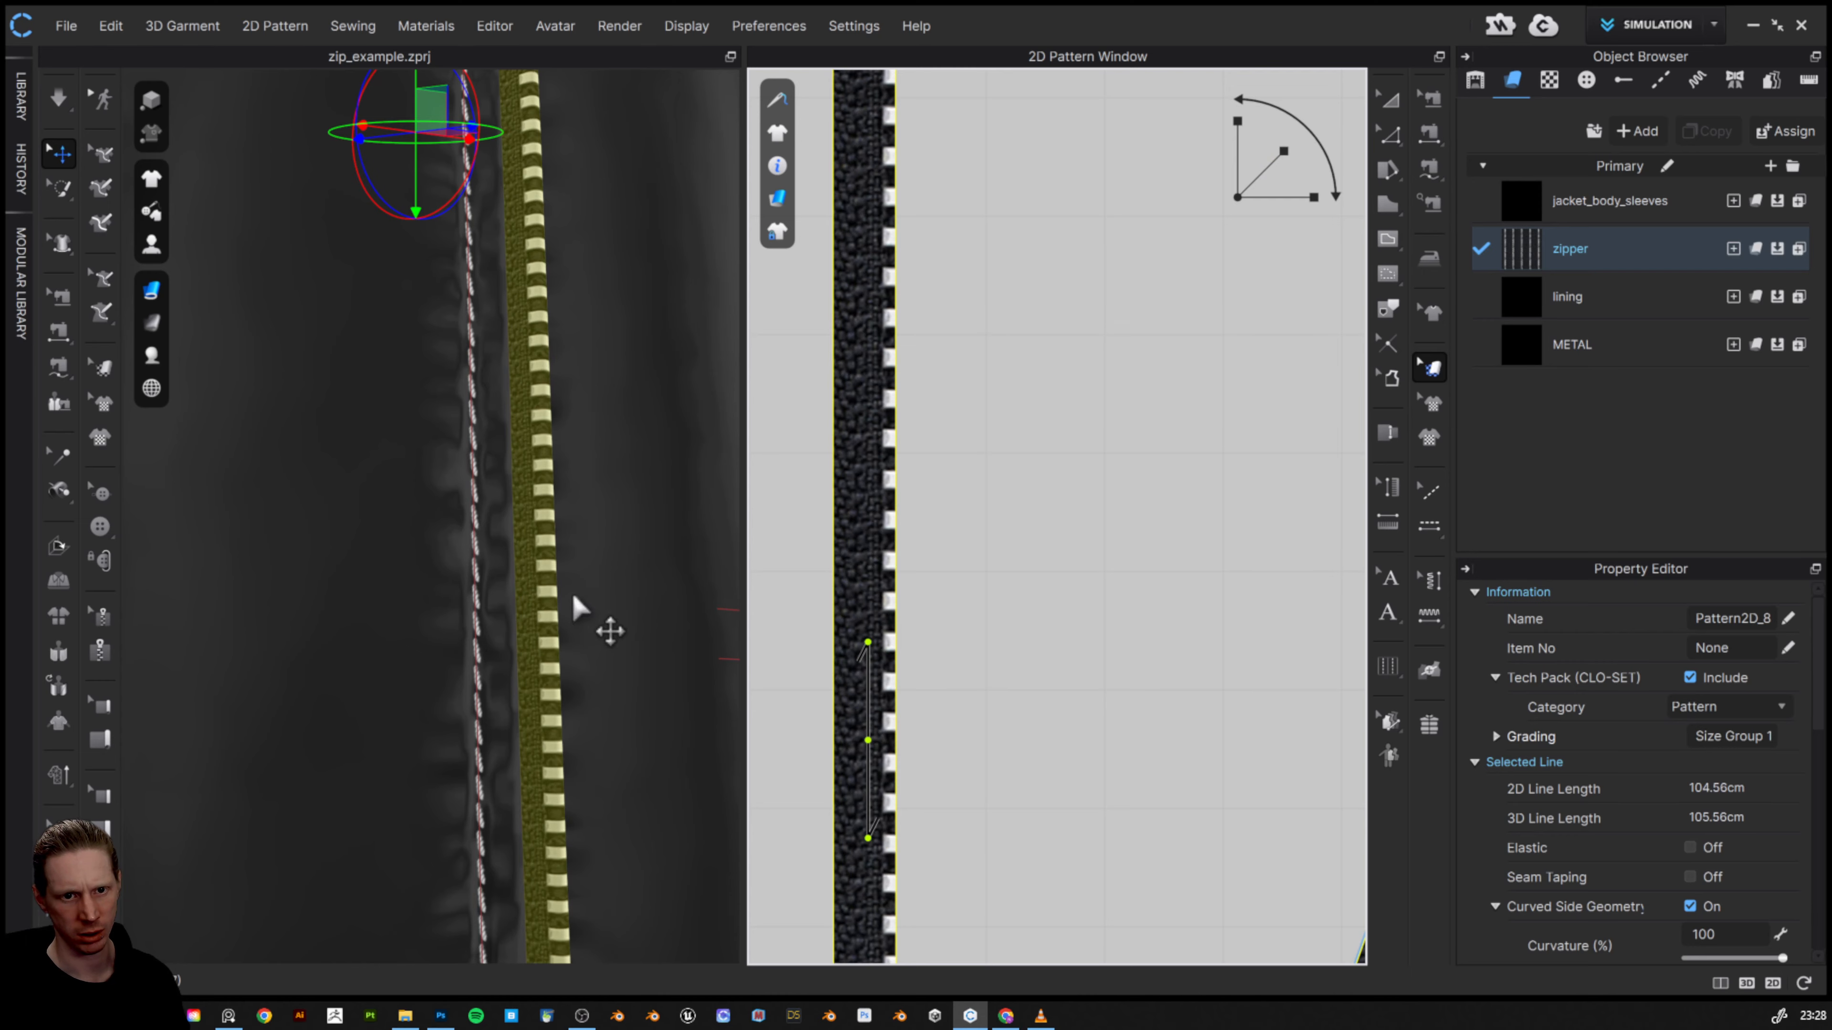
- Examine the texture placement on the front and pocket zippers in the 3D and 2D views, and clear the pattern selection
mouse_move(538, 589)
left_mouse_down()
mouse_move(507, 593)
mouse_move(550, 575)
left_mouse_up()
scroll(535, 512, "up", 3)
scroll(518, 491, "down", 6)
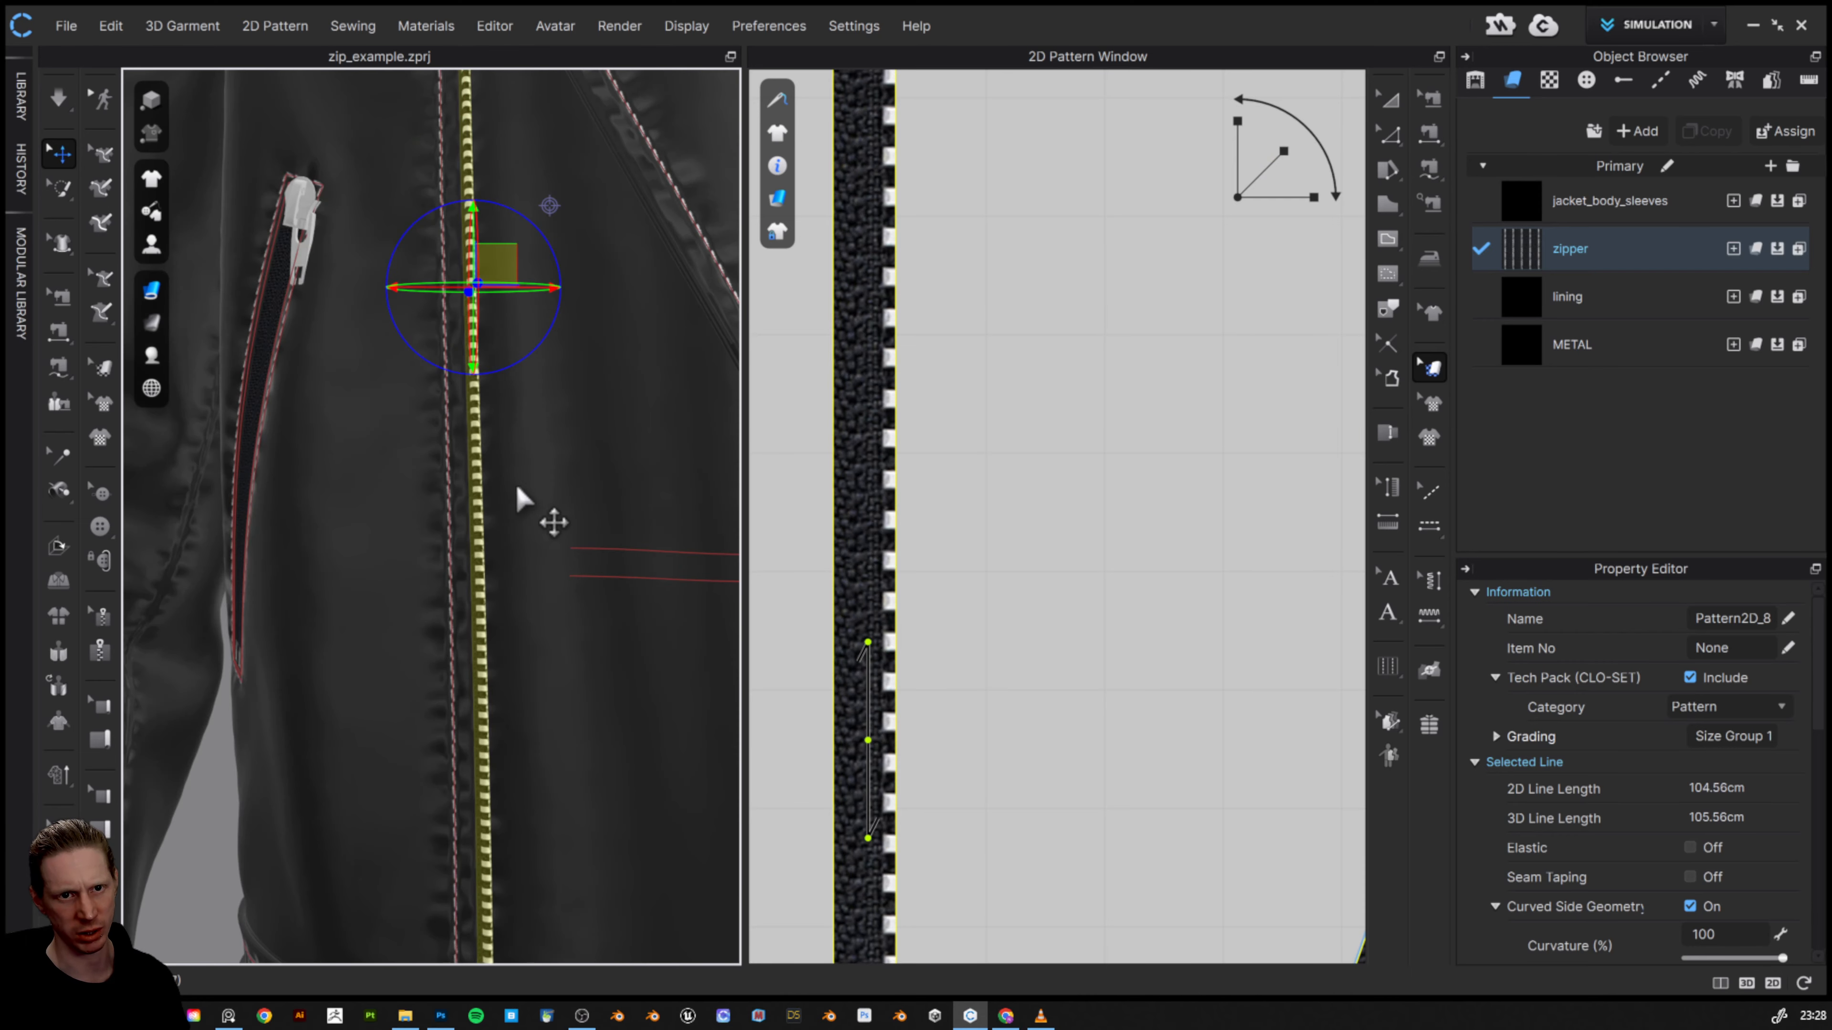
left_click_drag(516, 488, 589, 517)
scroll(997, 480, "down", 3)
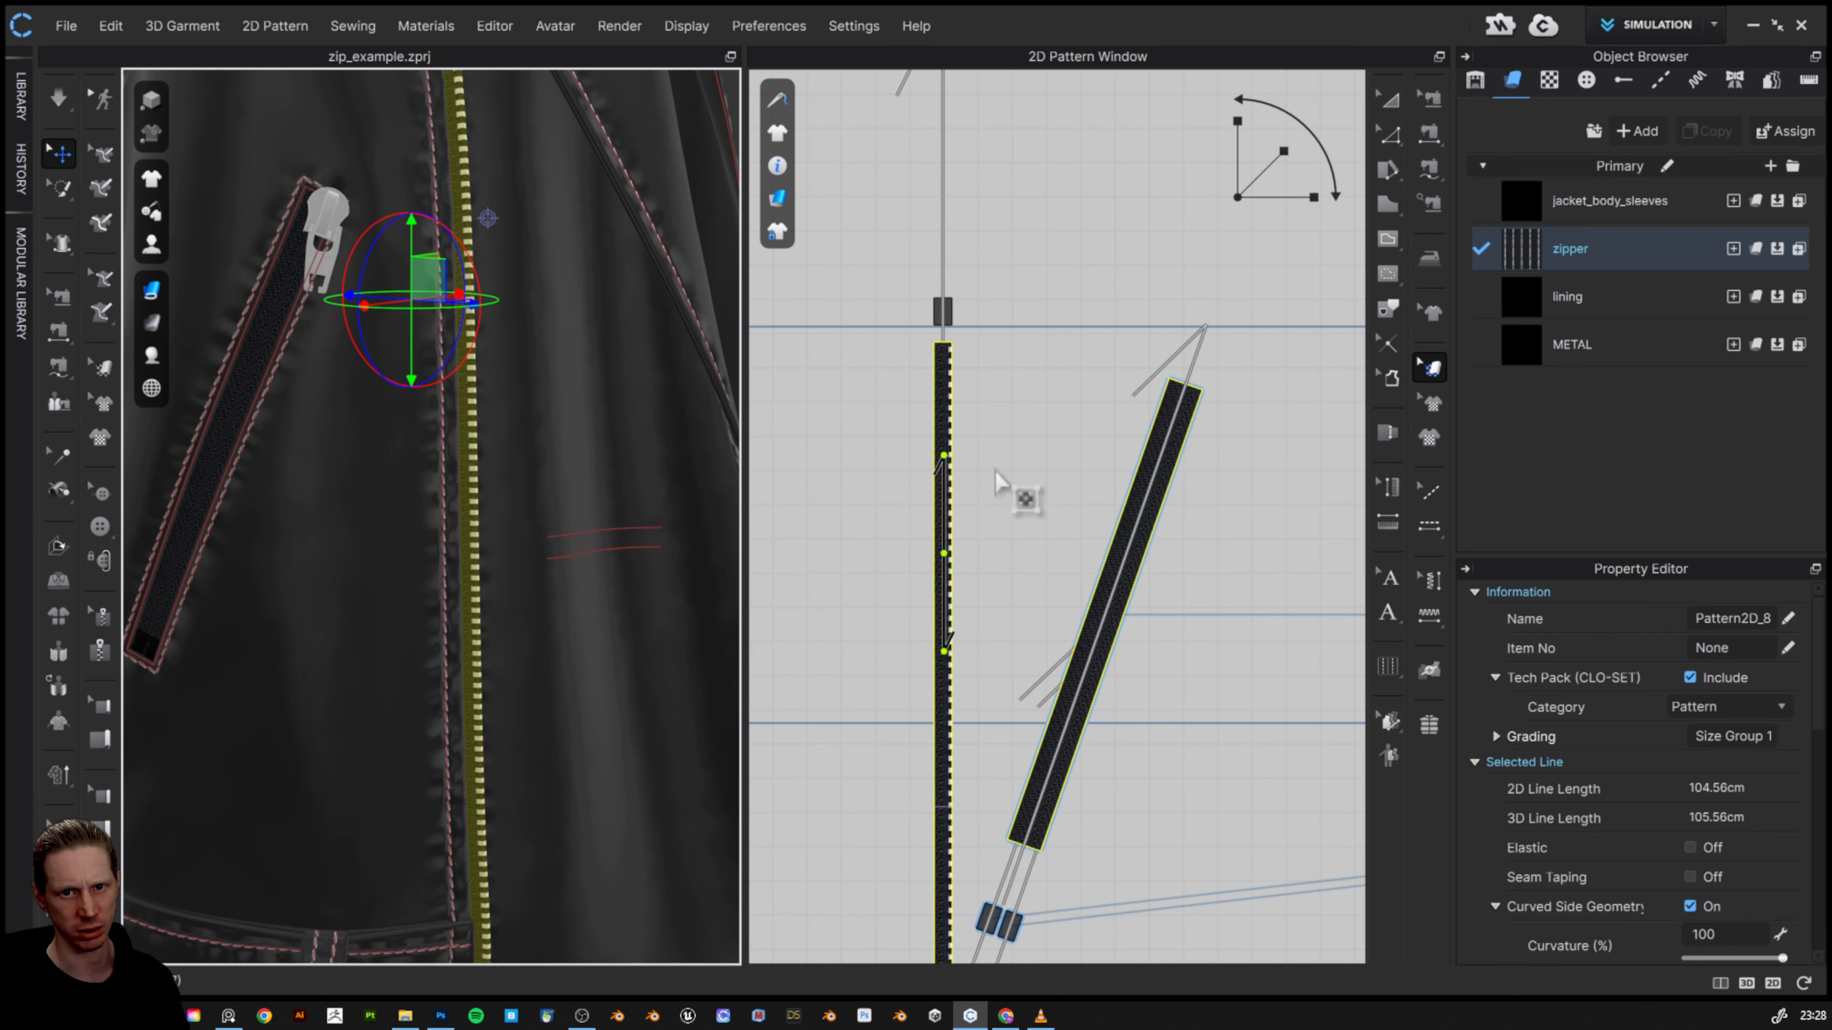
scroll(997, 480, "down", 2)
scroll(945, 499, "up", 5)
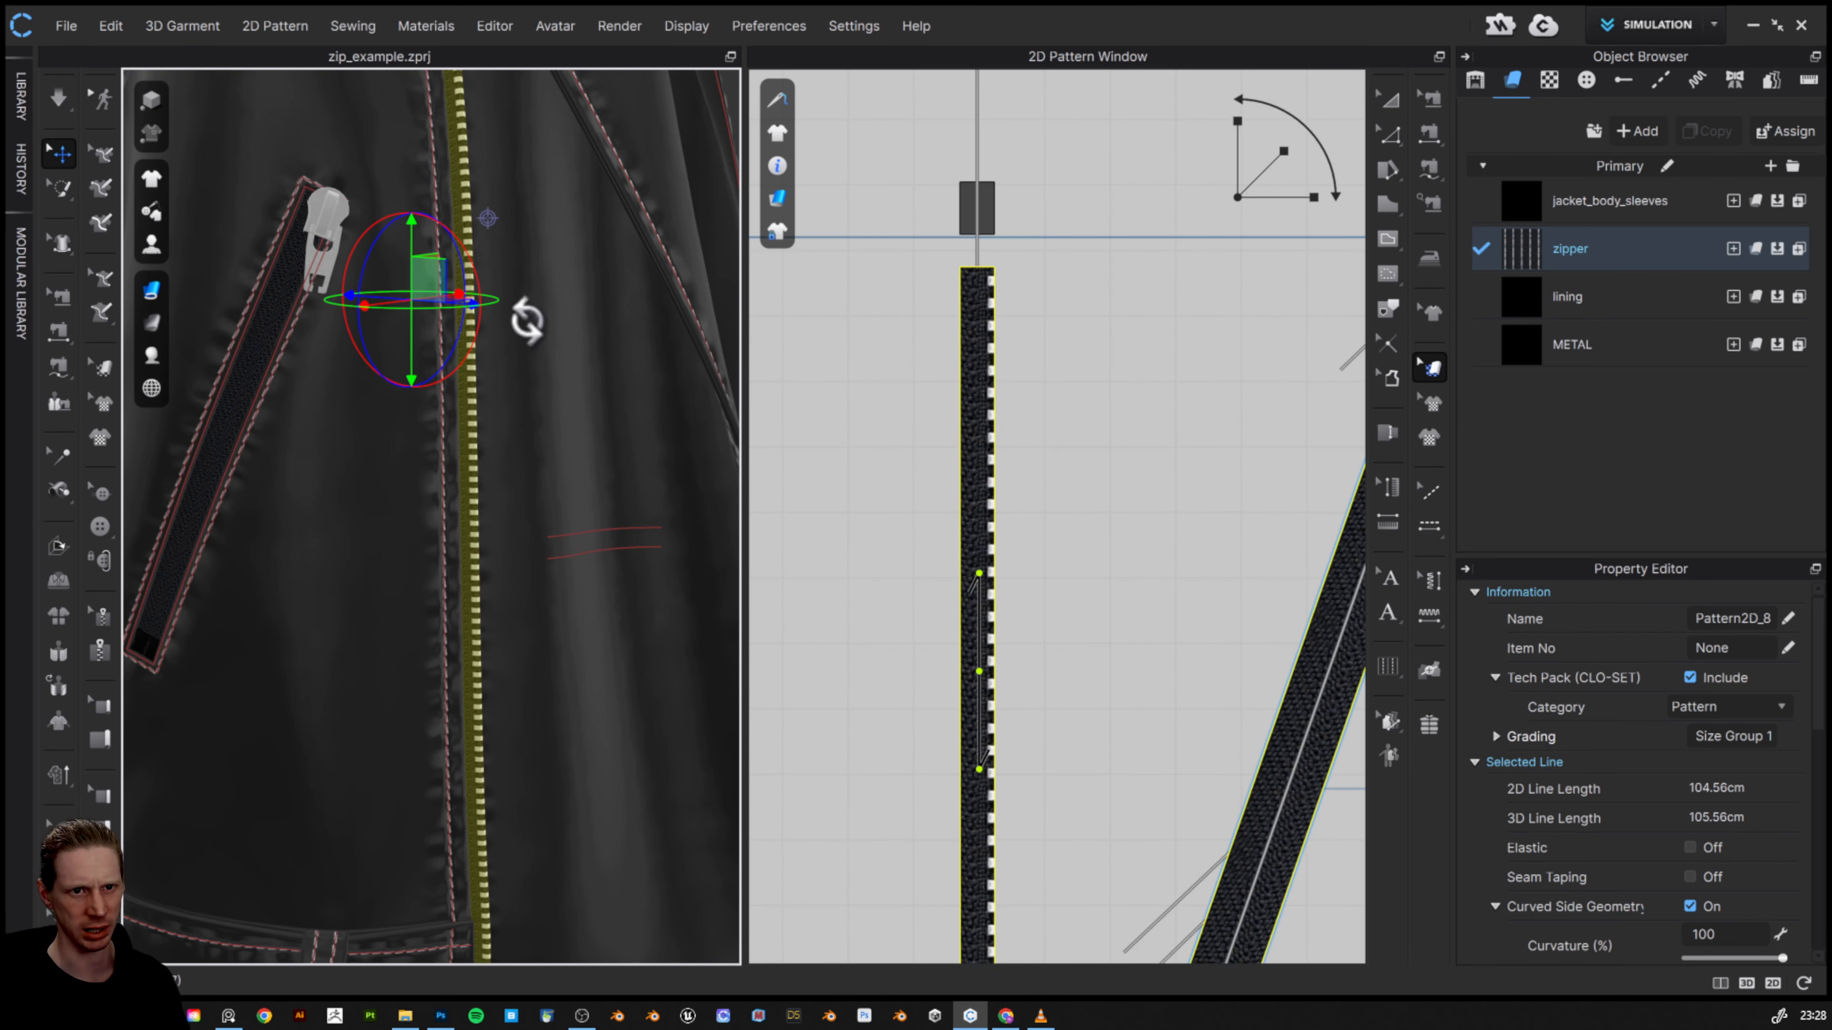
right_click(529, 322)
left_click(1123, 305)
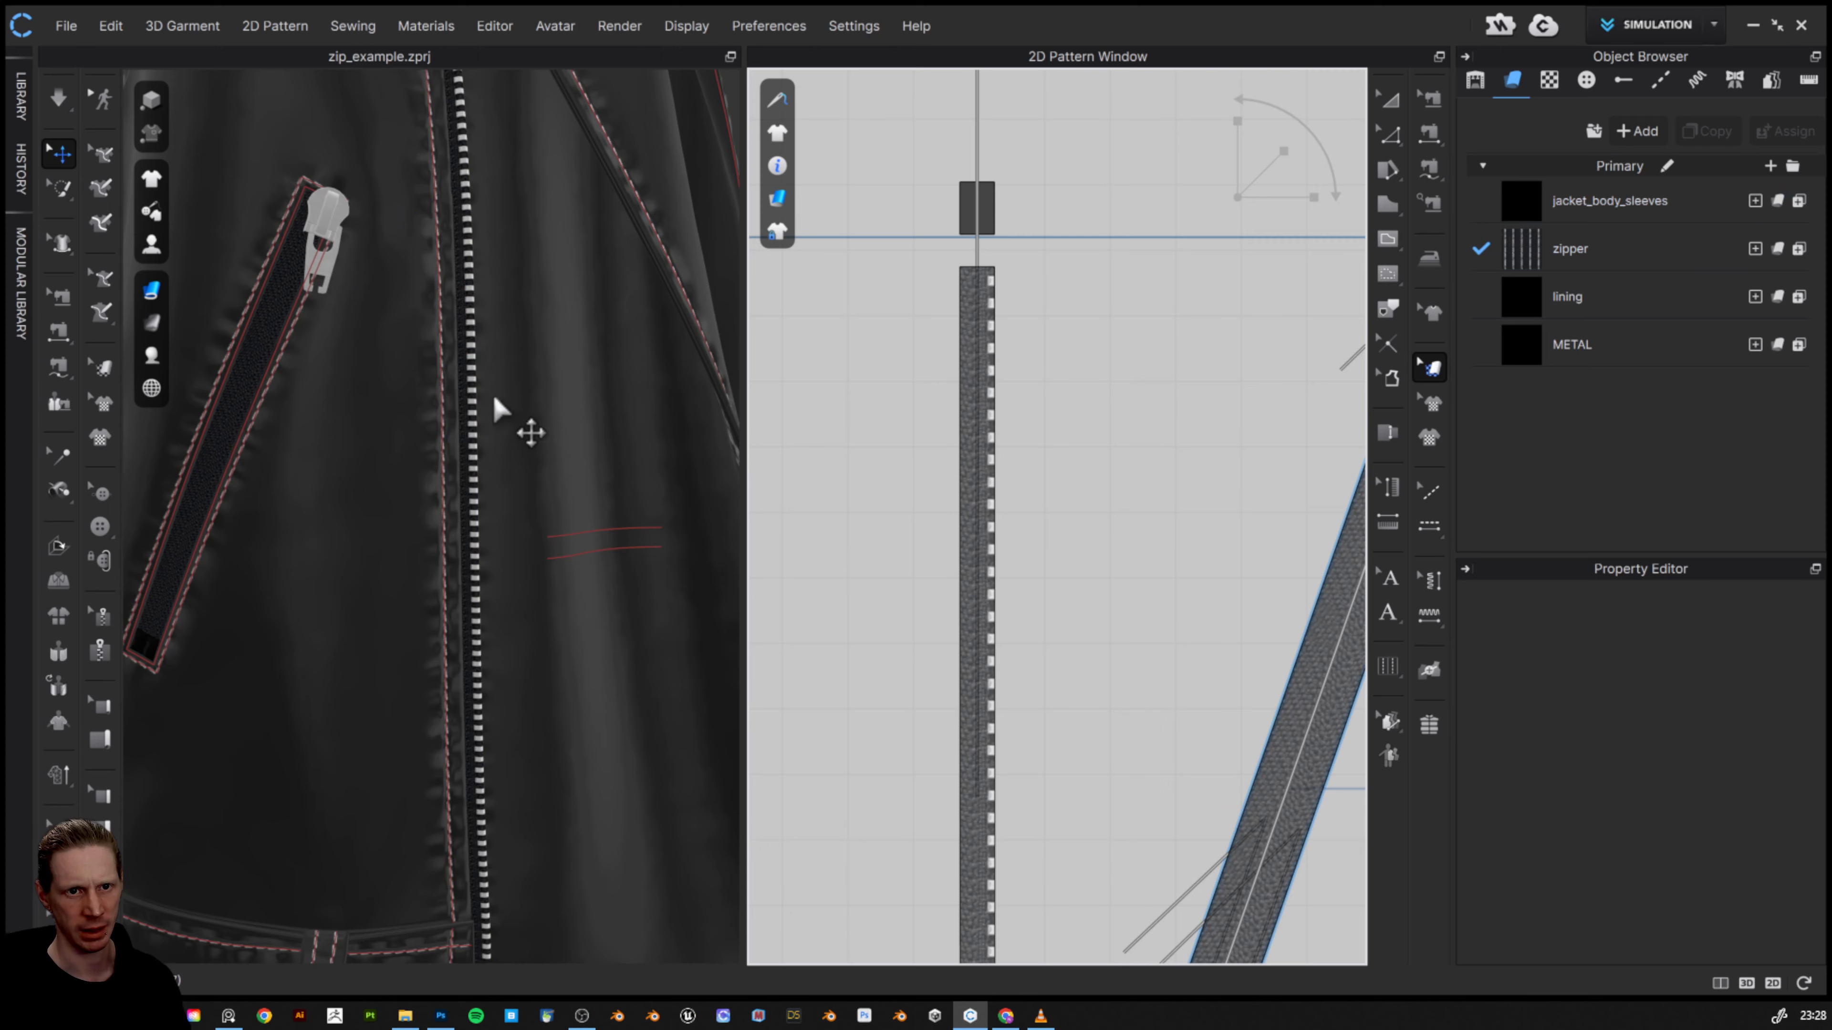
- Examine the row of teeth along the long front zipper in the 3D view
scroll(495, 401, "up", 4)
left_click(507, 377)
scroll(553, 427, "up", 2)
left_click_drag(563, 442, 609, 467)
scroll(609, 467, "down", 5)
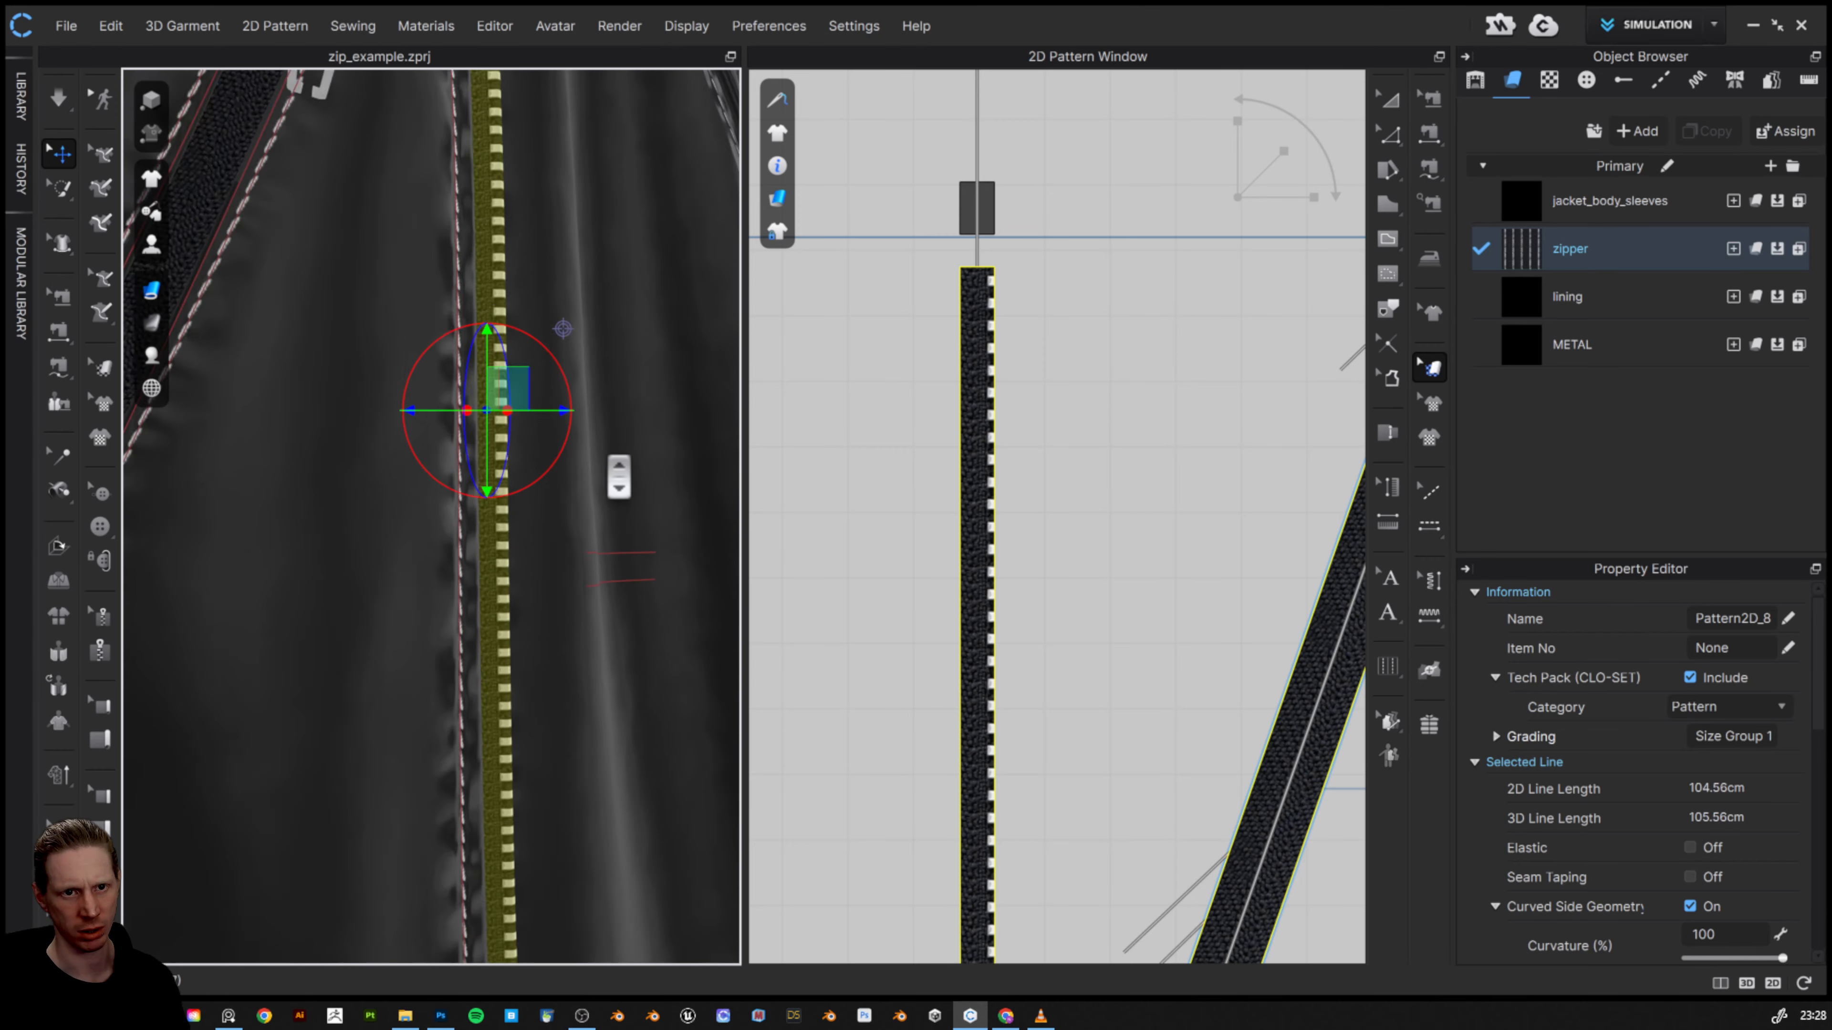
scroll(609, 389, "up", 2)
left_click_drag(609, 390, 535, 374)
scroll(1169, 601, "up", 2)
scroll(1165, 595, "down", 4)
- Shift the texture on the slanted pocket zipper pattern so the interlocked teeth run down the centre of the tape
left_click_drag(1138, 550, 1117, 536)
scroll(1051, 463, "up", 3)
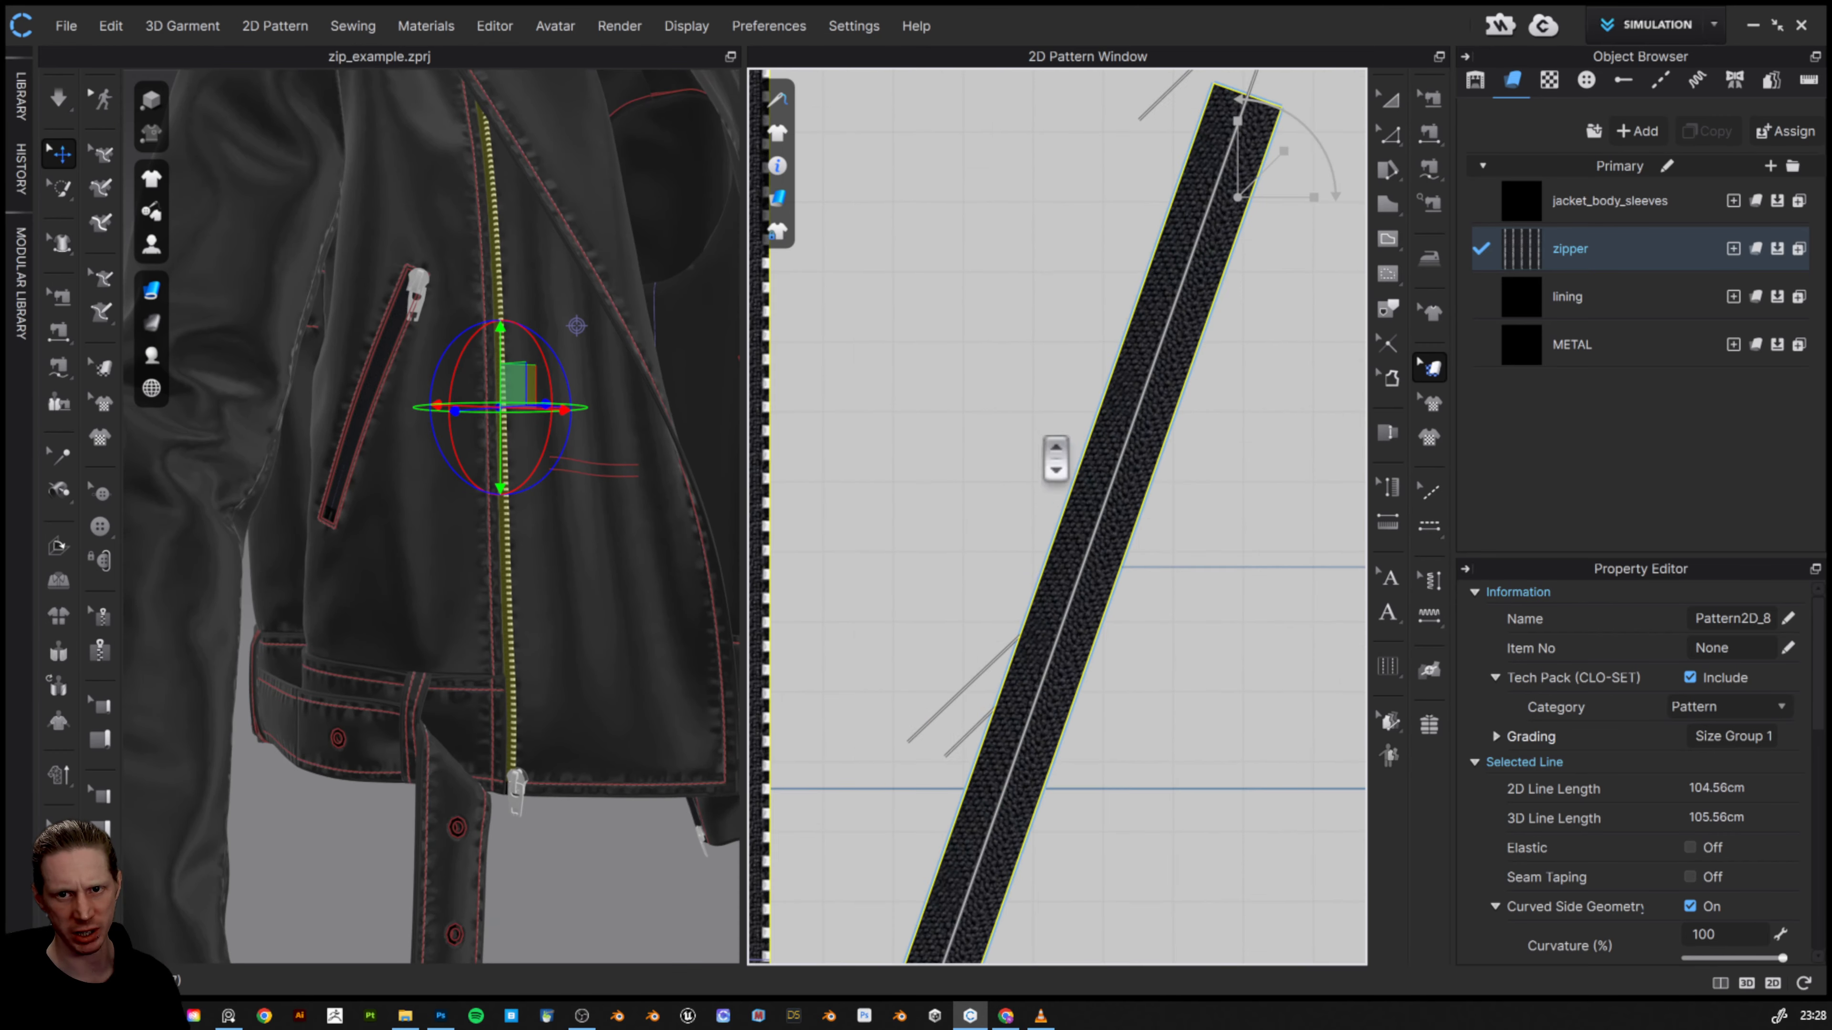
left_click(1136, 478)
scroll(1139, 481, "down", 2)
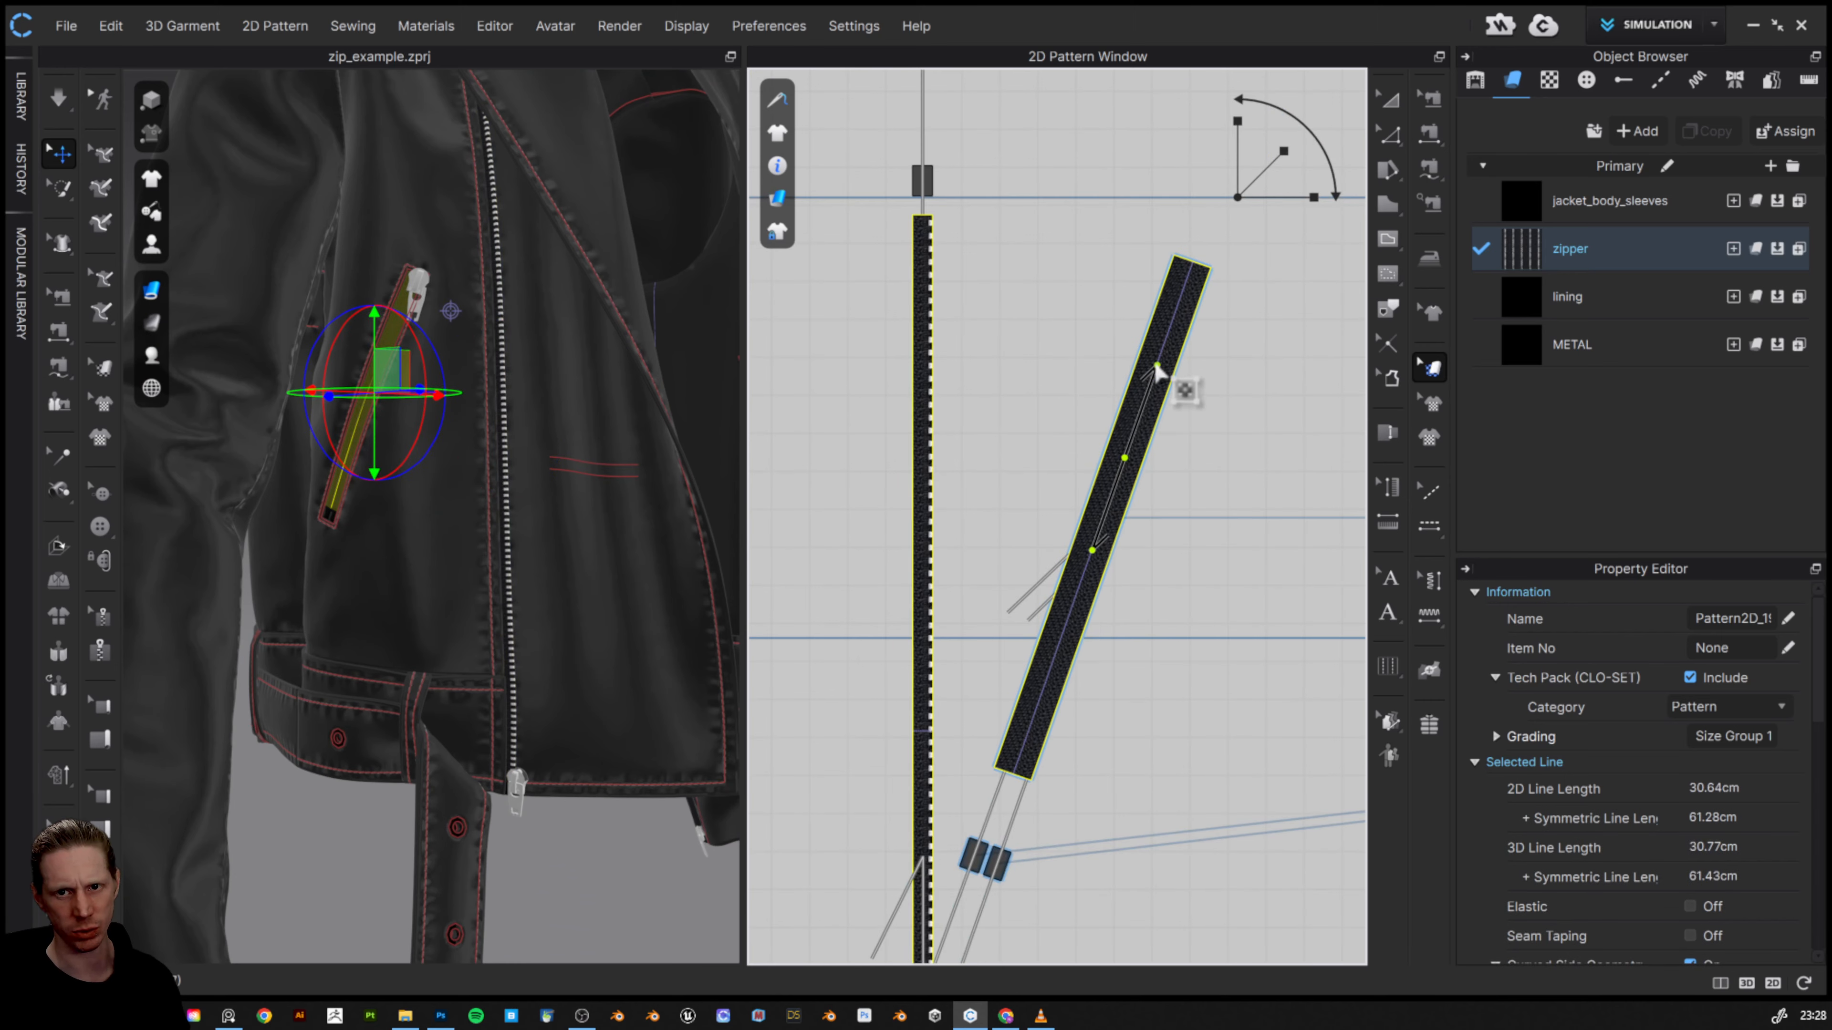
left_click_drag(1157, 366, 1163, 327)
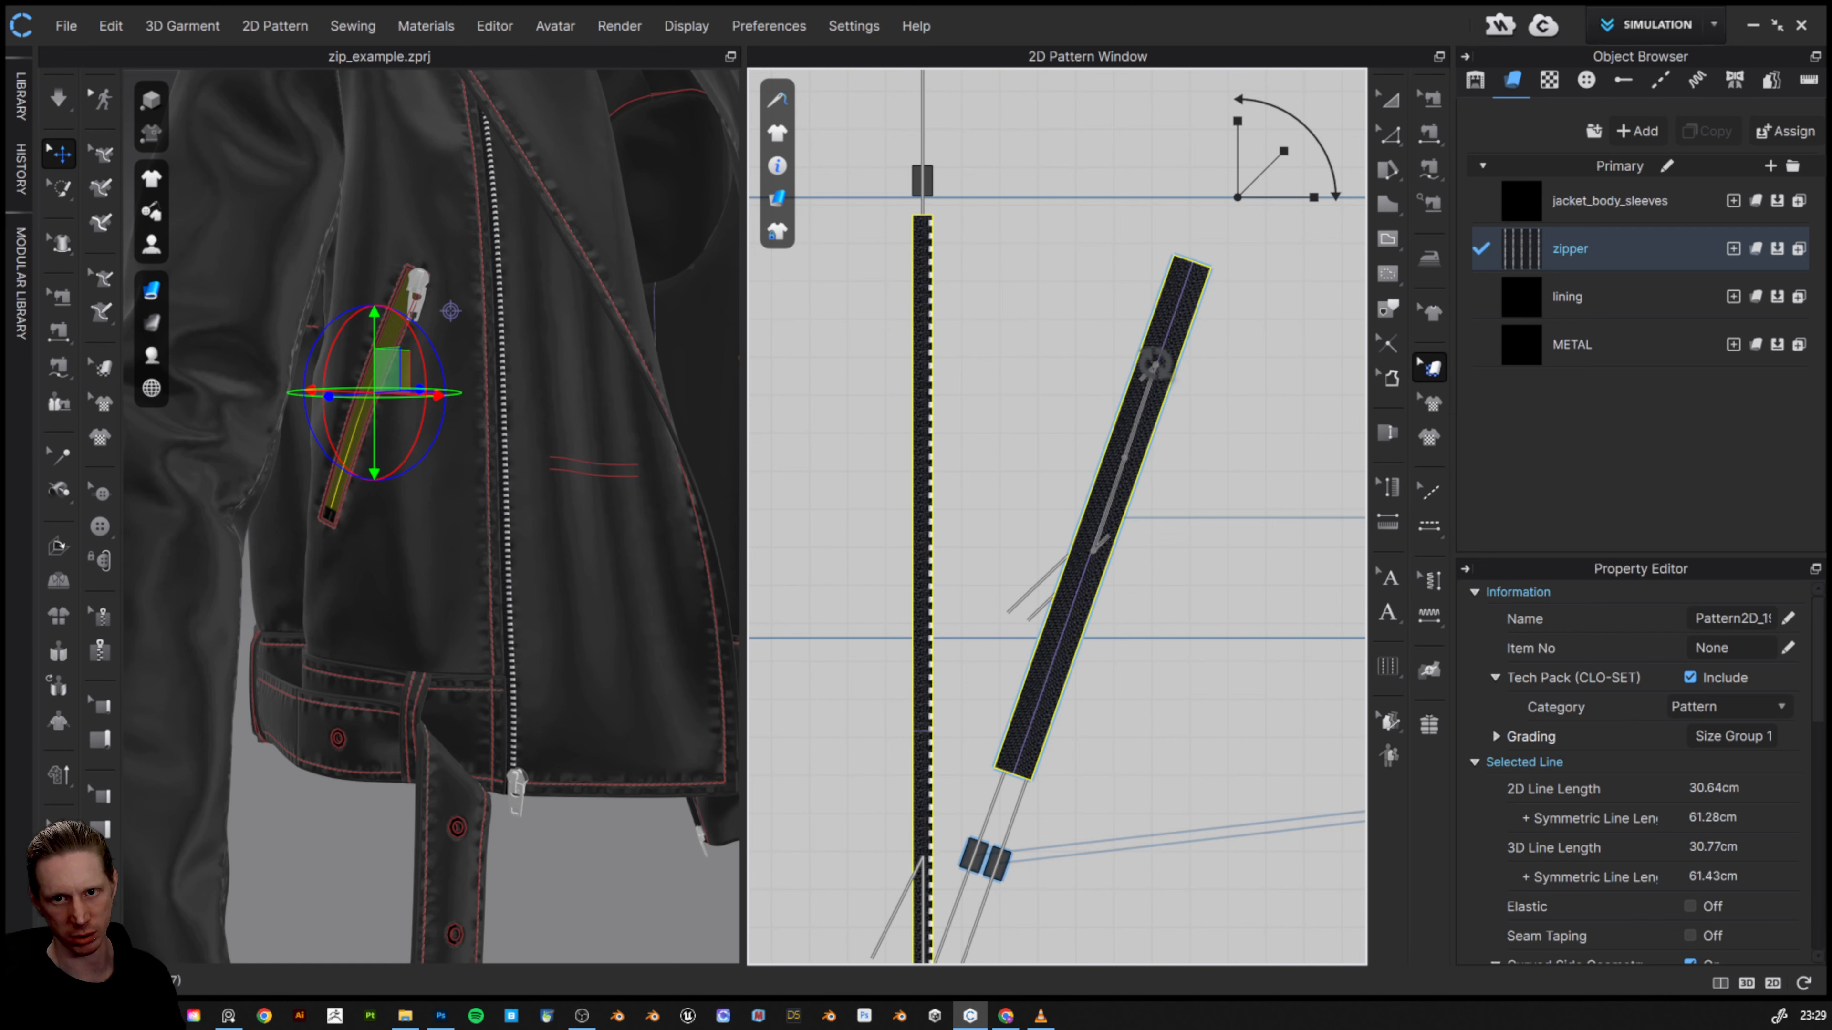
scroll(1112, 544, "up", 5)
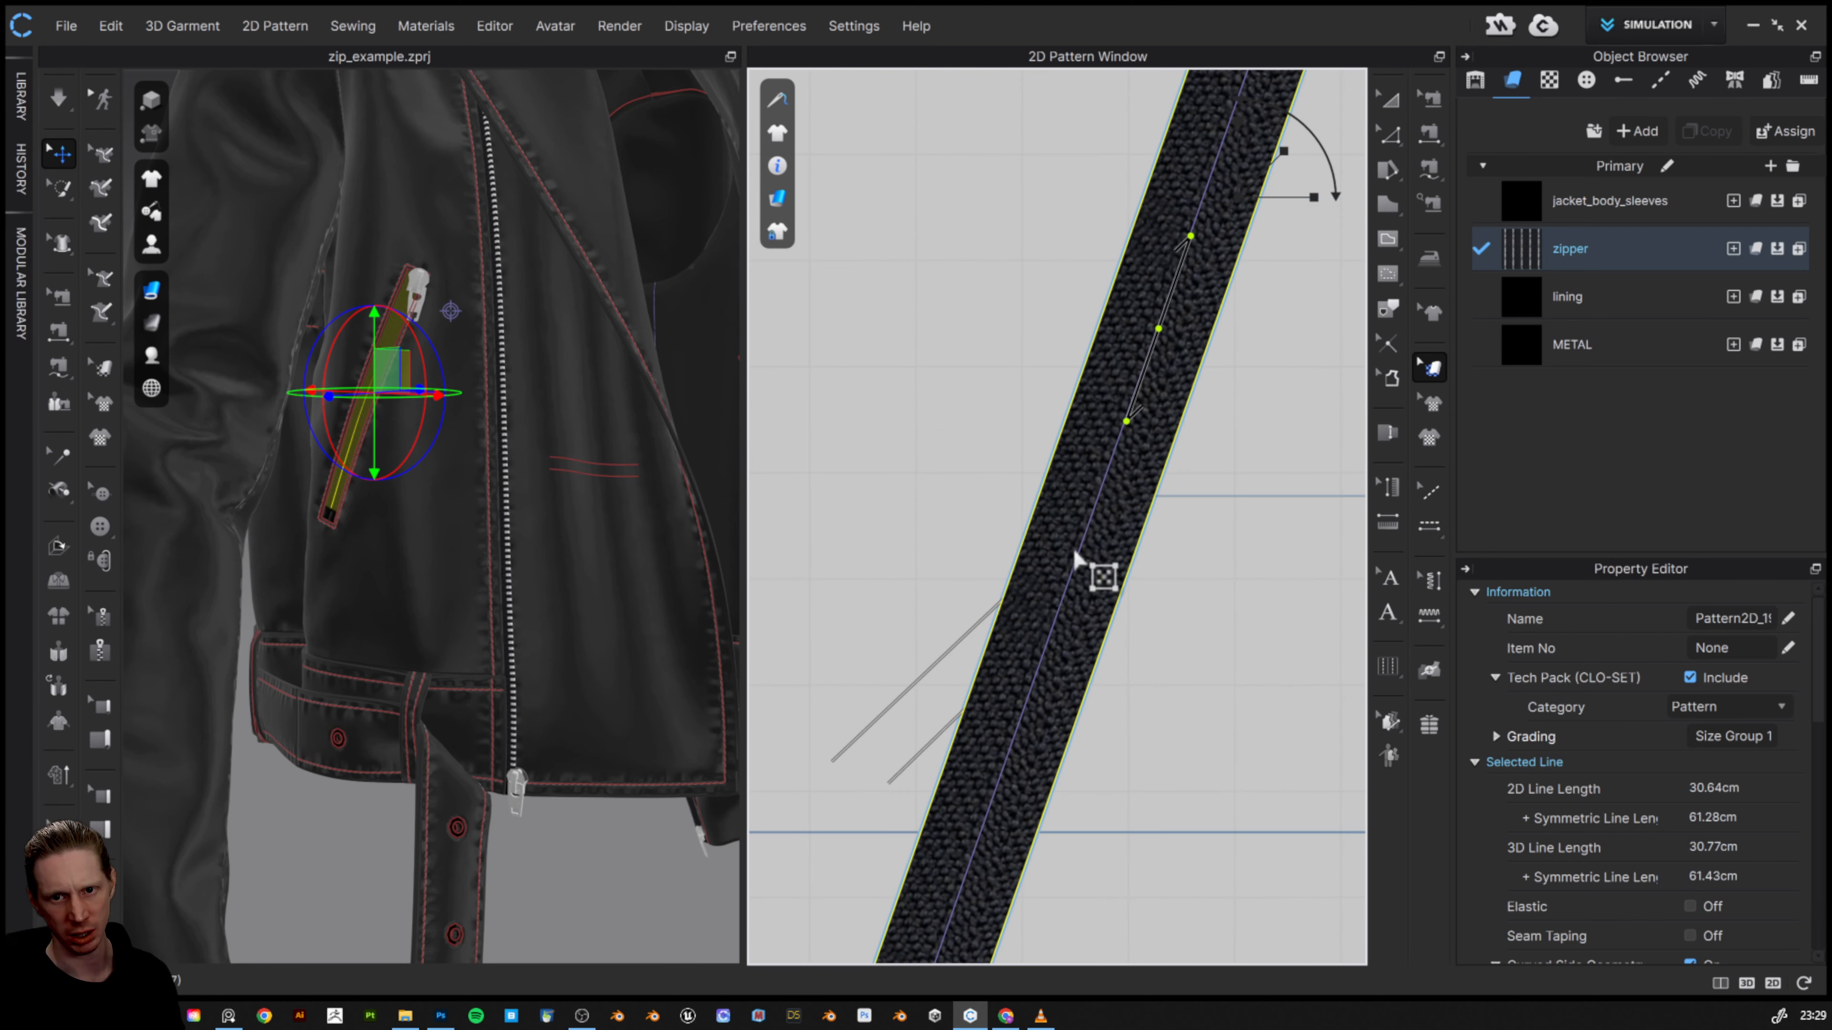
left_click_drag(1185, 600, 1184, 599)
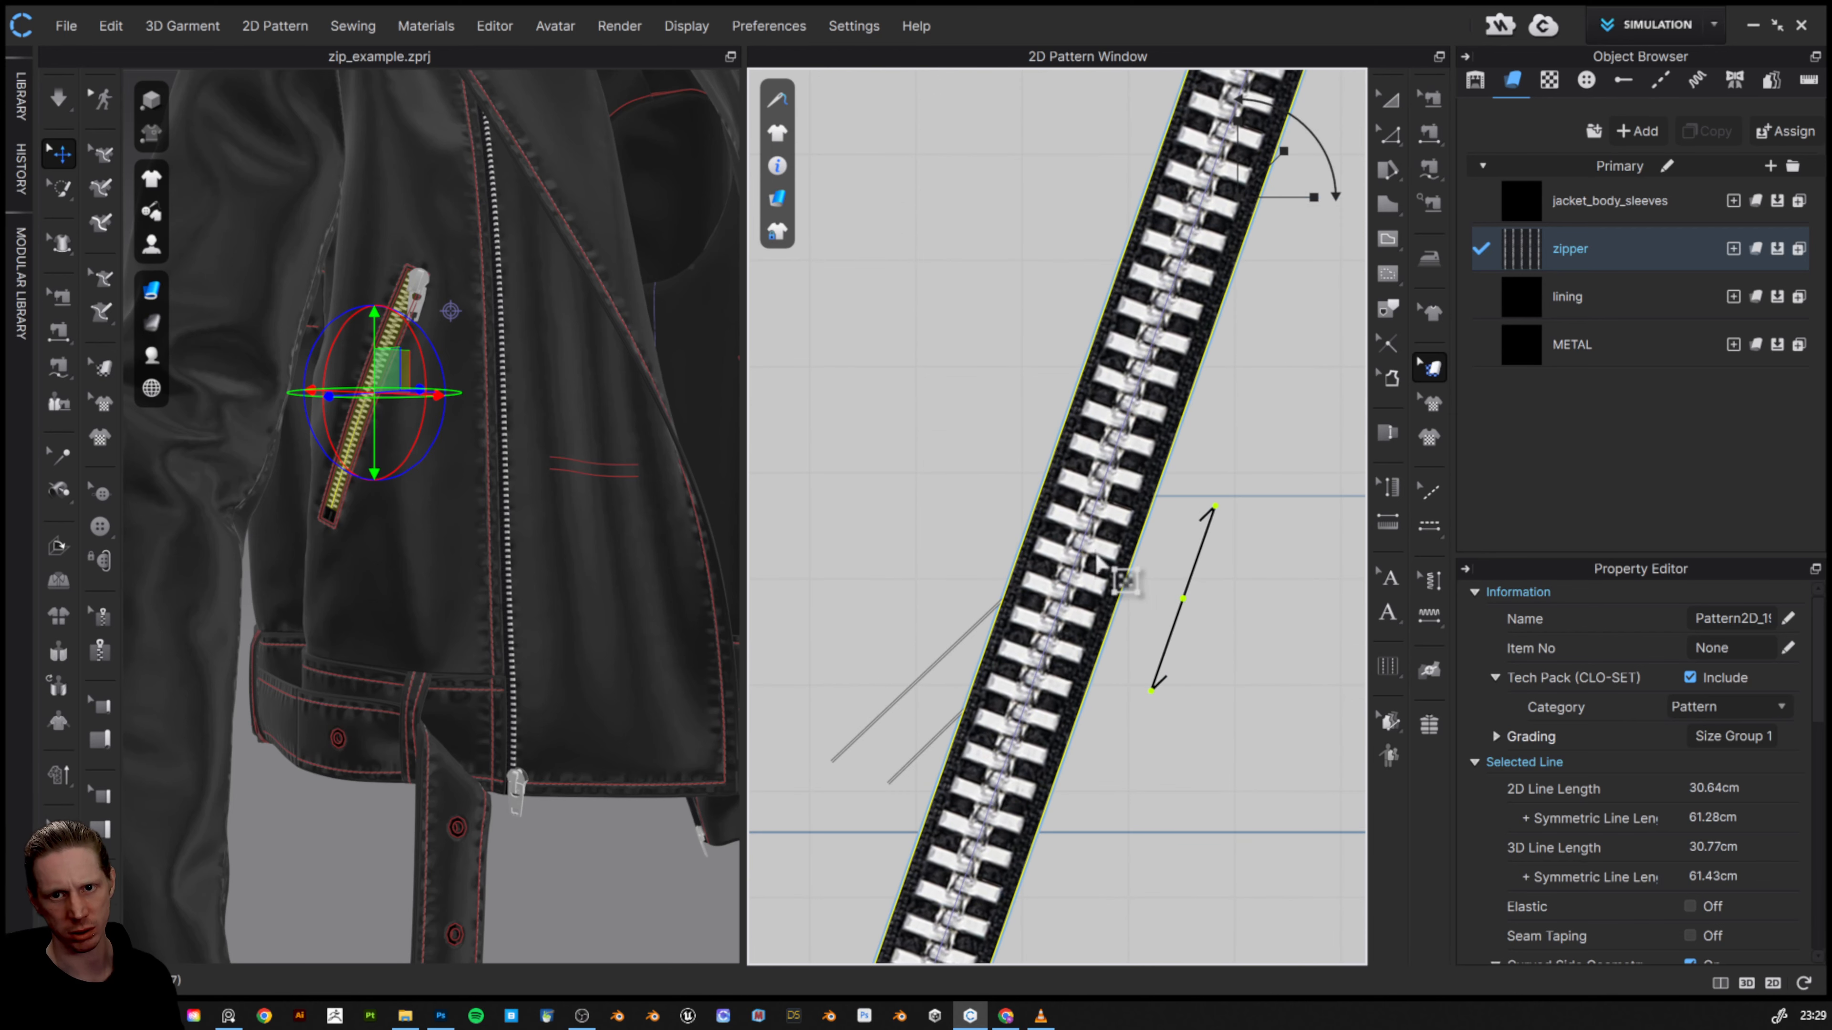
scroll(406, 370, "up", 1)
scroll(421, 352, "up", 3)
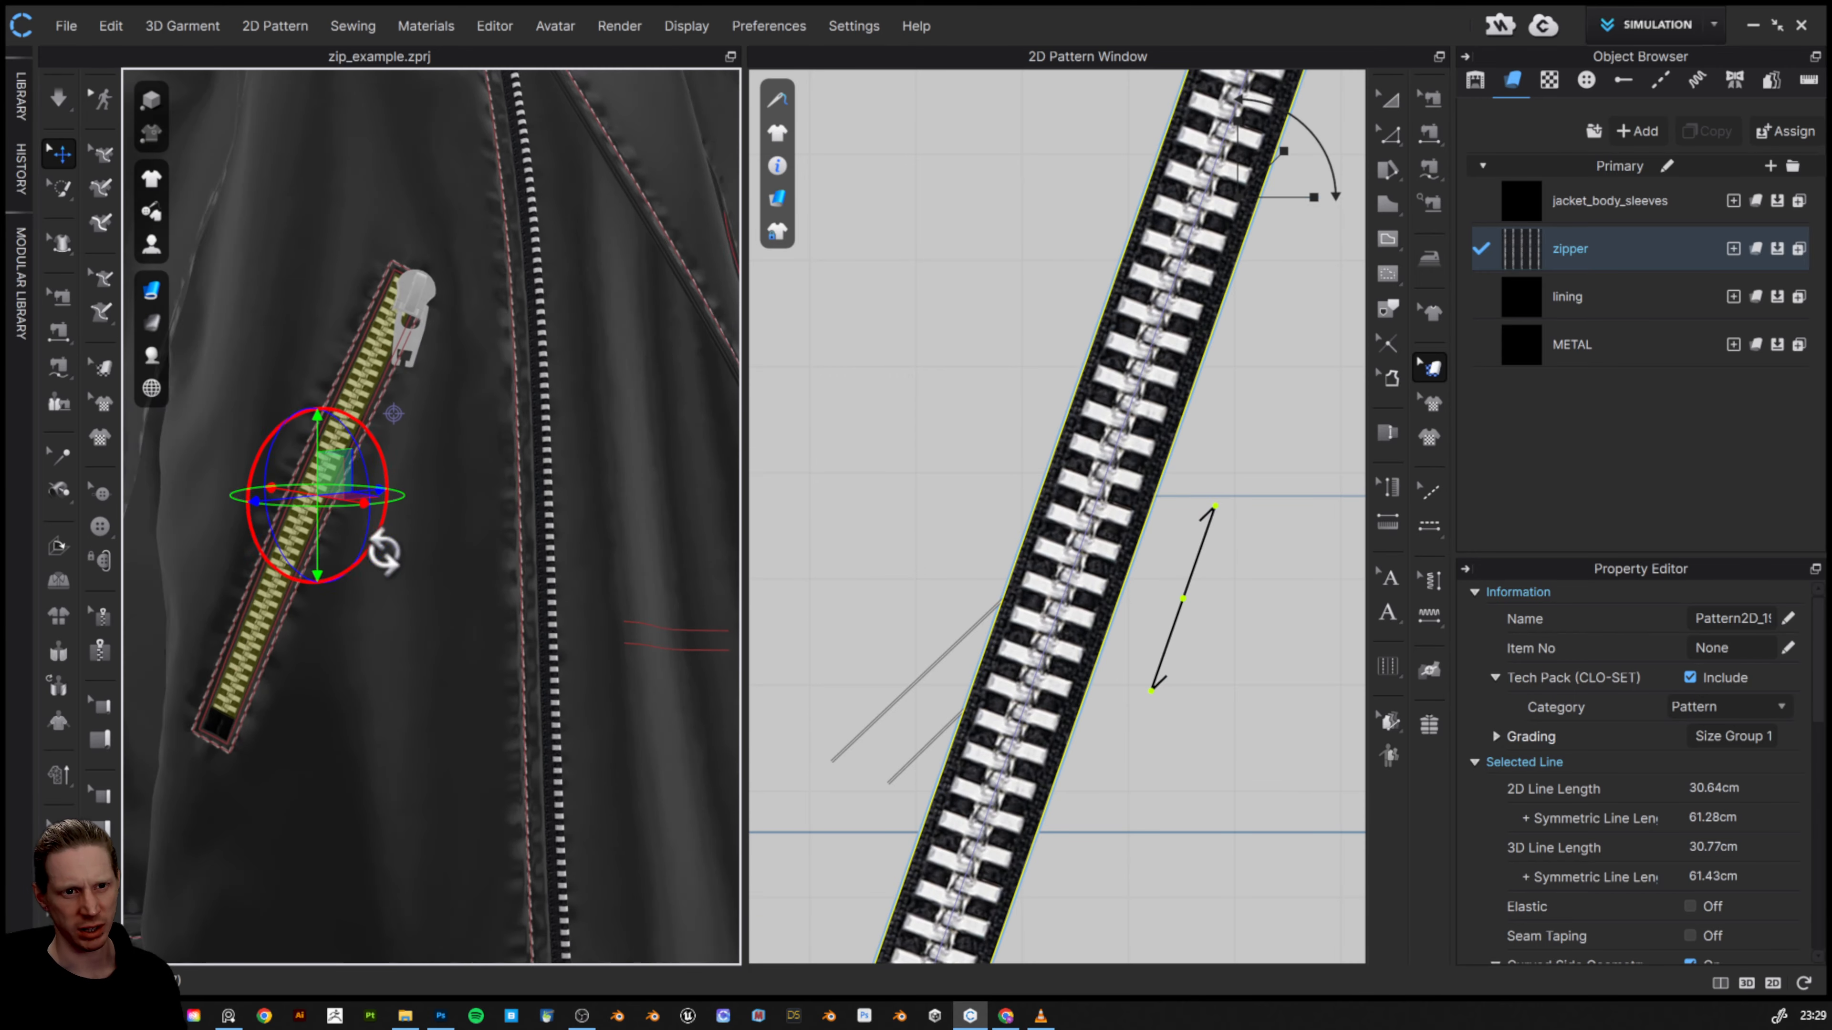
scroll(1204, 527, "up", 1)
scroll(1203, 524, "down", 1)
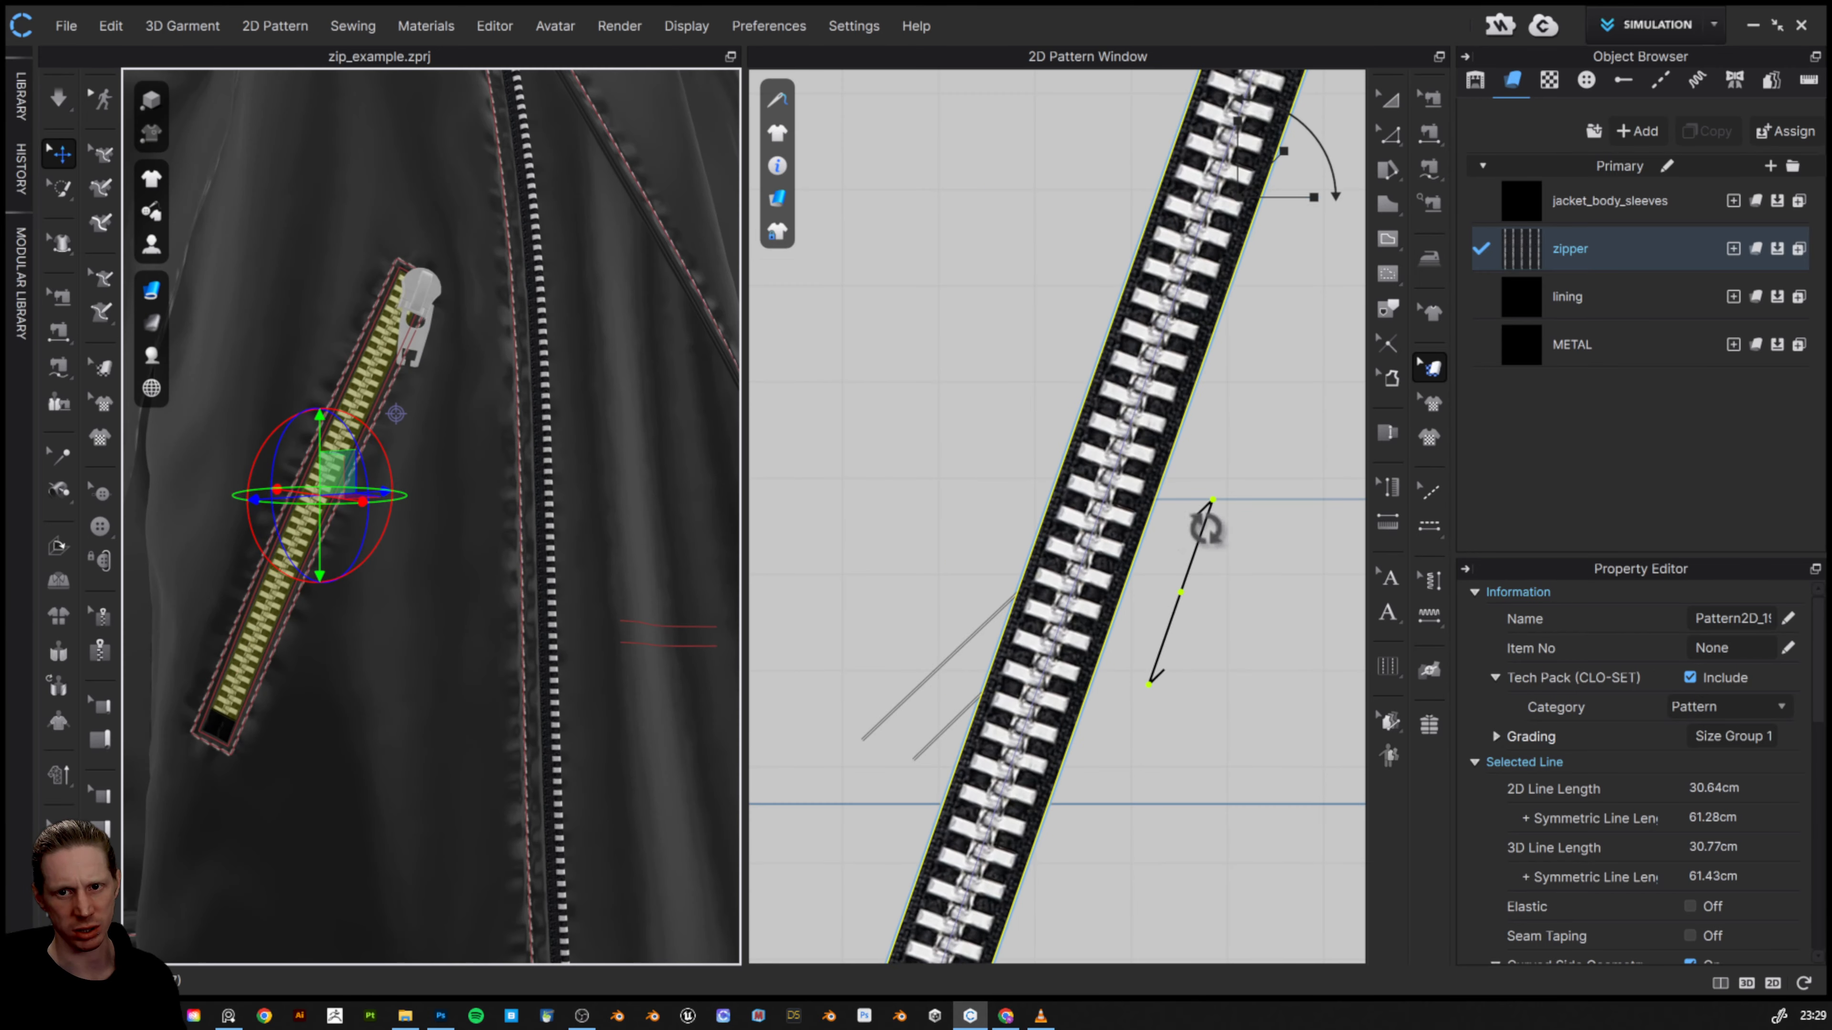
scroll(1161, 425, "down", 1)
scroll(1153, 409, "down", 2)
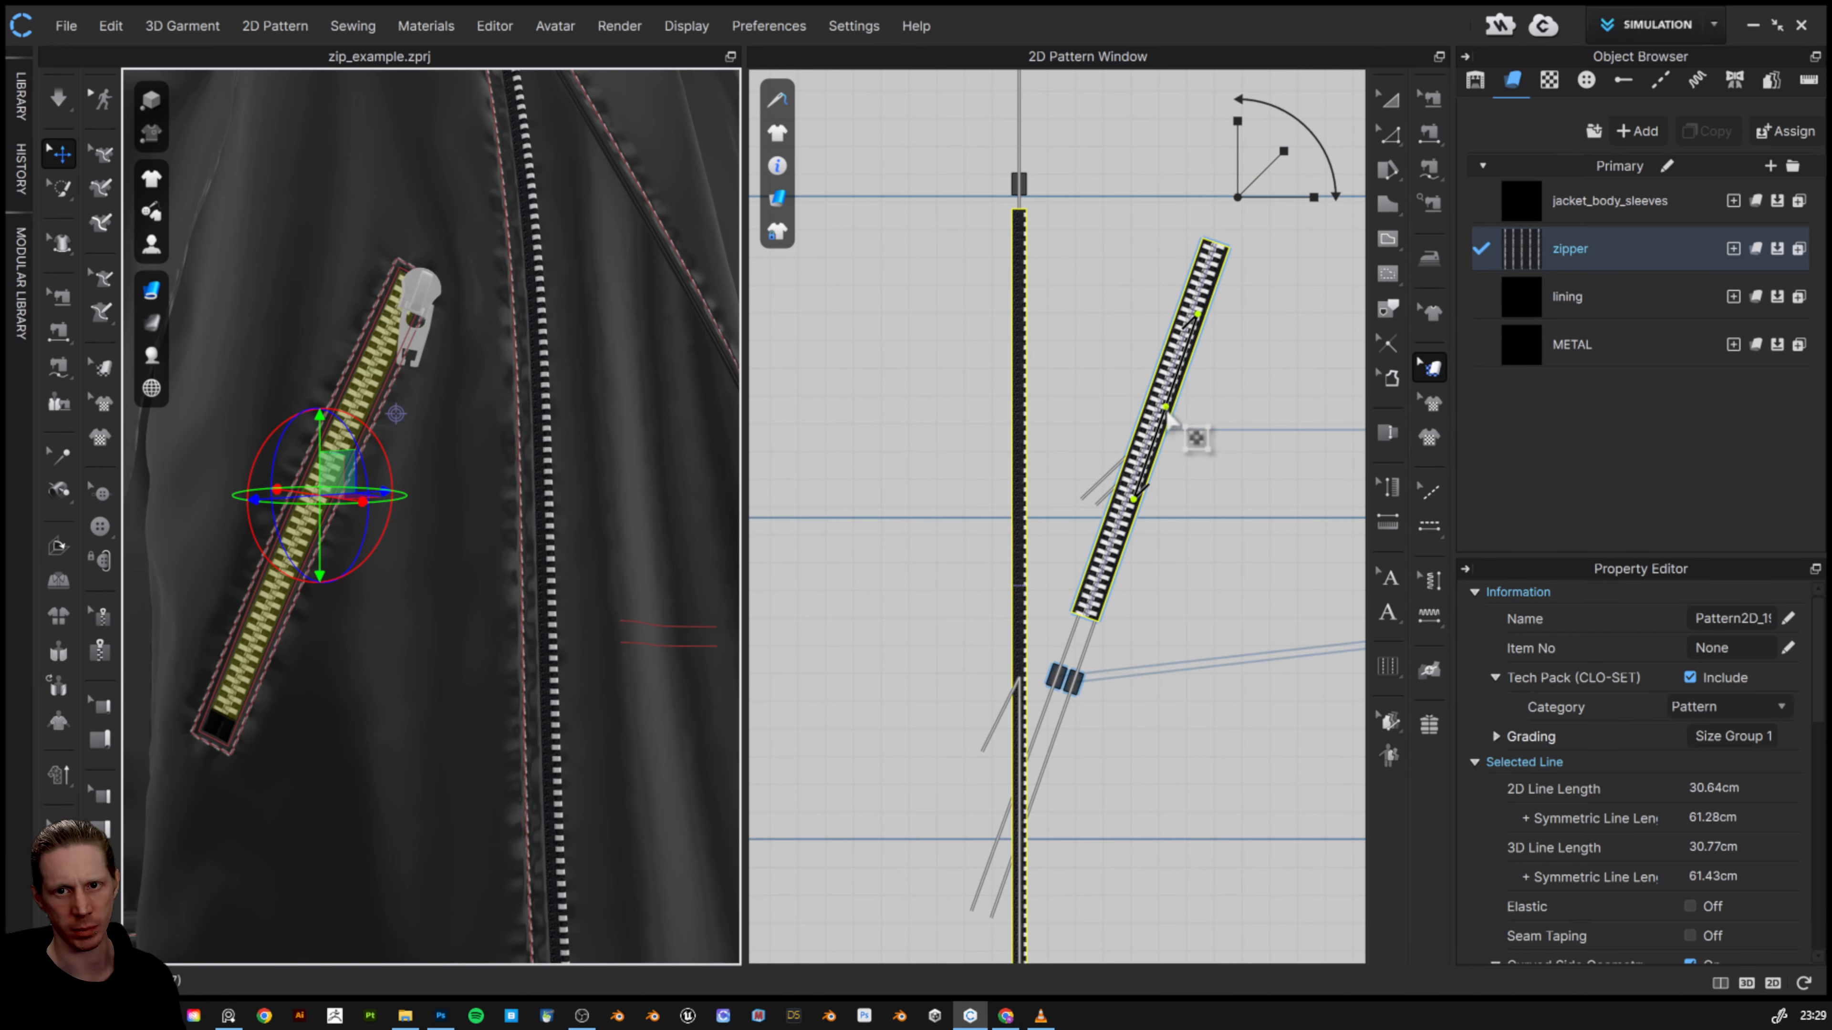
- Try to rotate and rescale the texture on the slanted pocket zipper, and undo the changes
scroll(1202, 425, "up", 3)
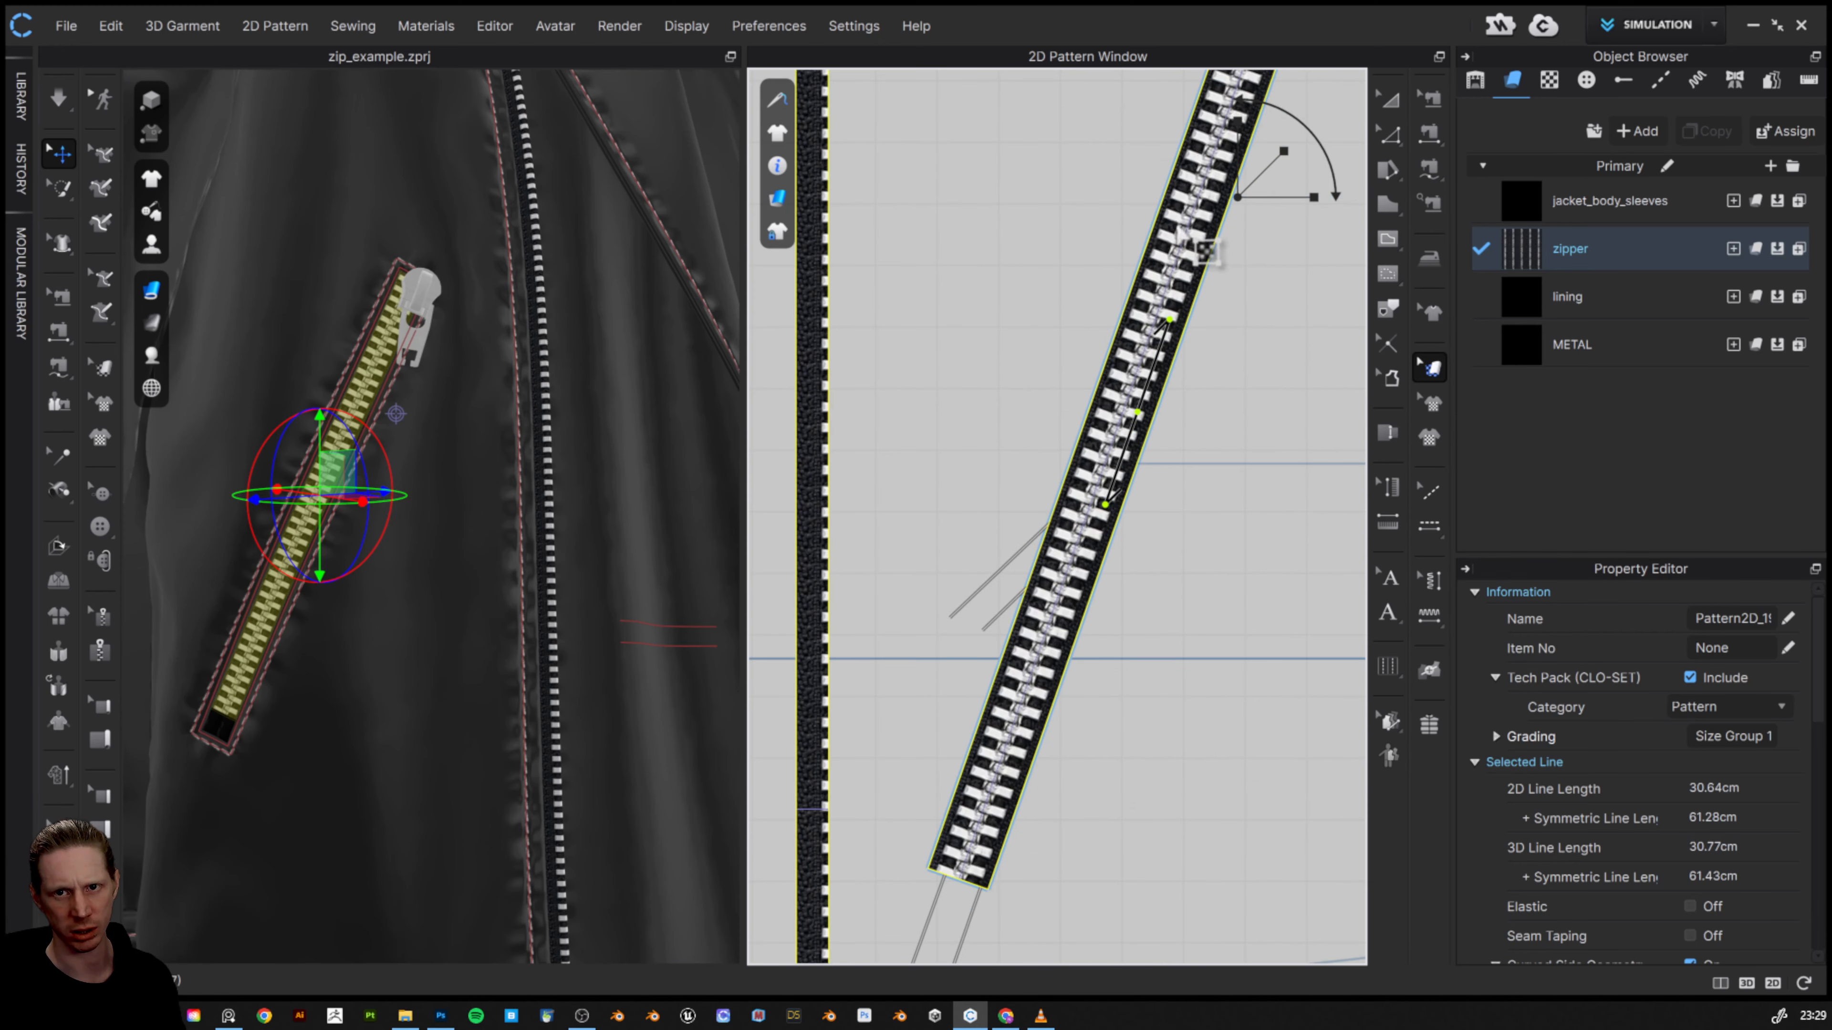
left_click_drag(1168, 320, 1171, 319)
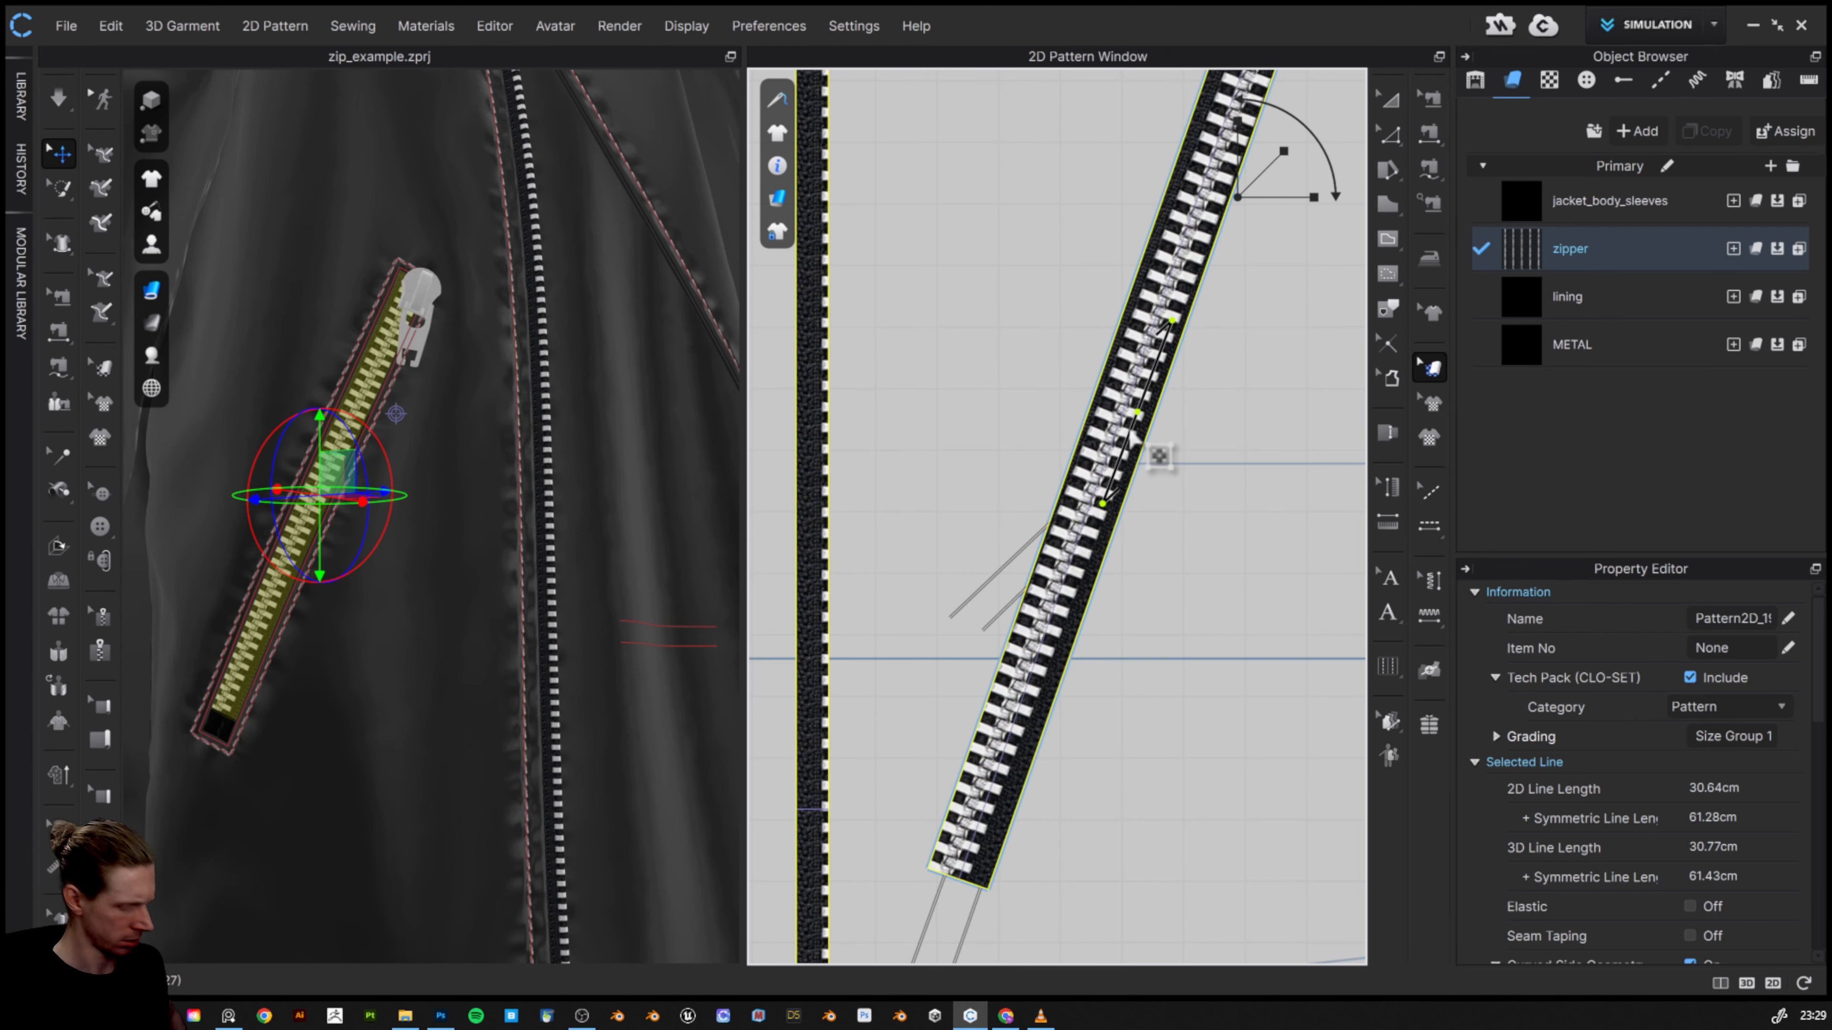
left_click_drag(1131, 433, 1079, 597)
left_click_drag(1286, 152, 1275, 159)
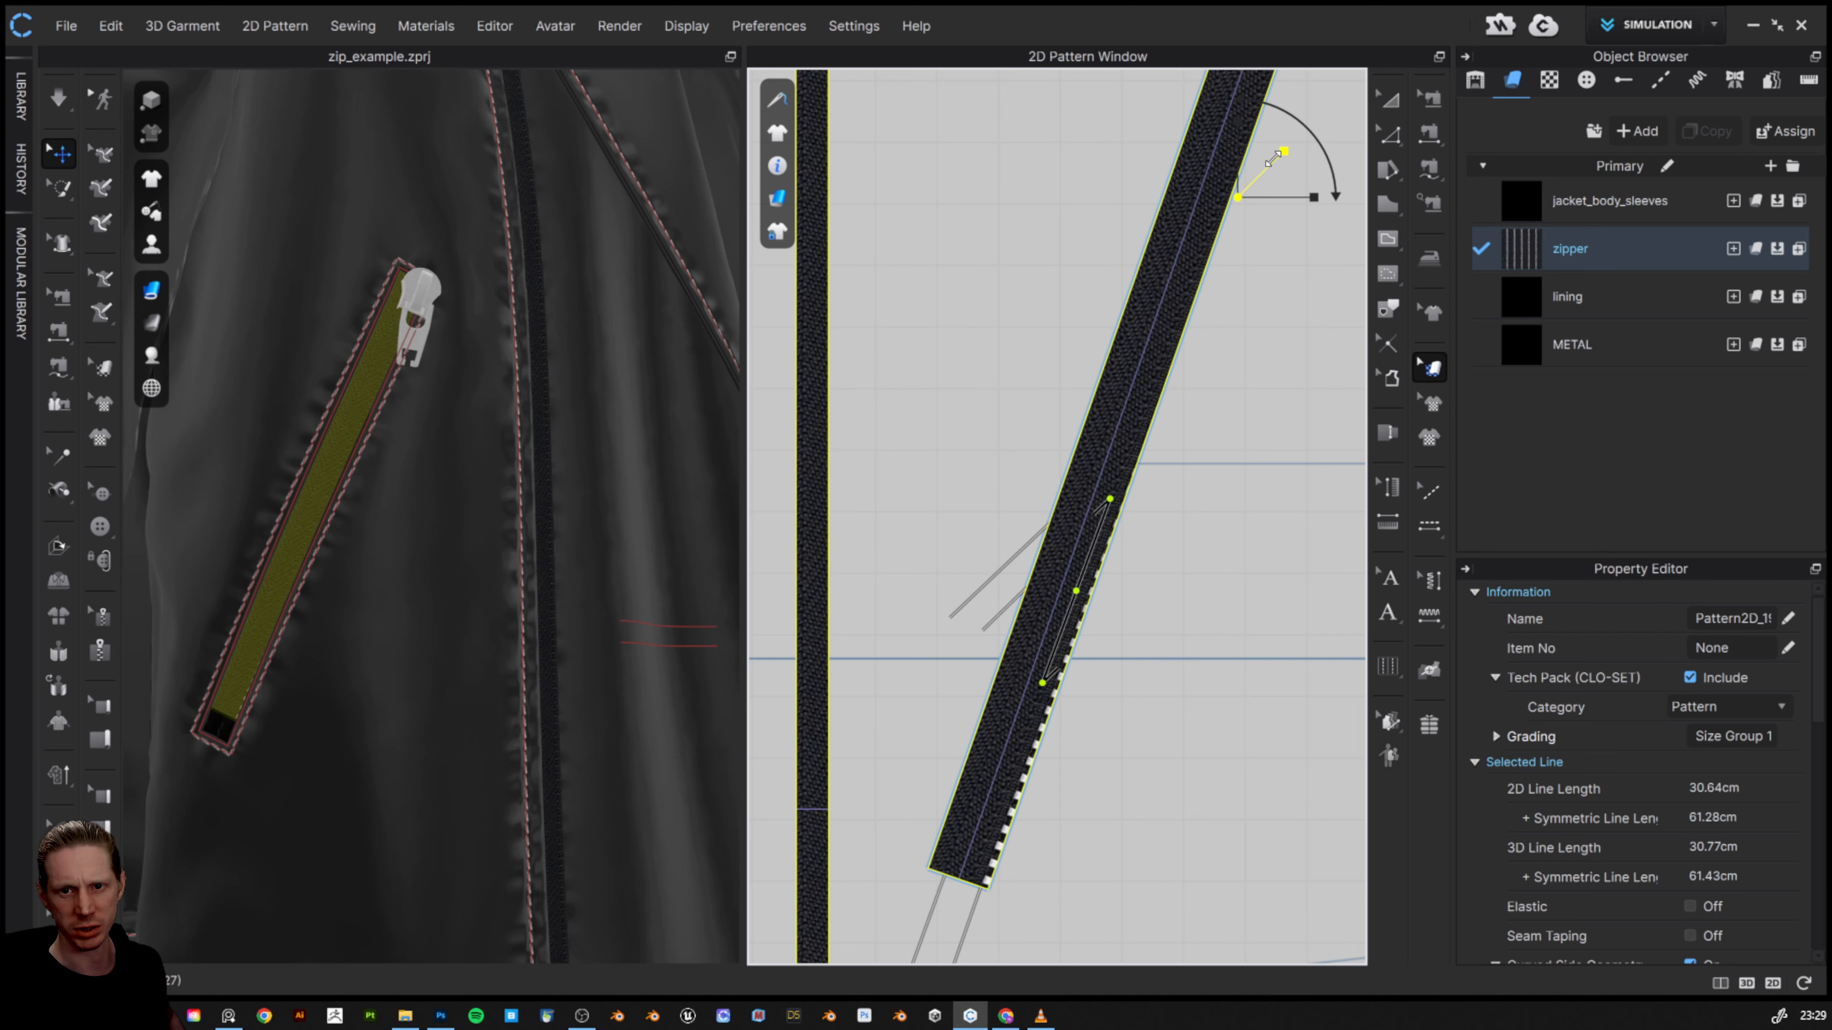
key("ctrl+z")
- Re-centre the interlocked teeth along the slanted pocket zipper and check the alignment on the jacket
left_click_drag(1132, 419, 1127, 423)
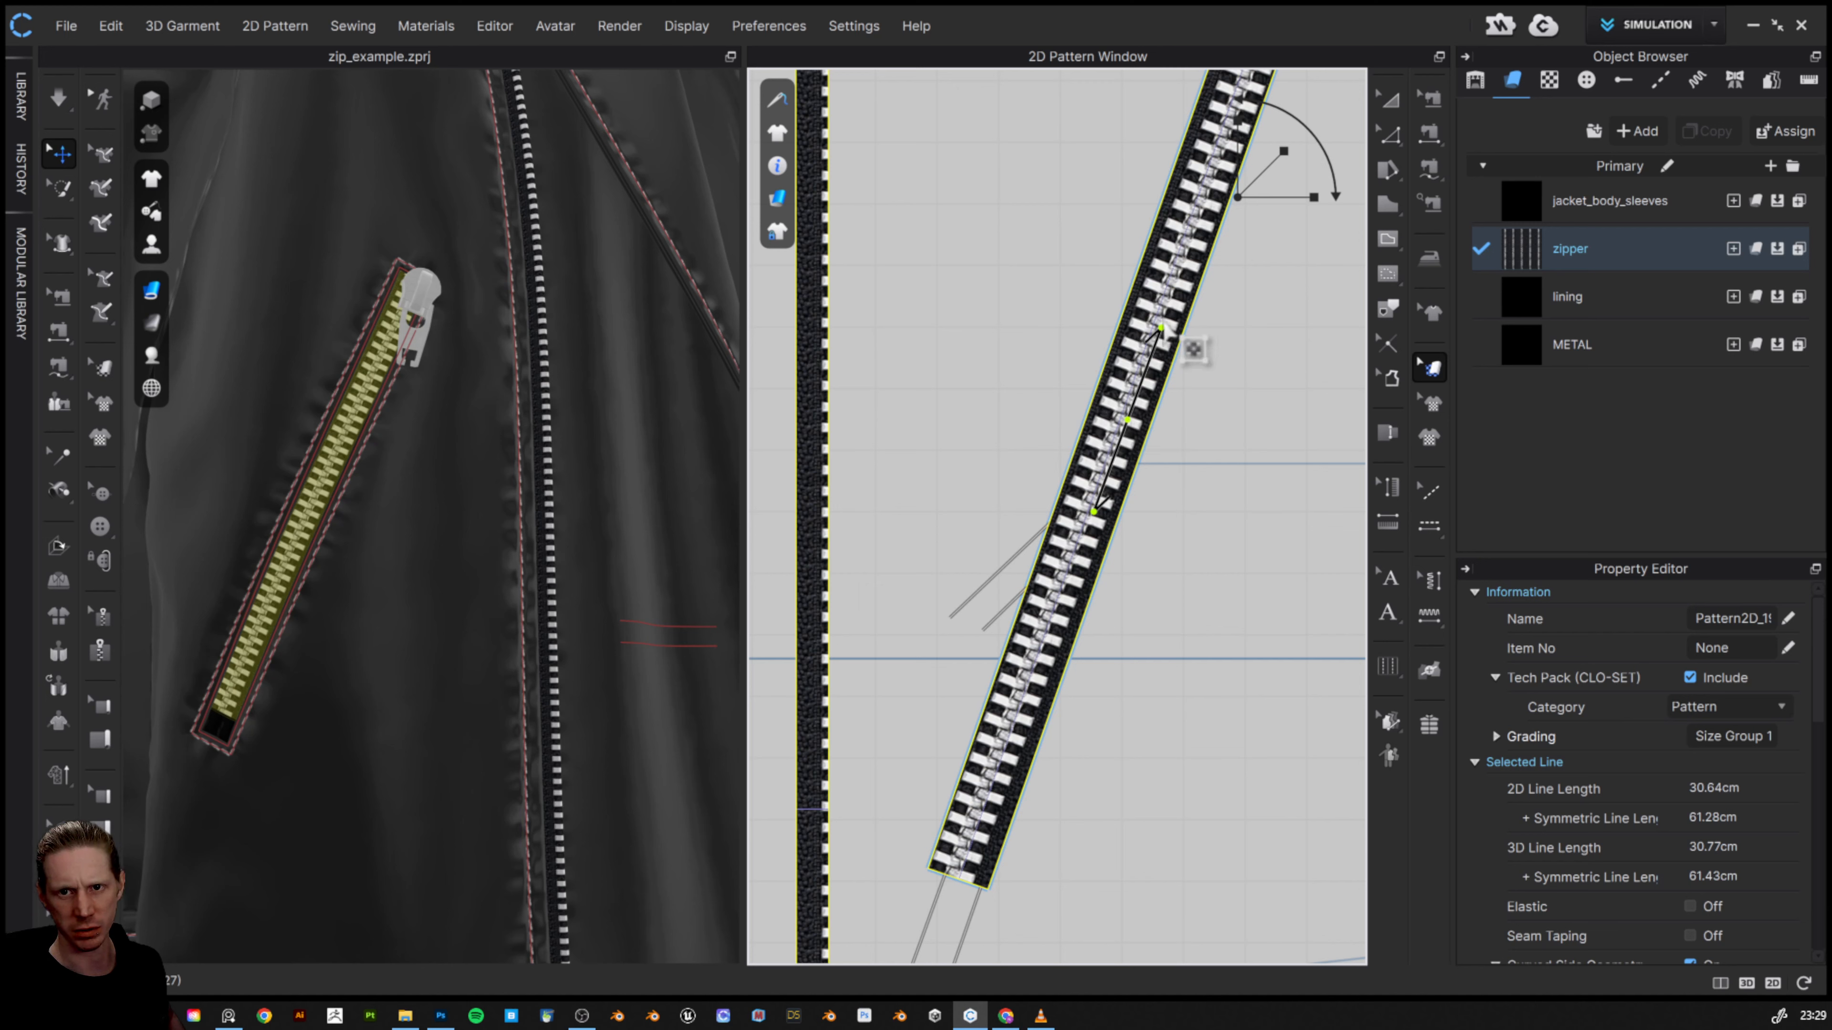
left_click_drag(1160, 327, 1158, 320)
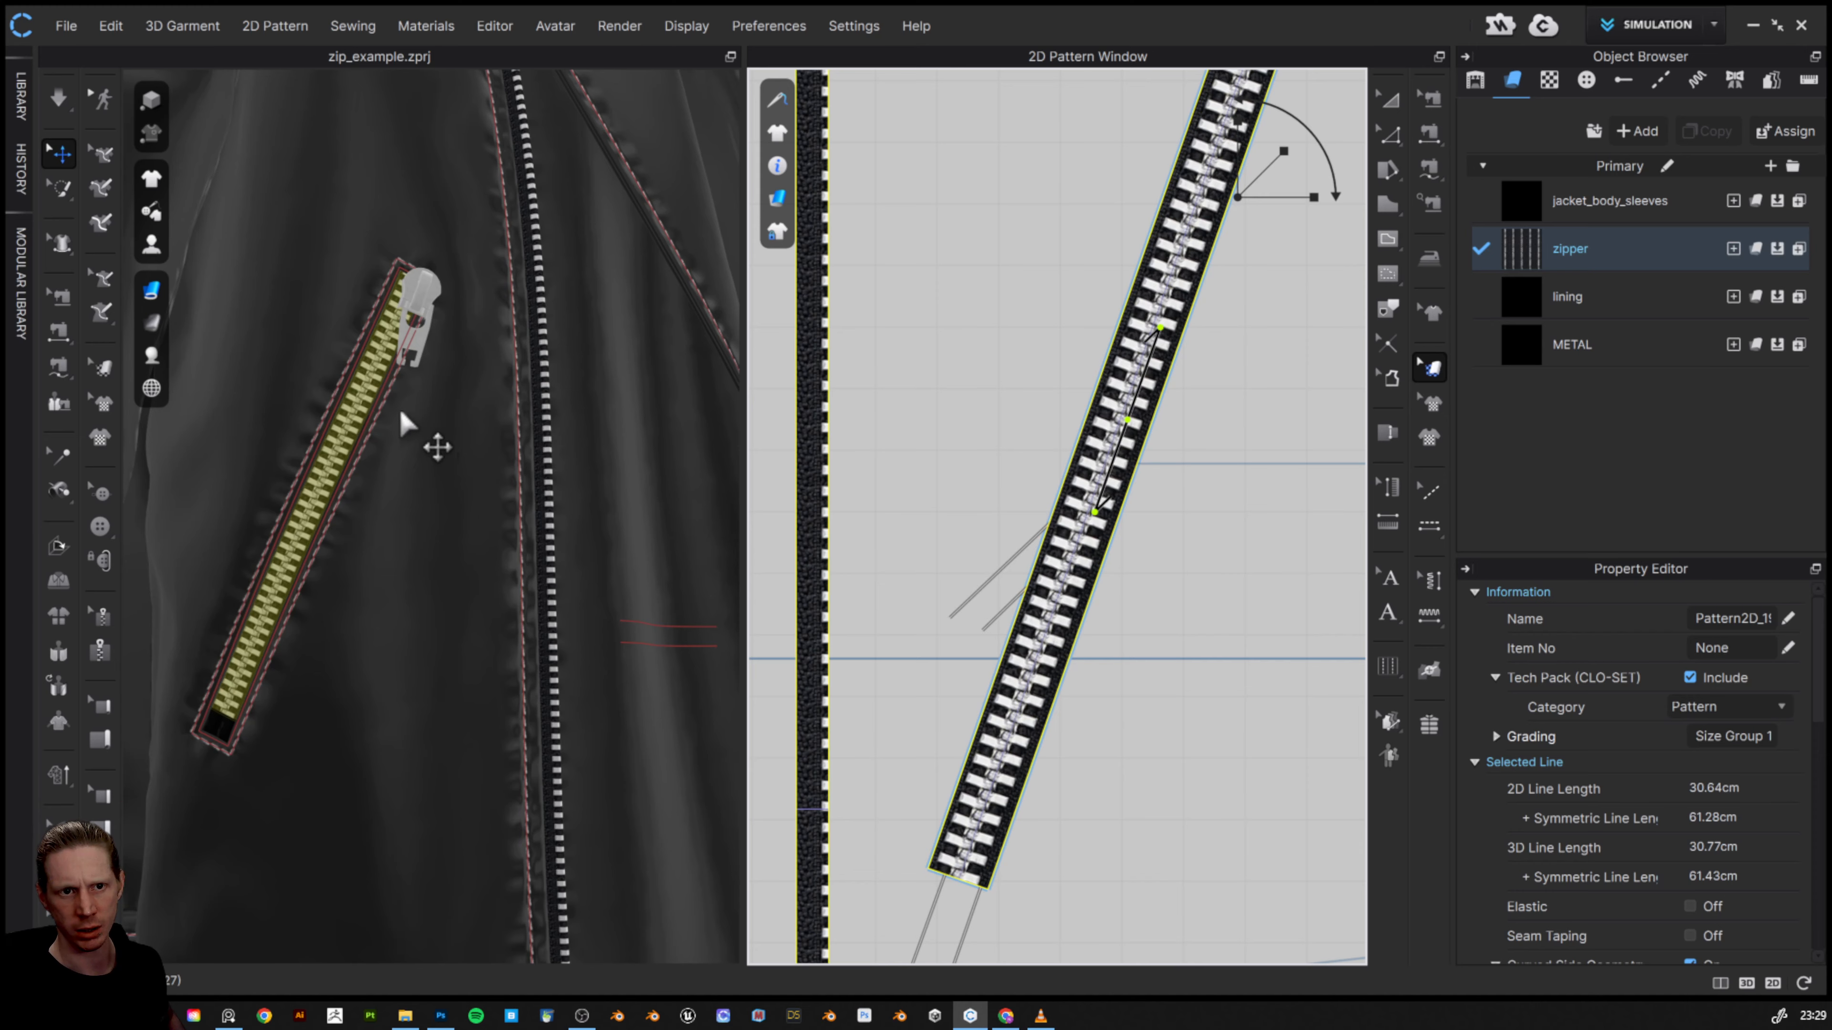
scroll(393, 408, "up", 2)
left_click_drag(347, 391, 347, 374)
left_click_drag(272, 508, 245, 507)
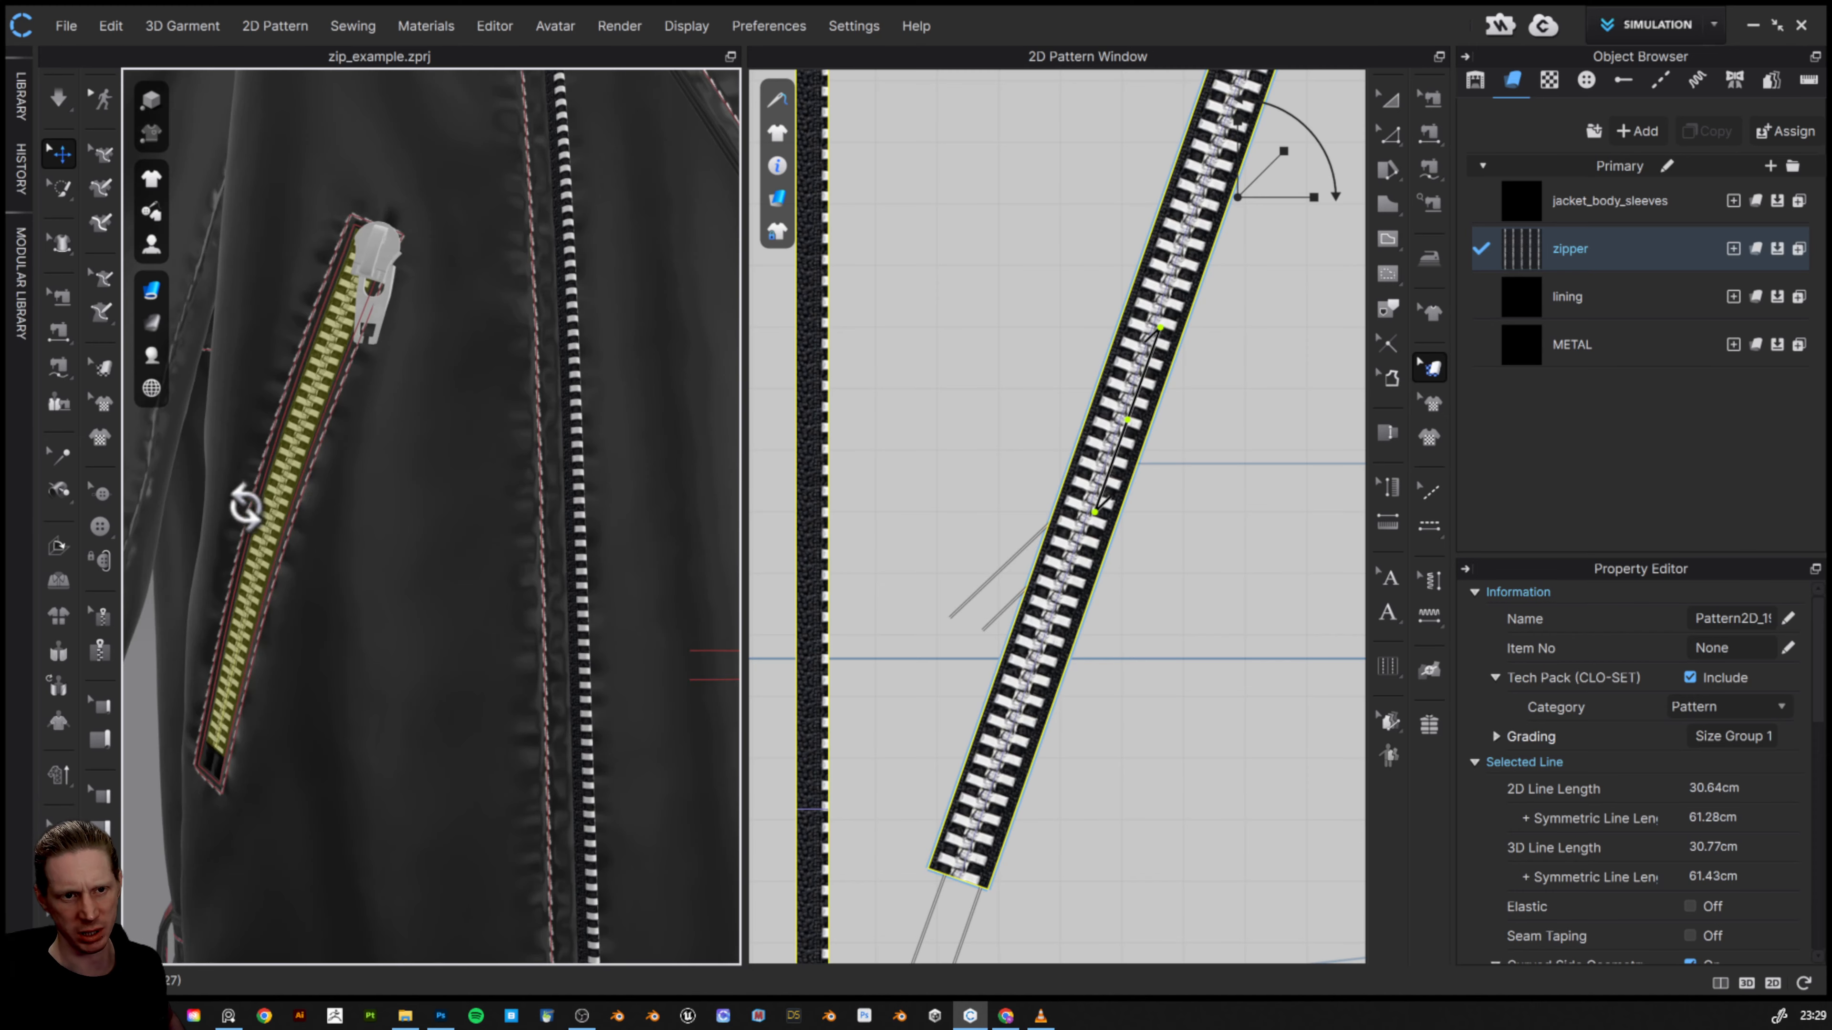
- Shift the texture on both sleeve zipper tapes so a single row of teeth lines each inner edge
scroll(985, 613, "down", 2)
scroll(982, 593, "up", 5)
scroll(973, 588, "down", 6)
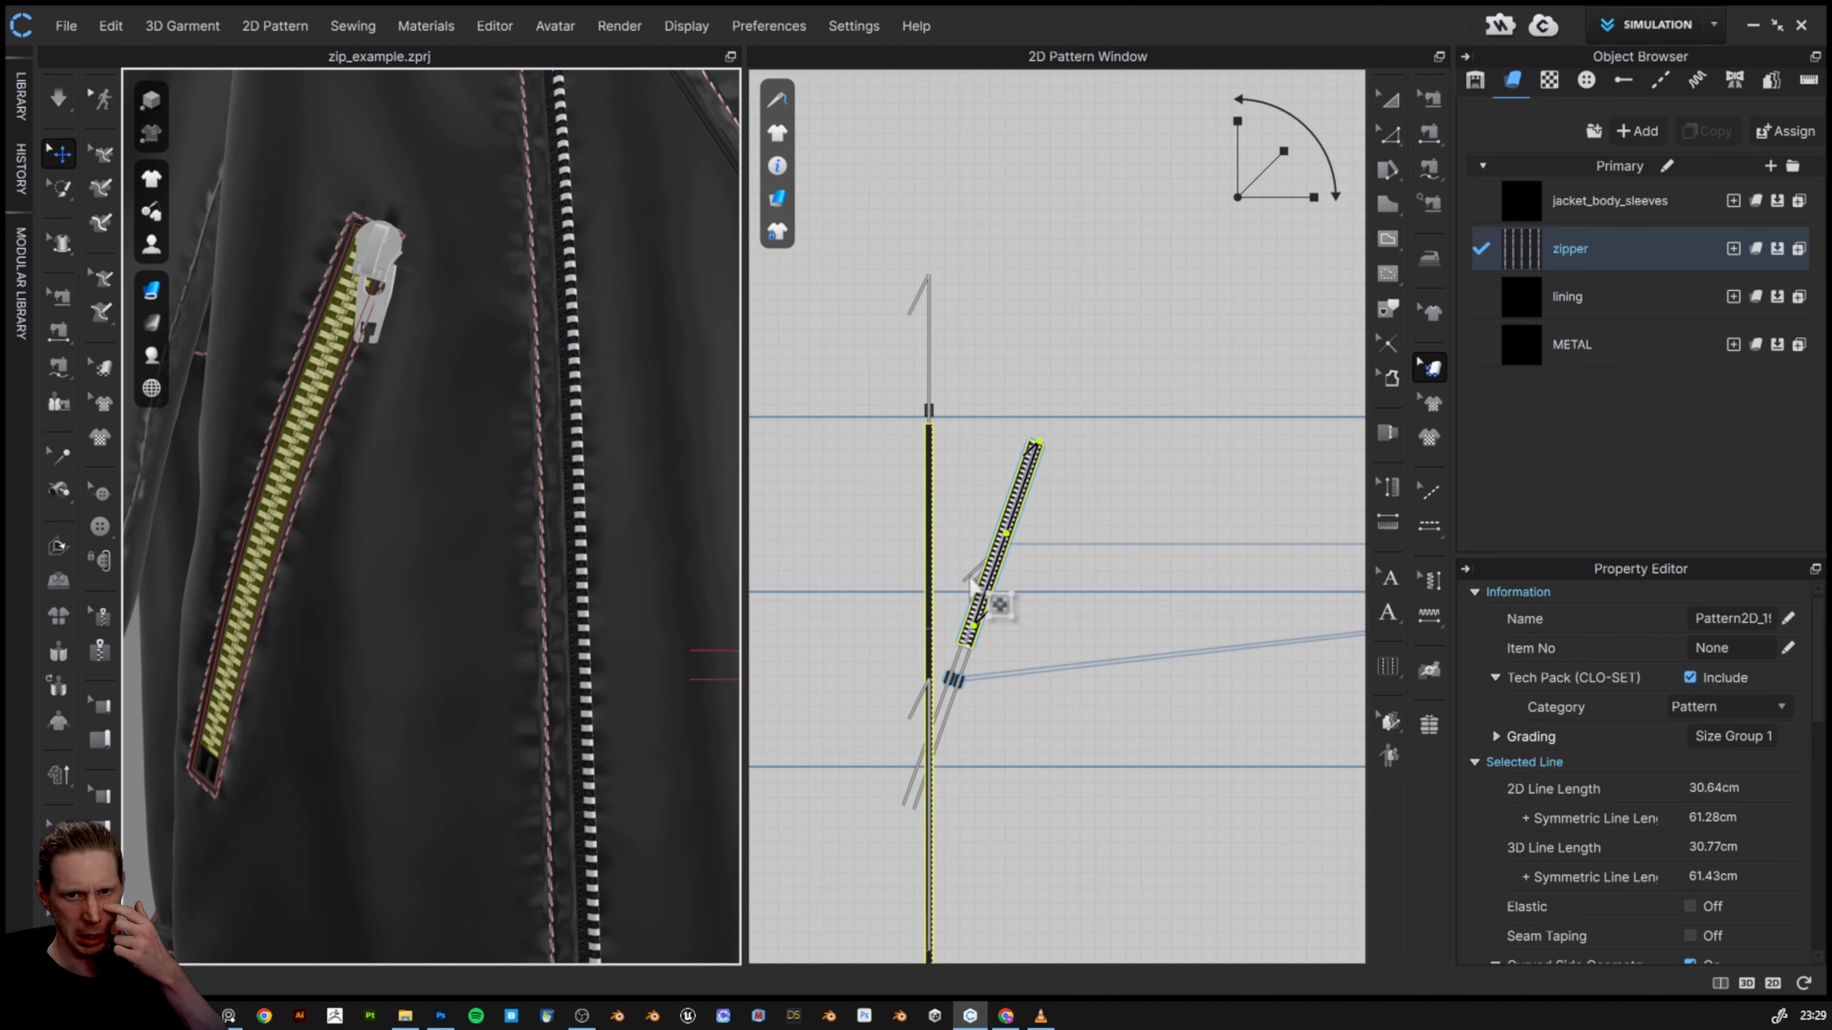
scroll(973, 588, "down", 4)
scroll(433, 588, "down", 6)
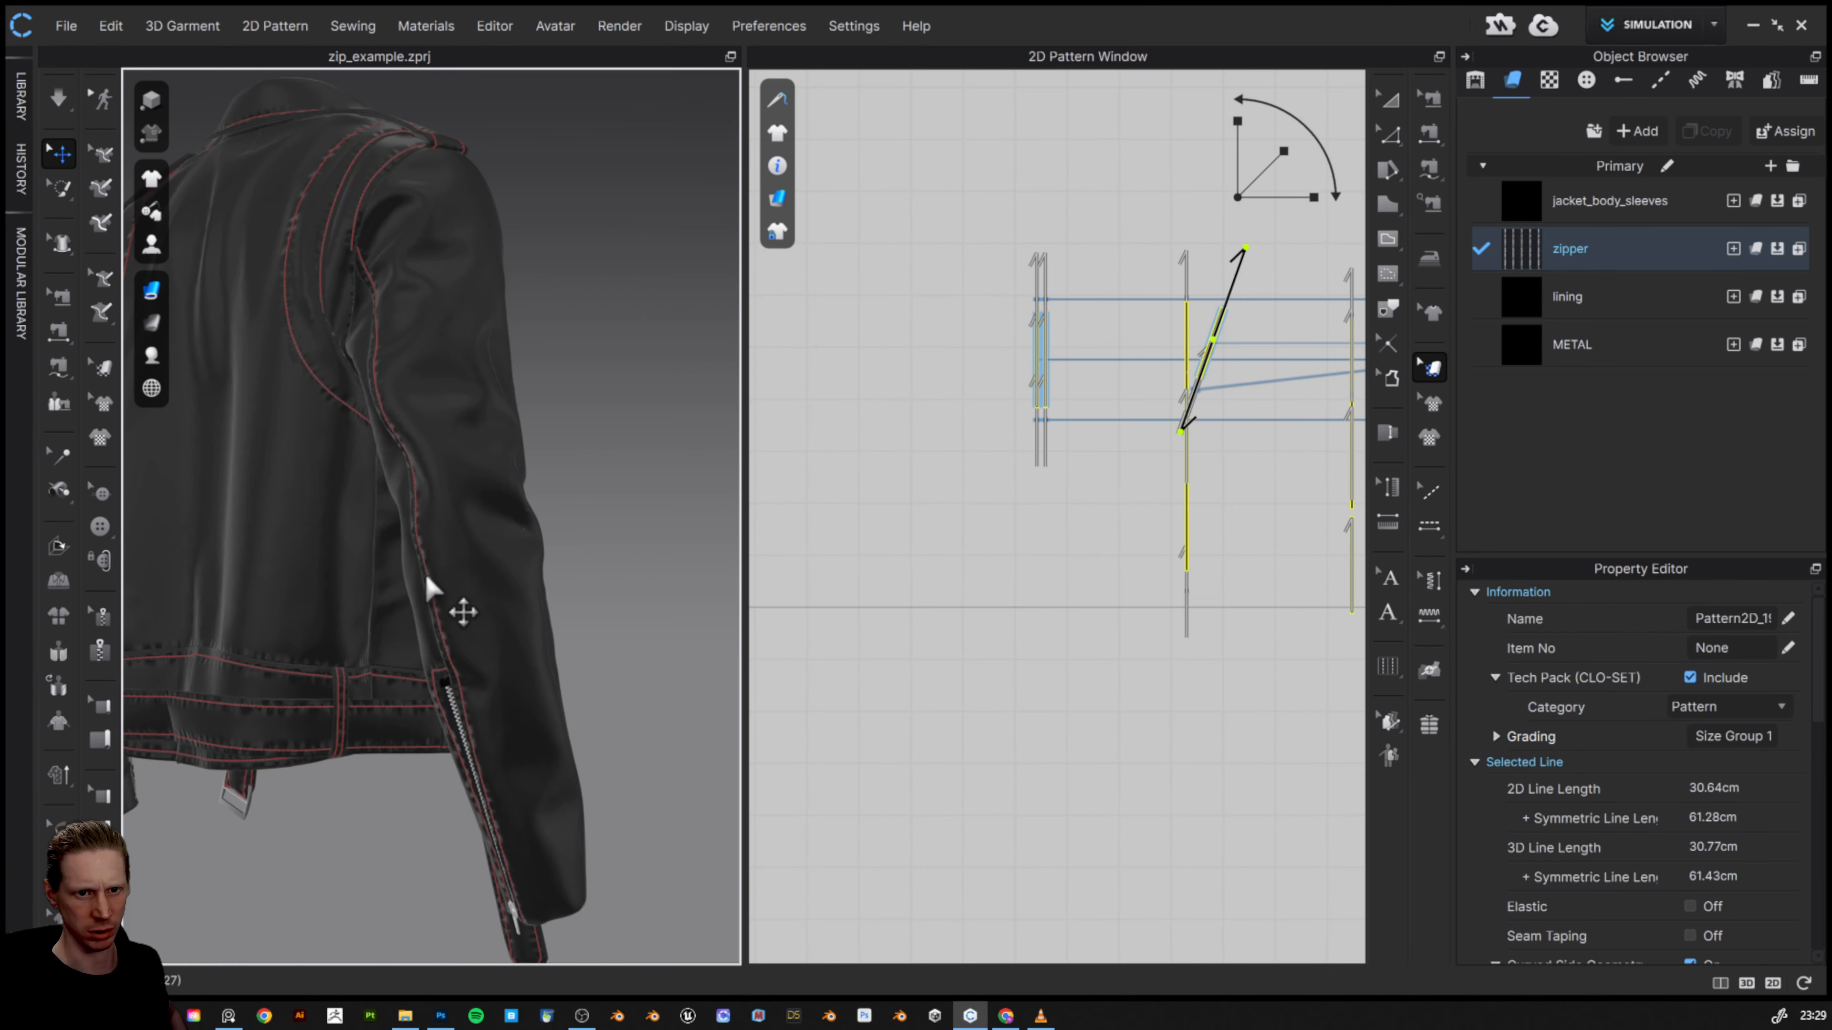
scroll(433, 519, "up", 8)
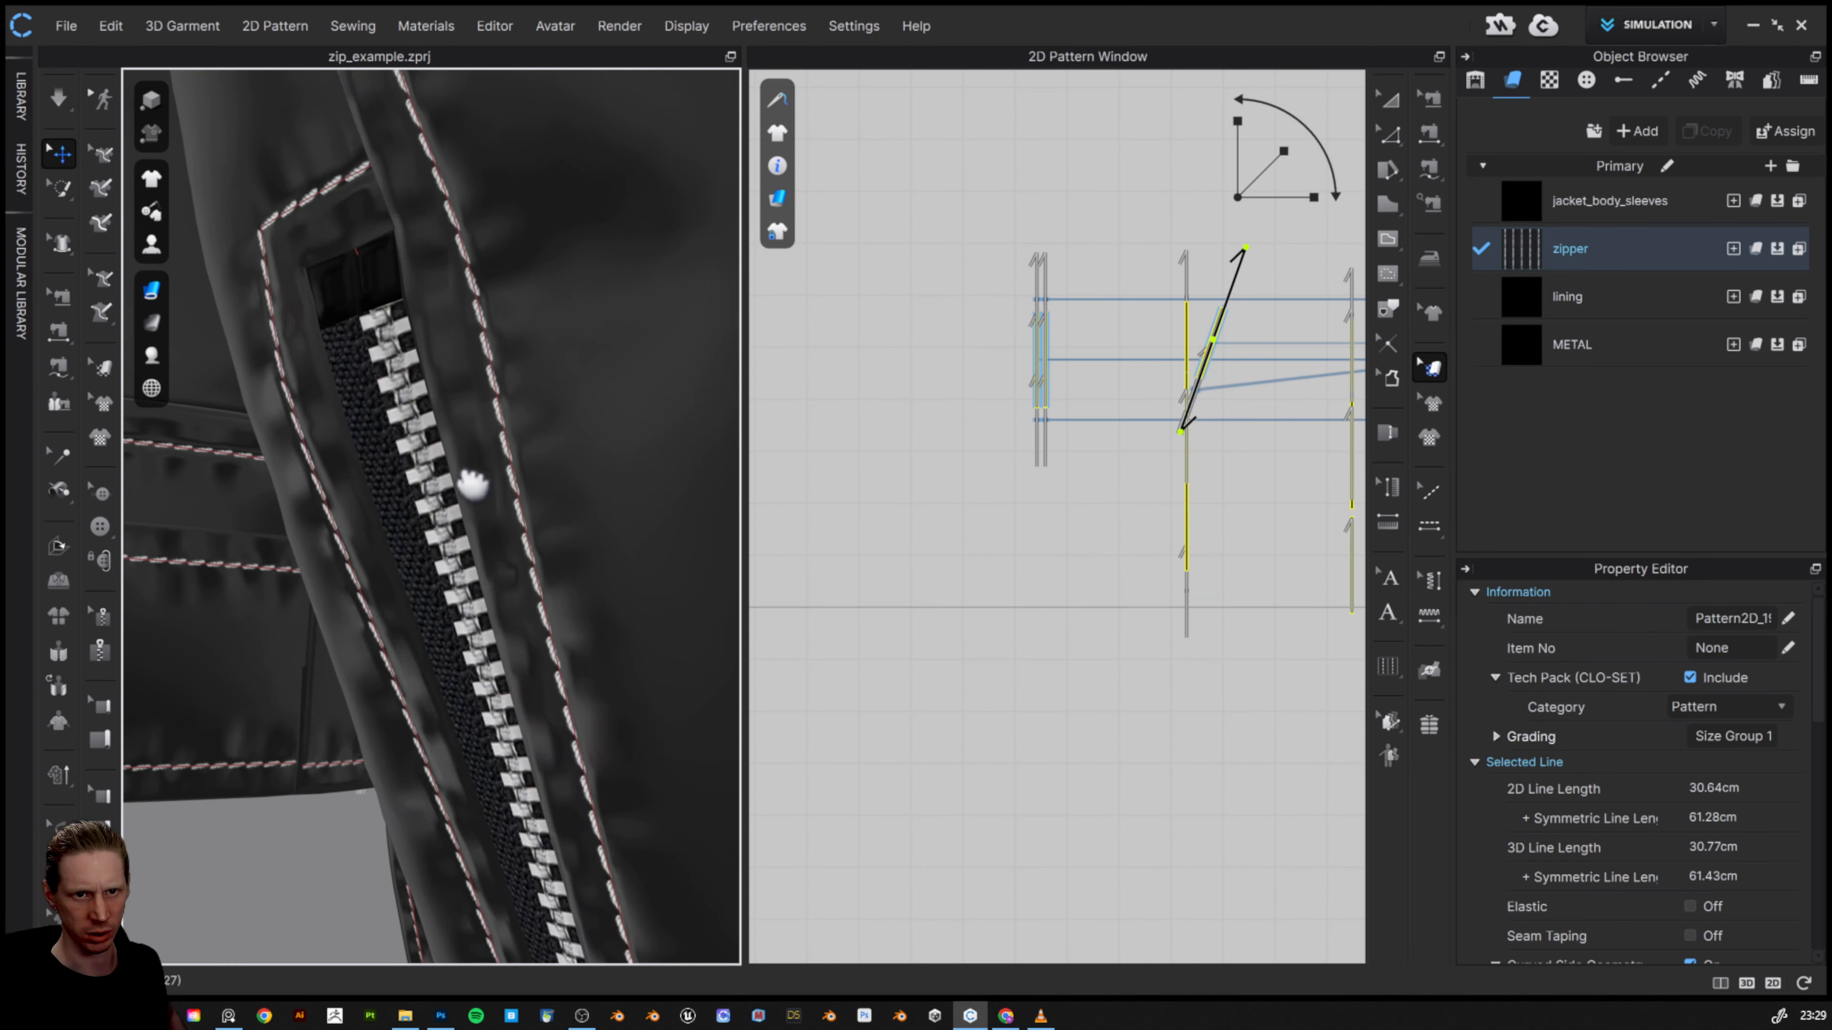
left_click_drag(406, 459, 477, 484)
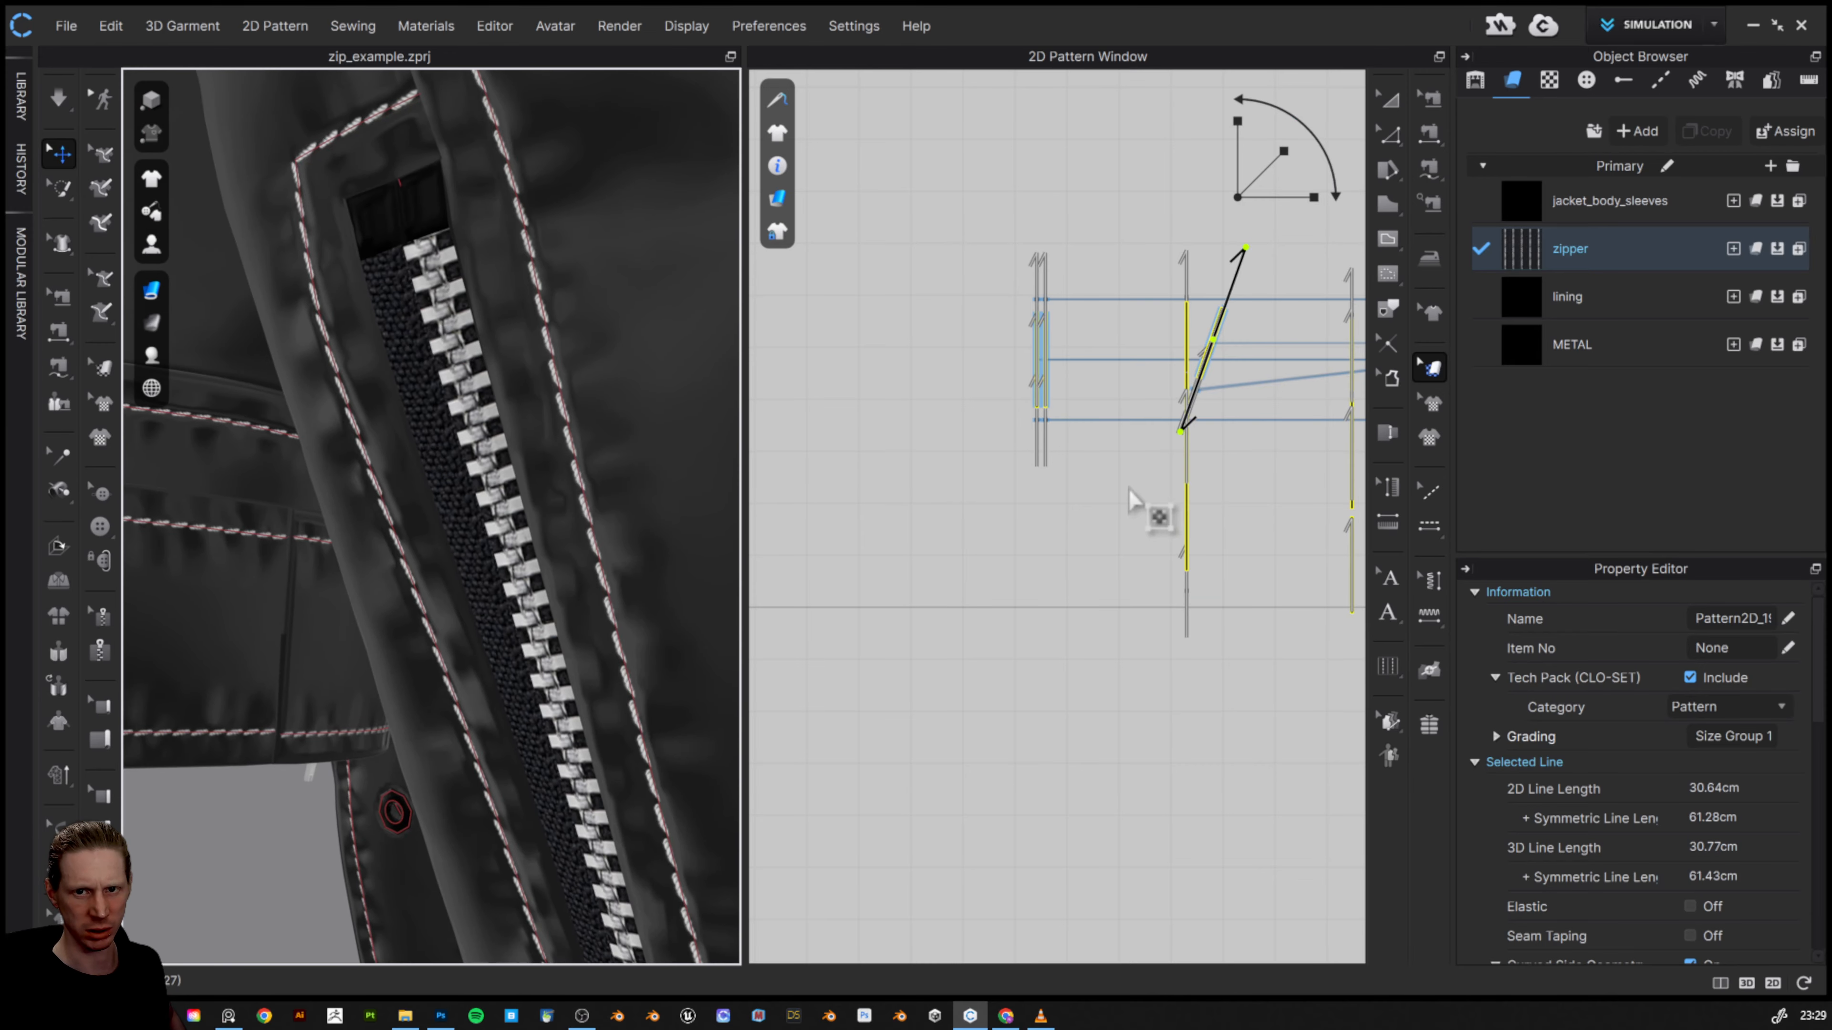
scroll(1131, 498, "up", 6)
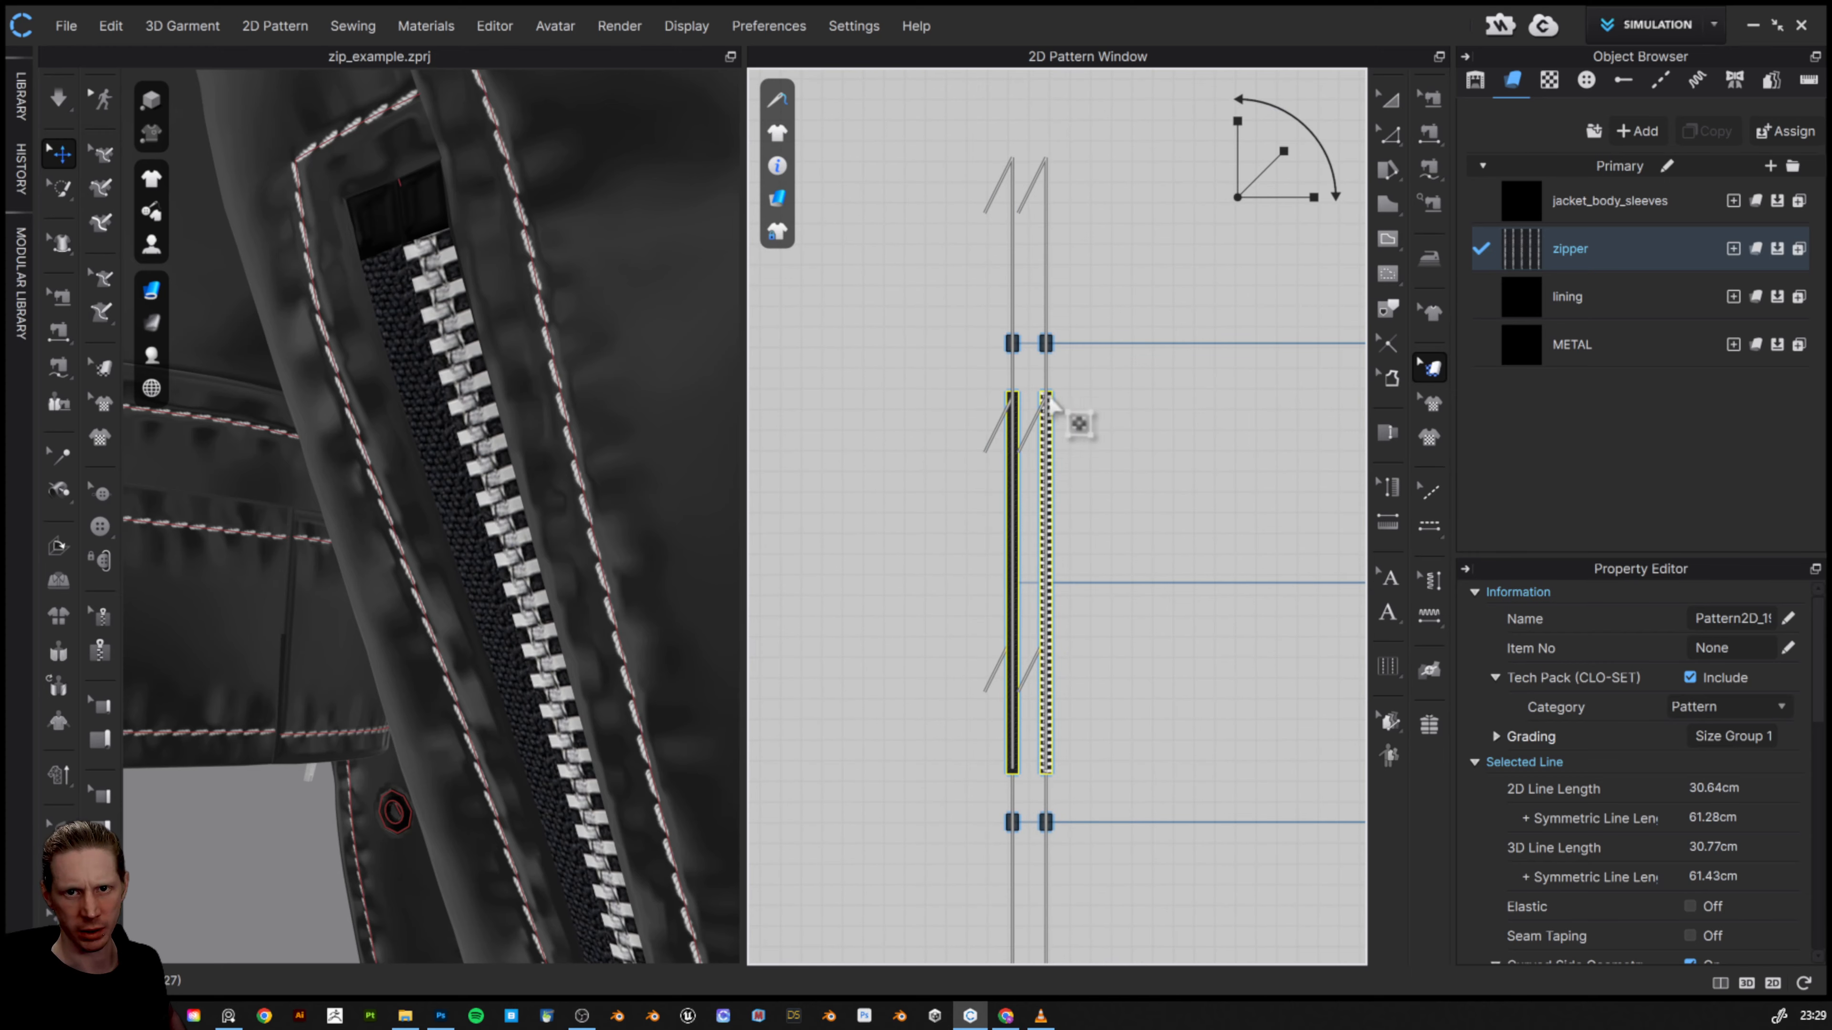
scroll(1049, 404, "up", 5)
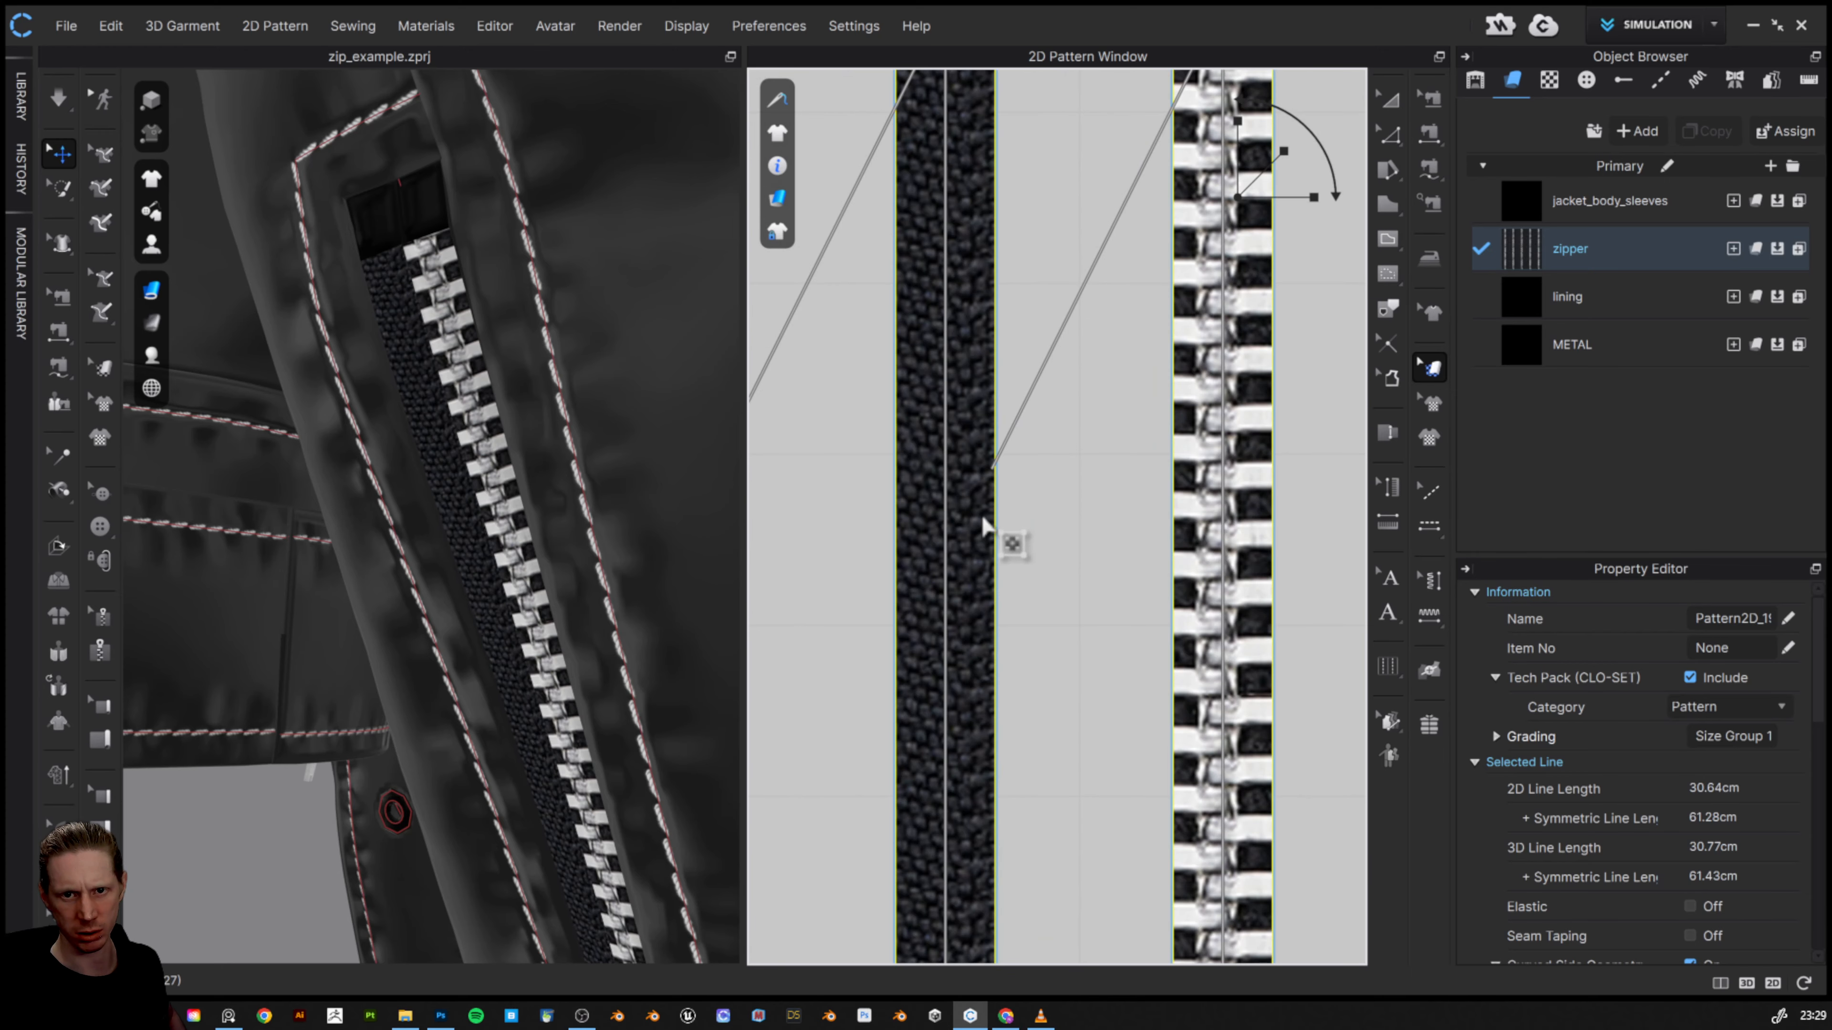
left_click_drag(970, 539, 912, 541)
left_click_drag(1252, 568, 1177, 568)
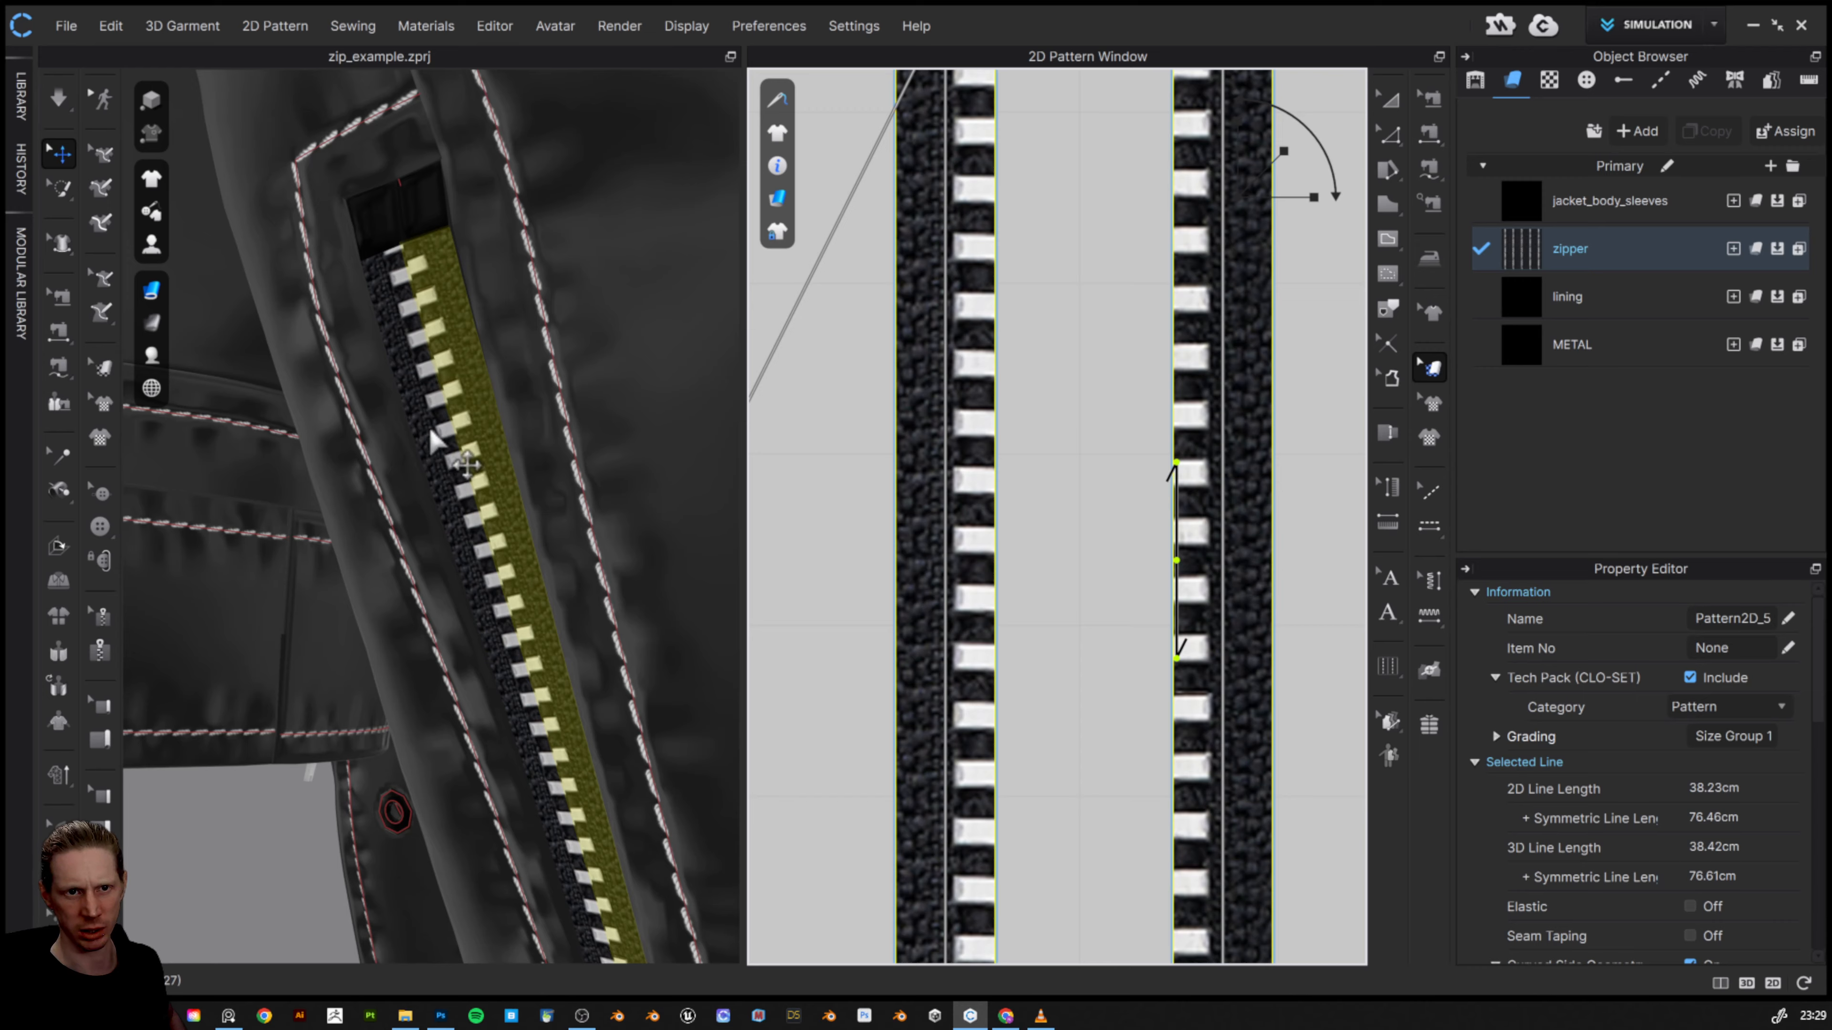
- Offset the texture along the sleeve zipper's right tape so its teeth alternate with those of the opposite tape
mouse_move(476, 367)
left_mouse_down()
mouse_move(511, 372)
mouse_move(457, 396)
left_mouse_up()
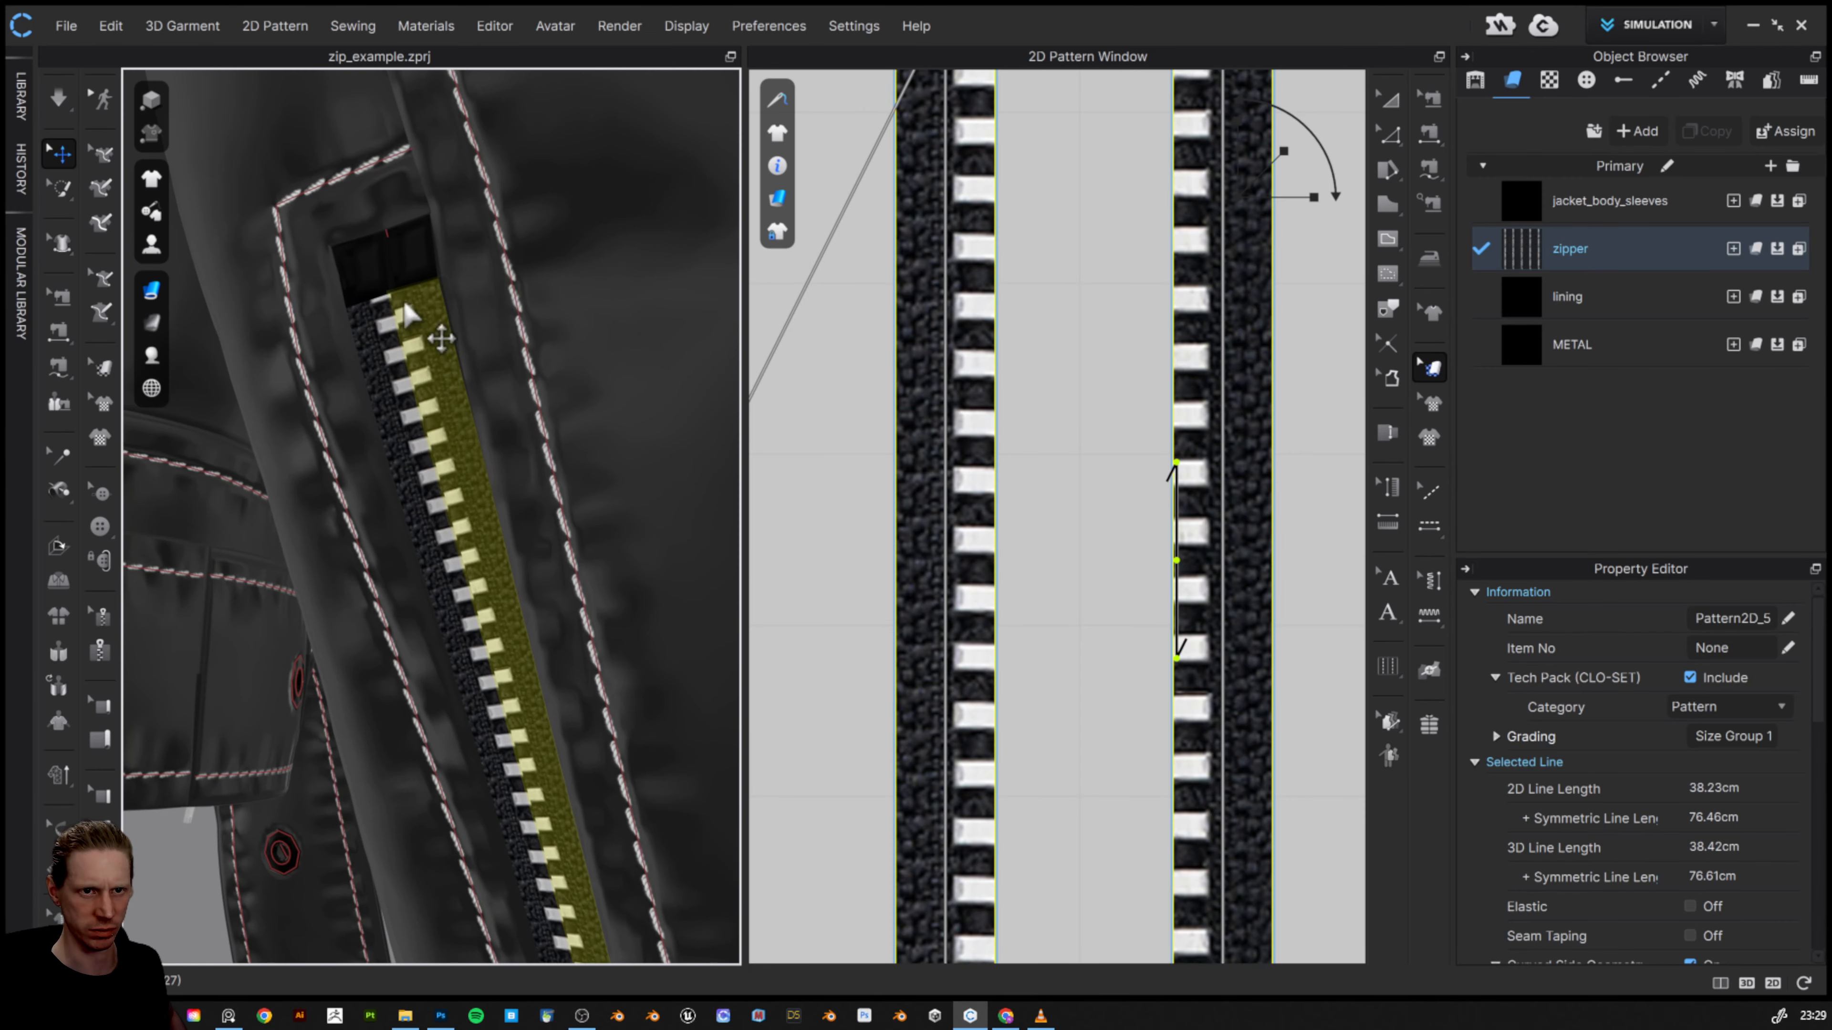
left_click_drag(1249, 525, 1254, 506)
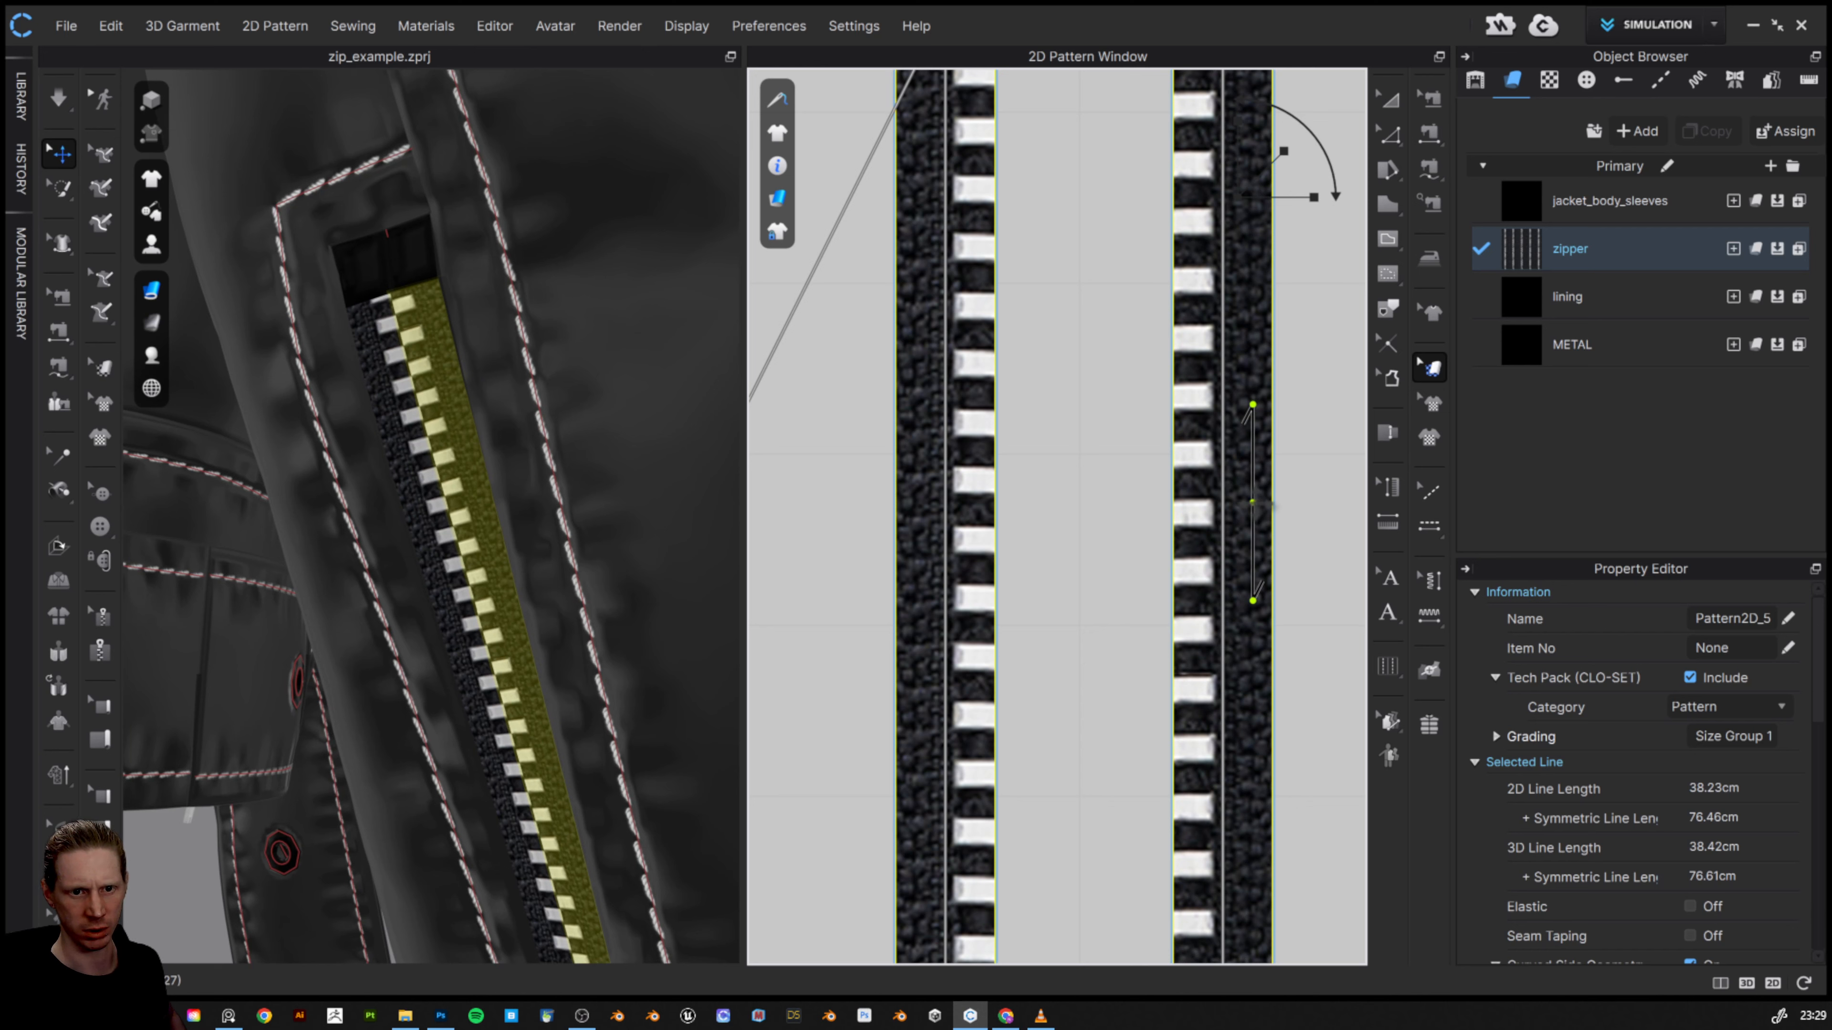
left_click_drag(1252, 502, 1257, 505)
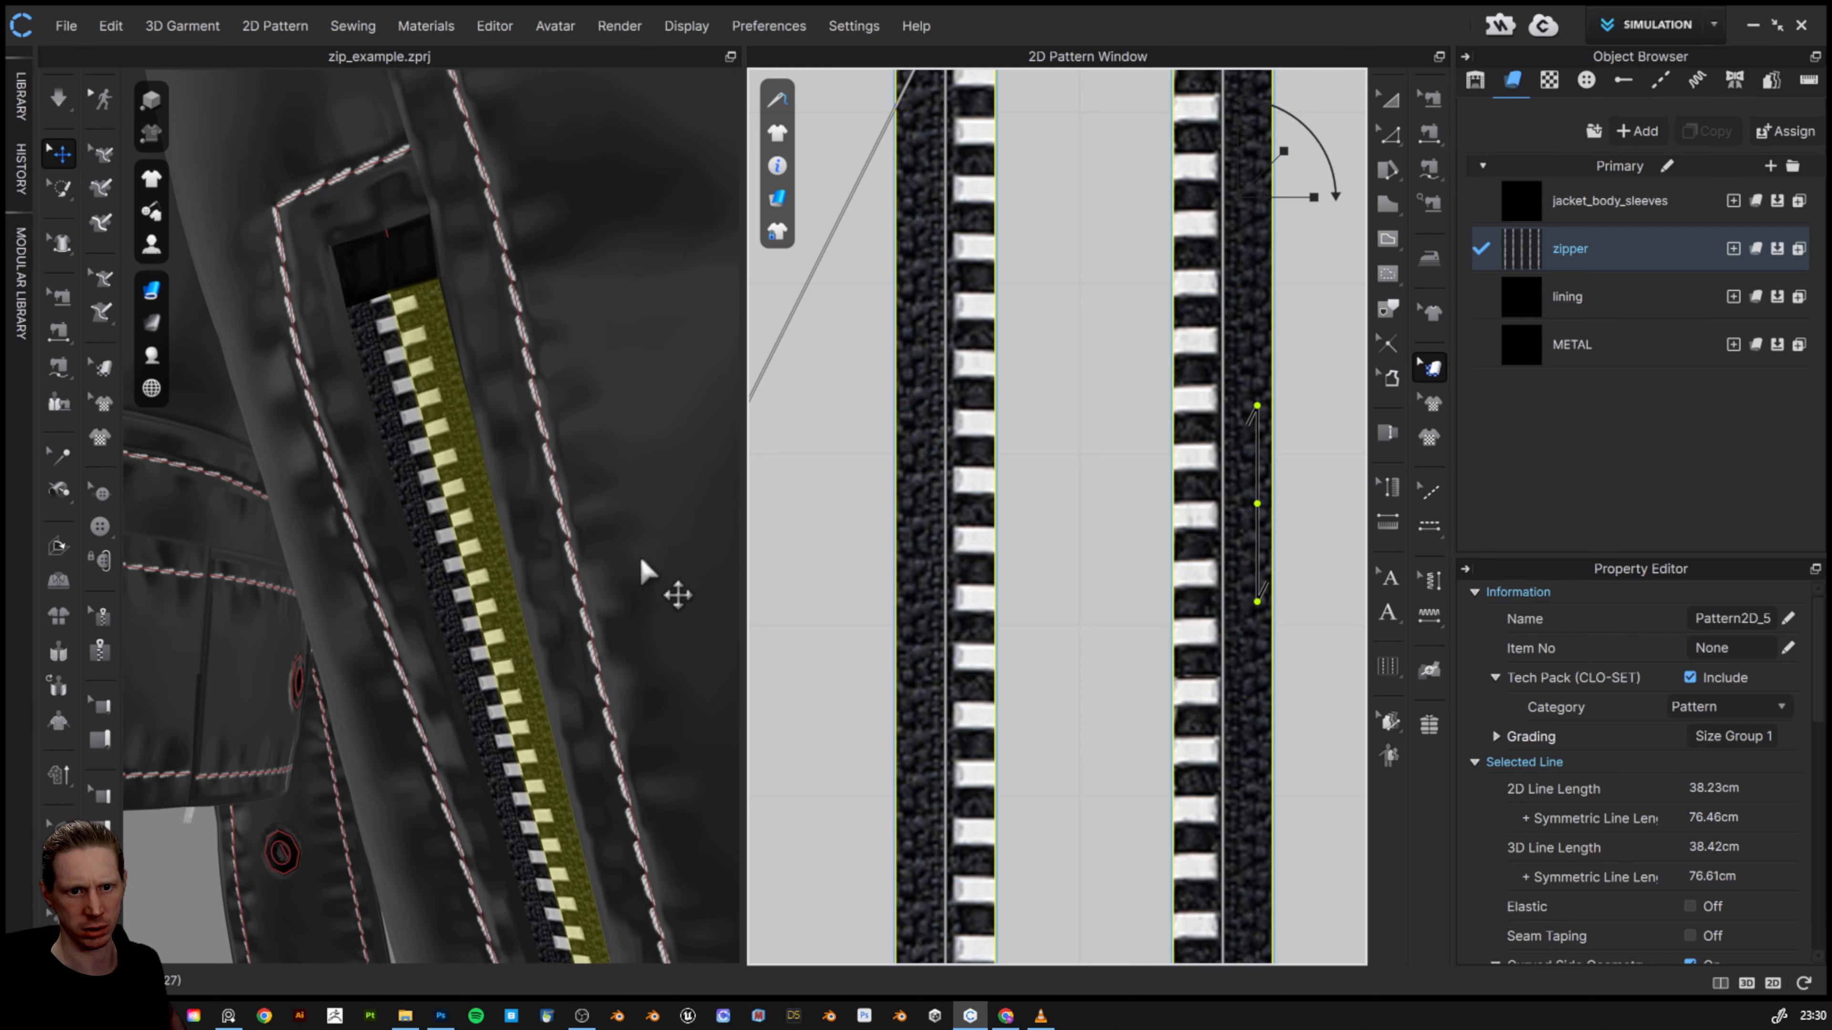
- Clear the pattern selection and examine the sleeve, front and pocket zippers on the 3D jacket
scroll(538, 556, "up", 8)
scroll(527, 549, "down", 10)
left_click(676, 420)
left_click_drag(676, 420, 777, 532)
scroll(562, 531, "up", 3)
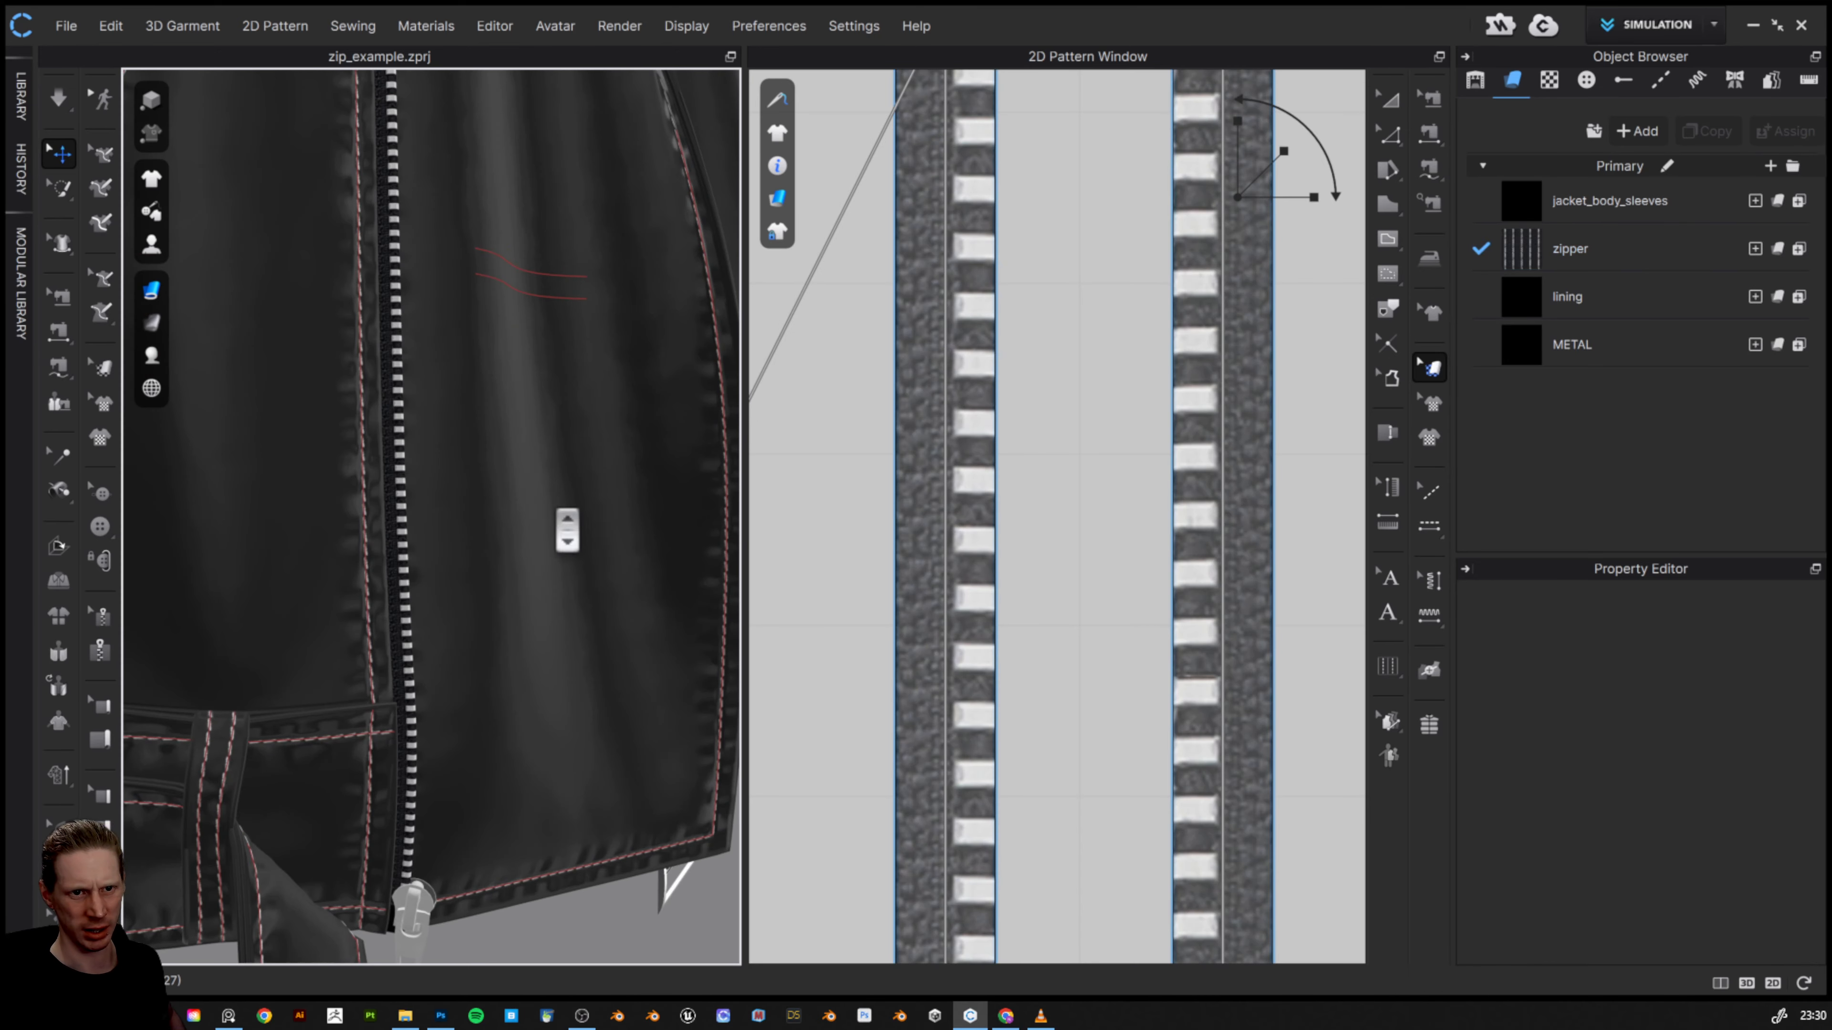
scroll(539, 492, "down", 7)
left_click_drag(512, 425, 536, 556)
scroll(520, 541, "up", 6)
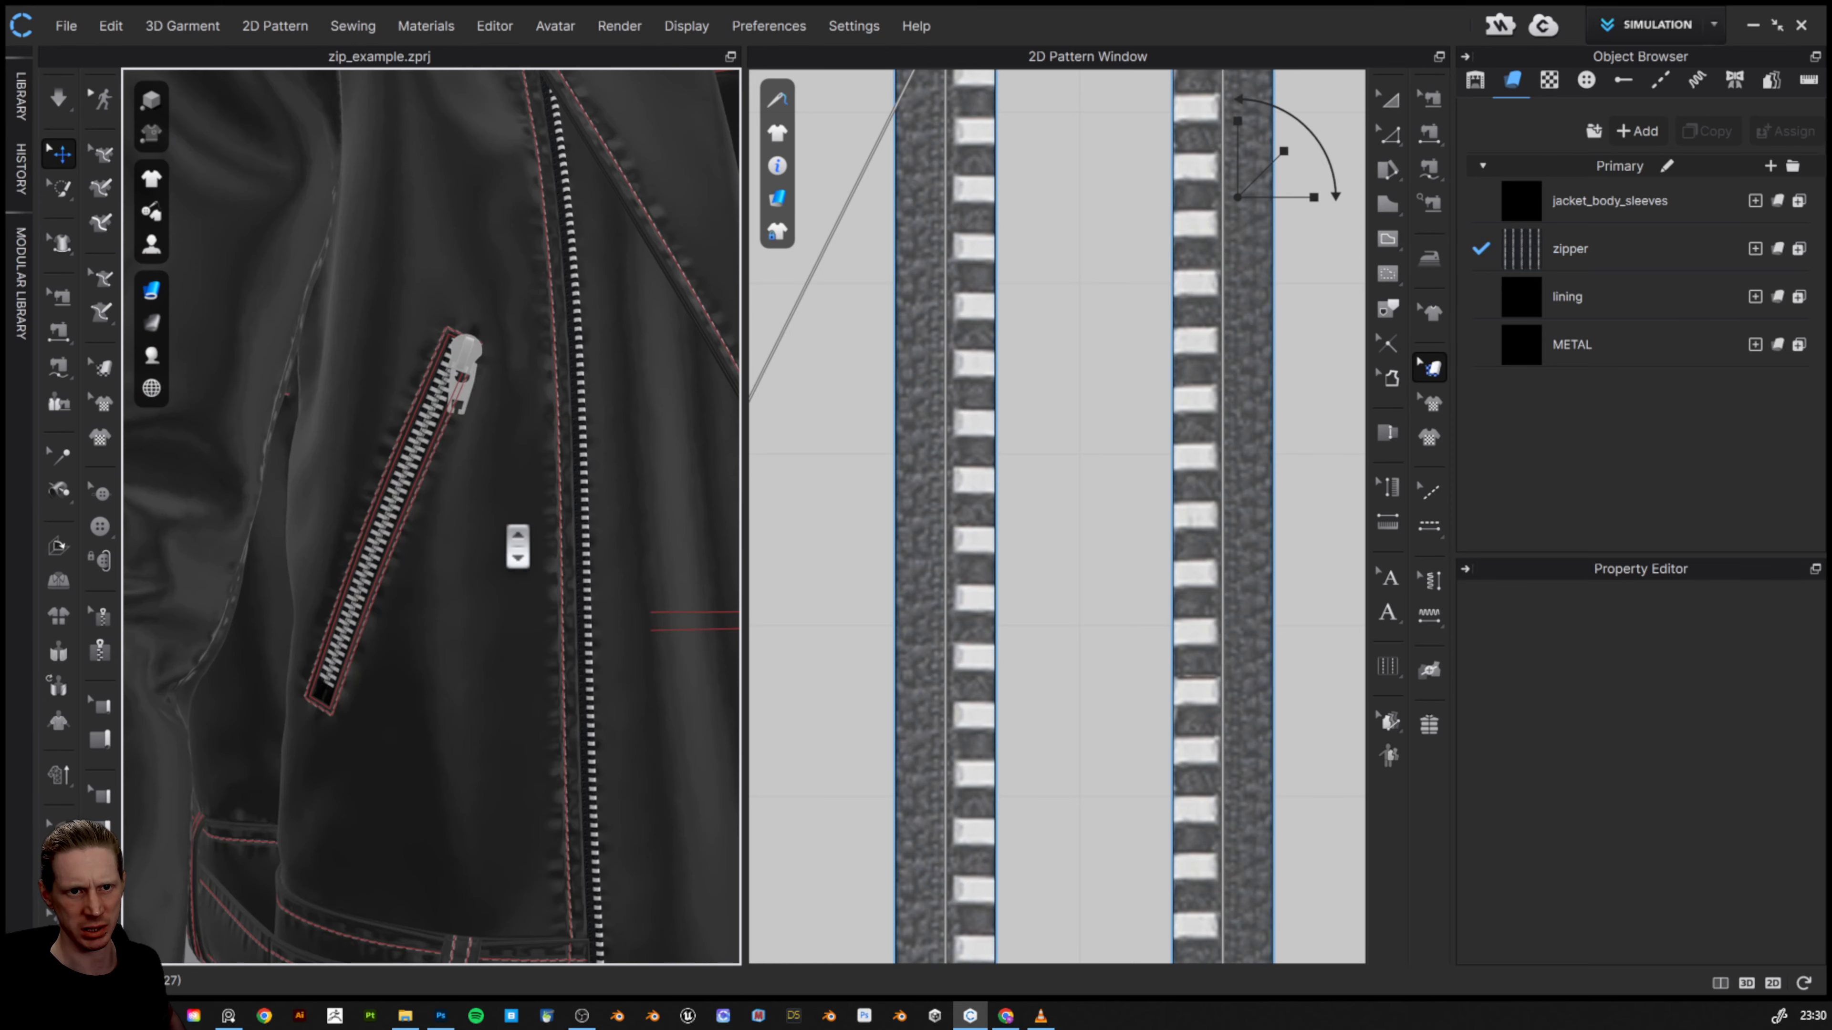
scroll(517, 547, "down", 6)
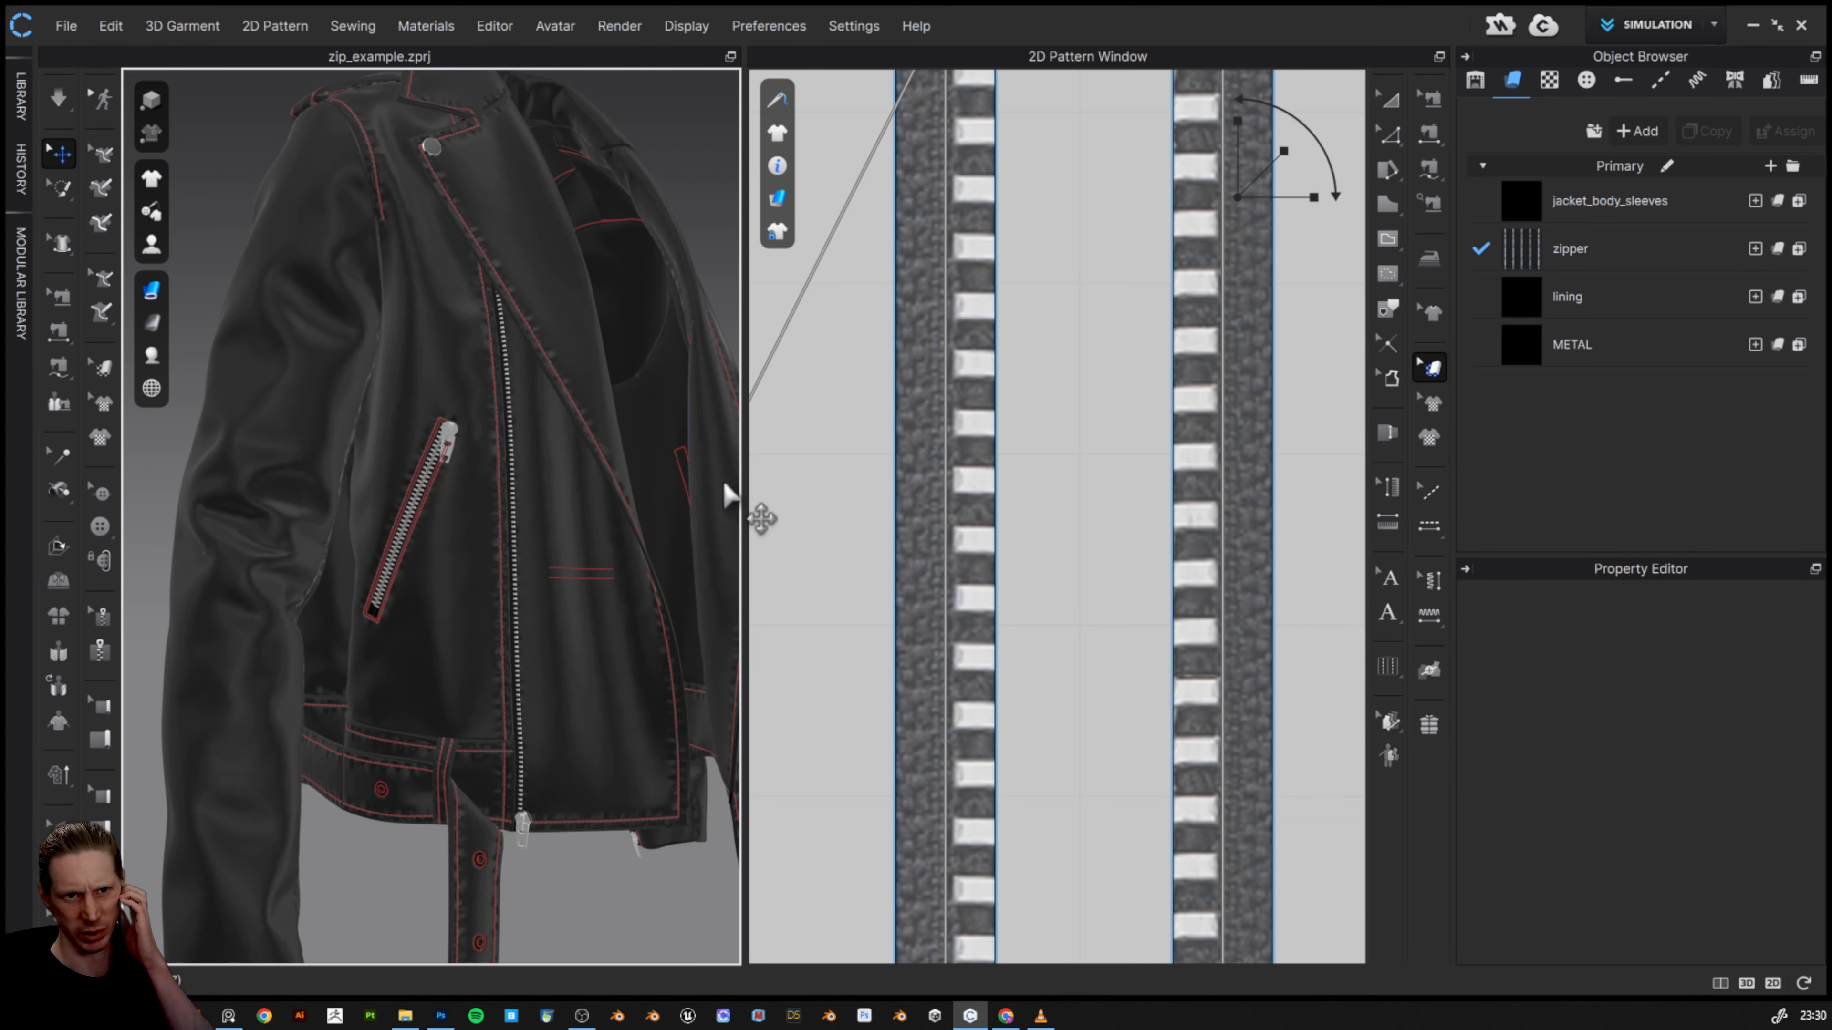
- Switch to the UV Editor workspace and inspect the textured zipper pieces in the UV layout alongside the 3D jacket
left_click(1700, 29)
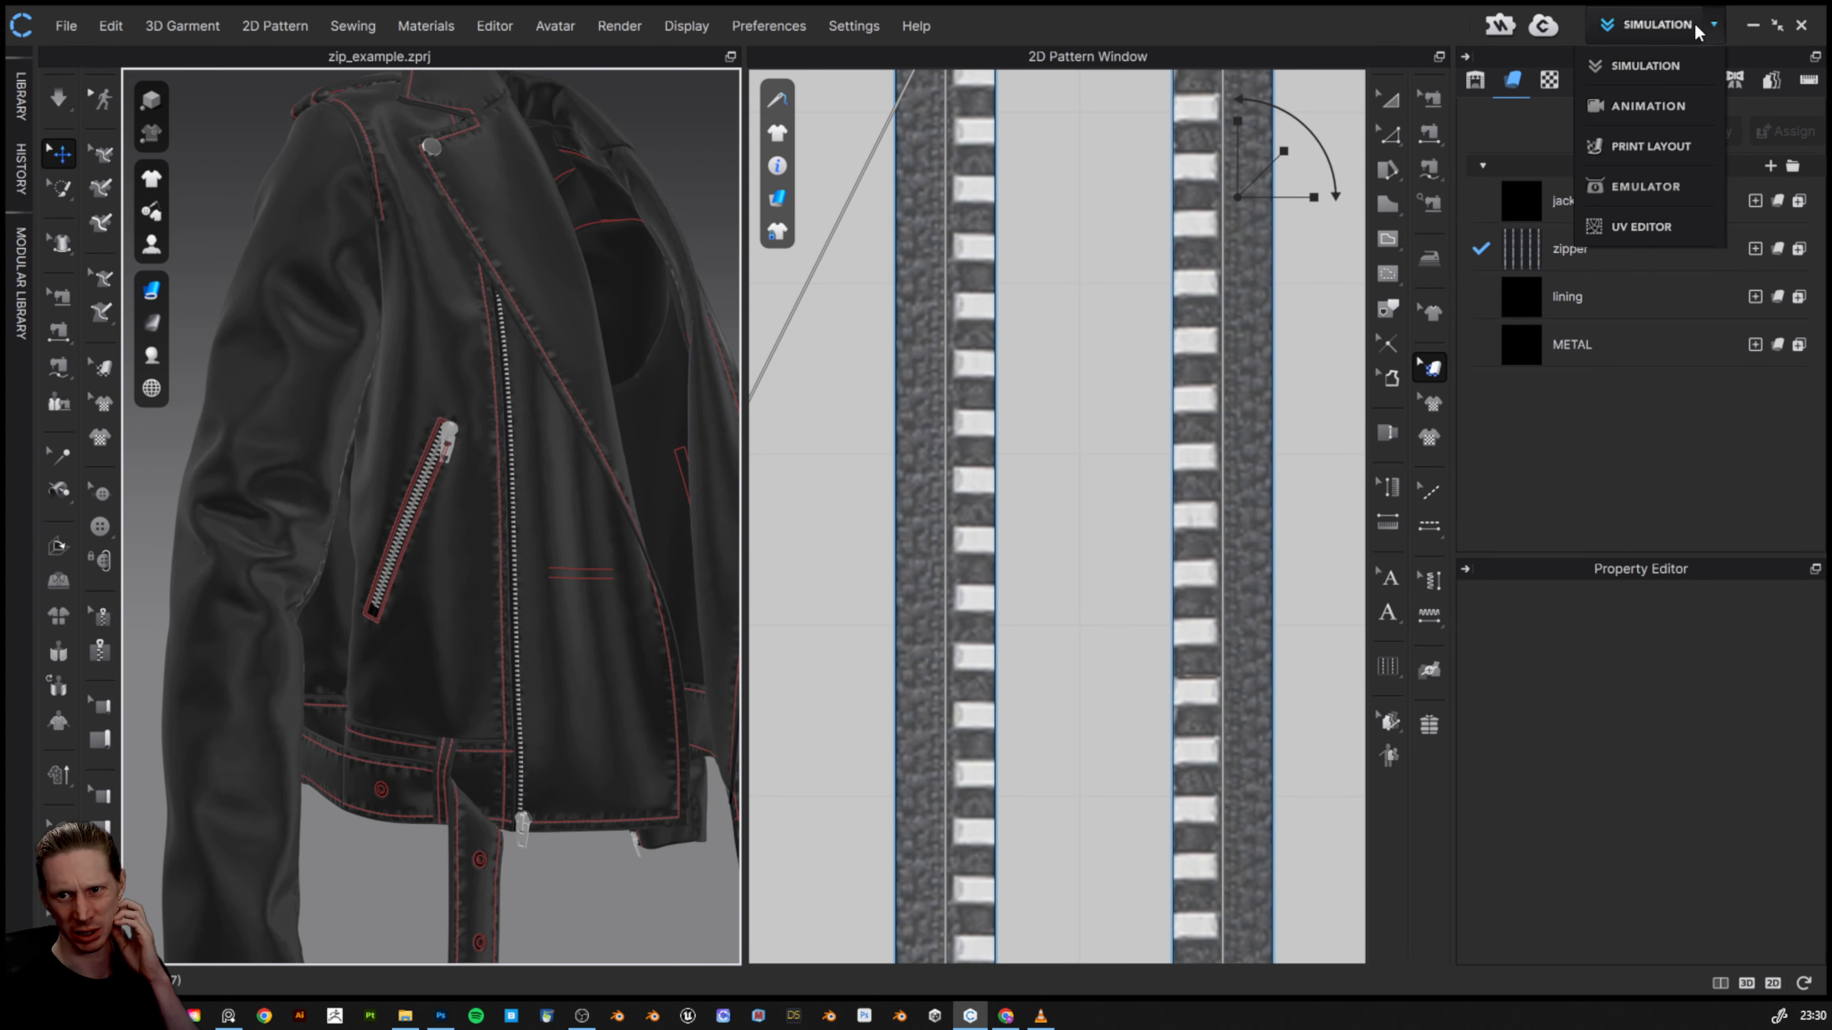
left_click(1647, 236)
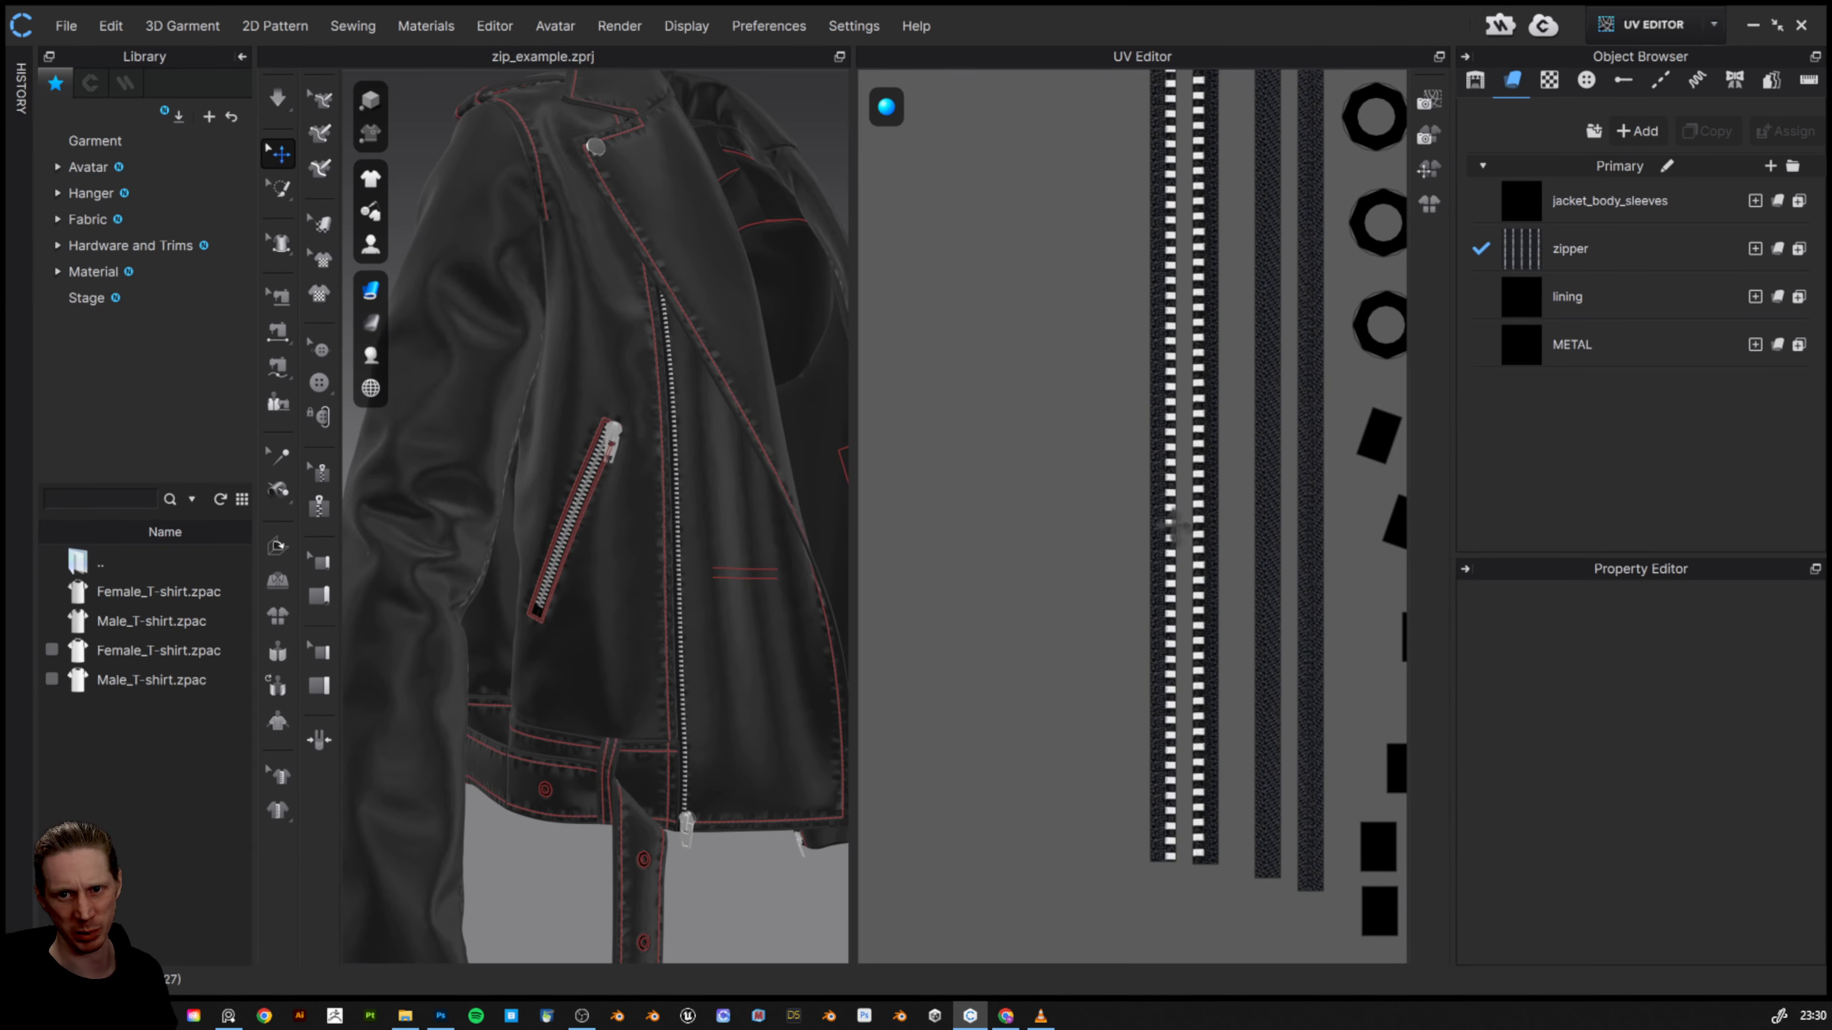
scroll(1197, 530, "up", 2)
scroll(1197, 534, "down", 4)
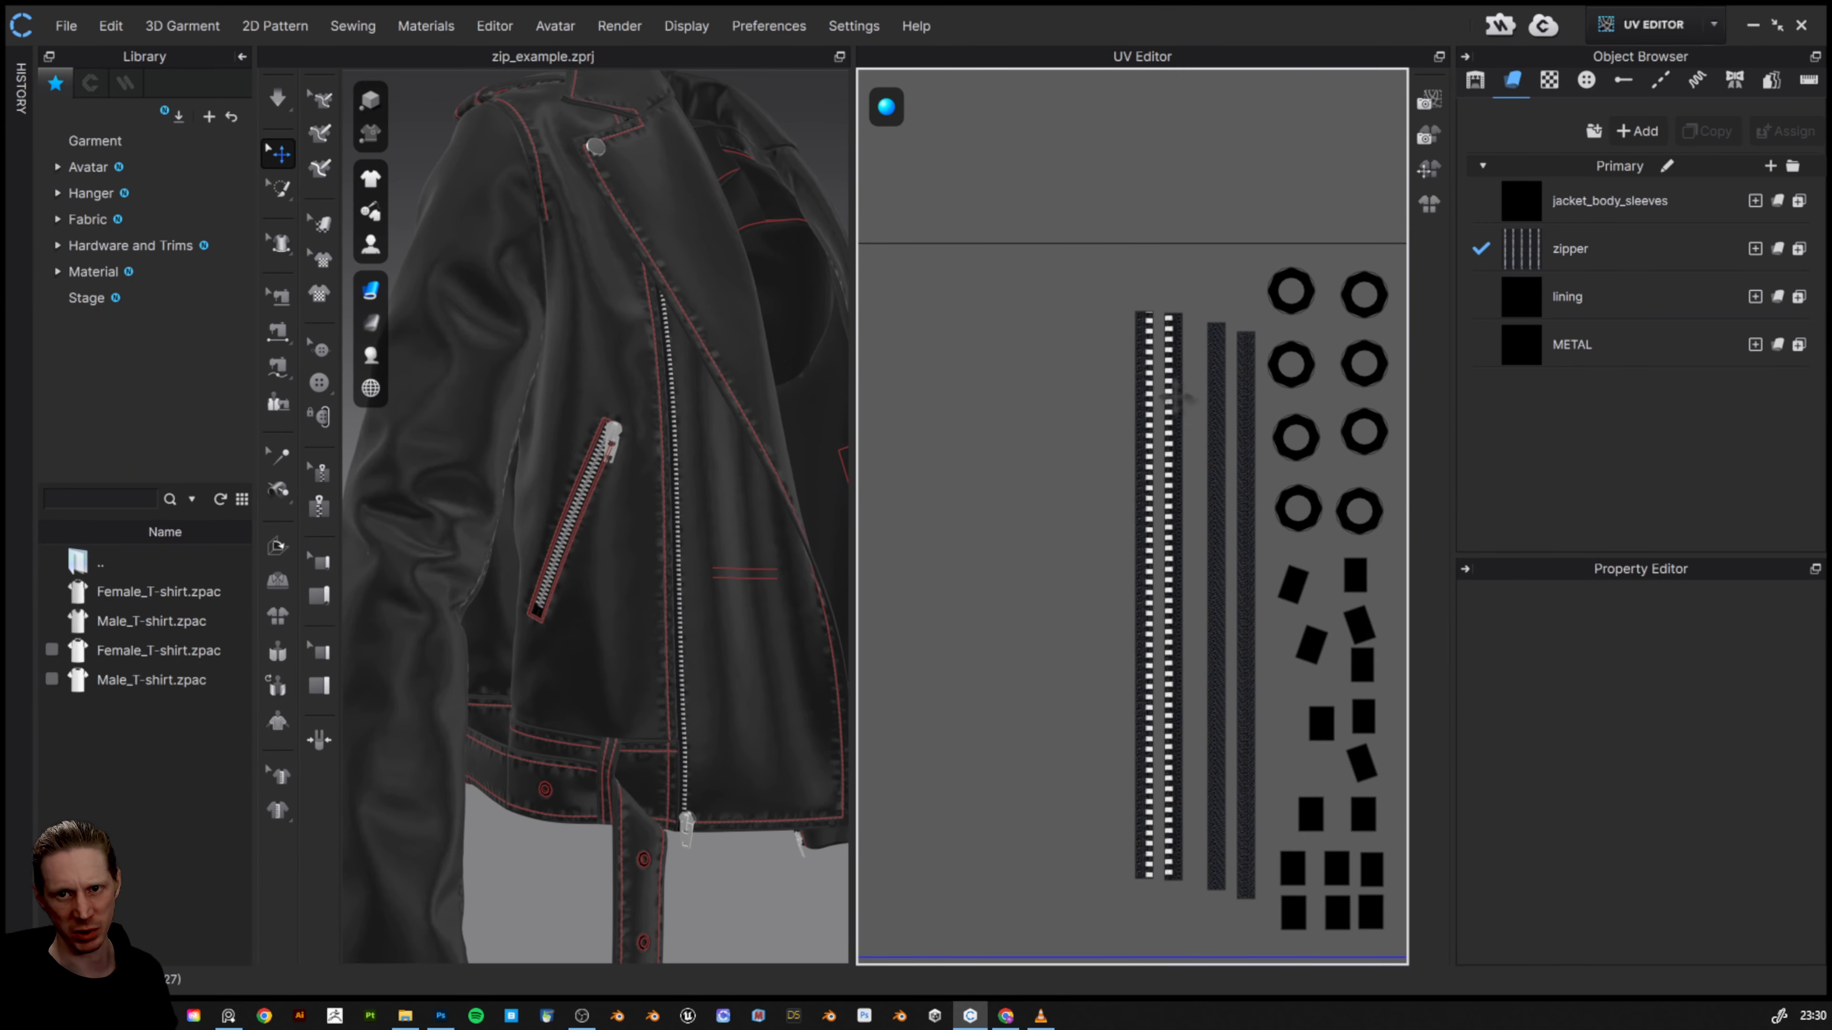
scroll(1179, 402, "up", 3)
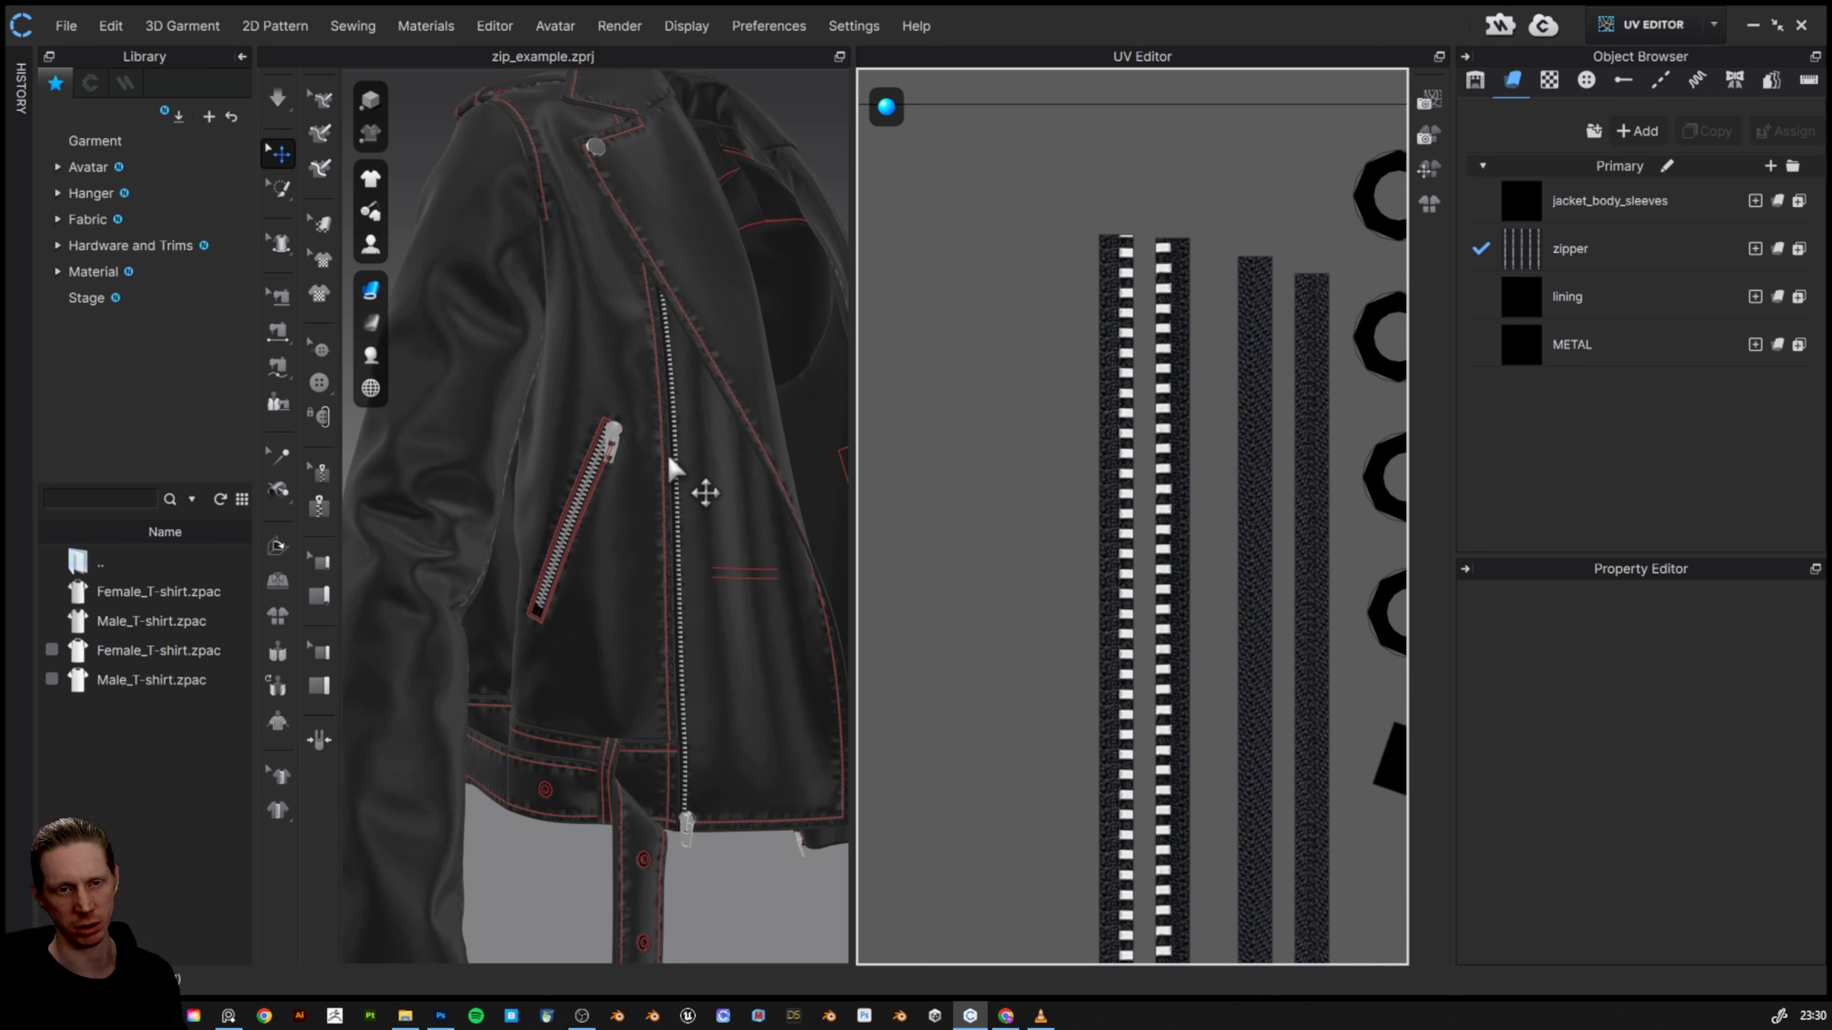
scroll(671, 467, "up", 3)
scroll(671, 468, "down", 4)
left_click_drag(677, 478, 645, 456)
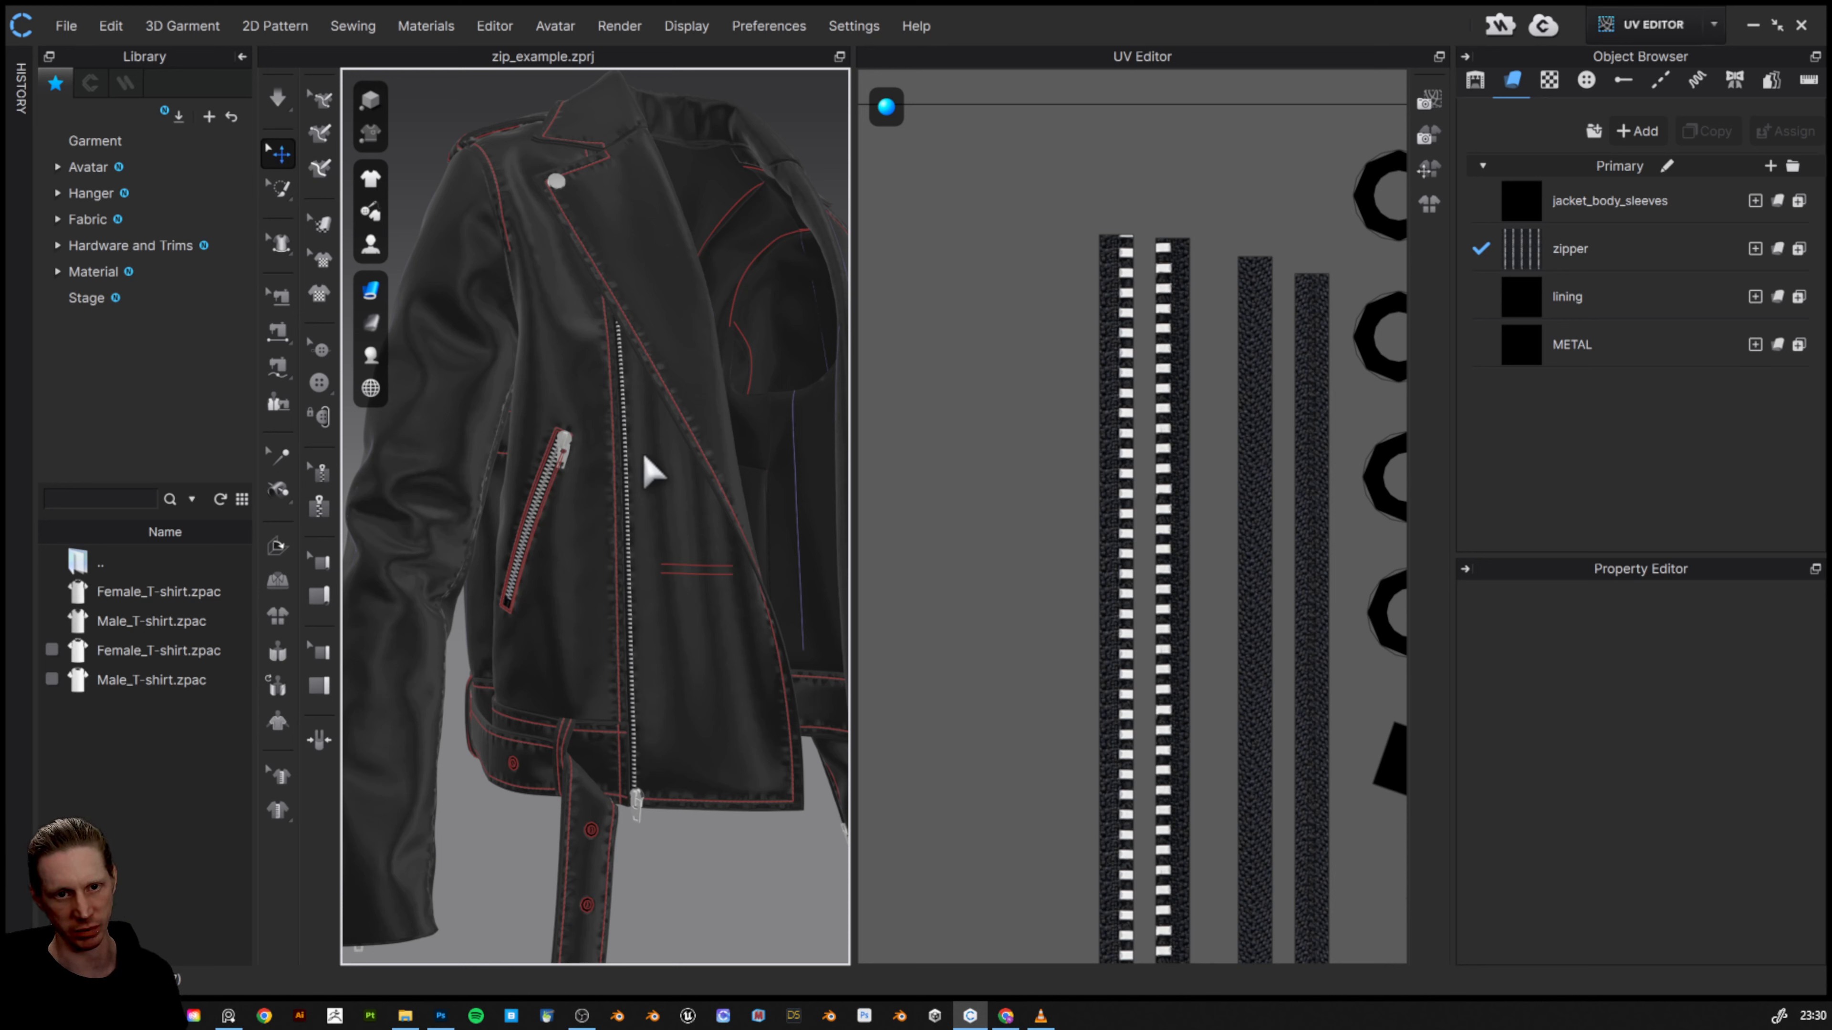
scroll(696, 550, "up", 2)
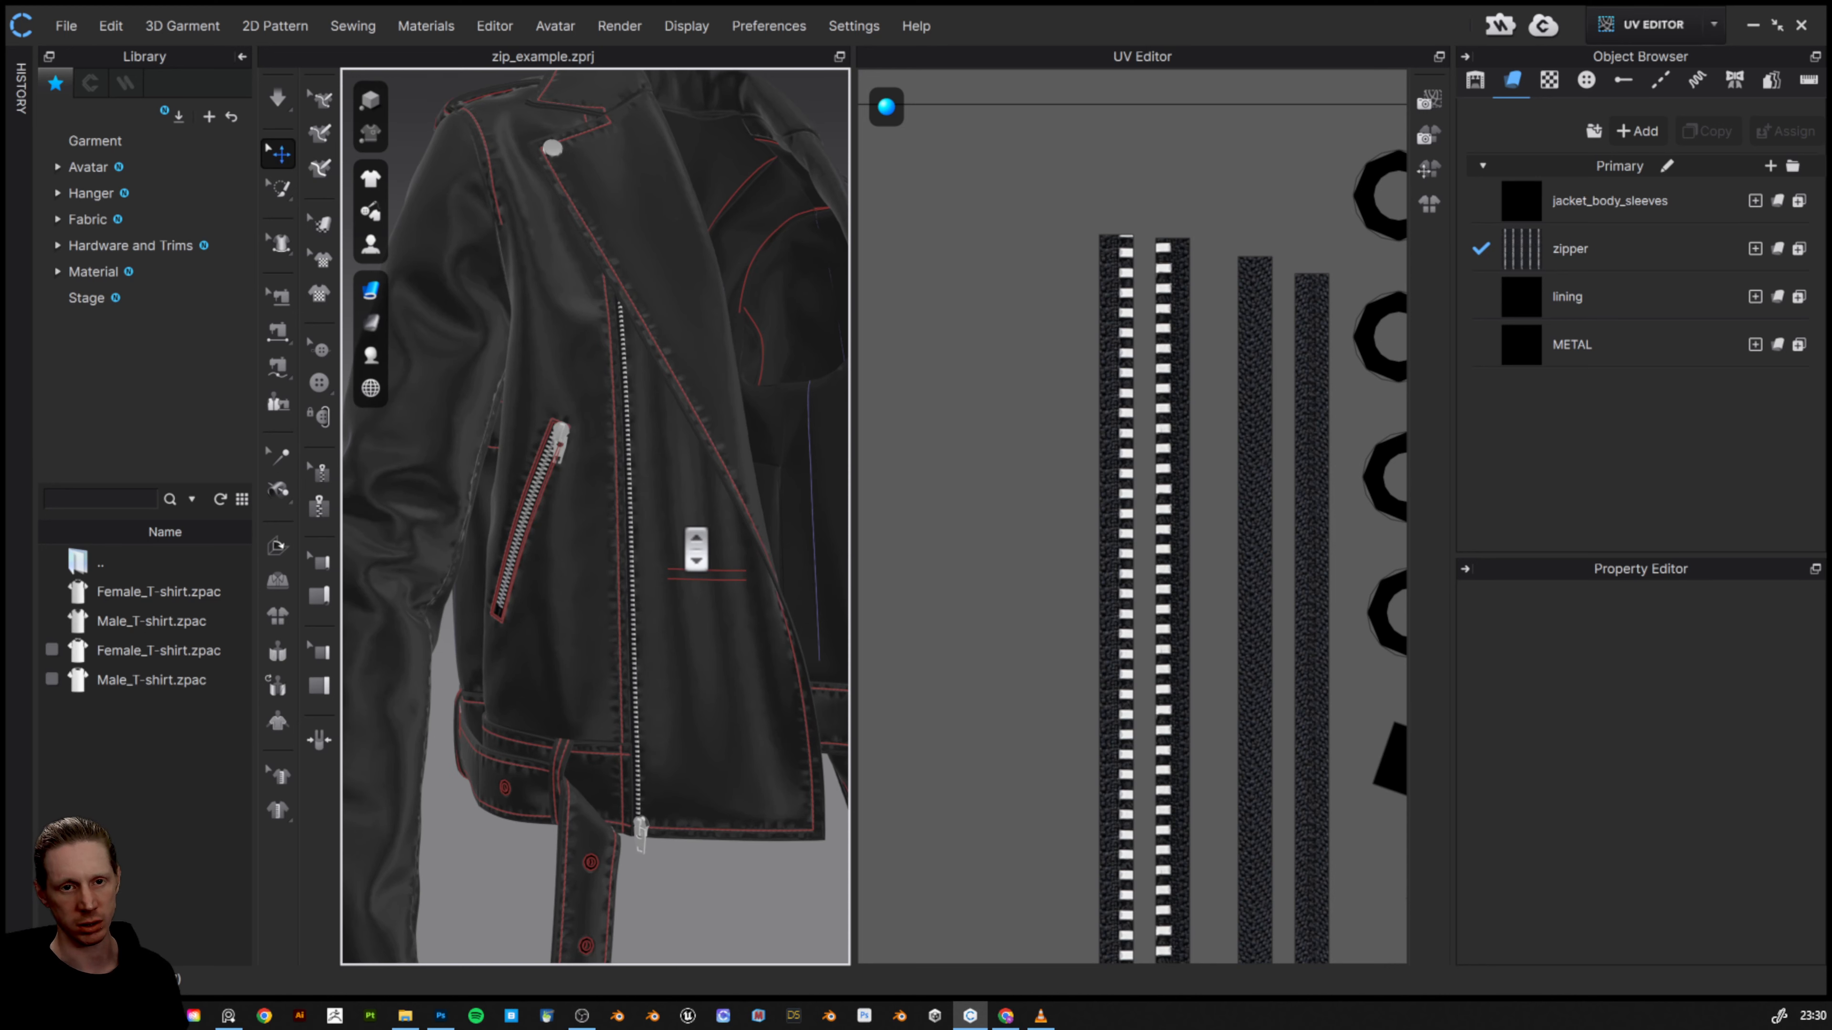
scroll(696, 550, "down", 3)
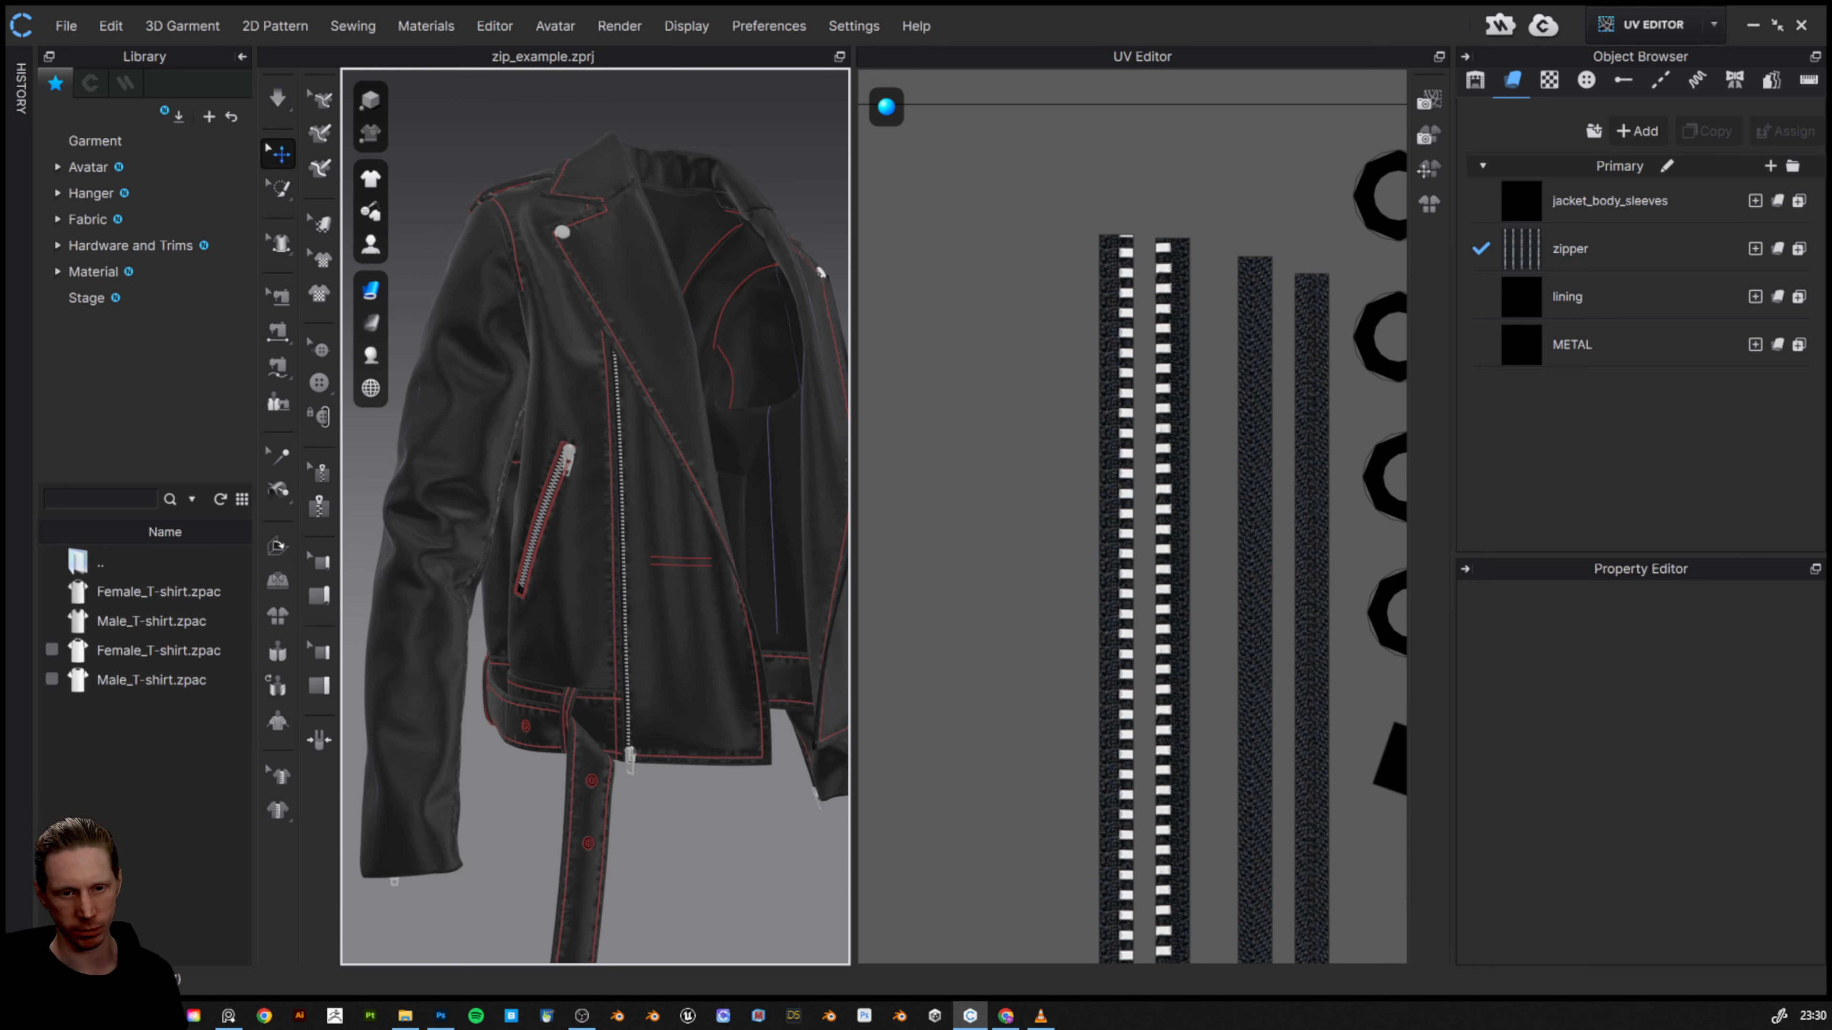